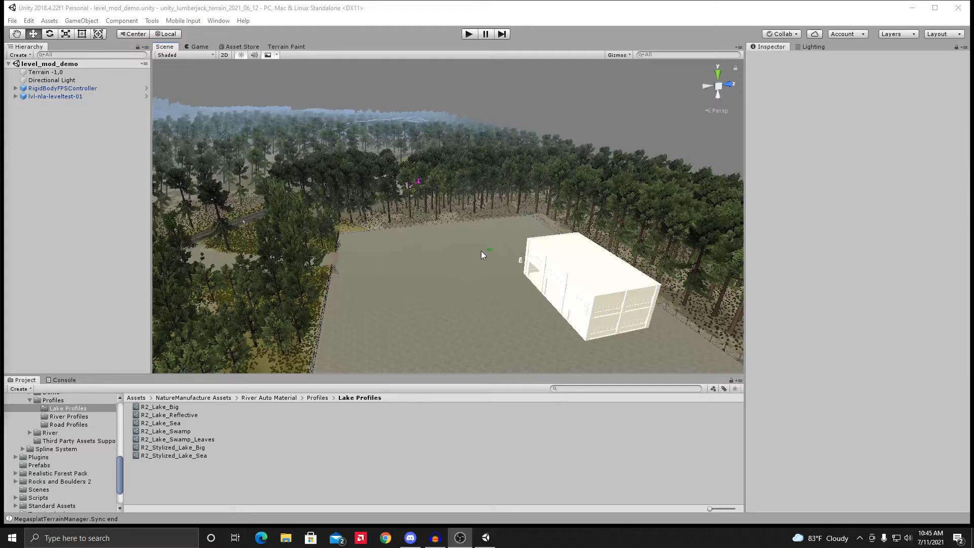
right_click_drag(516, 244, 378, 233)
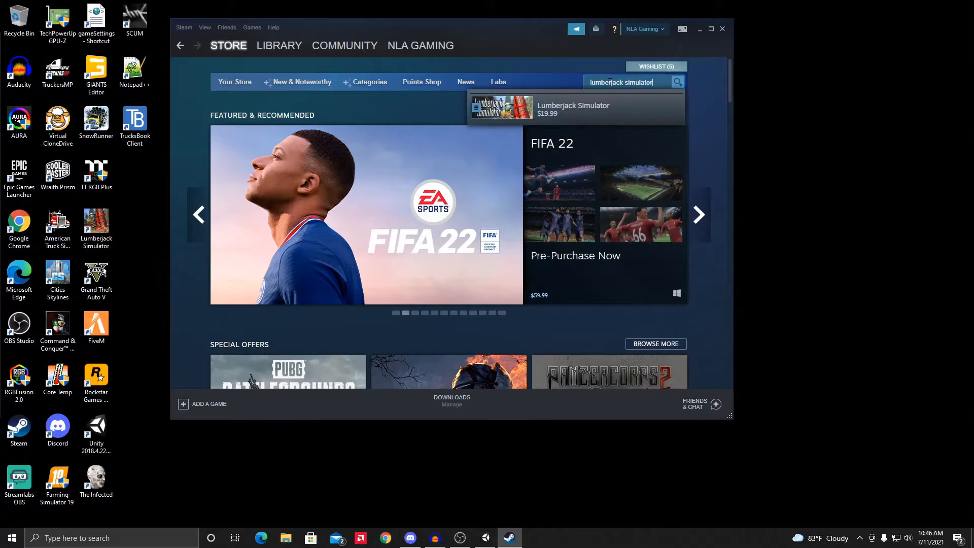
Step: Open the Lumberjack Simulator store page in Steam and look over its second preview image, purchase section and recent announcements
left_click(518, 108)
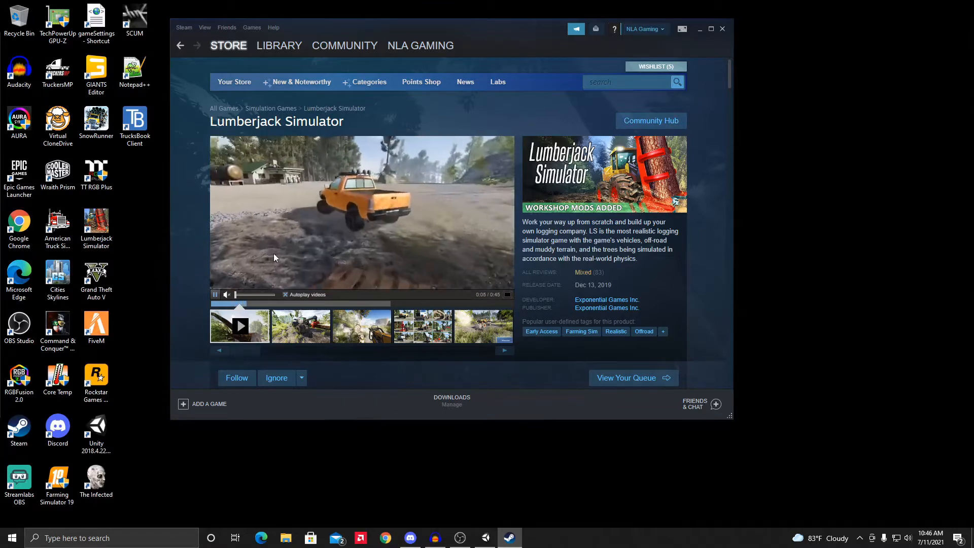
left_click(300, 327)
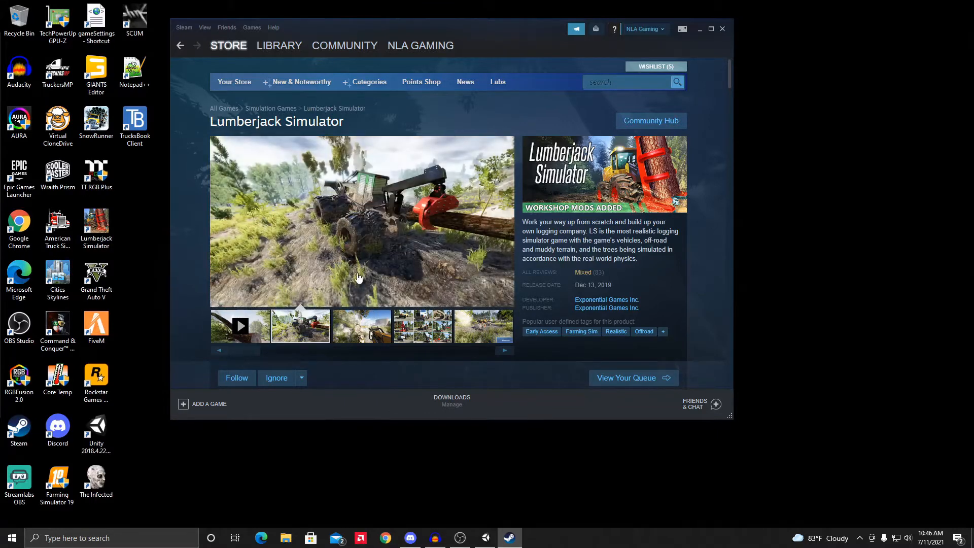
scroll(514, 271, "down", 2)
scroll(513, 272, "down", 4)
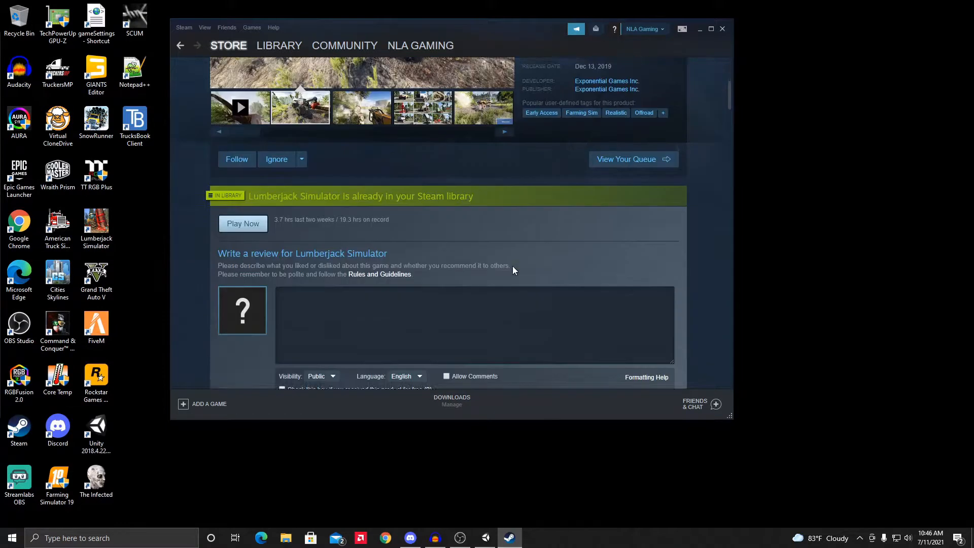
scroll(513, 266, "down", 9)
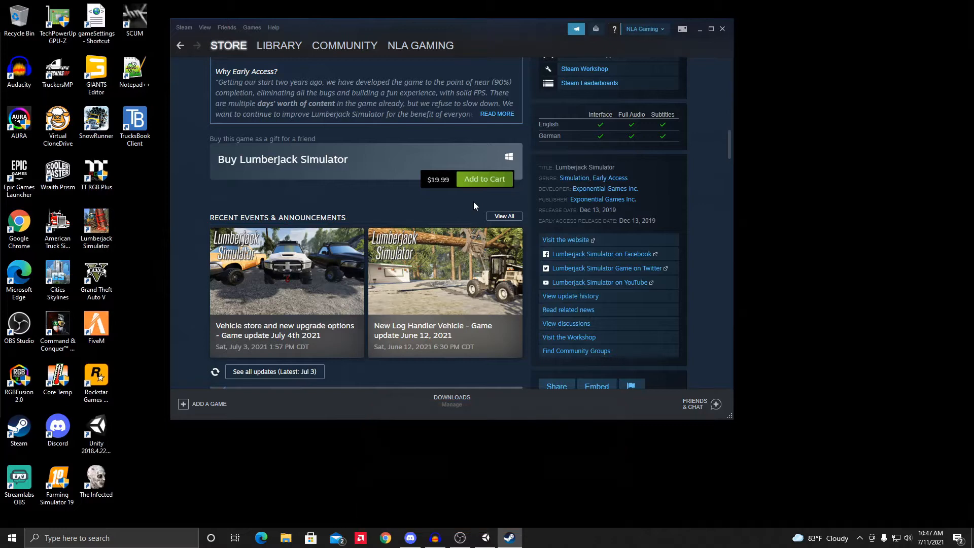
scroll(502, 243, "down", 5)
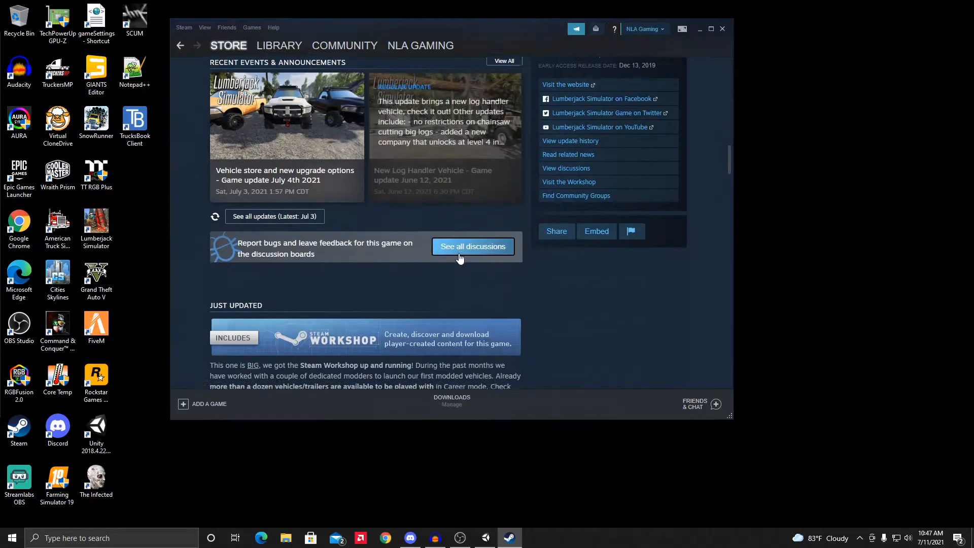
scroll(537, 278, "up", 8)
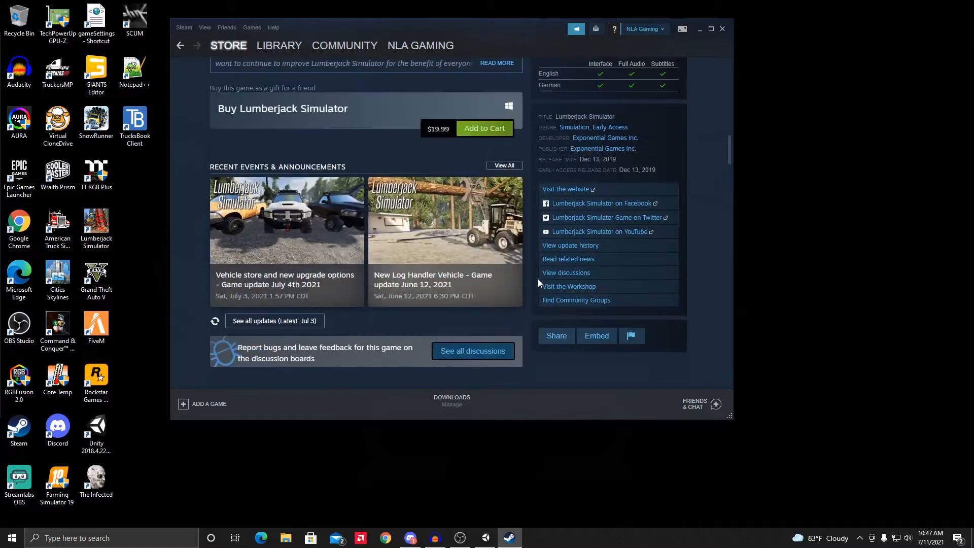
Step: Examine the Steam Workshop notice, game description and system requirements on the store page, returning to its beginning
scroll(538, 278, "down", 14)
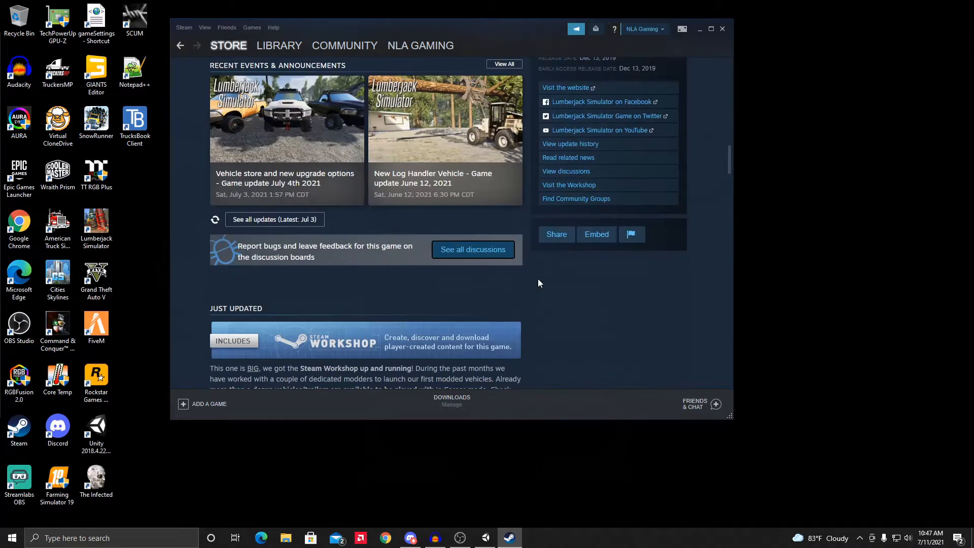
scroll(539, 279, "down", 10)
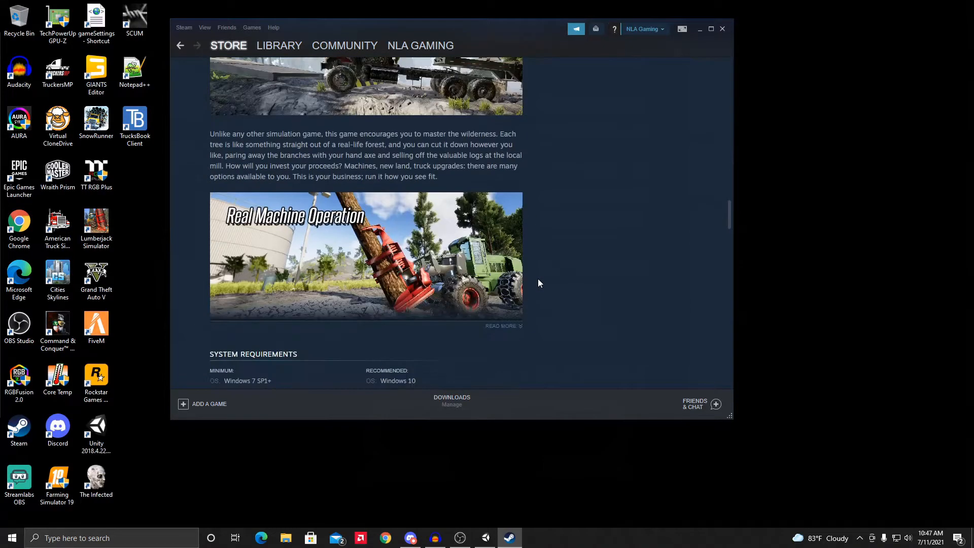
scroll(538, 279, "up", 11)
scroll(538, 279, "up", 9)
scroll(538, 279, "down", 4)
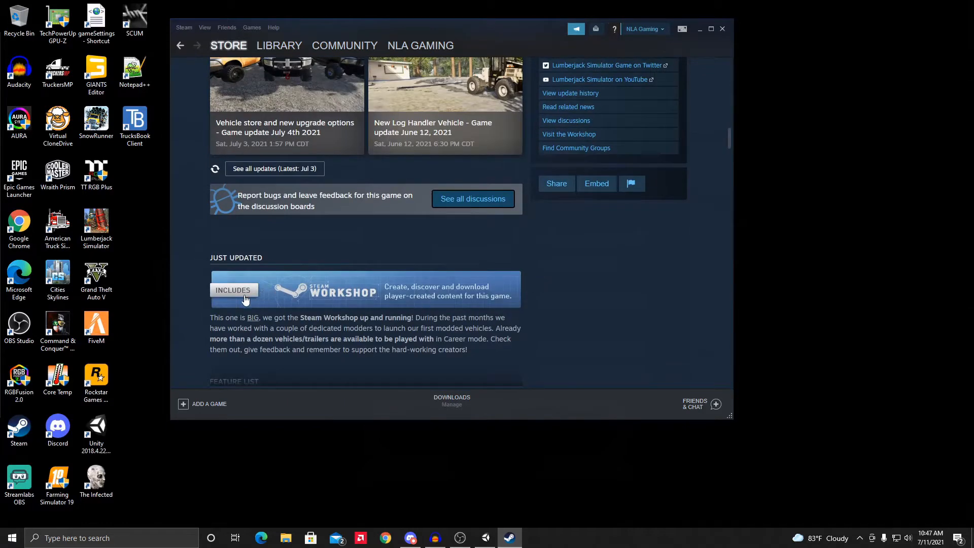
scroll(459, 299, "up", 8)
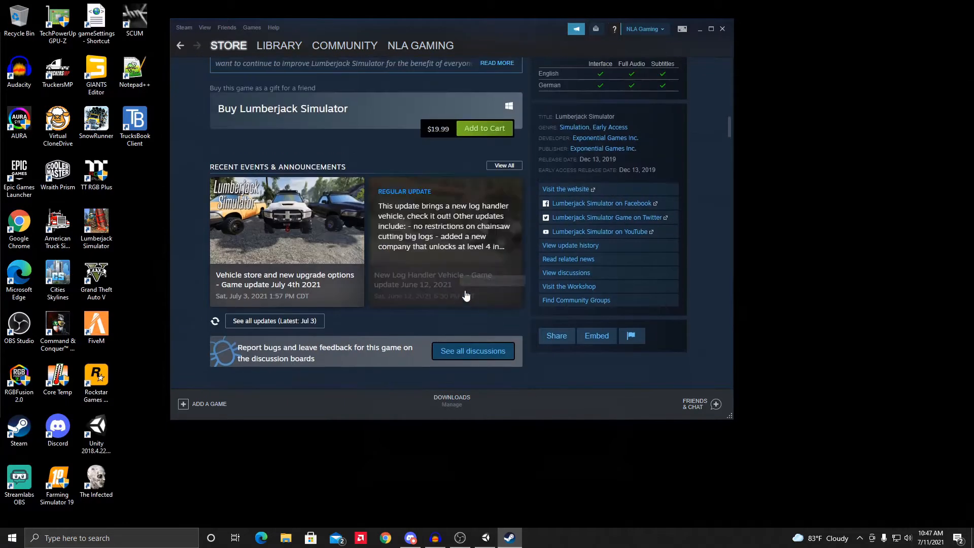
scroll(465, 294, "up", 6)
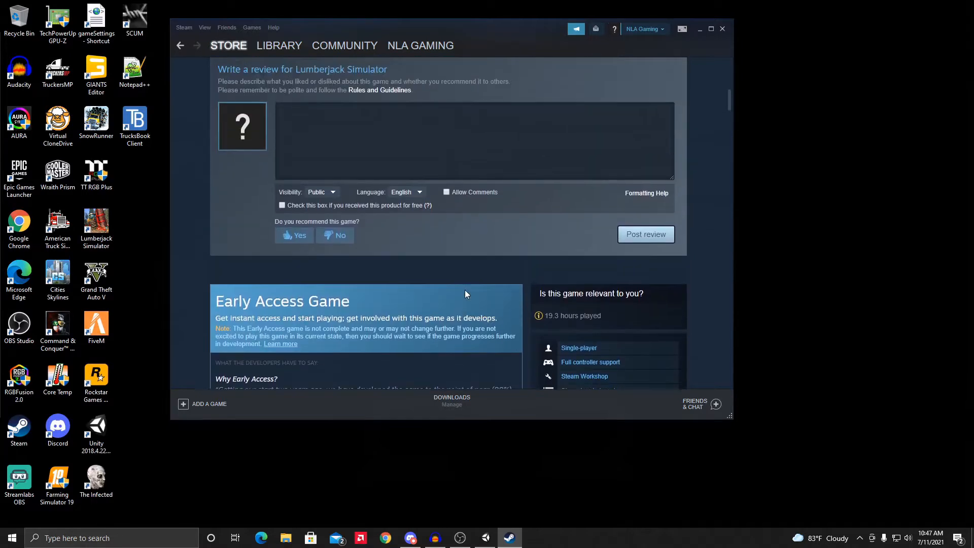
scroll(441, 266, "up", 4)
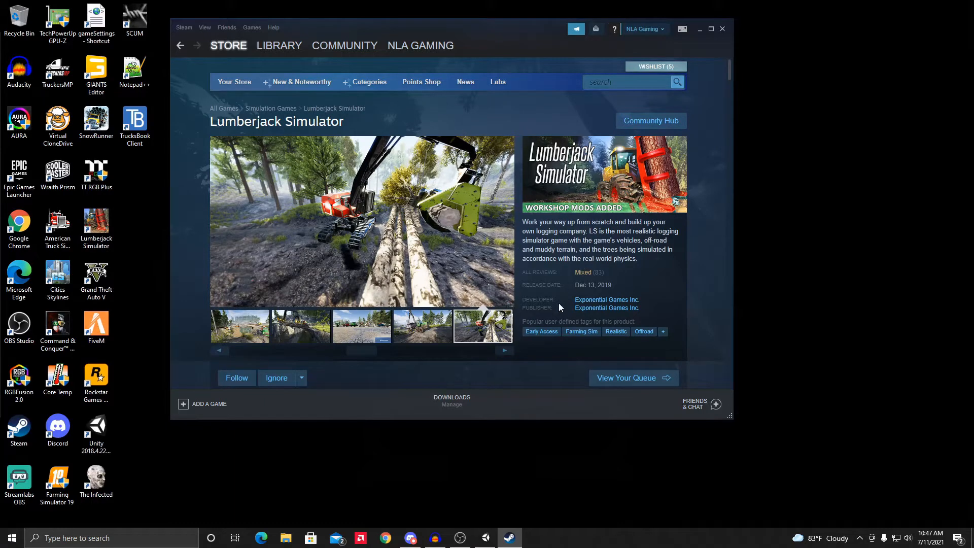
Step: Read through the Lumberjack Simulator store page from the Early Access details to the customer reviews and back
scroll(561, 299, "down", 3)
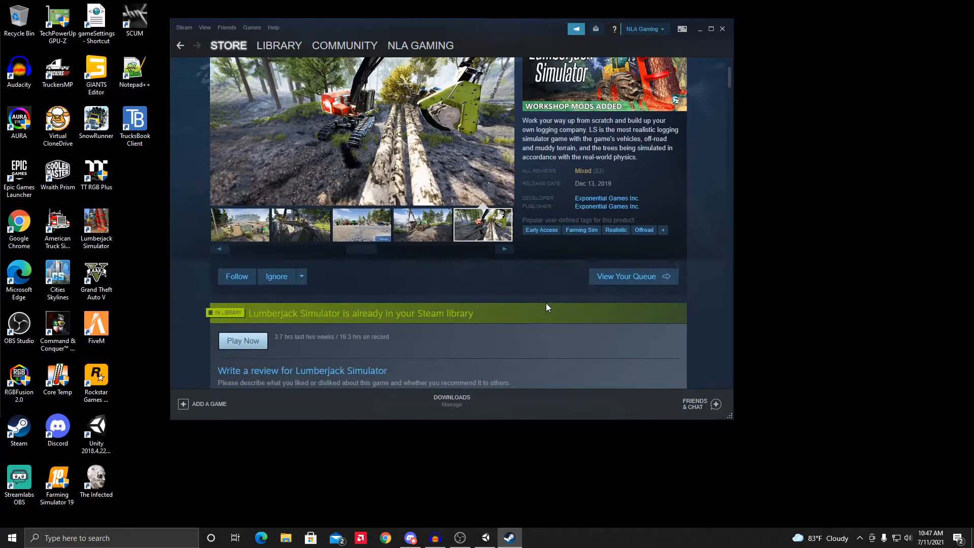
scroll(547, 303, "up", 3)
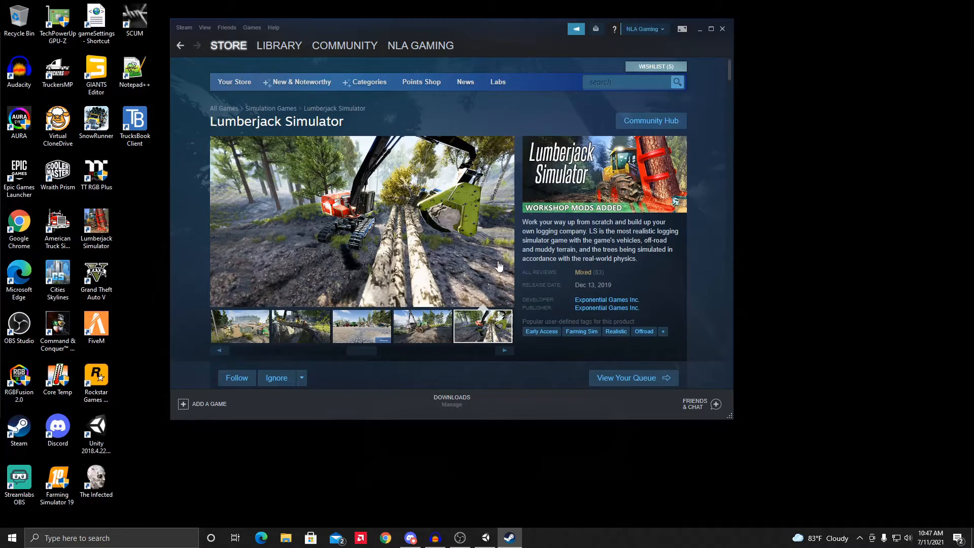
scroll(516, 245, "down", 4)
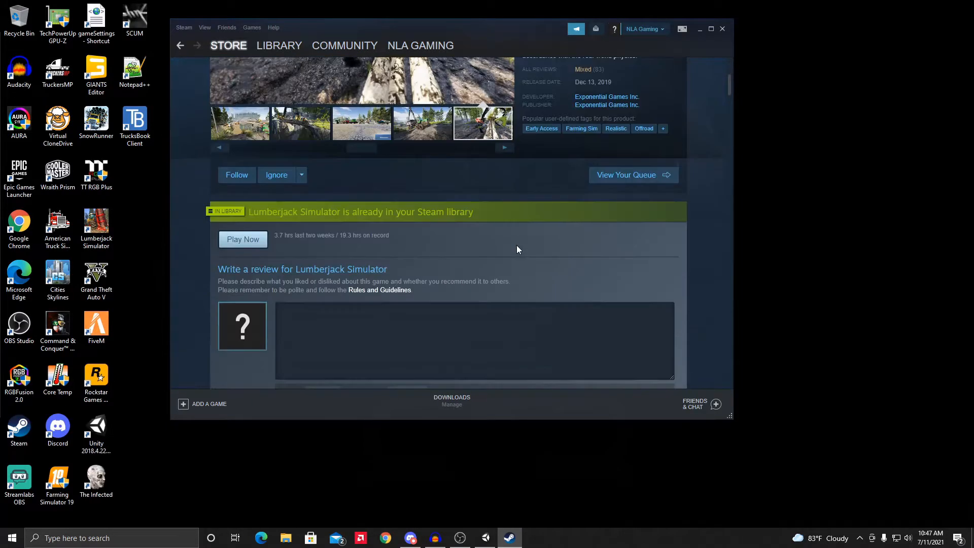
scroll(517, 249, "down", 5)
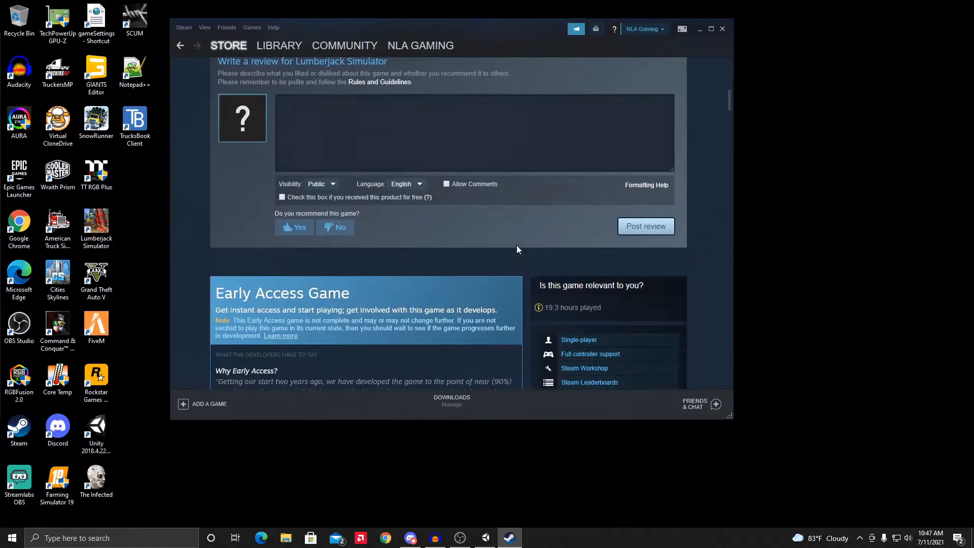
scroll(517, 249, "down", 2)
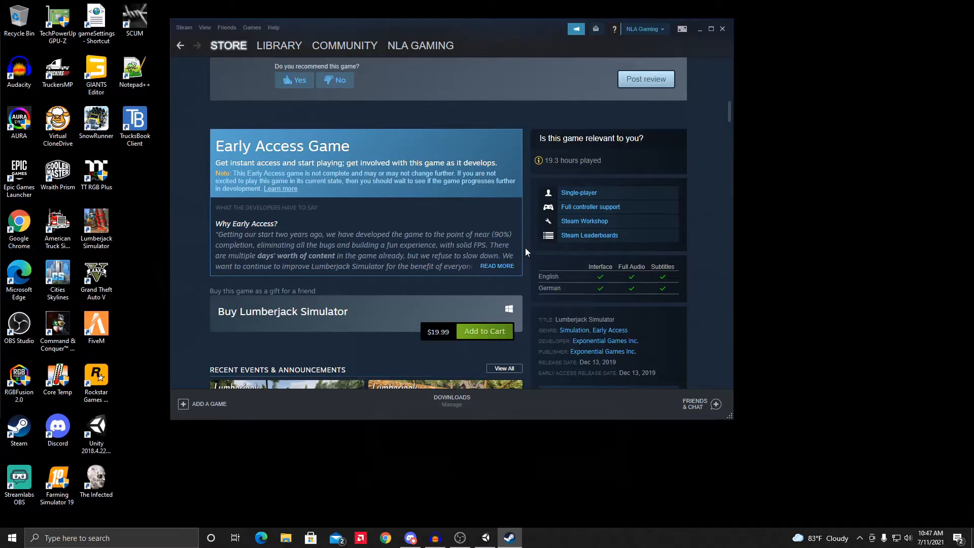
scroll(526, 251, "down", 3)
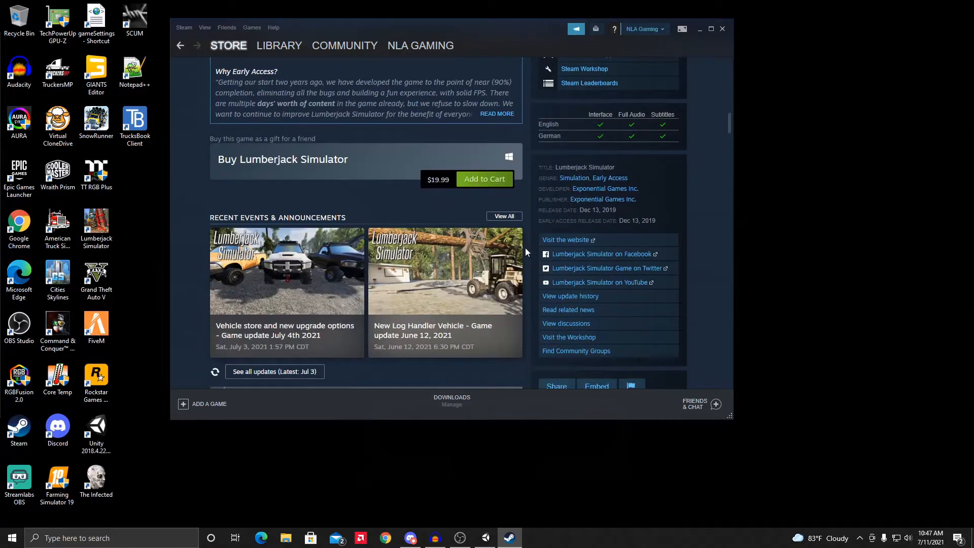
scroll(526, 251, "down", 3)
scroll(526, 251, "down", 3)
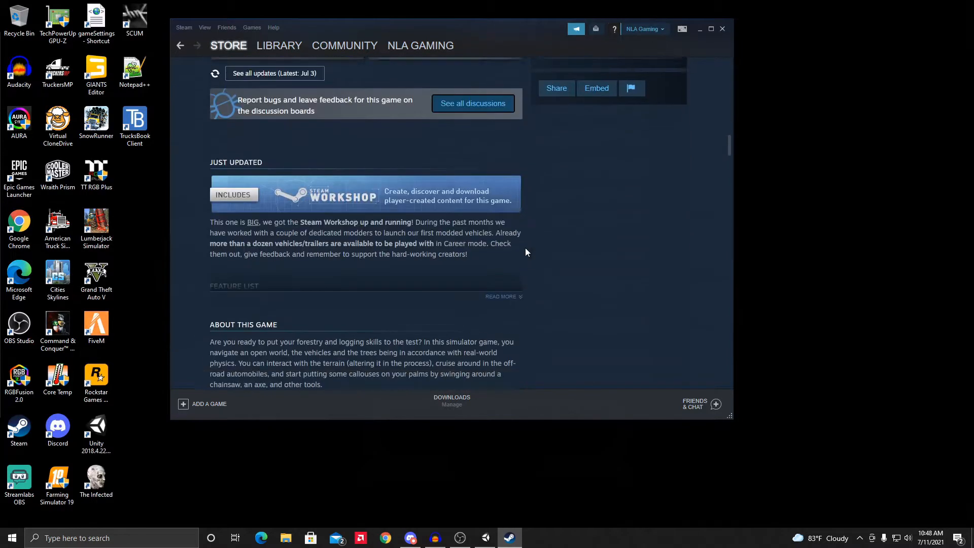
scroll(526, 251, "down", 8)
scroll(525, 251, "down", 15)
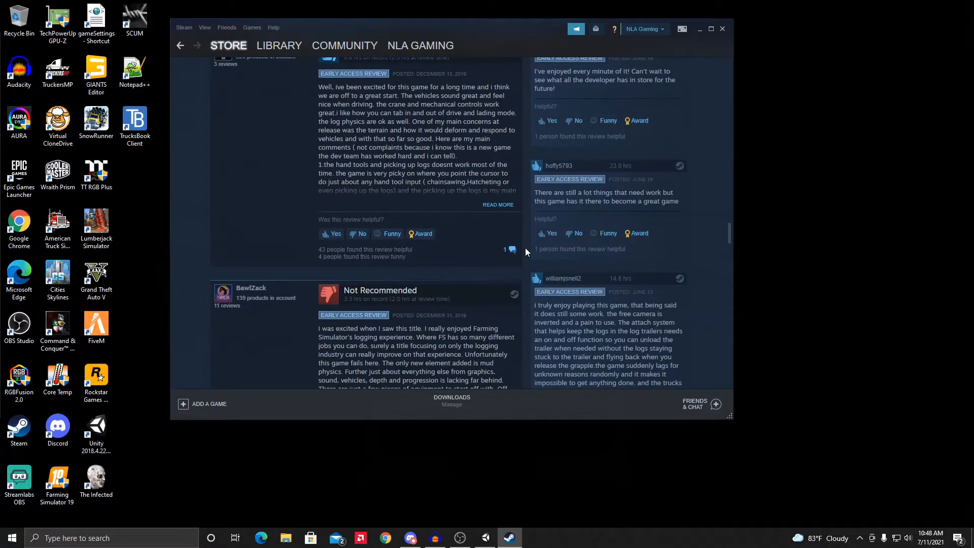
scroll(475, 238, "up", 20)
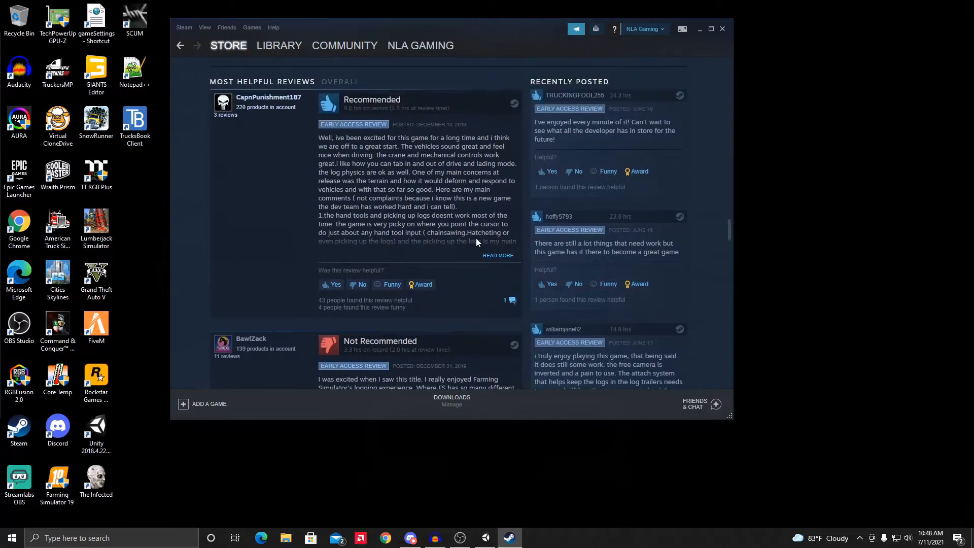
scroll(476, 238, "up", 10)
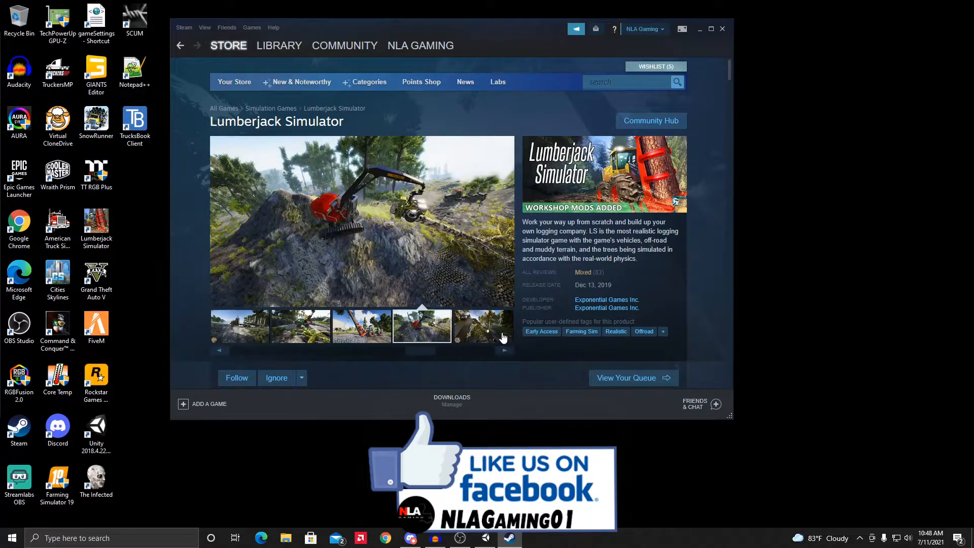
Step: Browse the later gameplay screenshots in the Lumberjack Simulator store gallery
left_click(479, 329)
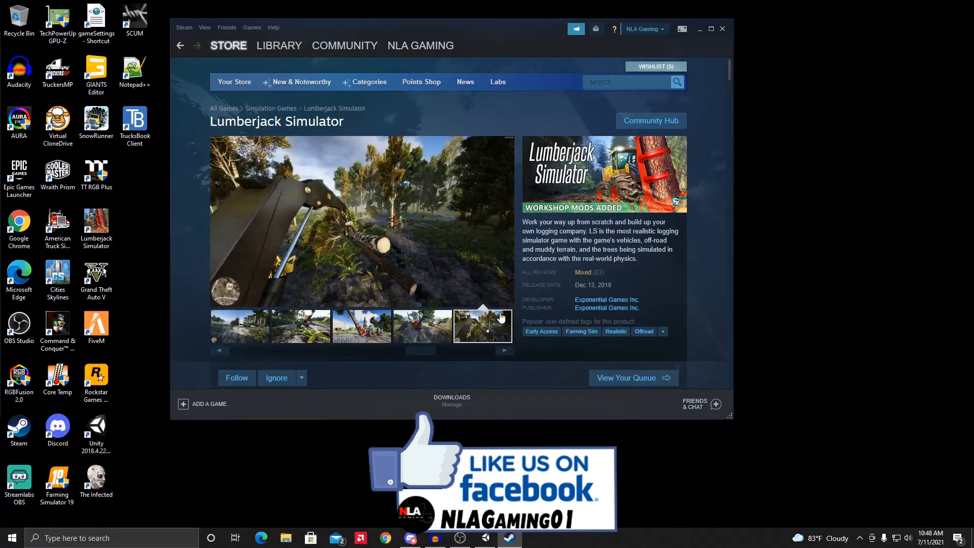
left_click(504, 350)
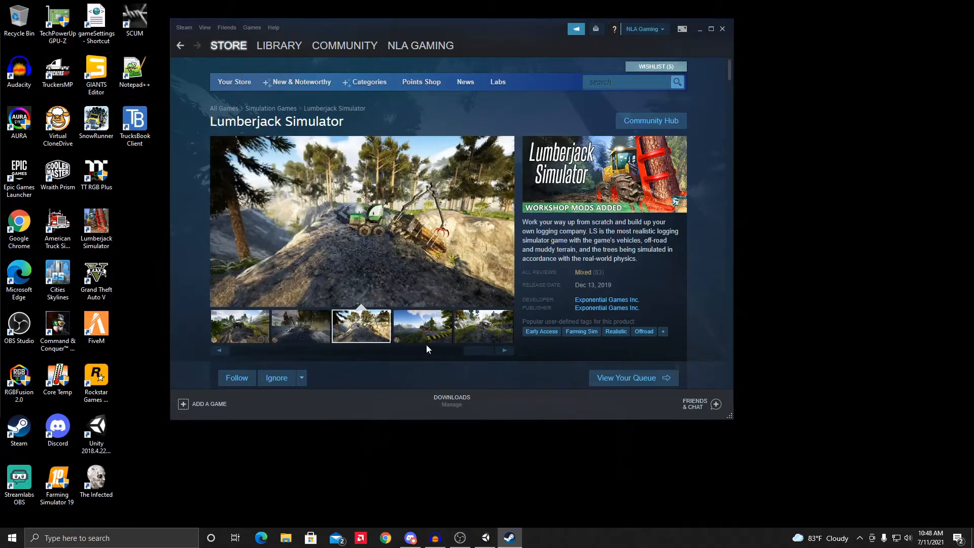
left_click(426, 339)
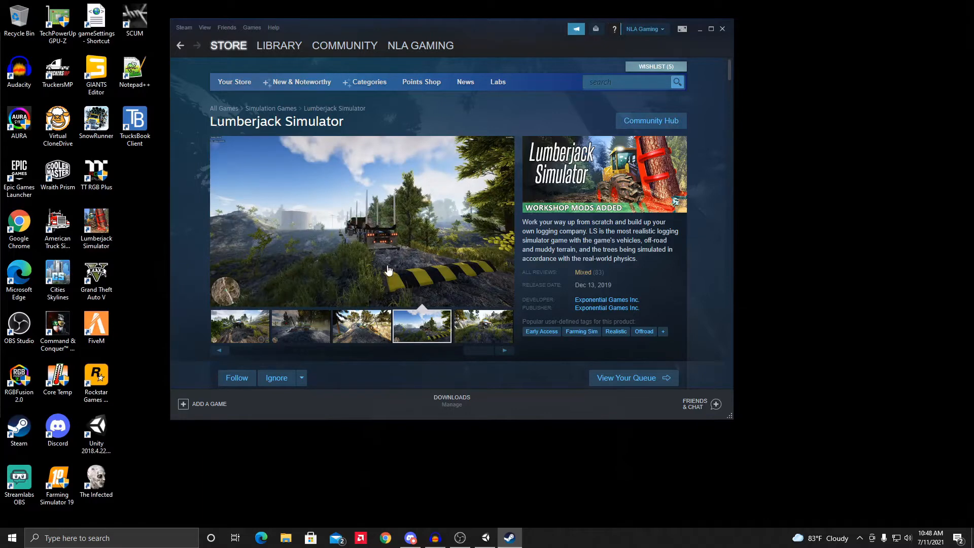
left_click(476, 318)
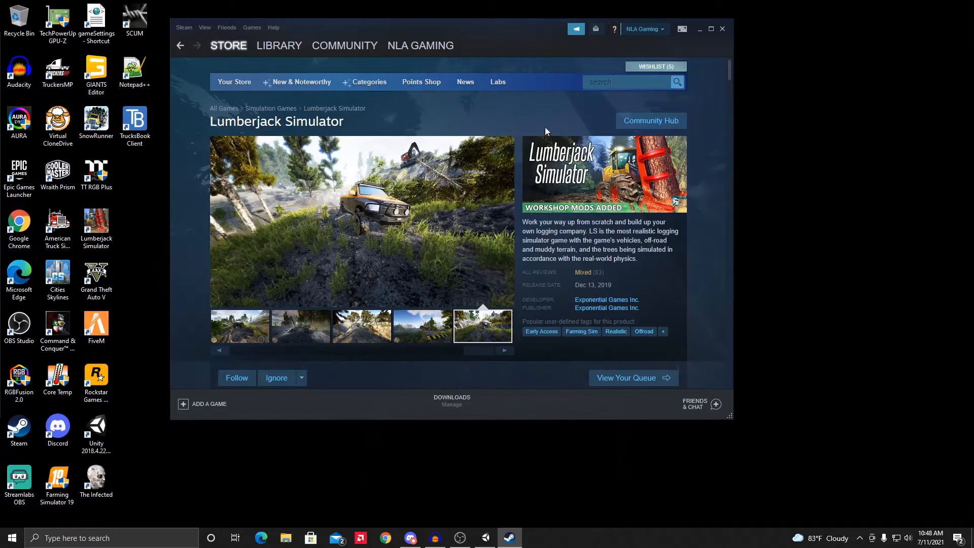
Step: Switch from Steam back to the Unity project, and bring up Discord's modding-files channel to review the shared modding files
left_click(700, 29)
left_click(484, 537)
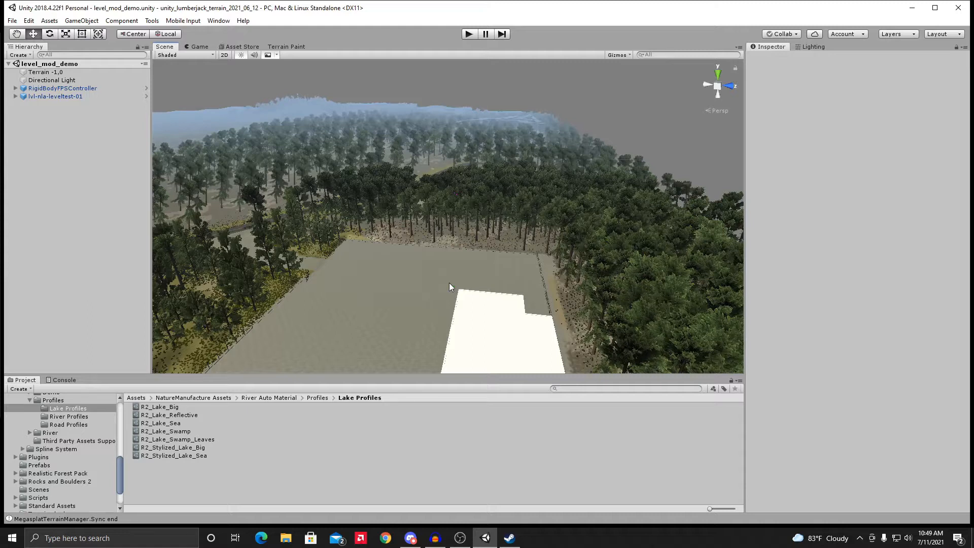
mouse_move(413, 542)
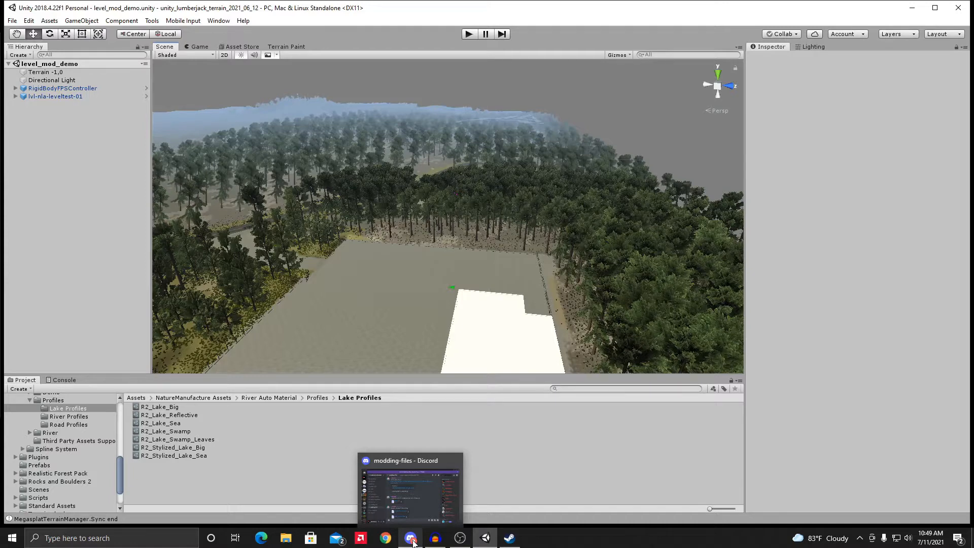
left_click(414, 542)
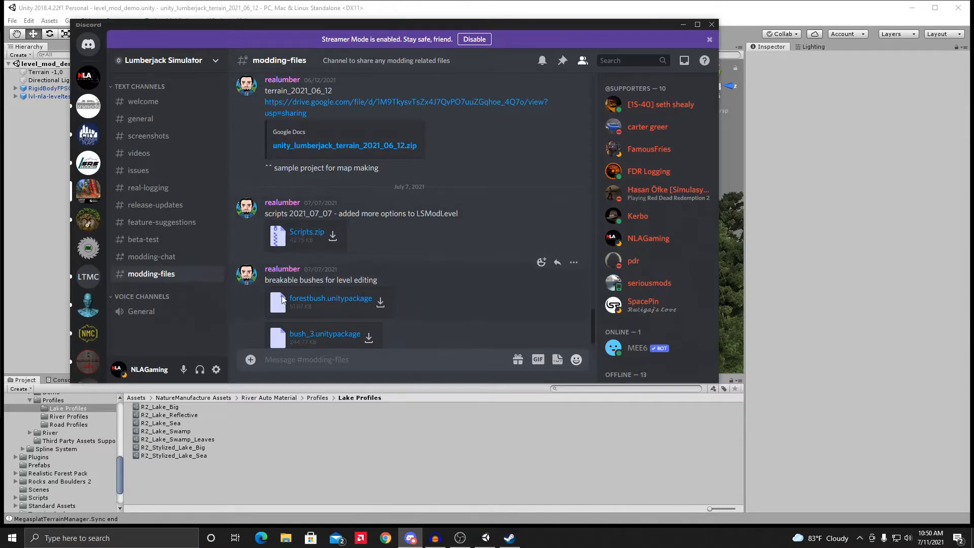
scroll(347, 312, "down", 1)
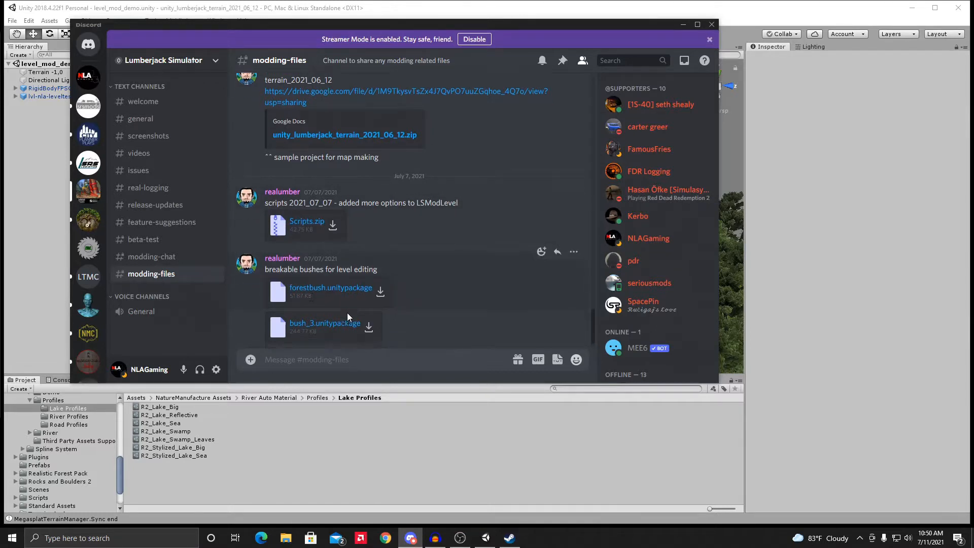
Step: Open the modding-chat channel of the Lumberjack Simulator server and look back through its earlier messages
left_click(156, 258)
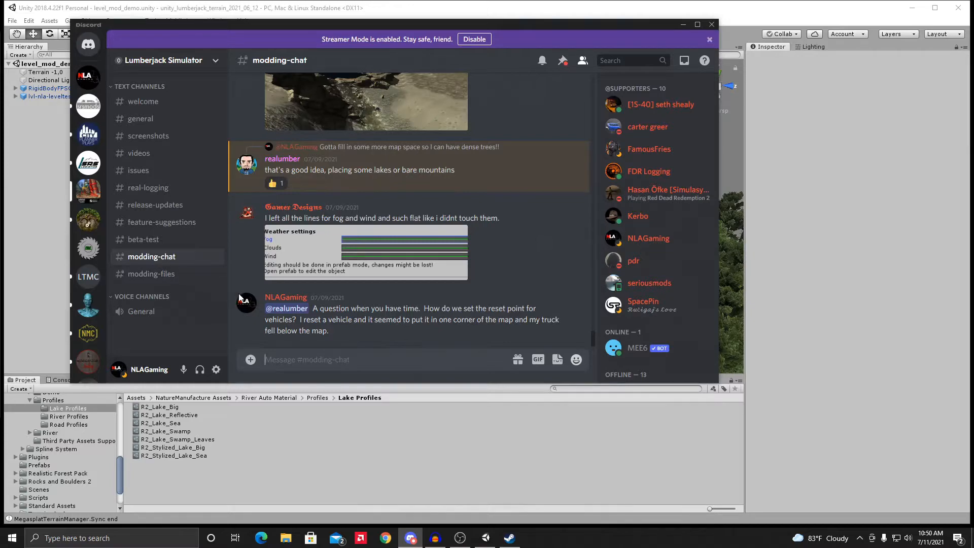
scroll(439, 243, "up", 5)
scroll(473, 242, "up", 15)
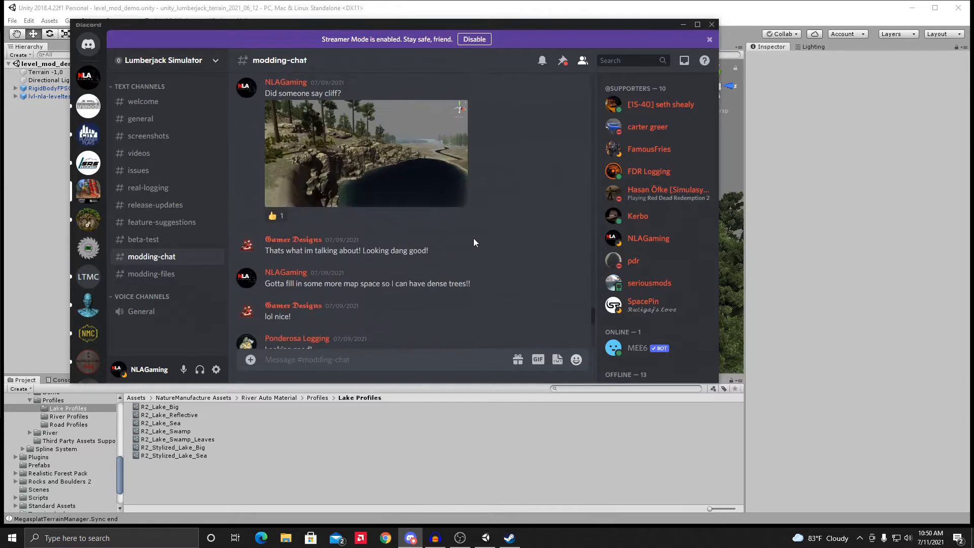
scroll(473, 243, "up", 15)
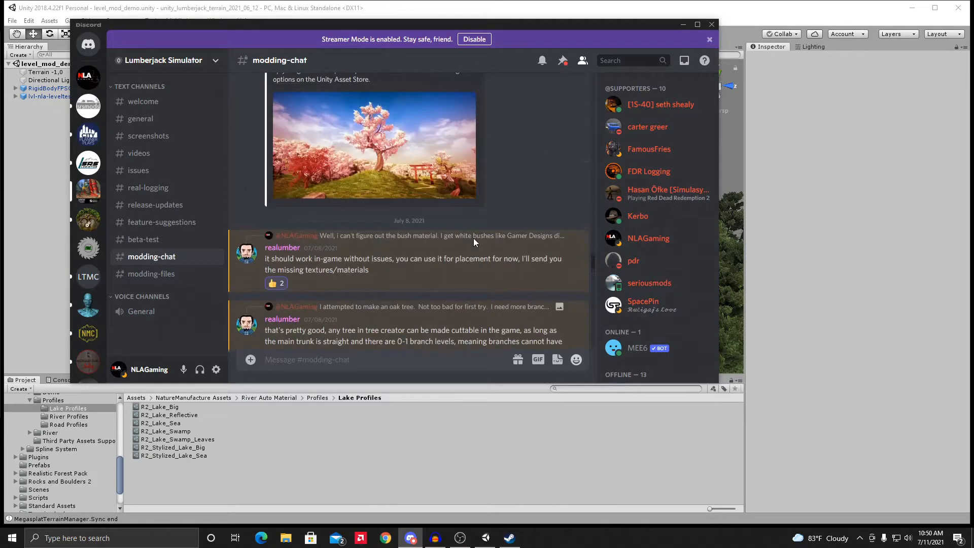
scroll(474, 240, "up", 15)
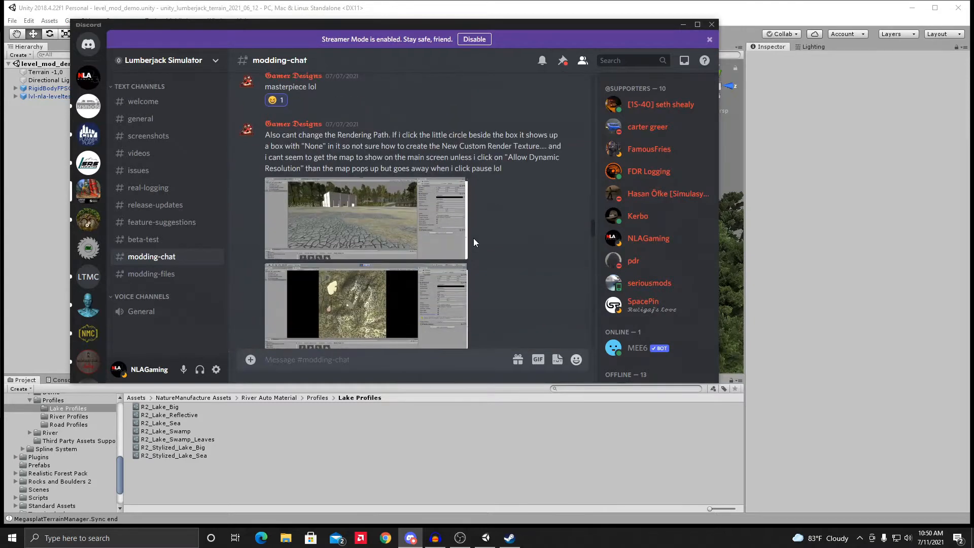
Step: Look through the modding-chat channel's July 2021 messages and map screenshots, going back to older posts and forward to newer ones
scroll(474, 242, "up", 15)
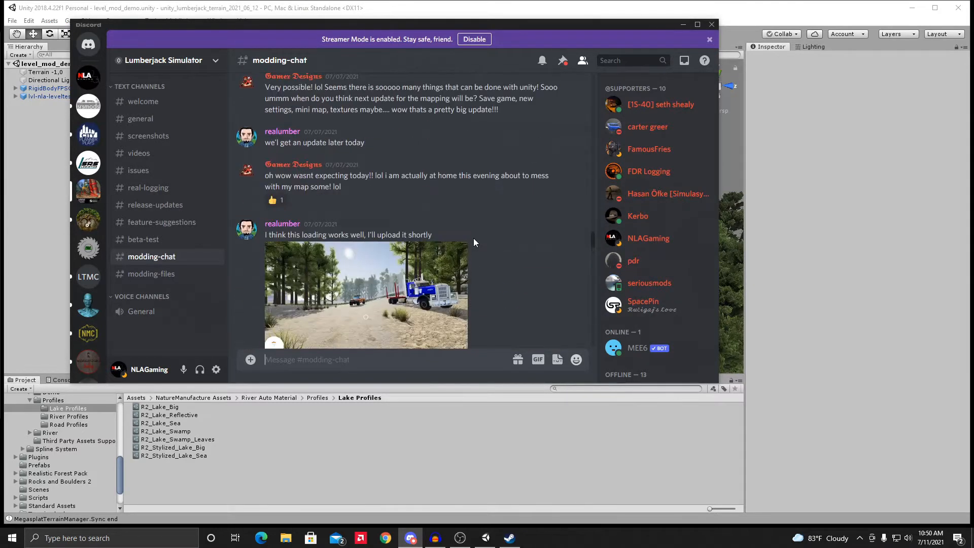
scroll(473, 243, "up", 5)
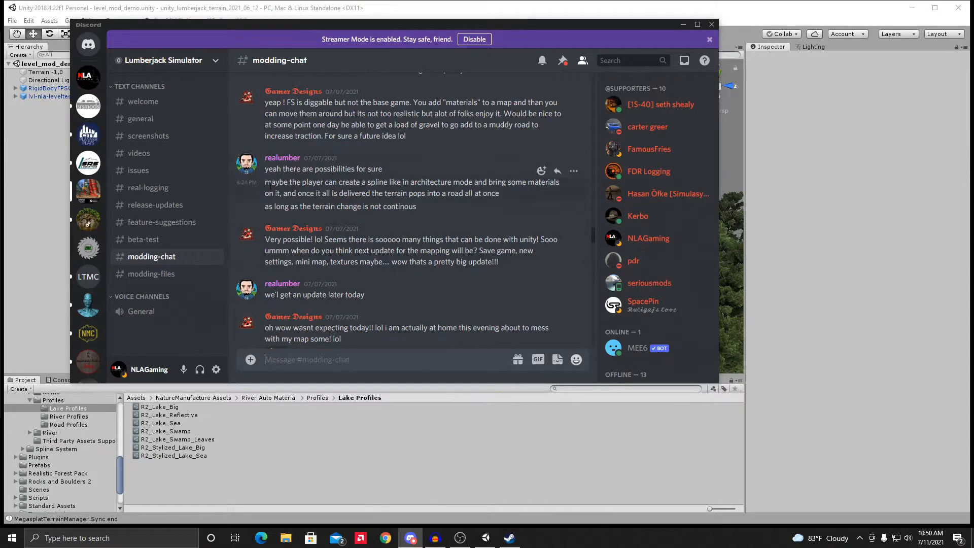
scroll(304, 191, "up", 2)
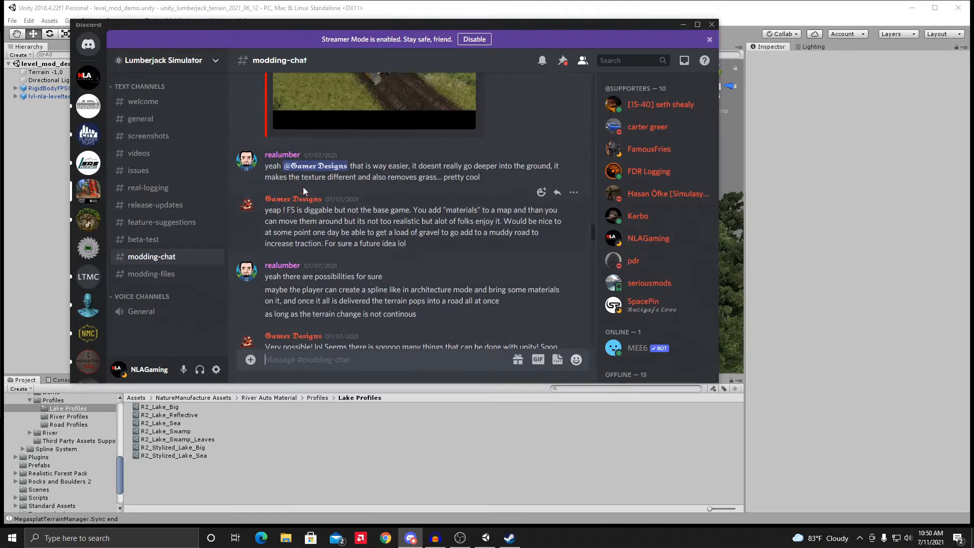
scroll(303, 190, "up", 2)
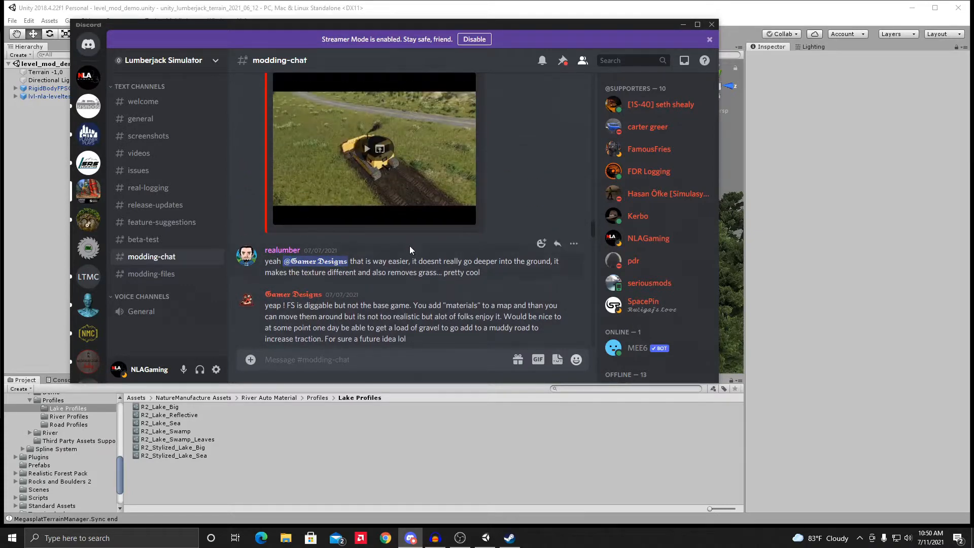
scroll(430, 246, "up", 15)
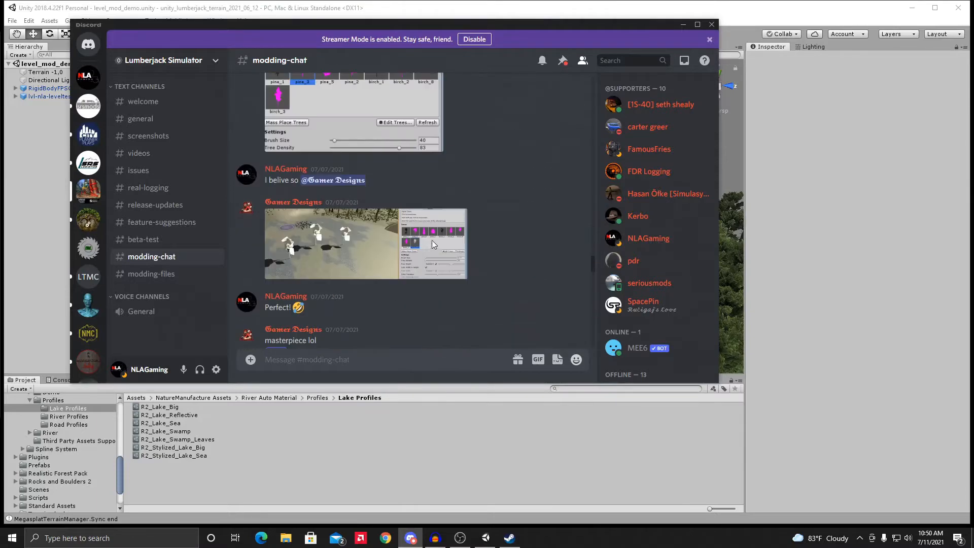
scroll(458, 272, "down", 5)
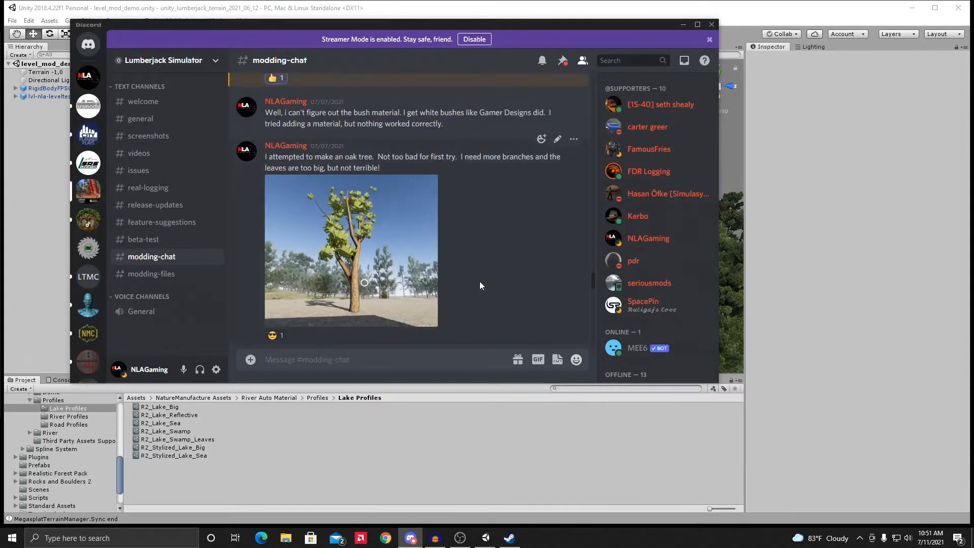
scroll(479, 282, "down", 15)
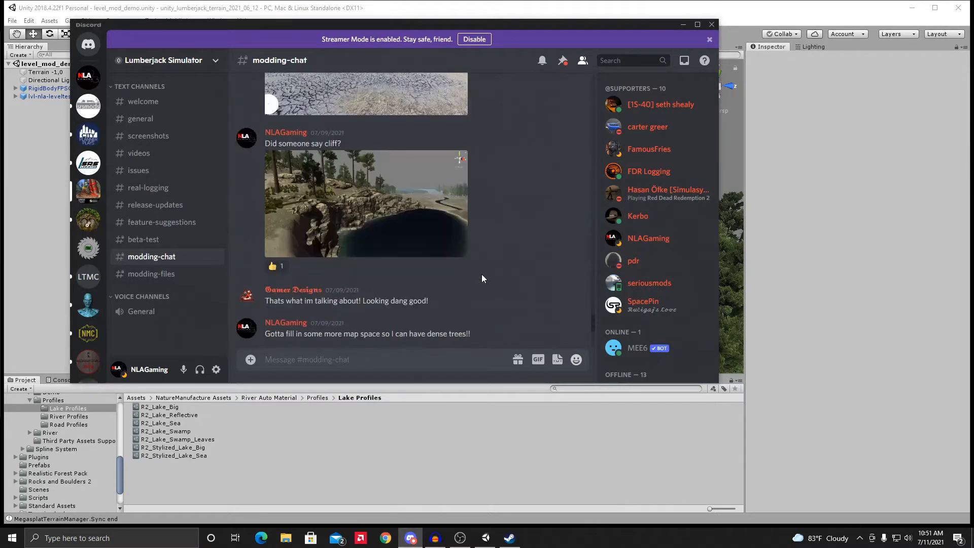
scroll(482, 278, "down", 4)
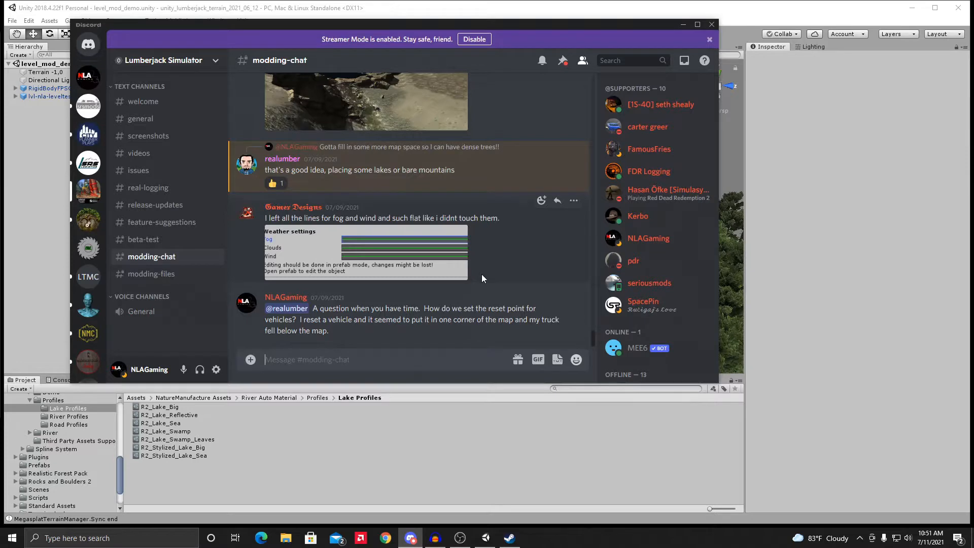
Step: Return to the Unity scene and examine the map from the pine forest past the lake to the open ground
left_click(682, 24)
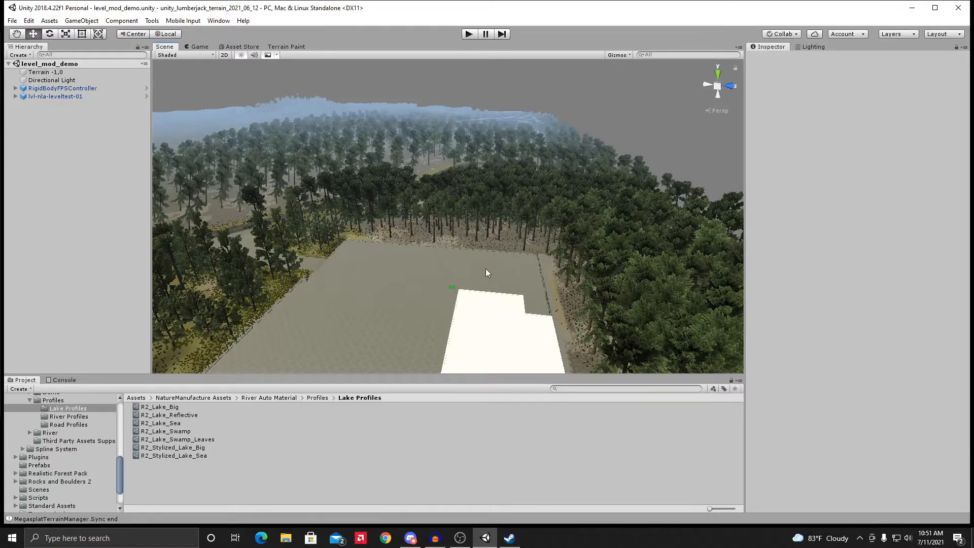
right_click_drag(486, 269, 425, 247)
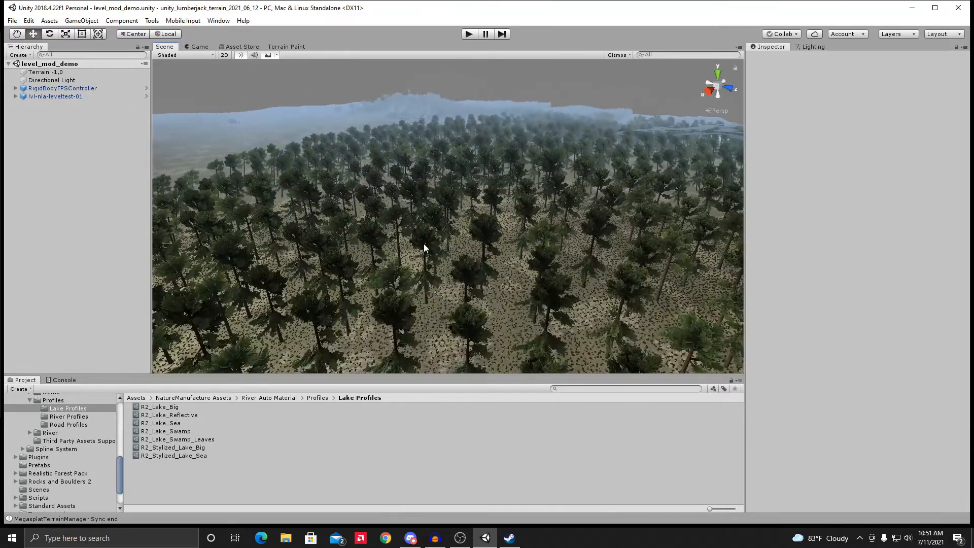
middle_click_drag(299, 200, 513, 323)
middle_click_drag(325, 212, 416, 256)
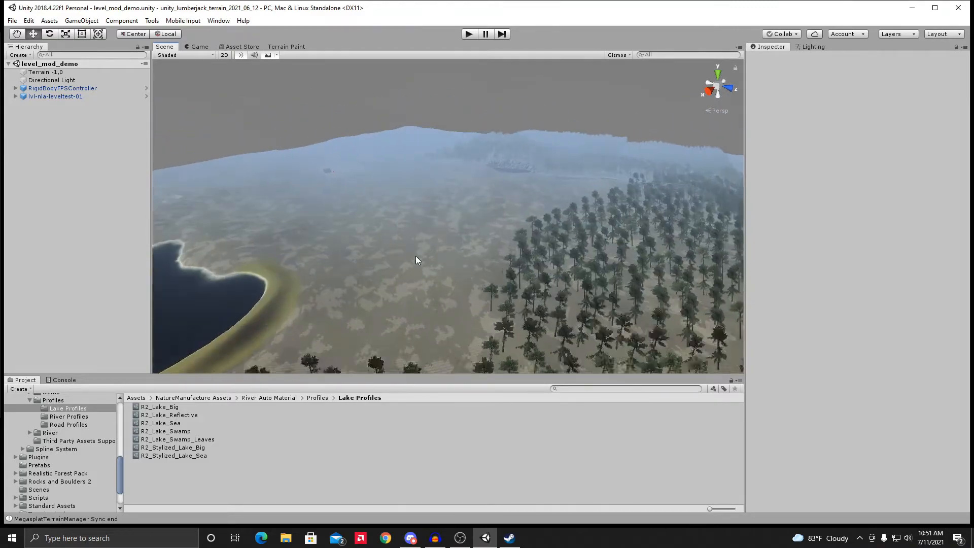
scroll(418, 250, "up", 5)
right_click_drag(445, 234, 435, 231)
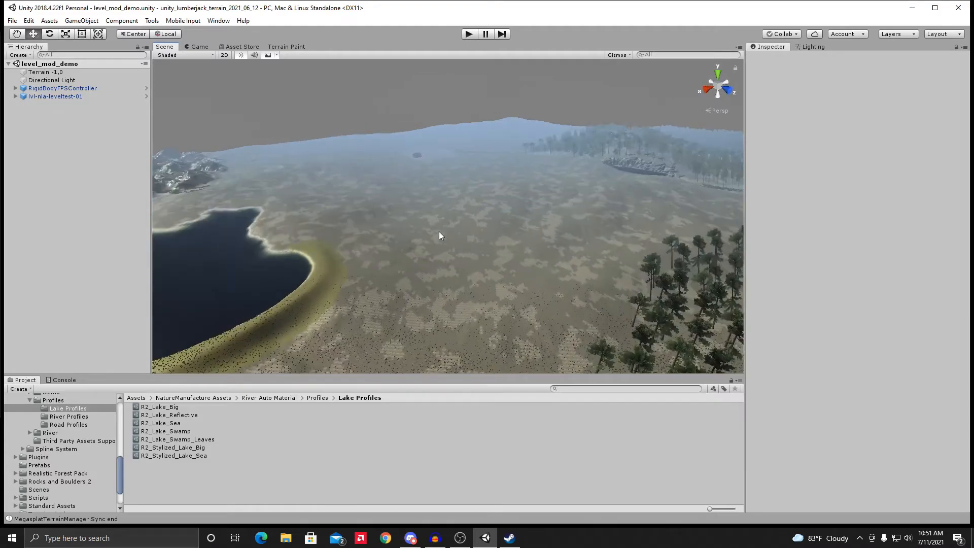
scroll(439, 231, "up", 5)
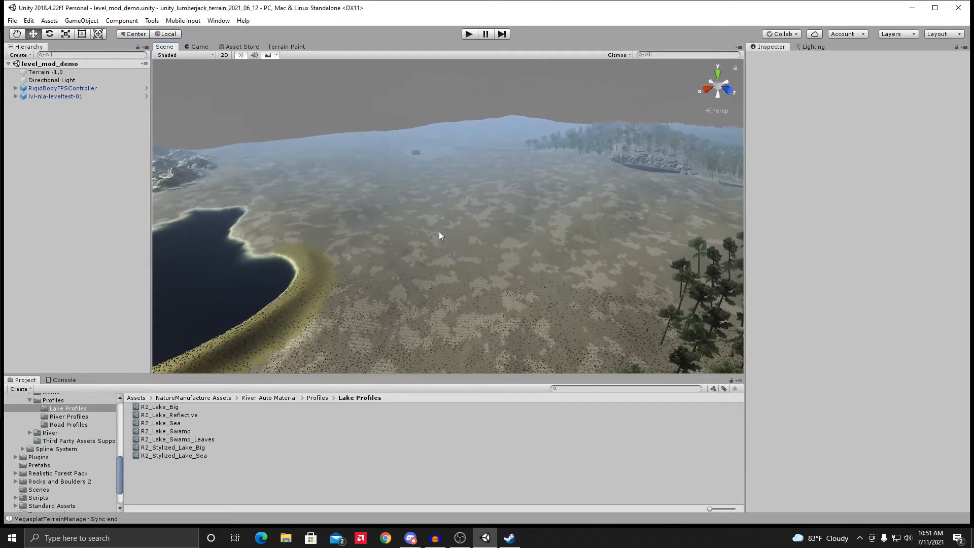
scroll(439, 231, "up", 8)
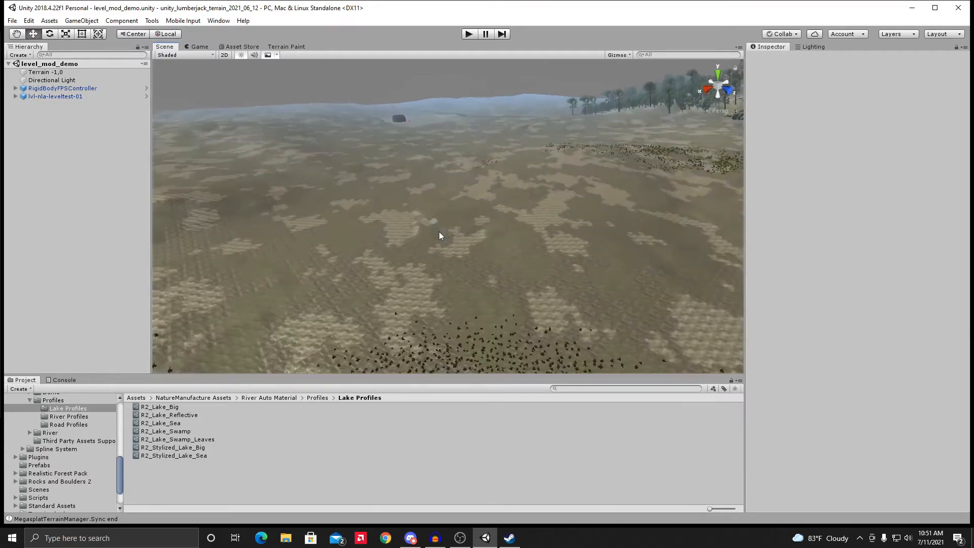
scroll(439, 231, "down", 5)
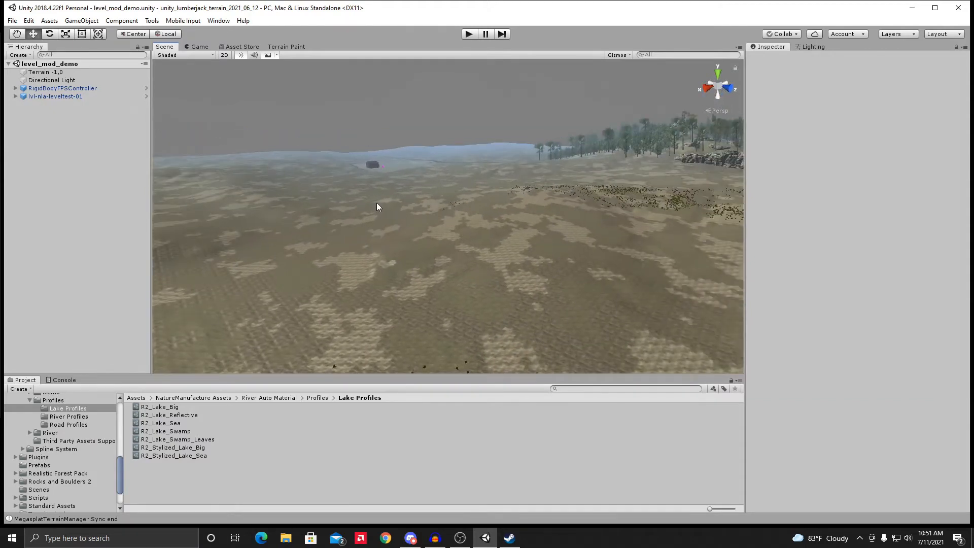
scroll(375, 207, "down", 5)
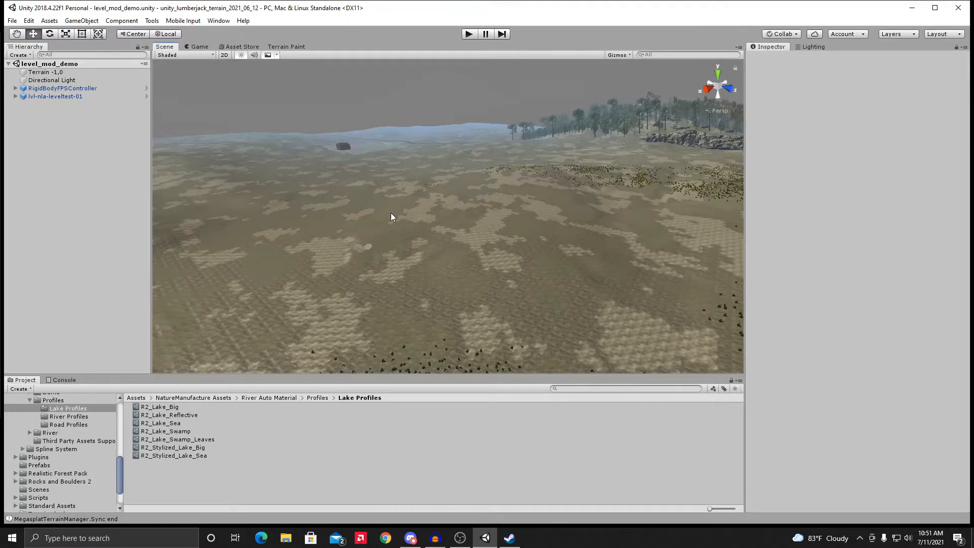
right_click_drag(391, 216, 426, 261)
scroll(428, 255, "up", 4)
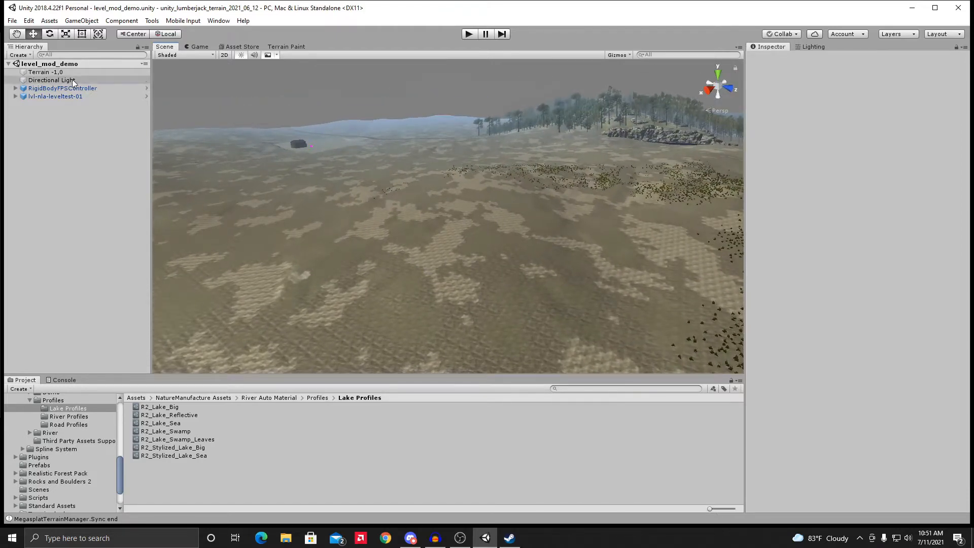
Step: Select the Terrain -1,0 object and set its terrain painting tool to Raise or Lower Terrain
left_click(50, 72)
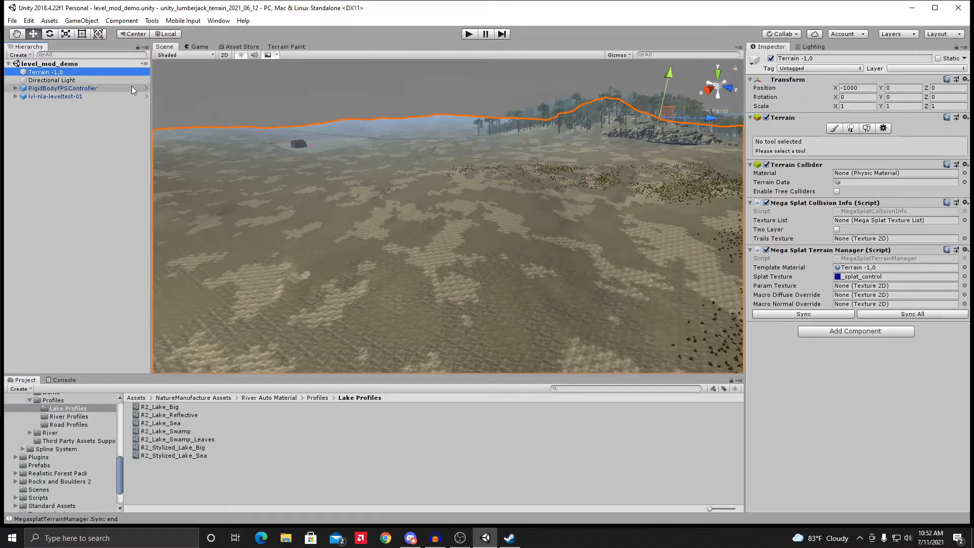
left_click(751, 118)
left_click(750, 118)
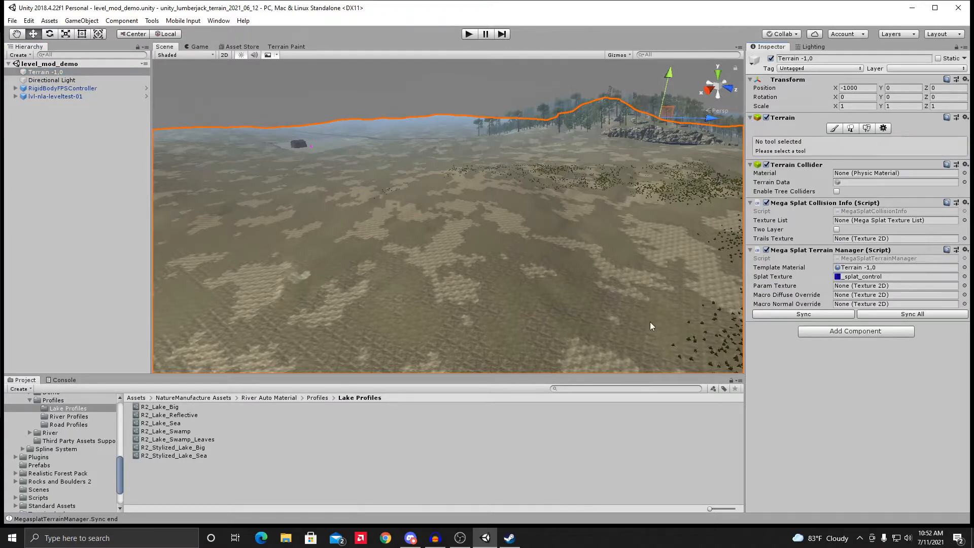
right_click_drag(385, 292, 366, 268)
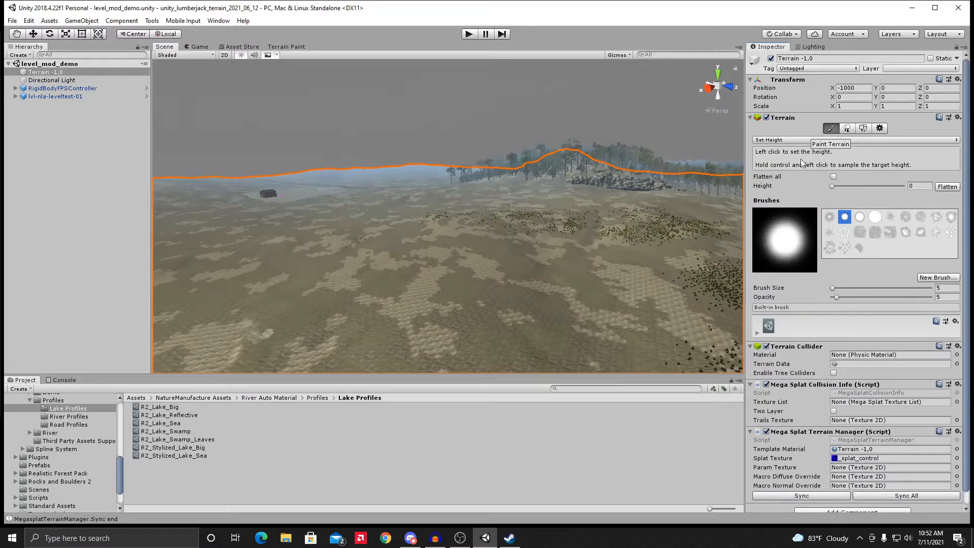
left_click(815, 141)
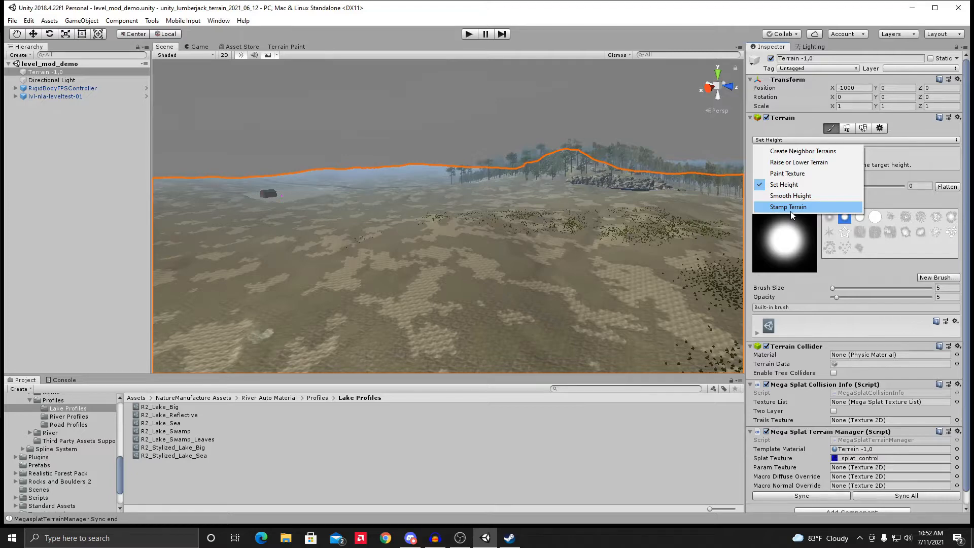
left_click(802, 162)
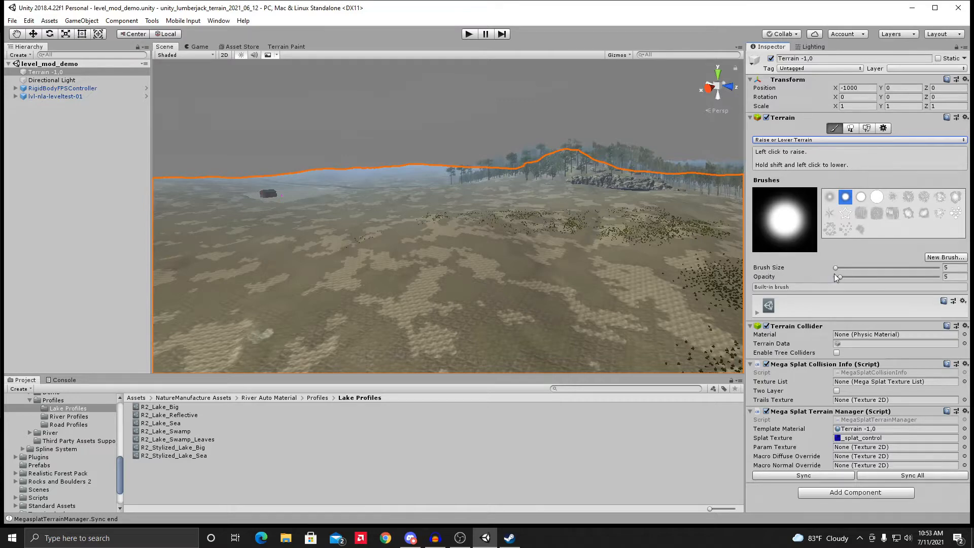
Step: Try raising the open ground with a brush size of 107, first at opacity 5 and again at opacity 87
left_click_drag(836, 268, 847, 268)
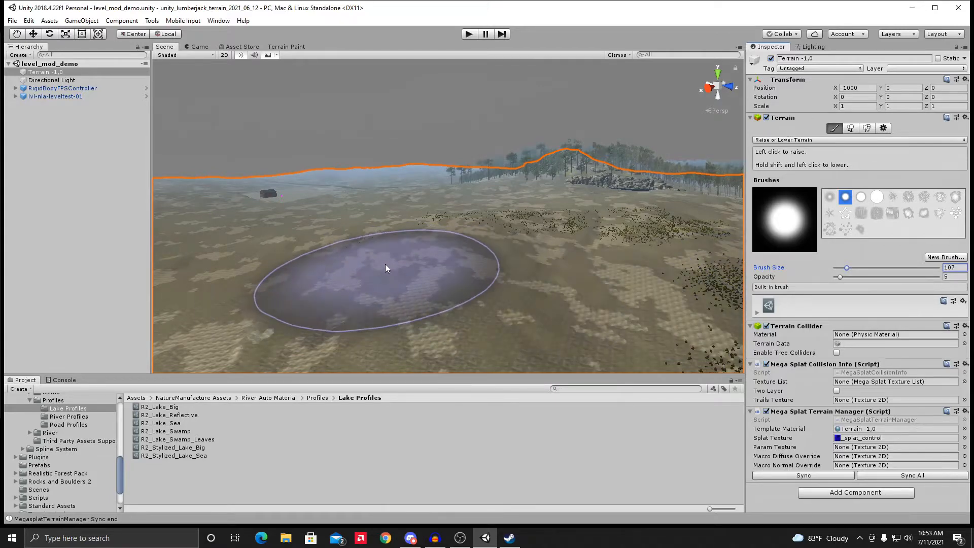
left_click_drag(416, 270, 415, 270)
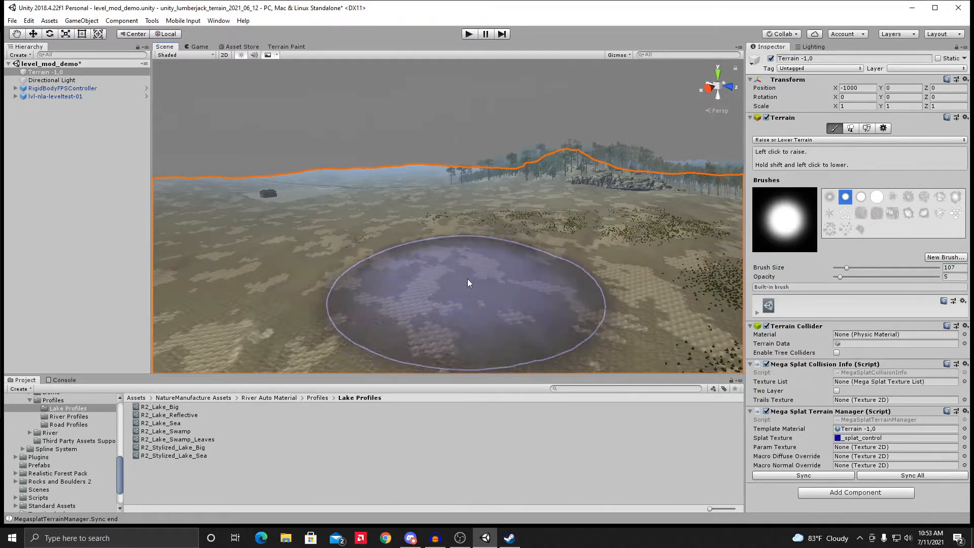
left_click_drag(841, 278, 925, 278)
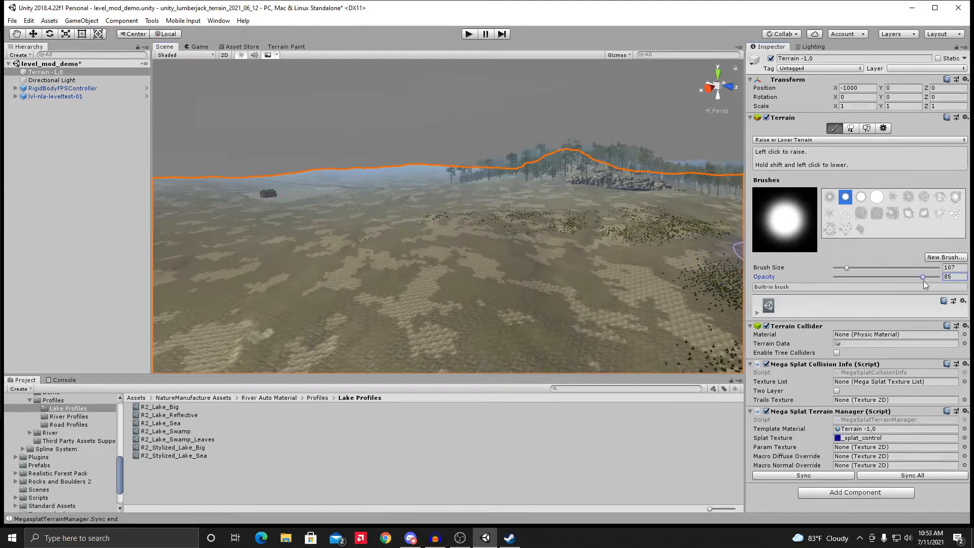
left_click(423, 260)
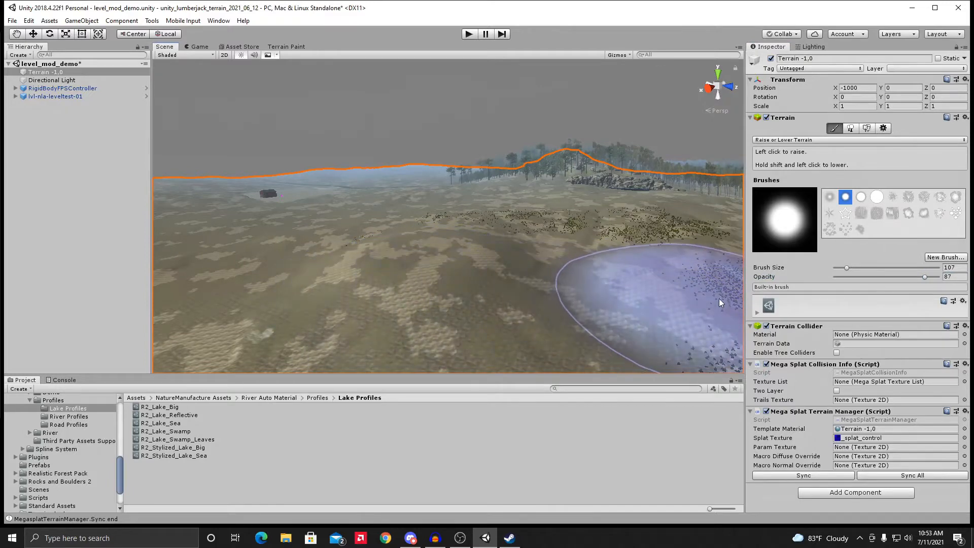
Step: Reduce the brush opacity to 2 and undo the strokes that raised the open ground
left_click_drag(925, 277, 839, 278)
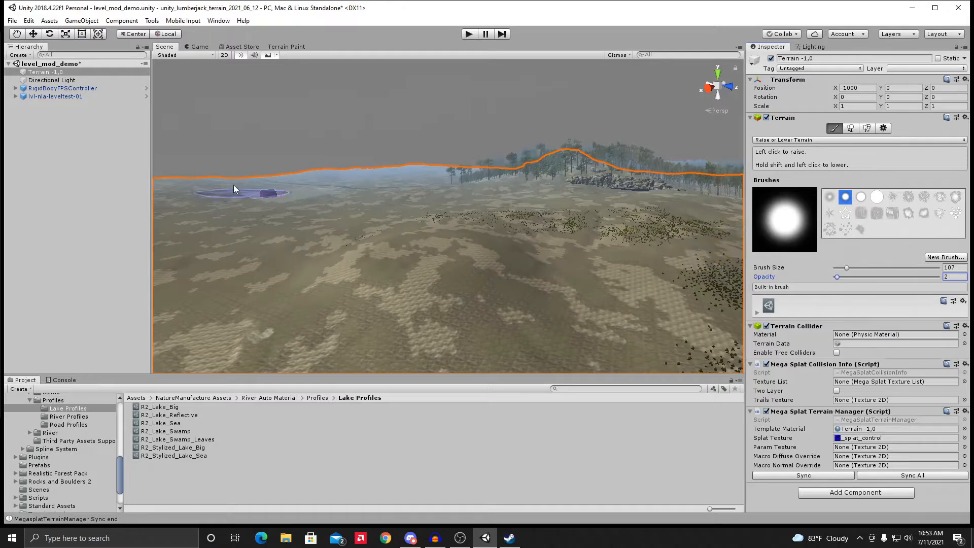
left_click(29, 20)
left_click(81, 32)
left_click(31, 22)
left_click(51, 33)
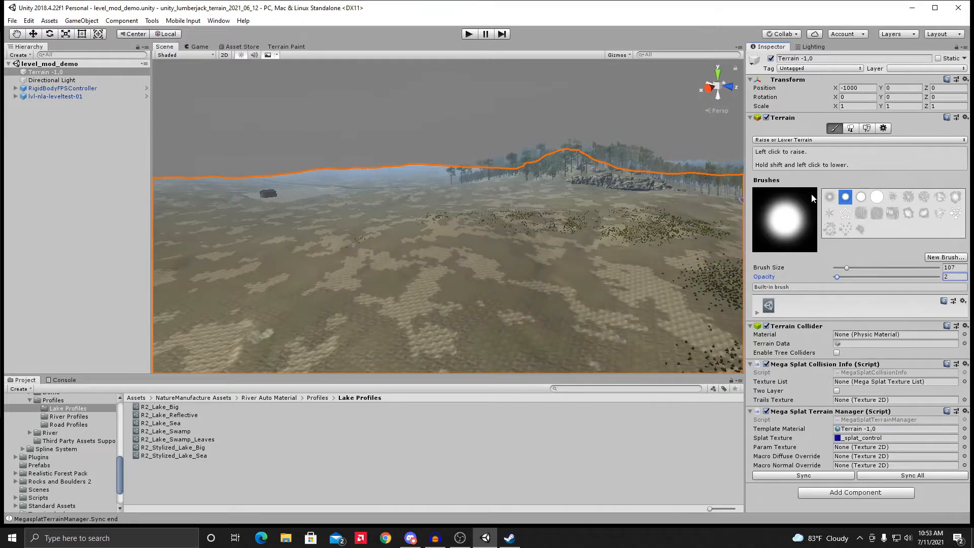
Step: Change the terrain painting tool to Set Height and set the brush size to 59
left_click(796, 141)
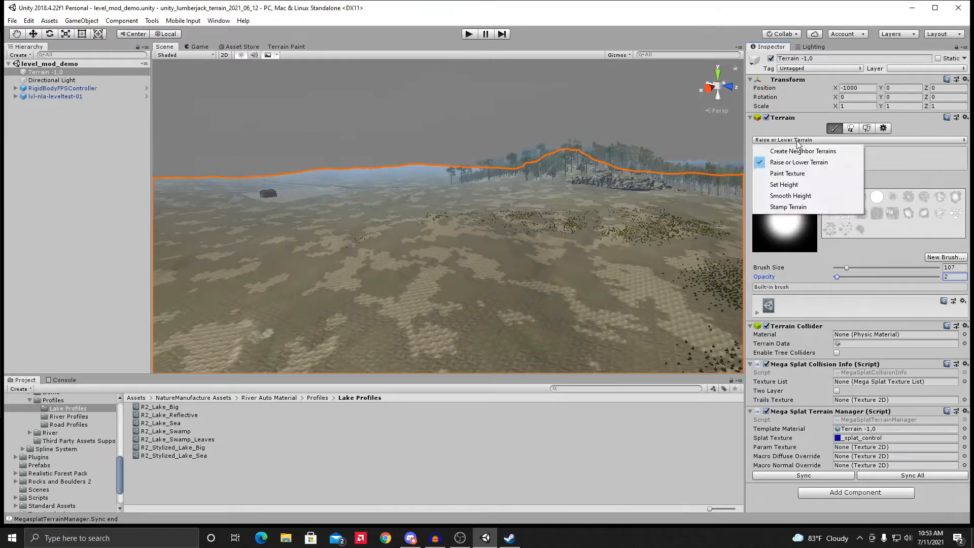
left_click(789, 185)
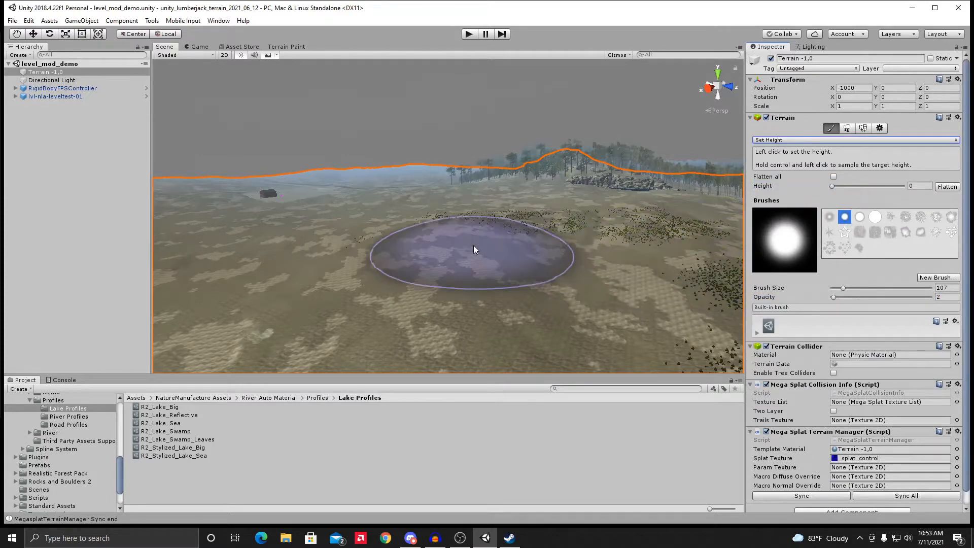
left_click_drag(842, 288, 838, 289)
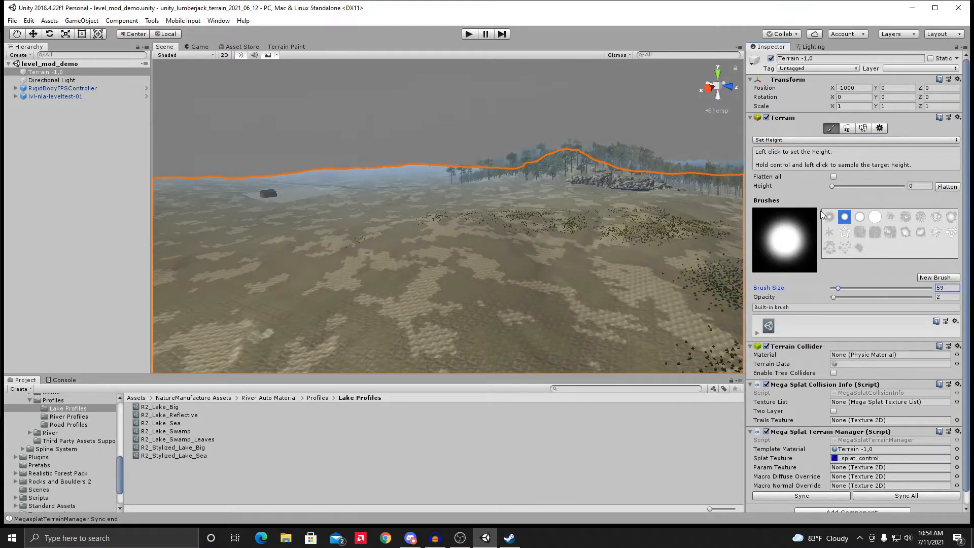
Step: With the Set Height tool, sample the target height from the open ground and paint it across the neighbouring ground
left_click(799, 139)
left_click(796, 165)
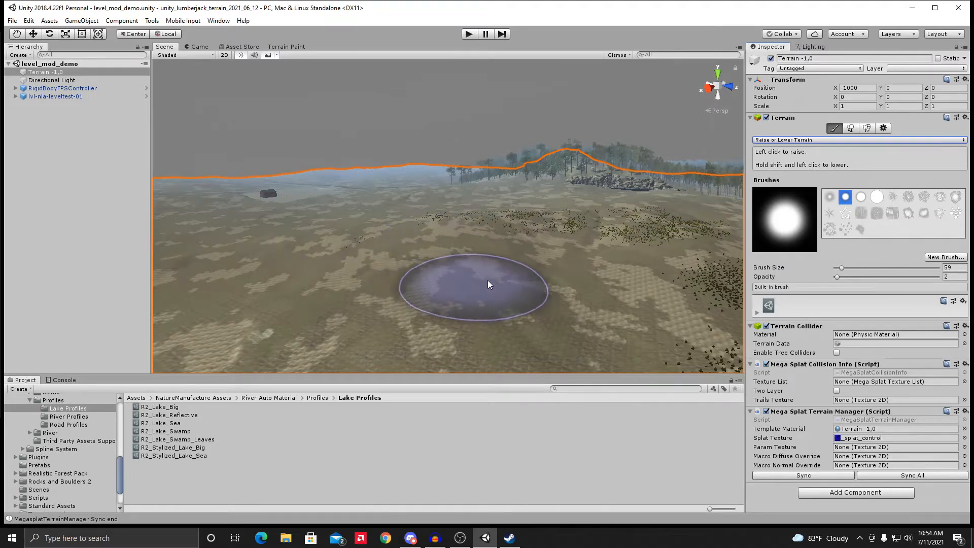
left_click(797, 141)
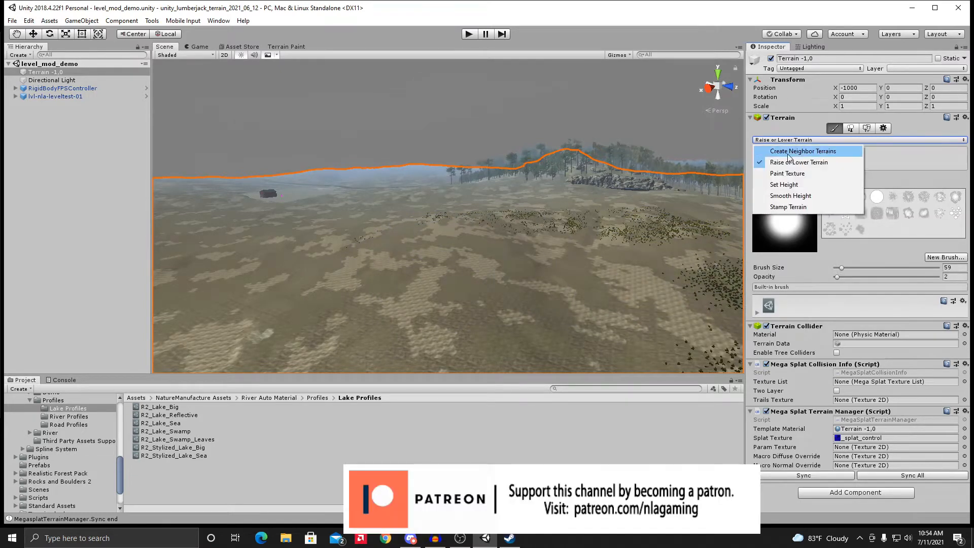
left_click(784, 184)
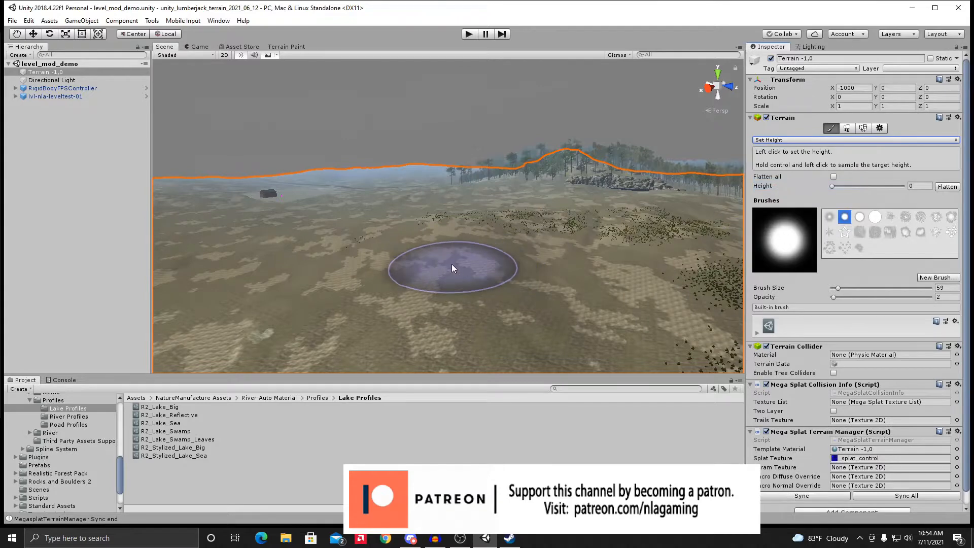
left_click(351, 270, "ctrl")
mouse_move(494, 271)
left_mouse_down()
mouse_move(372, 273)
mouse_move(471, 248)
mouse_move(448, 230)
mouse_move(424, 272)
mouse_move(473, 277)
mouse_move(319, 280)
left_mouse_up()
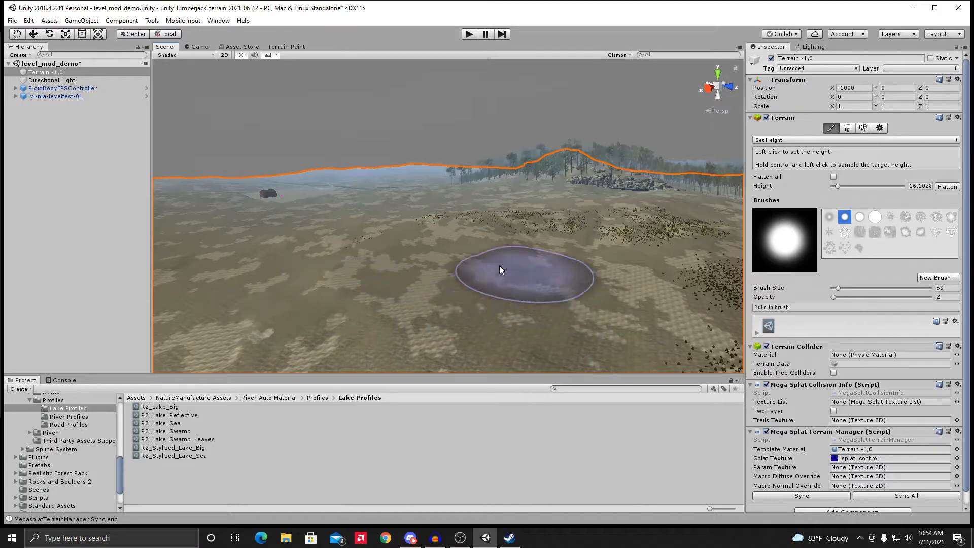
Step: Undo the last Set Height stroke and change the terrain painting tool to Smooth Height
left_click(28, 21)
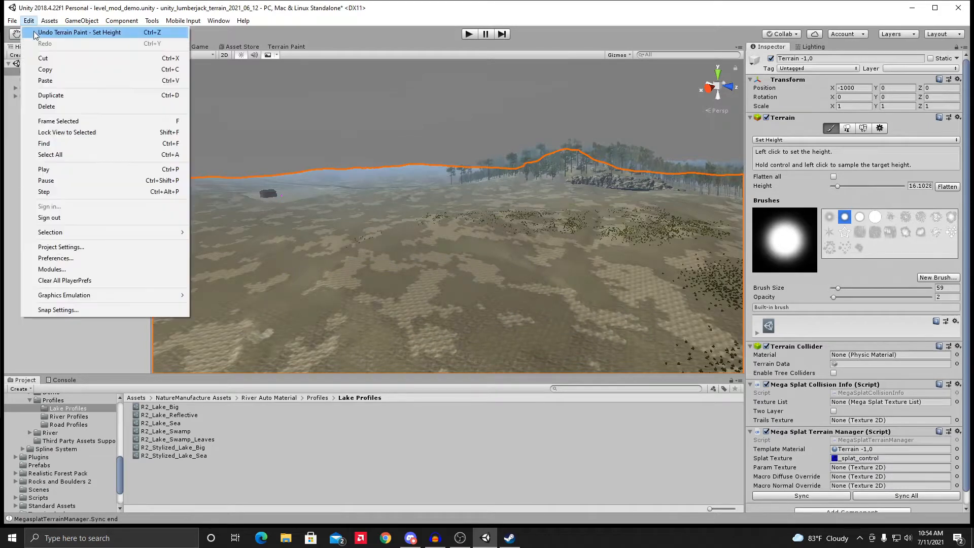
left_click(34, 32)
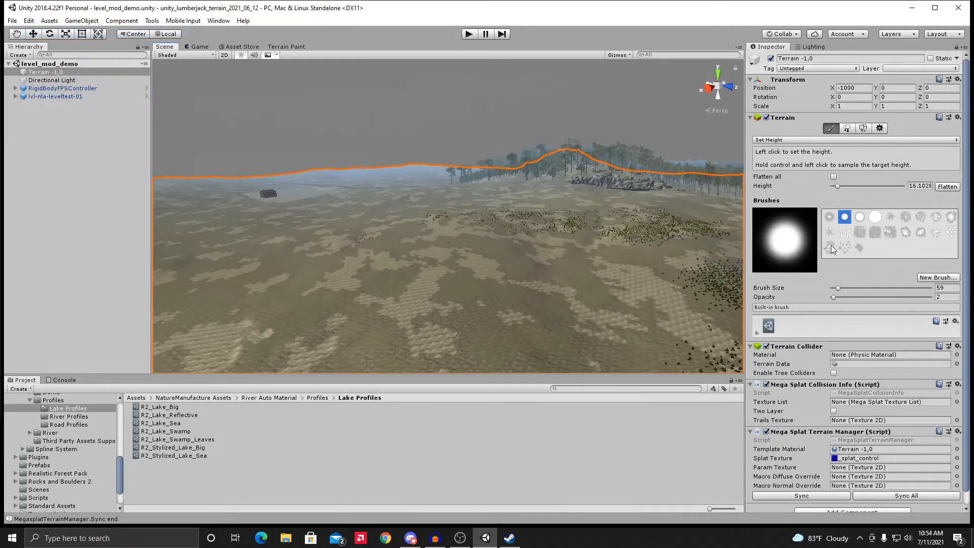
left_click(913, 187)
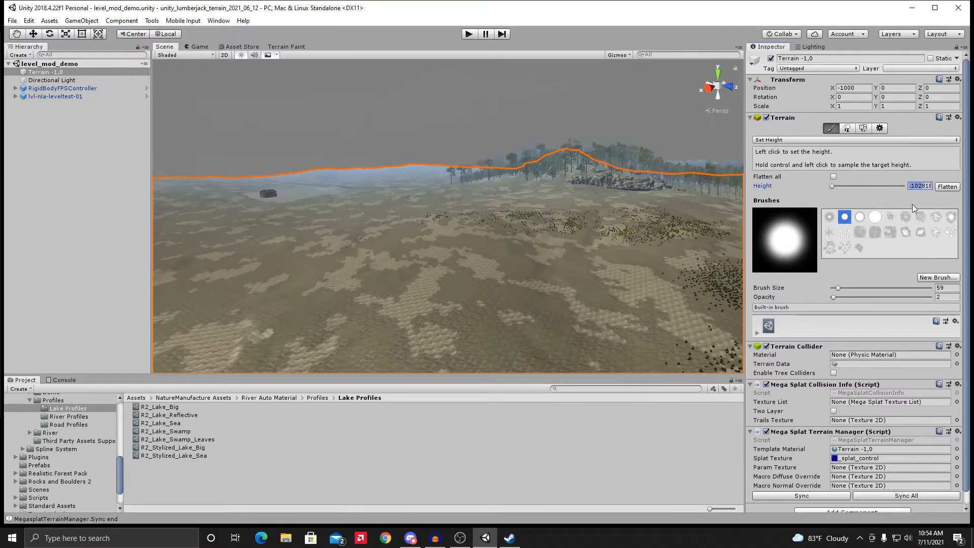
left_click(774, 140)
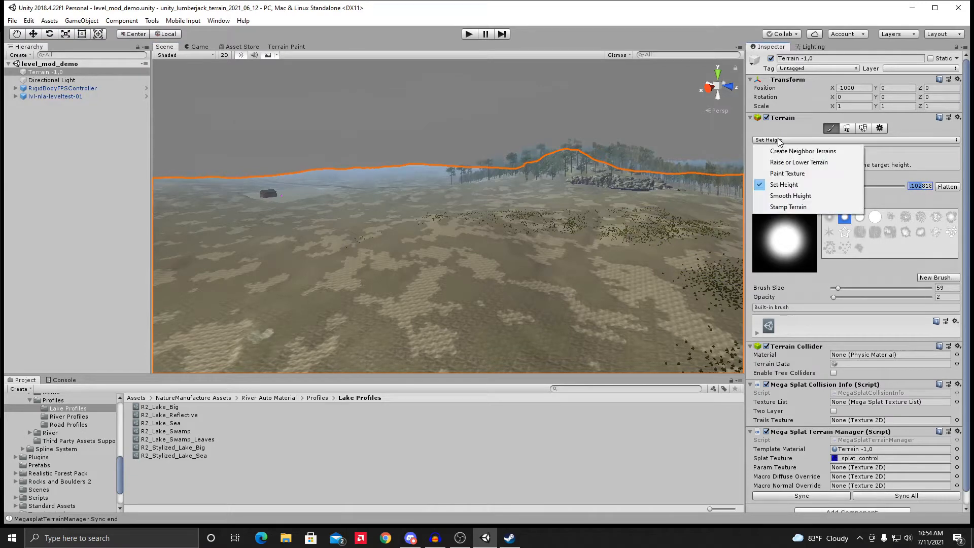
left_click(783, 196)
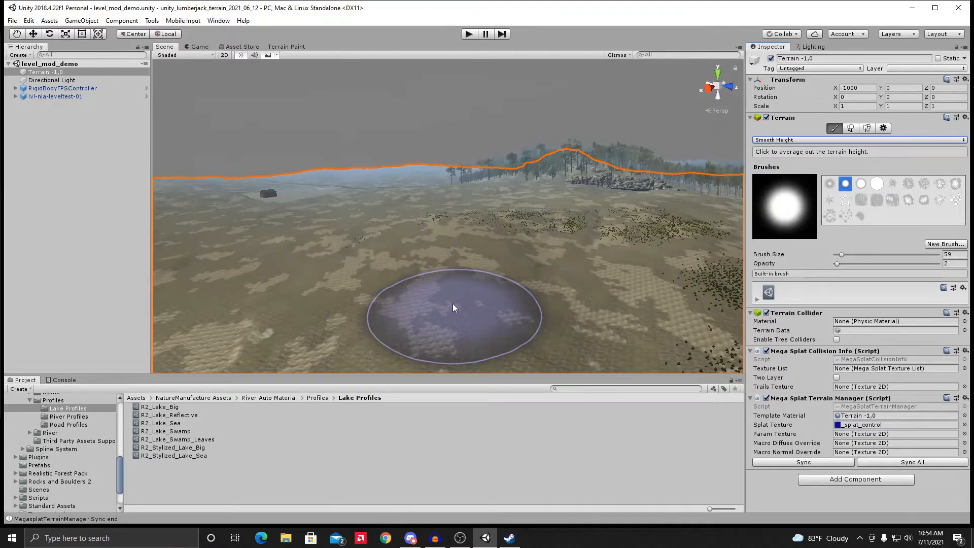
Step: Switch the terrain to tree painting and choose pine_3 as the tree to place
mouse_move(433, 283)
left_mouse_down("alt")
mouse_move(440, 275)
mouse_move(386, 281)
mouse_move(489, 290)
left_mouse_up("alt")
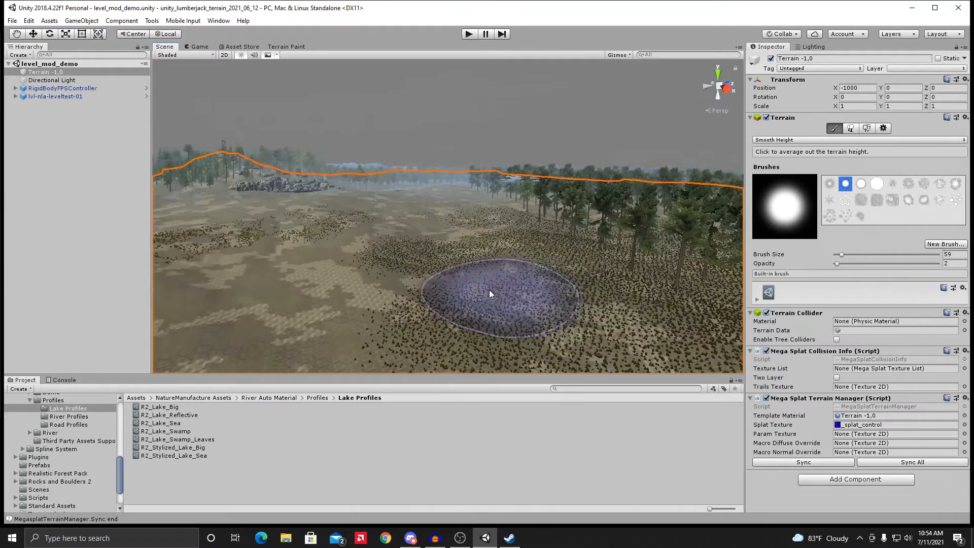
left_click(851, 128)
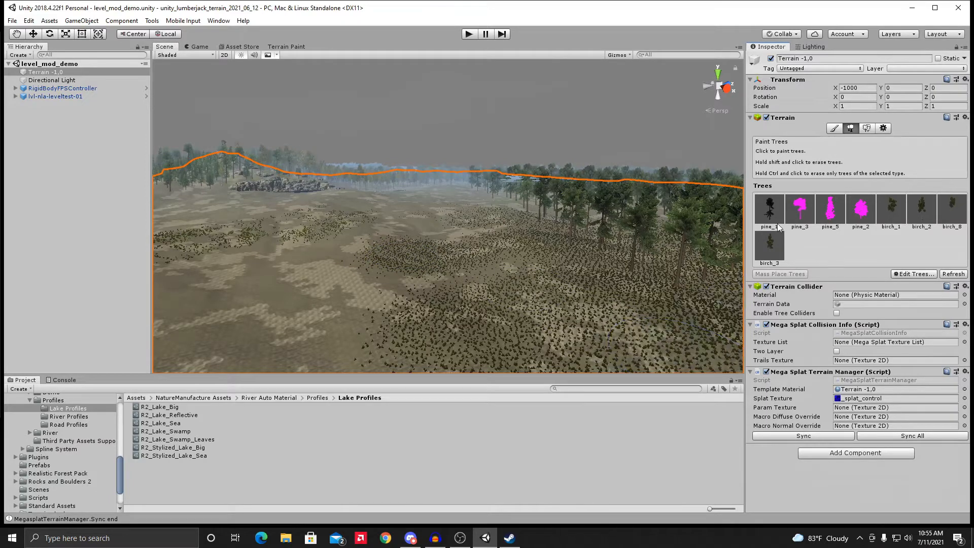
left_click(798, 212)
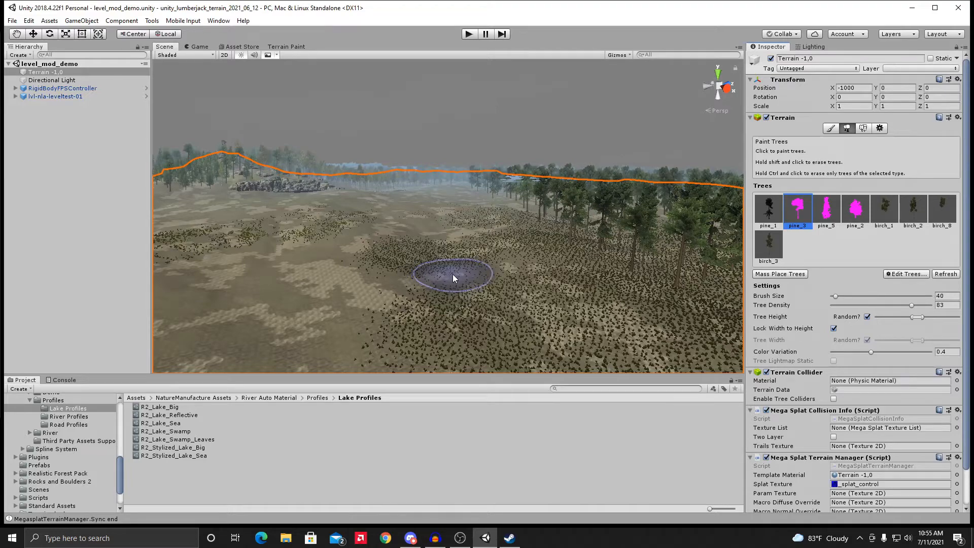
left_click_drag(479, 285, 456, 279, "alt")
scroll(470, 280, "up", 2)
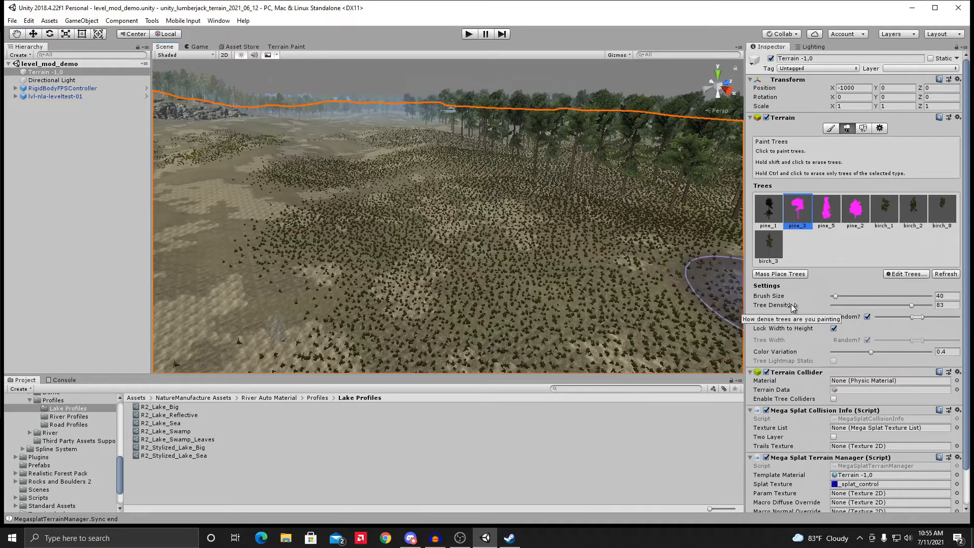
Step: Try painting a cluster of pine_3 trees on the bushy ground with brush size 40 and density 83, and undo it
left_click(451, 244)
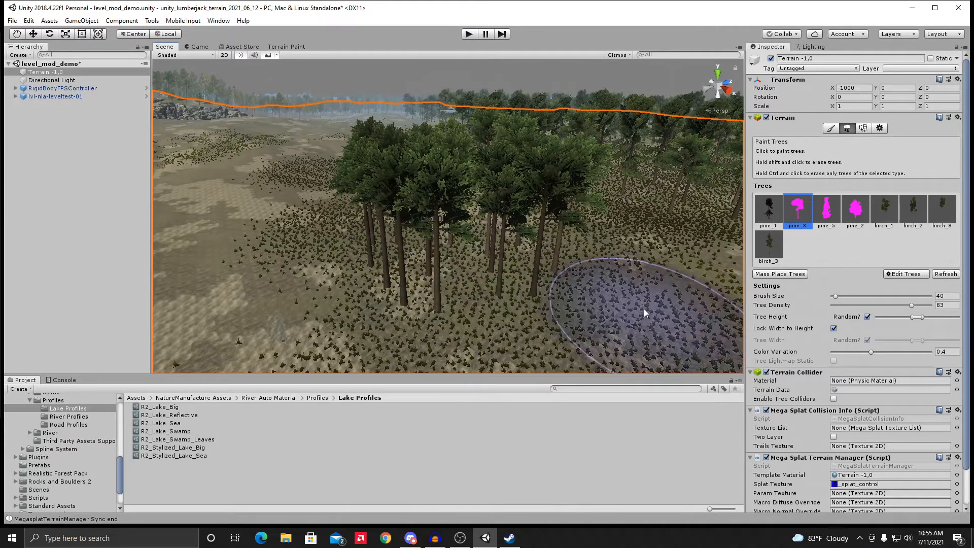
left_click(29, 20)
left_click(48, 32)
Step: Plant a few scattered pine_3 trees on the bushy ground, first at tree density 10 and again at density 28
left_click_drag(912, 306, 831, 308)
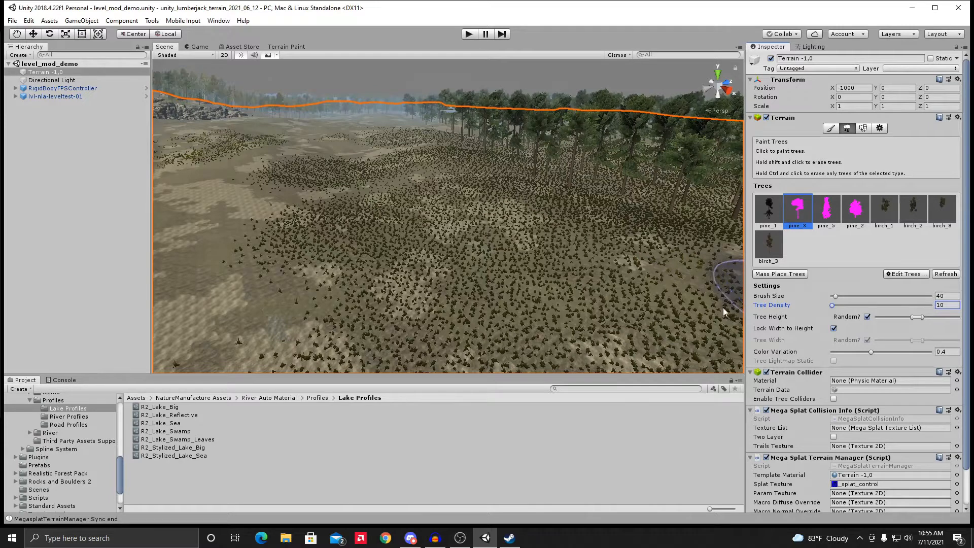
left_click(461, 251)
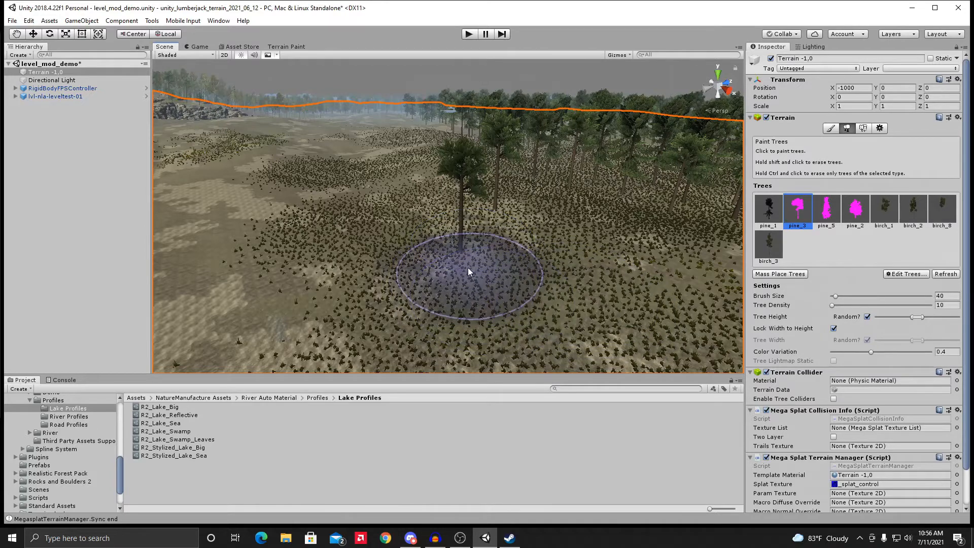
left_click_drag(832, 305, 850, 306)
left_click(384, 238)
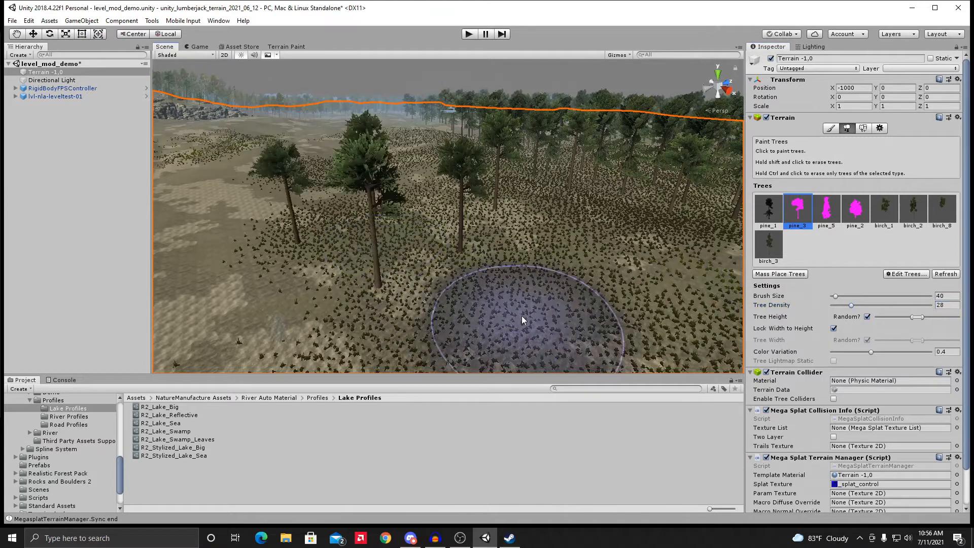
Step: Try painting a dense stand of pine_3 trees at tree density 81 and undo the strokes
left_click_drag(851, 305, 909, 305)
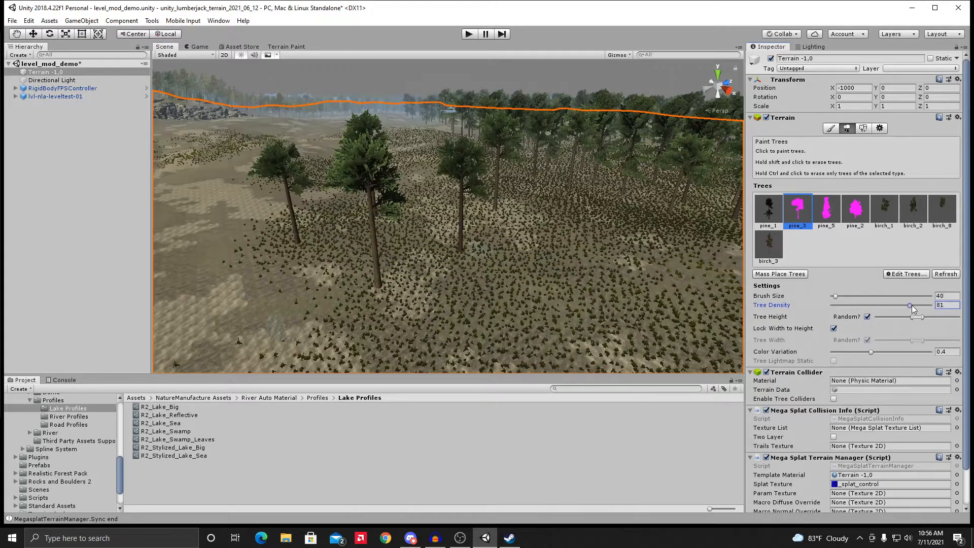
mouse_move(382, 253)
left_mouse_down()
mouse_move(456, 299)
mouse_move(580, 282)
mouse_move(409, 276)
mouse_move(344, 248)
mouse_move(363, 278)
mouse_move(404, 274)
mouse_move(369, 242)
left_mouse_up()
left_click(28, 22)
left_click(38, 32)
left_click(29, 22)
left_click(38, 32)
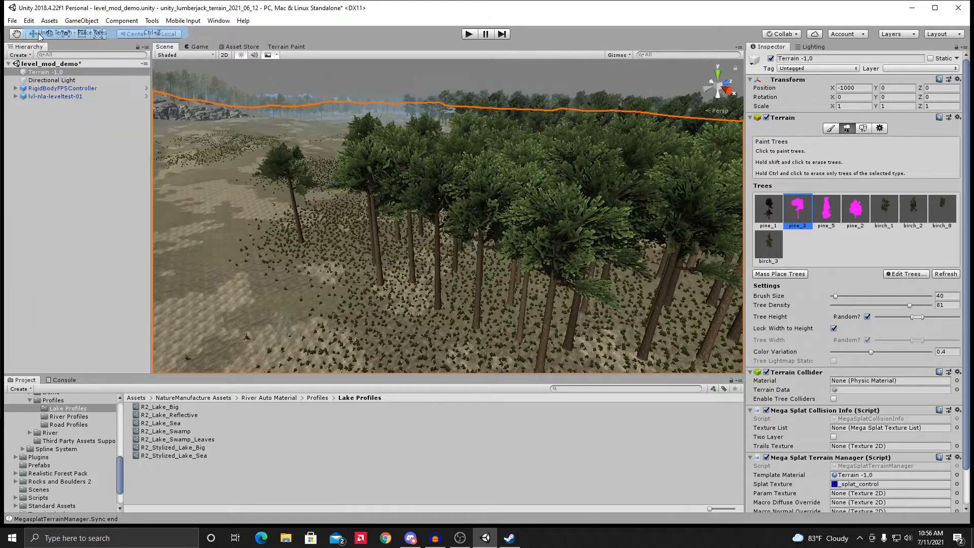
left_click(28, 20)
left_click(38, 31)
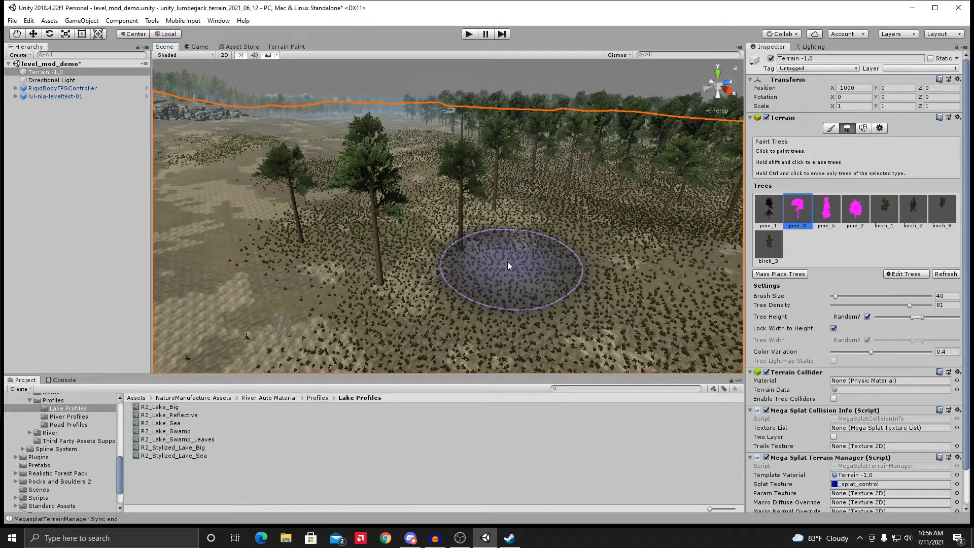
Step: Paint pine_1 trees across the bushy ground at tree density 25
left_click(771, 212)
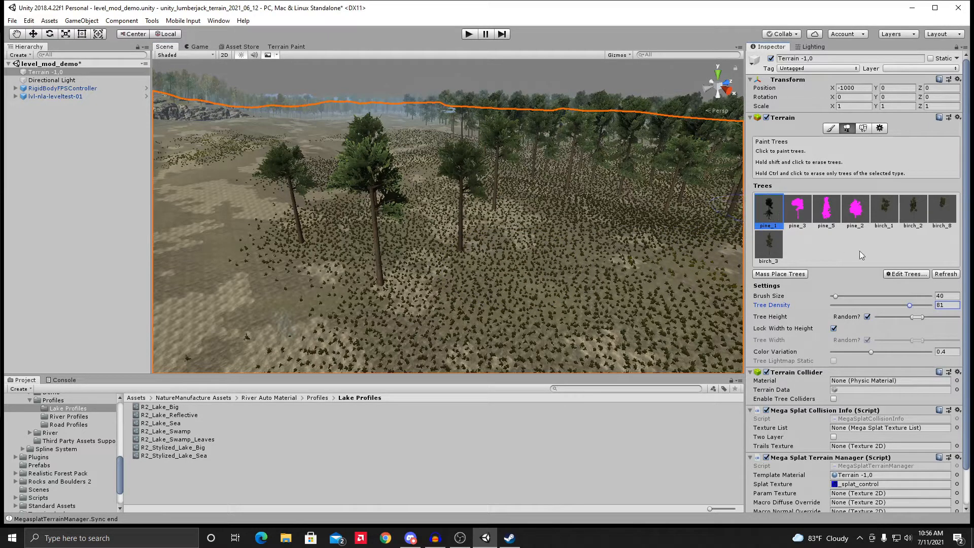
left_click_drag(946, 305, 915, 309)
type("25")
mouse_move(391, 172)
left_mouse_down()
mouse_move(518, 255)
mouse_move(453, 304)
mouse_move(297, 175)
left_mouse_up()
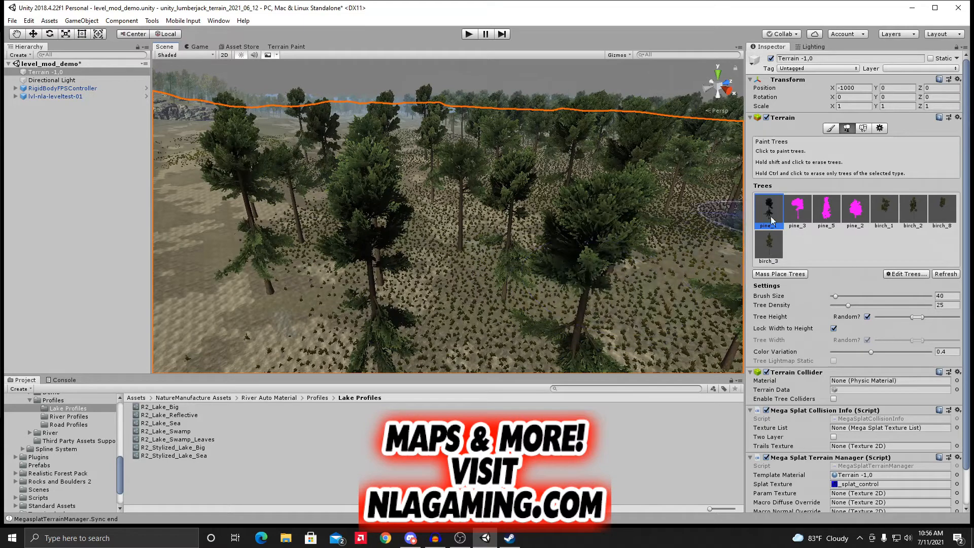
Step: Add pine_3 trees among the planted pine_1 trees at tree density 50
left_click(797, 210)
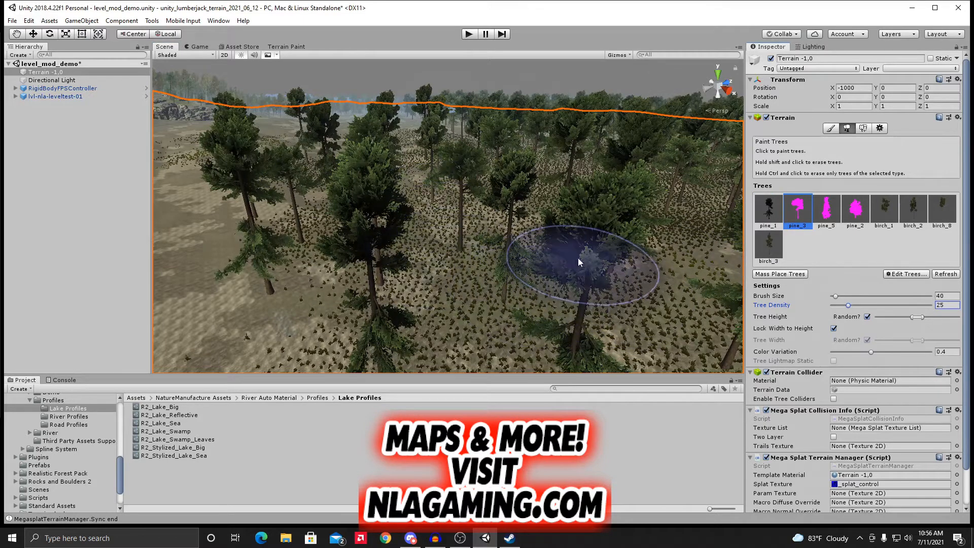
left_click(827, 217)
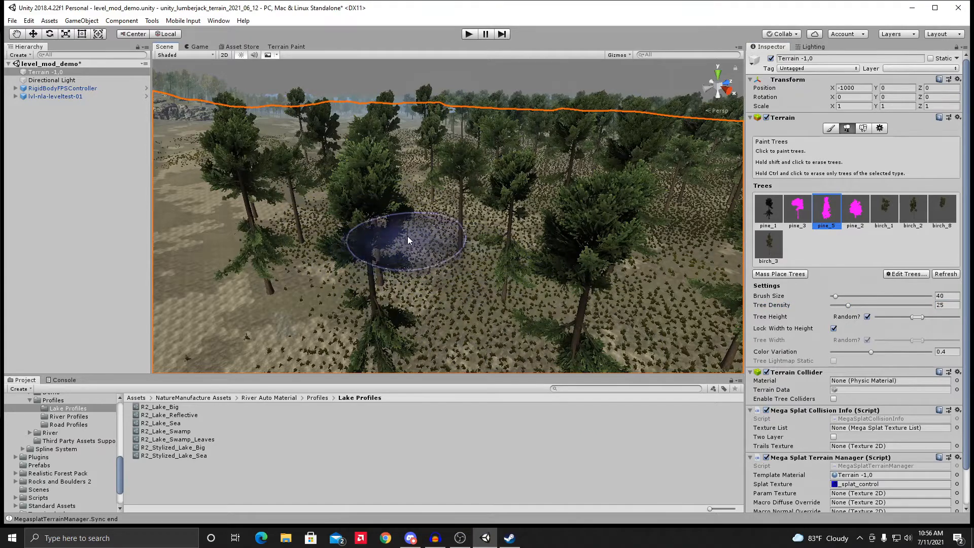
scroll(408, 236, "down", 5)
scroll(413, 232, "down", 5)
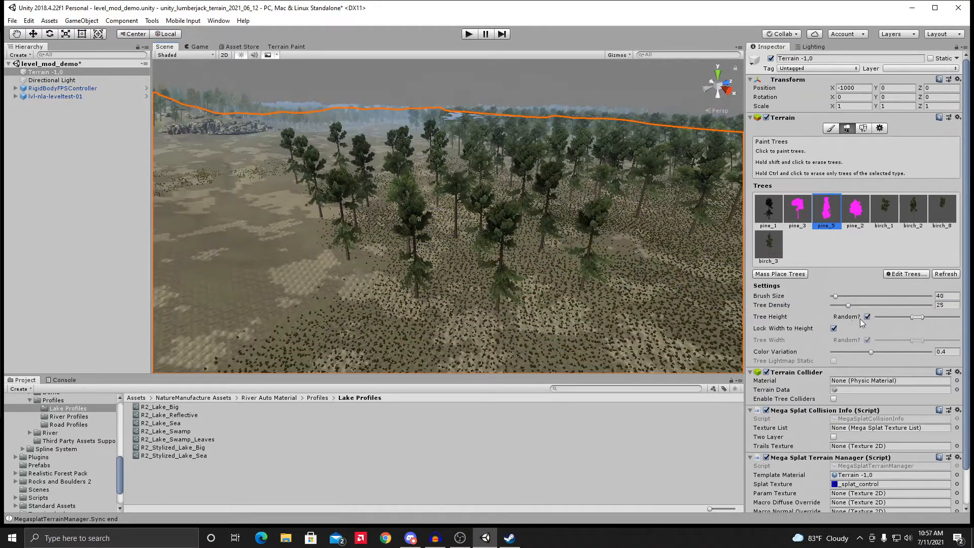
left_click(767, 211)
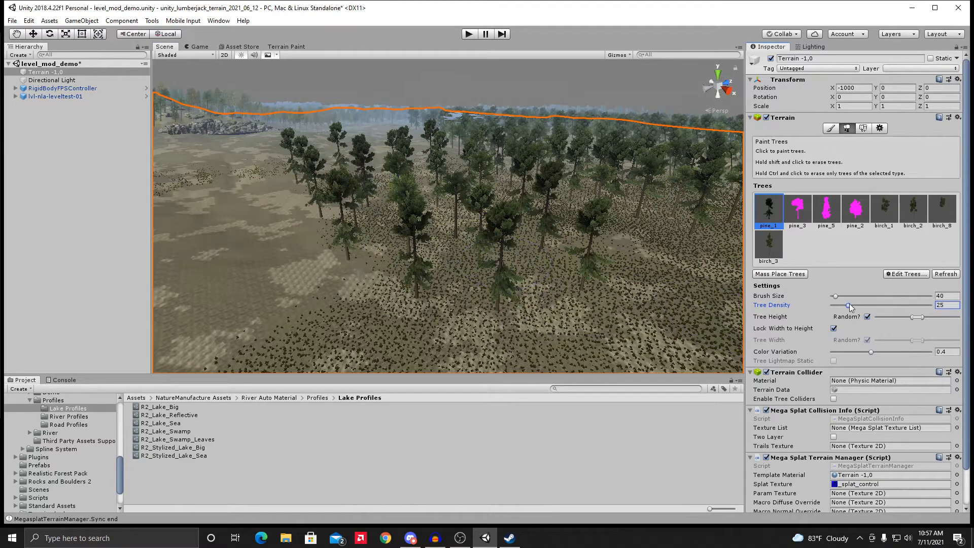
left_click(799, 213)
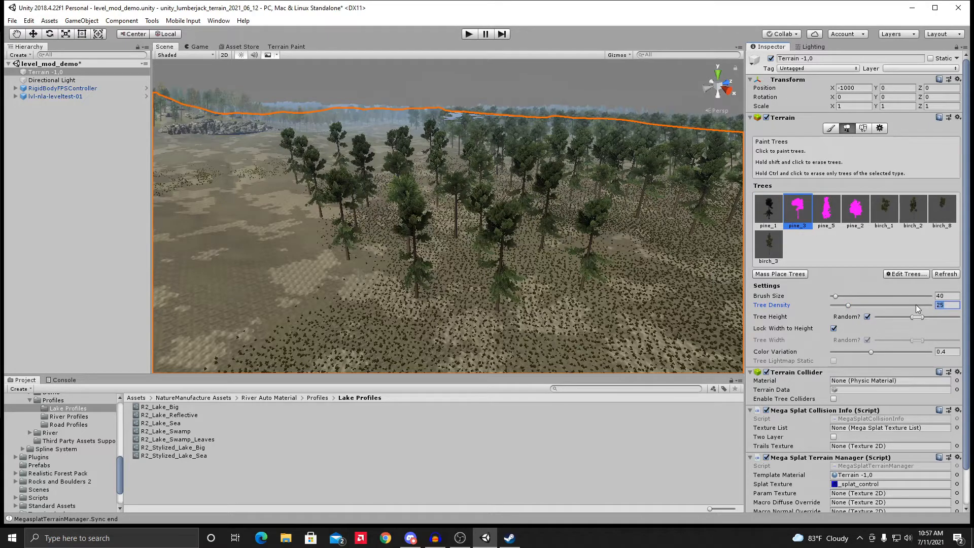
type("50")
mouse_move(452, 231)
left_mouse_down()
mouse_move(413, 196)
mouse_move(524, 283)
mouse_move(383, 205)
left_mouse_up()
Step: Fill in the planted stand with pine_5 trees at tree density 75
left_click(826, 209)
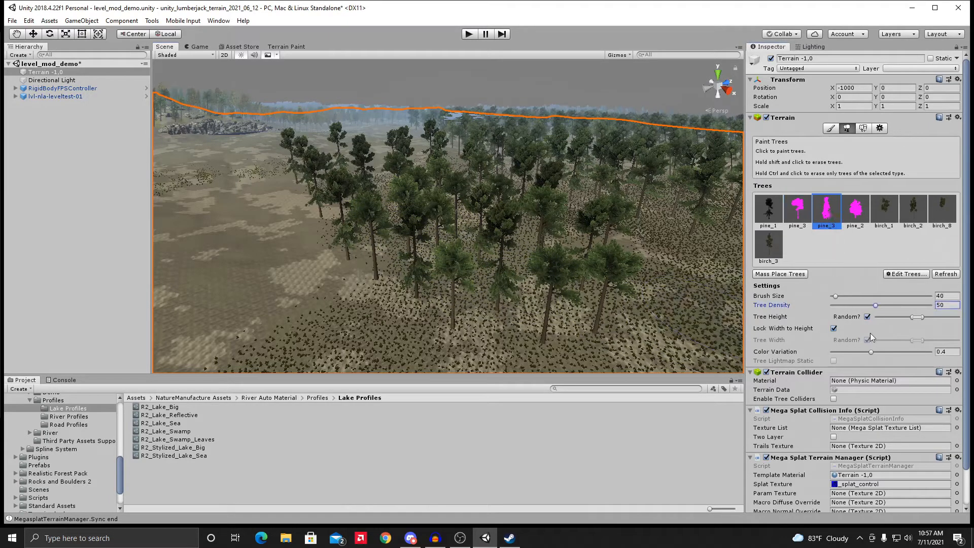
type("75")
mouse_move(435, 236)
left_mouse_down()
mouse_move(384, 209)
mouse_move(514, 284)
mouse_move(450, 221)
mouse_move(485, 303)
left_mouse_up()
right_click_drag(485, 303, 509, 248)
middle_click_drag(509, 248, 461, 245)
right_click_drag(461, 245, 407, 282)
middle_click_drag(407, 281, 368, 306)
right_click_drag(368, 305, 448, 306)
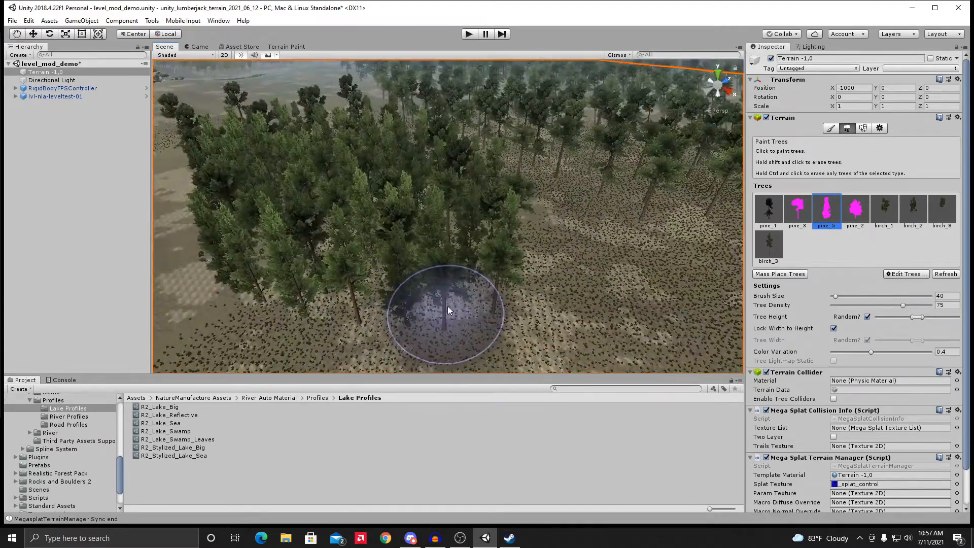
Step: Thicken the planted stand with pine_2 trees at tree density 93
left_click(858, 211)
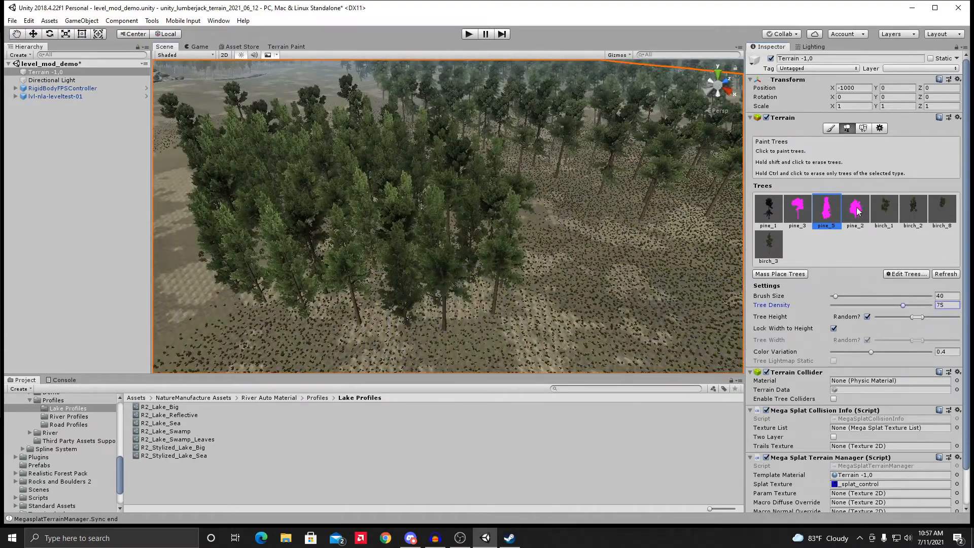
left_click(858, 211)
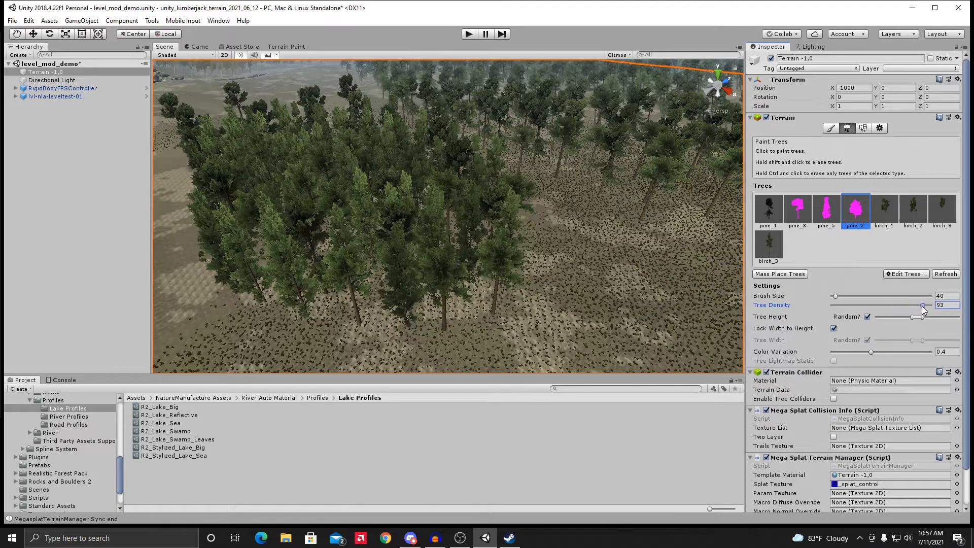
mouse_move(355, 246)
right_mouse_down()
mouse_move(357, 229)
mouse_move(393, 239)
mouse_move(387, 199)
mouse_move(437, 248)
mouse_move(563, 191)
mouse_move(497, 212)
mouse_move(444, 200)
mouse_move(469, 204)
mouse_move(451, 234)
right_mouse_up()
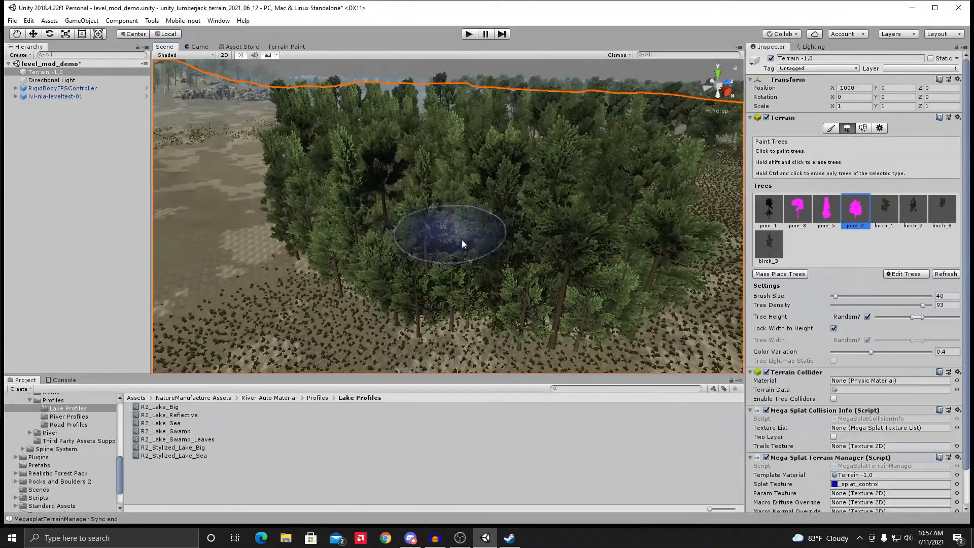
mouse_move(515, 239)
right_mouse_down()
mouse_move(496, 217)
mouse_move(455, 208)
mouse_move(459, 193)
mouse_move(473, 215)
right_mouse_up()
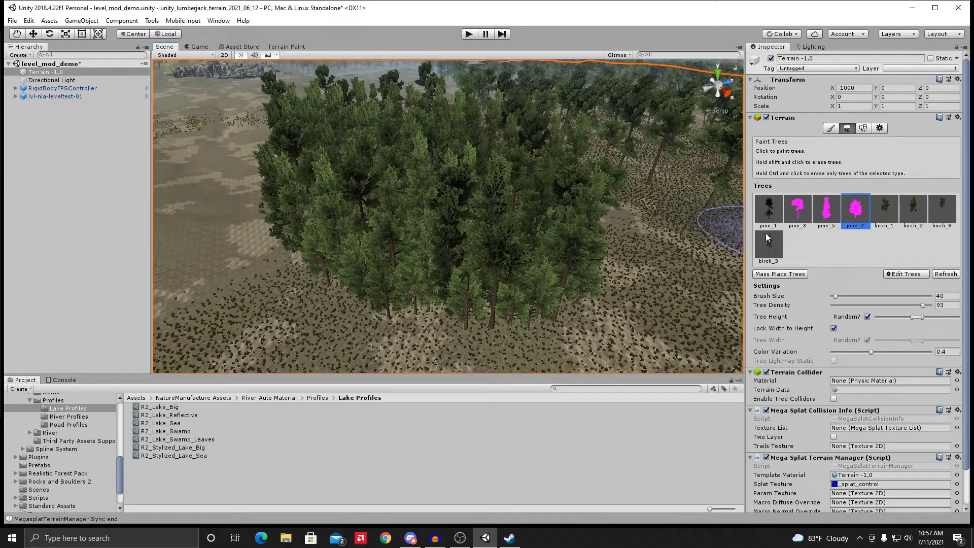
Step: Erase only the pine_1 trees from the dense stand, and clear the remaining planted trees
left_click(769, 208)
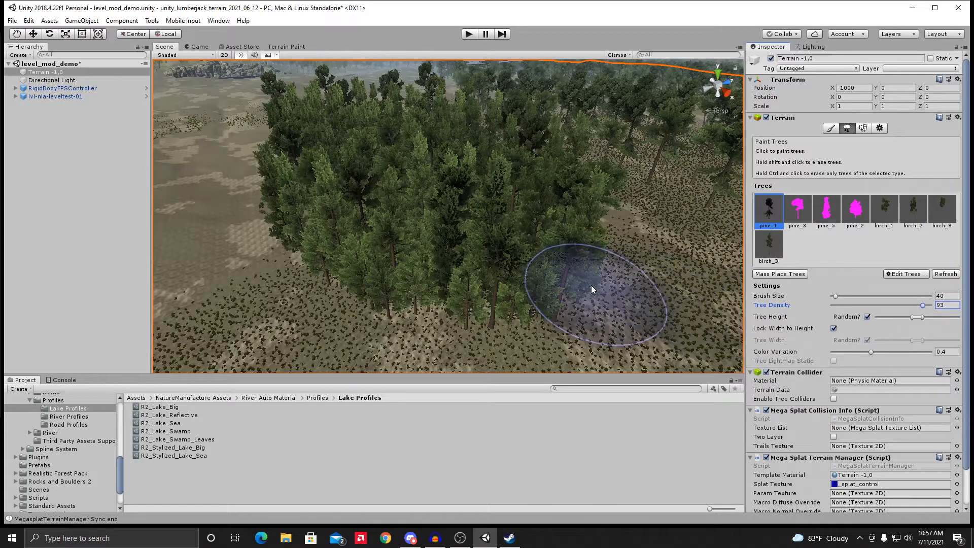
mouse_move(592, 280)
left_mouse_down("ctrl")
mouse_move(474, 184)
mouse_move(392, 139)
mouse_move(335, 130)
mouse_move(303, 160)
mouse_move(331, 231)
mouse_move(462, 291)
mouse_move(553, 248)
mouse_move(438, 150)
mouse_move(357, 230)
left_mouse_up("ctrl")
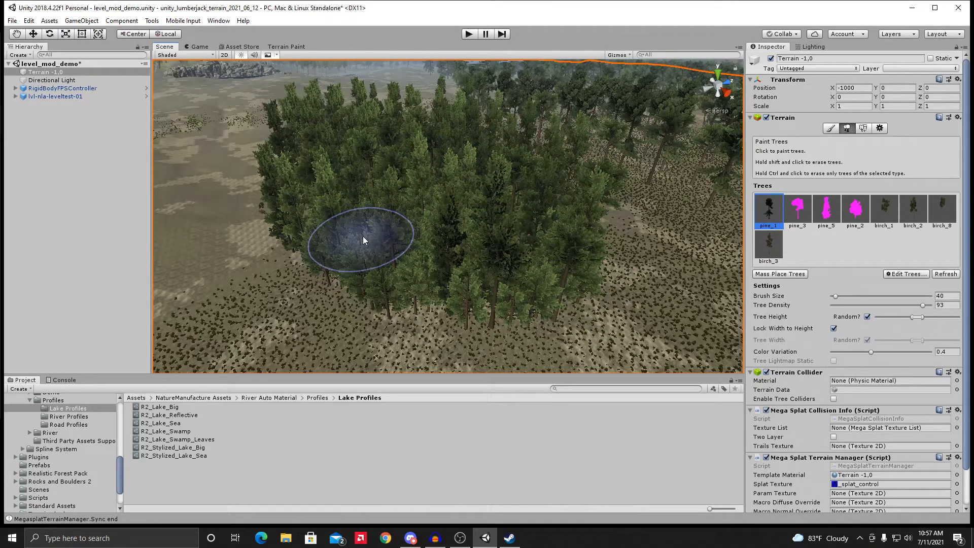
mouse_move(363, 237)
left_mouse_down("ctrl")
mouse_move(391, 289)
mouse_move(507, 321)
mouse_move(368, 184)
left_mouse_up("ctrl")
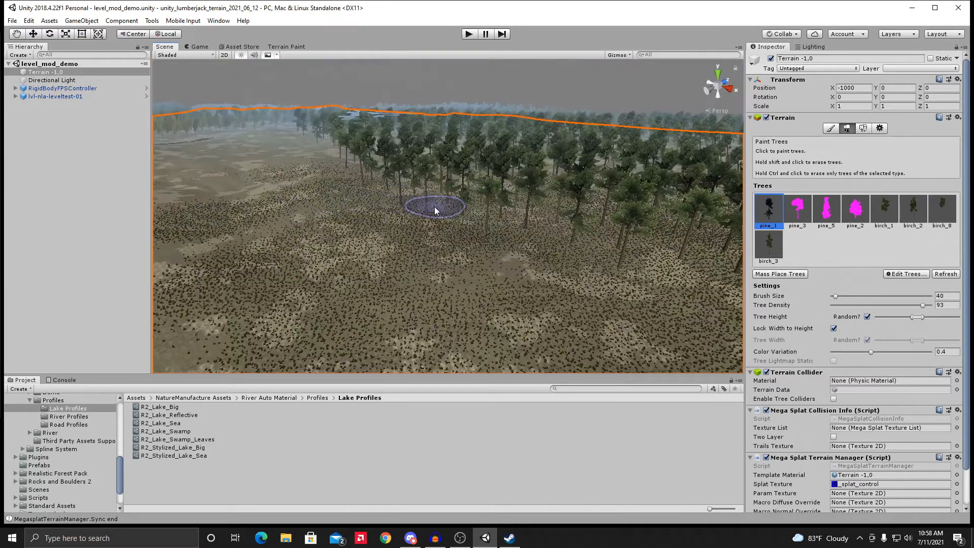
right_click_drag(435, 206, 485, 205)
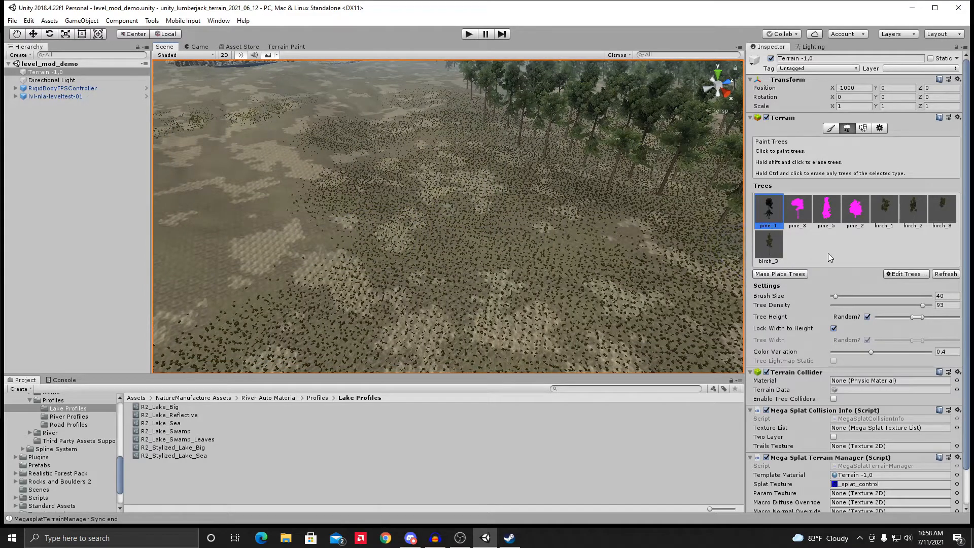
right_click_drag(509, 242, 513, 222)
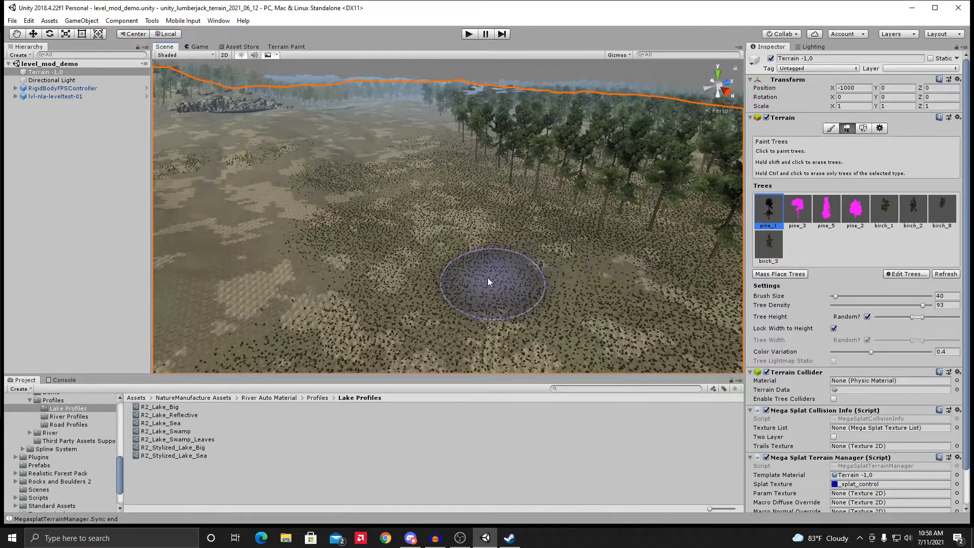
right_click_drag(477, 280, 431, 280)
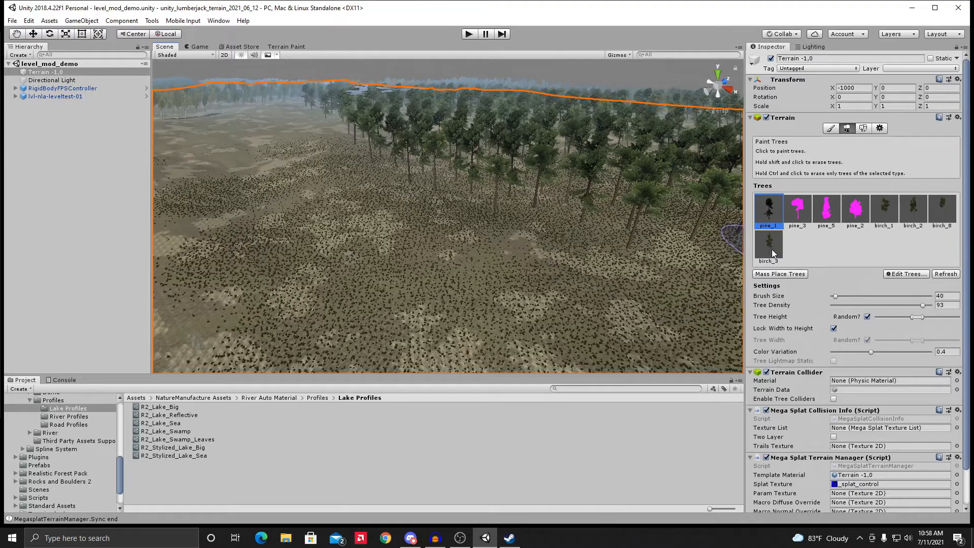
Step: Plant birch_1 trees on the open ground beside the pine forest with brush size 40 and tree density 93
left_click(887, 214)
mouse_move(327, 254)
left_mouse_down()
mouse_move(348, 245)
mouse_move(388, 270)
left_mouse_up()
right_click_drag(509, 296, 382, 166)
scroll(437, 221, "up", 8)
scroll(435, 213, "up", 3)
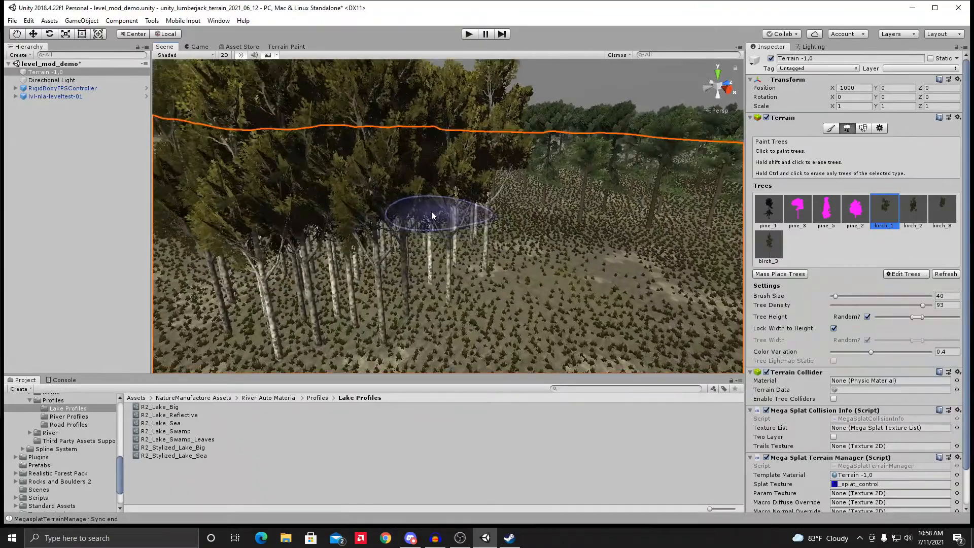
Step: Examine the planted birch_1 stand from several sides, looking at its trunks, foliage and spacing against the pines
right_click_drag(431, 211, 558, 229)
mouse_move(446, 232)
right_mouse_down()
mouse_move(583, 209)
mouse_move(614, 215)
right_mouse_up()
key("Left")
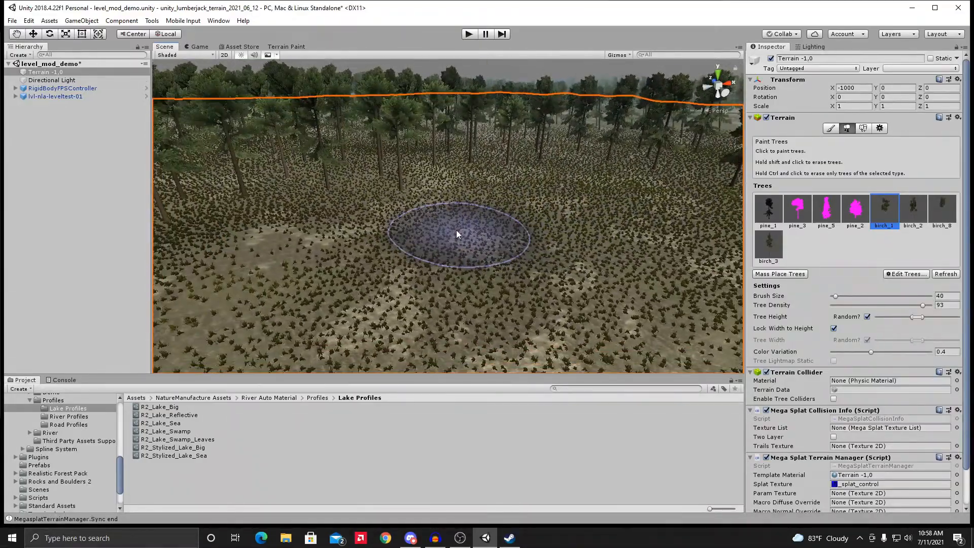
key("Left")
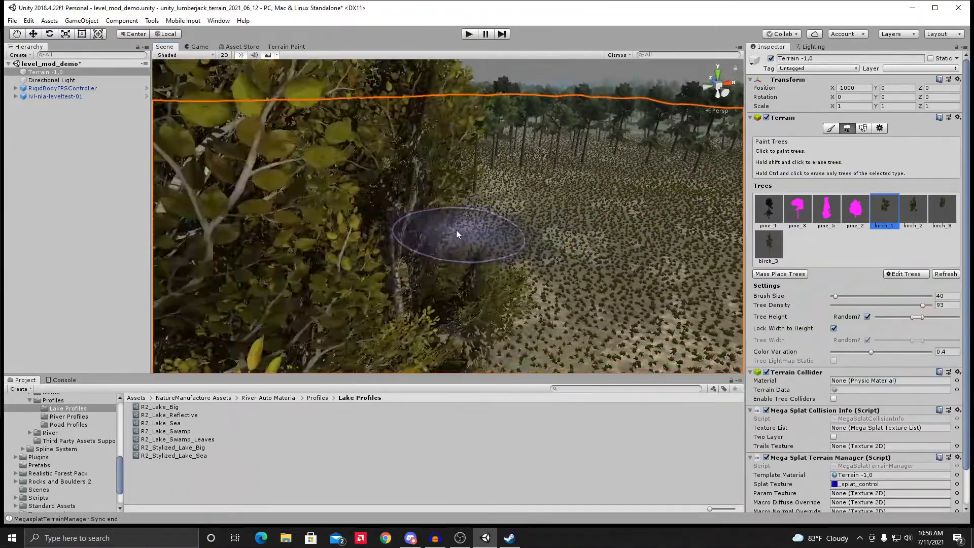
key("Left")
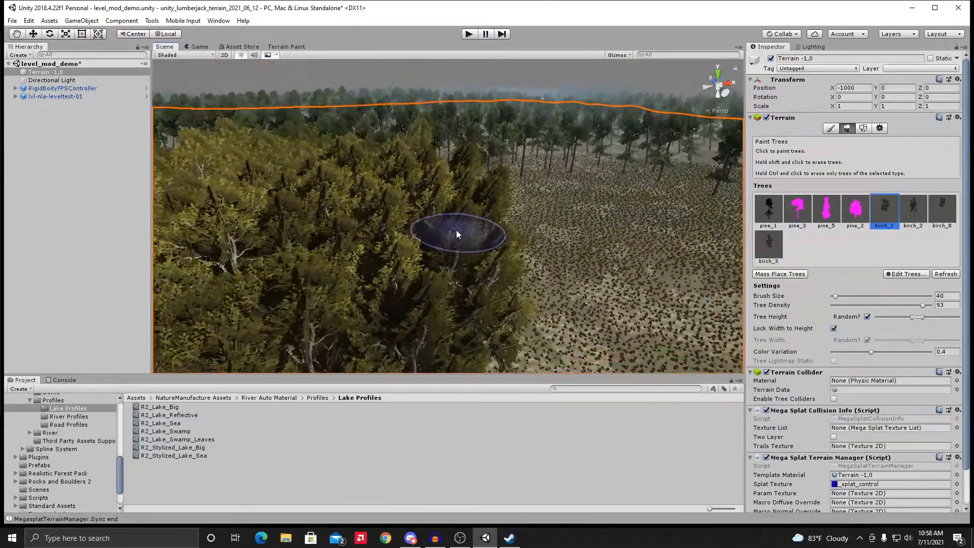
middle_click_drag(421, 211, 393, 122)
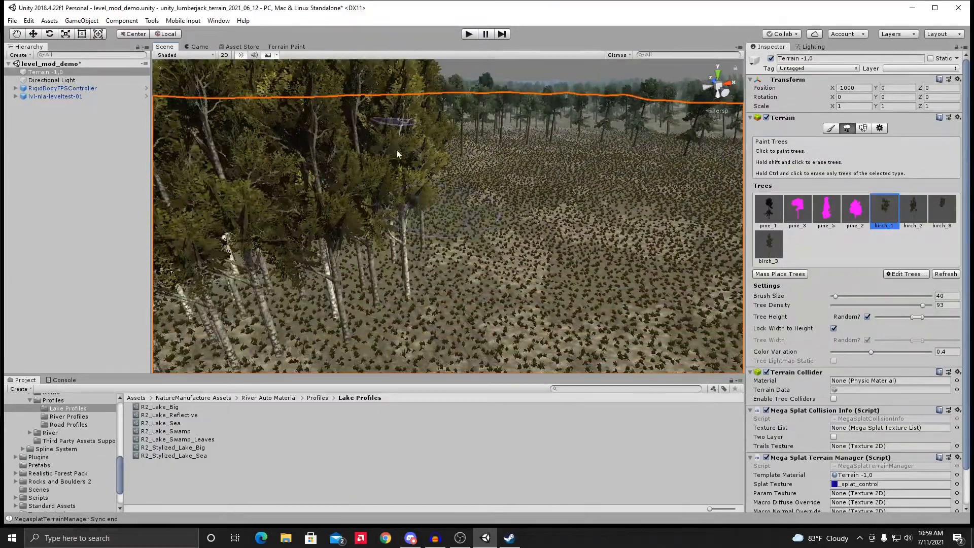
right_click_drag(393, 123, 406, 200)
middle_click_drag(407, 200, 426, 170)
mouse_move(425, 170)
right_mouse_down()
mouse_move(405, 140)
mouse_move(428, 194)
right_mouse_up()
mouse_move(428, 193)
middle_mouse_down()
mouse_move(439, 124)
mouse_move(379, 170)
middle_mouse_up()
right_click_drag(378, 170, 422, 248)
Step: Erase the planted birch_1 trees from the open ground
scroll(396, 203, "down", 5)
mouse_move(422, 249)
middle_mouse_down()
mouse_move(459, 184)
mouse_move(422, 252)
middle_mouse_up()
right_click_drag(421, 252, 424, 238)
mouse_move(431, 263)
left_mouse_down("shift")
mouse_move(374, 237)
mouse_move(452, 183)
mouse_move(384, 262)
left_mouse_up("shift")
mouse_move(385, 262)
right_mouse_down()
mouse_move(461, 239)
mouse_move(425, 261)
right_mouse_up()
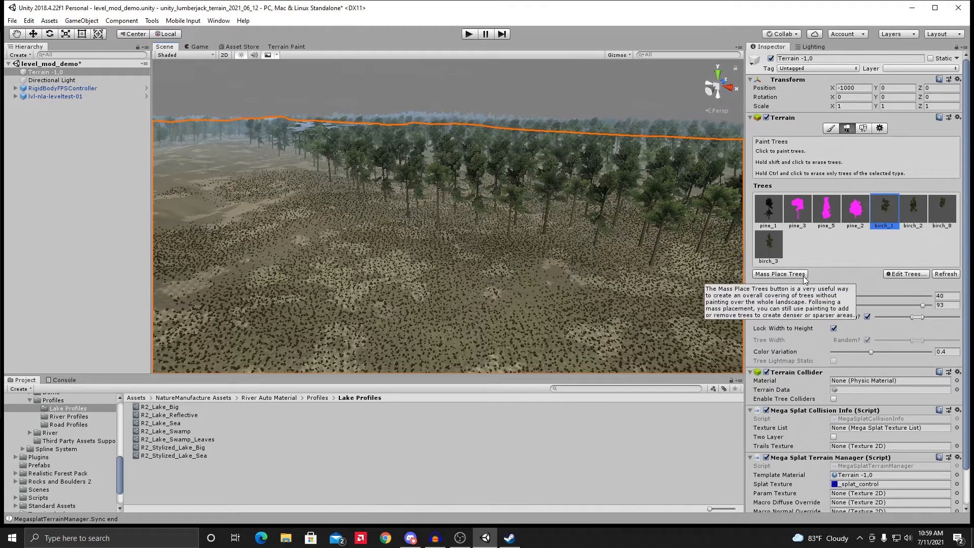
right_click_drag(492, 278, 409, 275)
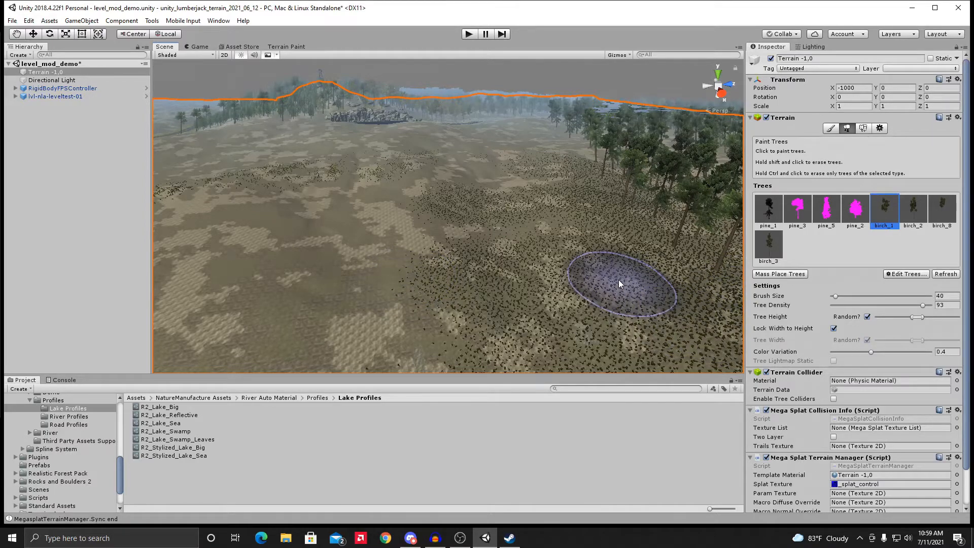
right_click_drag(620, 278, 450, 248)
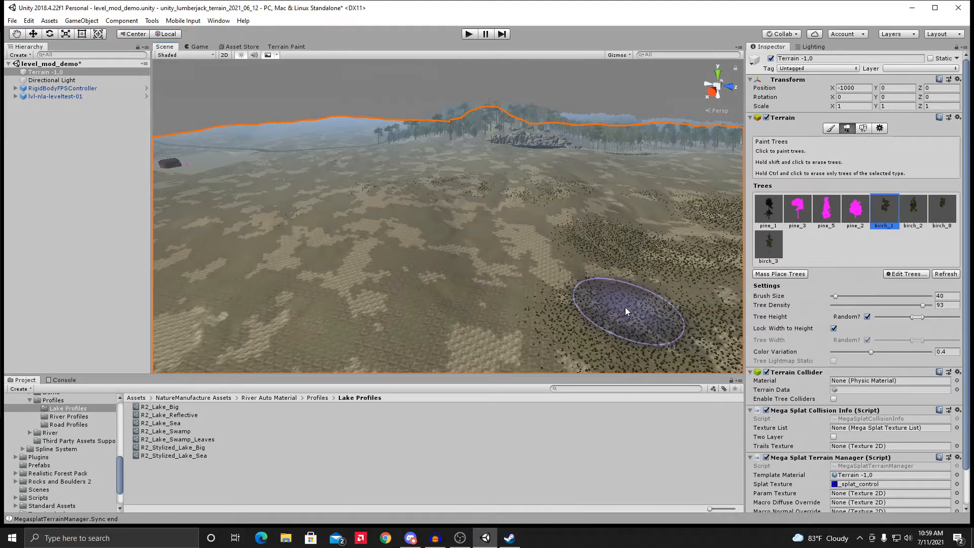
right_click_drag(541, 285, 665, 285)
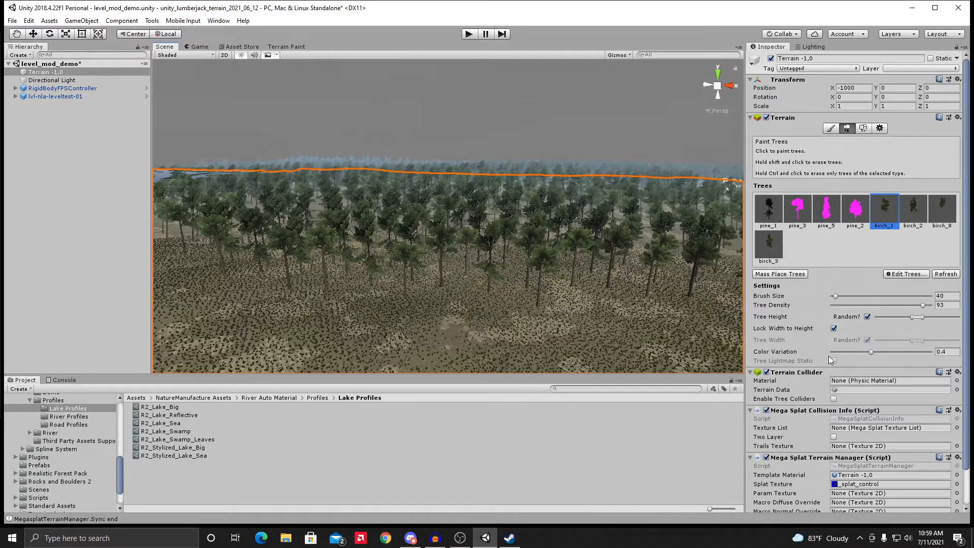
scroll(802, 427, "down", 2)
scroll(803, 419, "up", 2)
right_click_drag(661, 205, 616, 231)
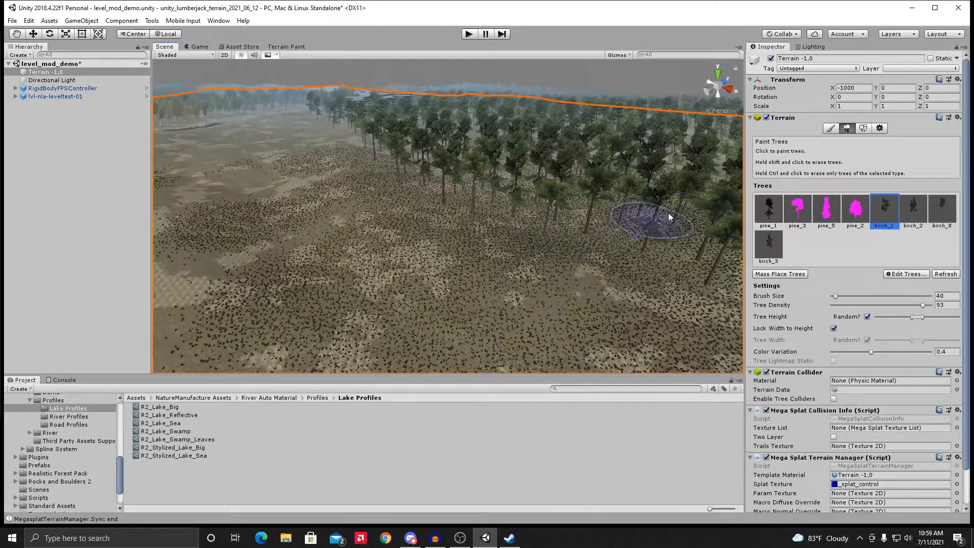
Step: Switch the terrain to detail painting and select the last detail in the palette
left_click(863, 129)
right_click_drag(429, 252, 445, 238)
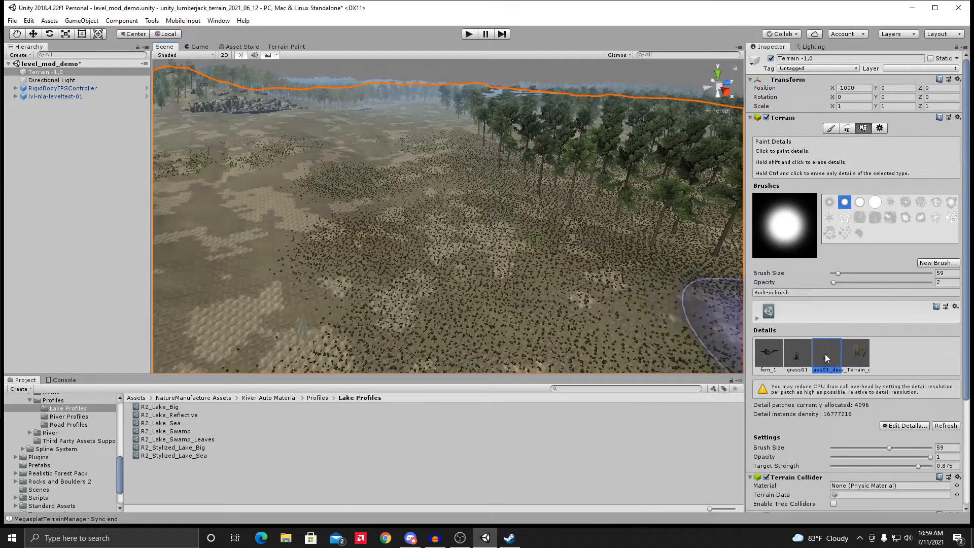
left_click(857, 352)
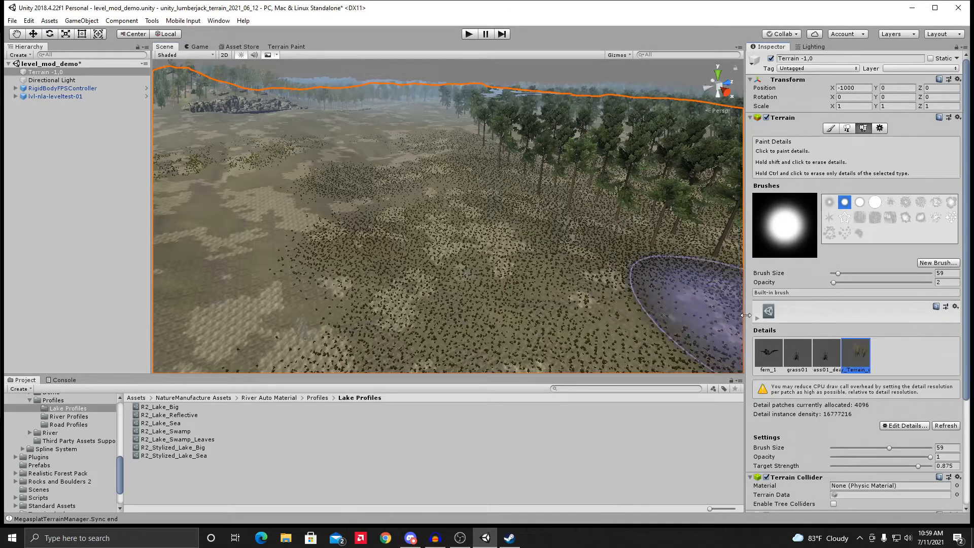
middle_click_drag(403, 243, 384, 141)
scroll(398, 144, "up", 10)
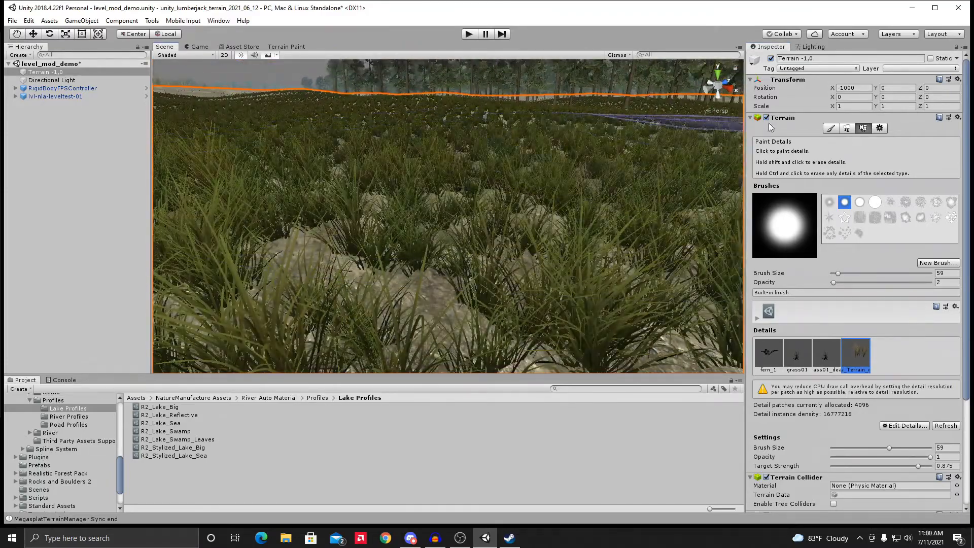
Step: Open the terrain settings and examine the existing grass at ground level
left_click(880, 127)
middle_click_drag(495, 191, 420, 180)
right_click_drag(420, 179, 434, 181)
middle_click_drag(434, 181, 446, 185)
right_click_drag(446, 184, 481, 178)
scroll(392, 206, "up", 4)
middle_click_drag(480, 178, 498, 178)
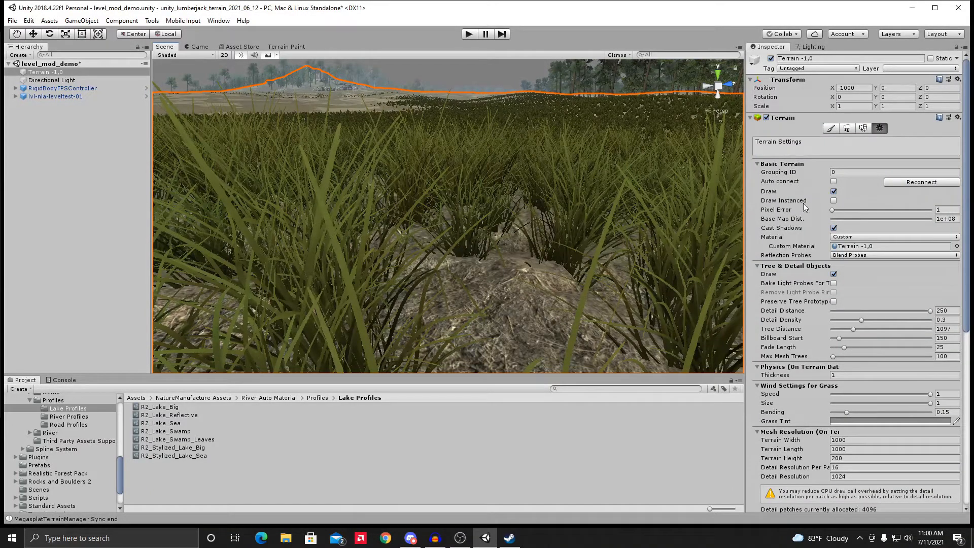
Step: Return to detail painting and set the brush size to 5
left_click(863, 128)
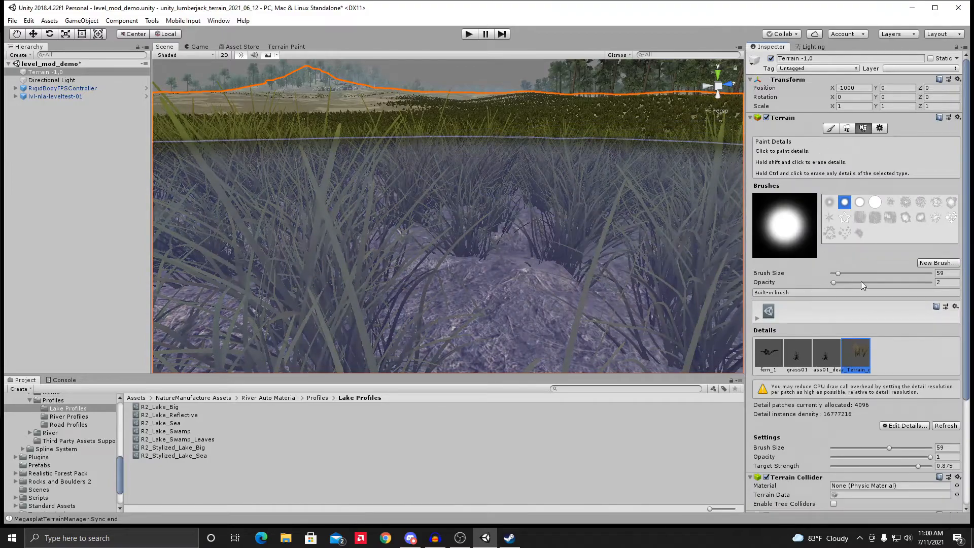
left_click(940, 273)
type("5")
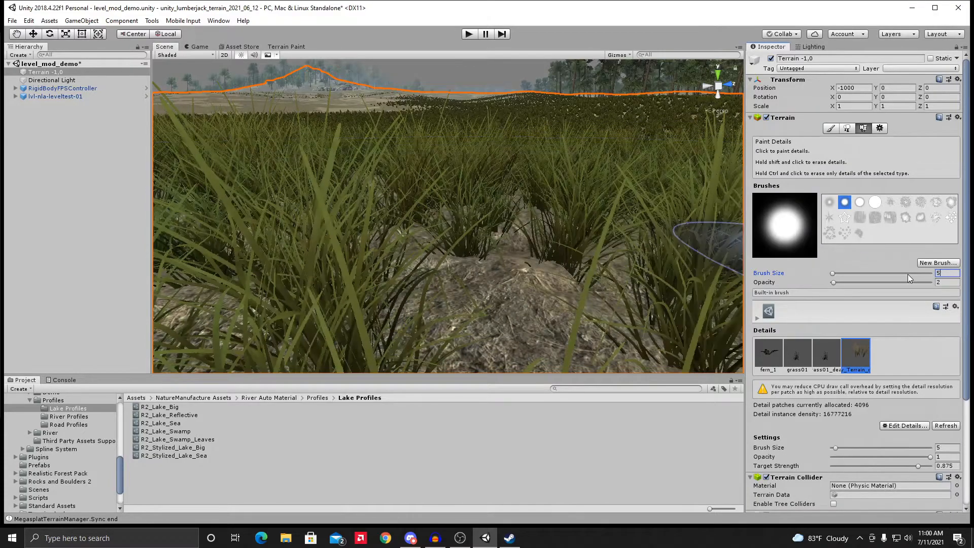
Step: Examine the edge of the grass field where it meets the bare ground, from above and up close
scroll(568, 264, "down", 5)
right_click_drag(568, 280, 513, 261)
middle_click_drag(513, 261, 560, 188)
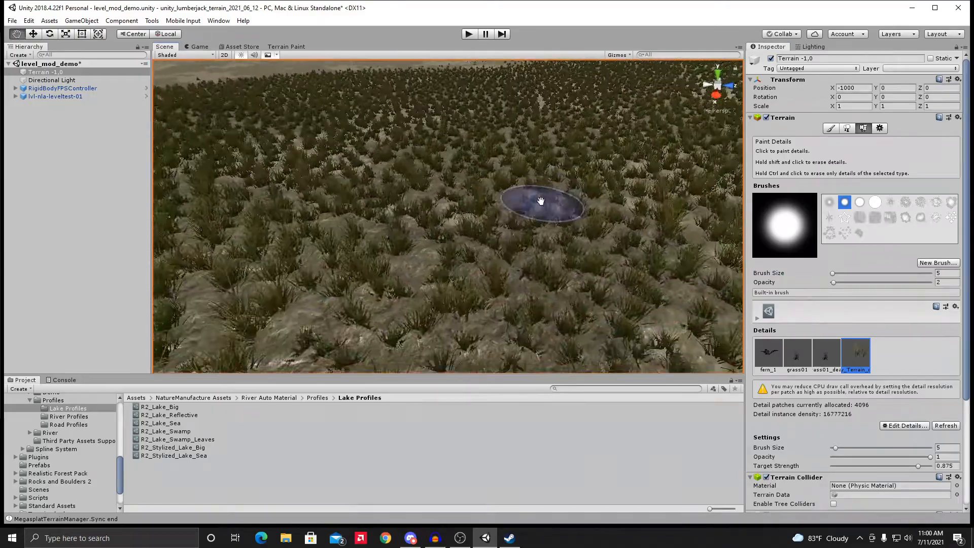
scroll(404, 178, "down", 6)
middle_click_drag(404, 178, 571, 213)
scroll(451, 214, "up", 5)
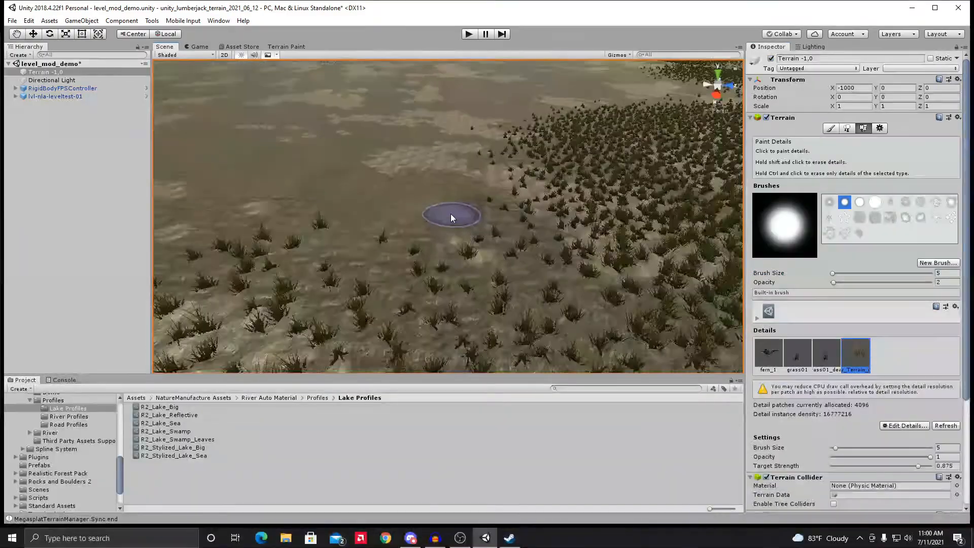
right_click_drag(455, 208, 485, 185)
scroll(461, 185, "up", 3)
middle_click_drag(485, 184, 439, 174)
scroll(438, 176, "up", 2)
right_click_drag(437, 176, 475, 175)
scroll(476, 176, "up", 5)
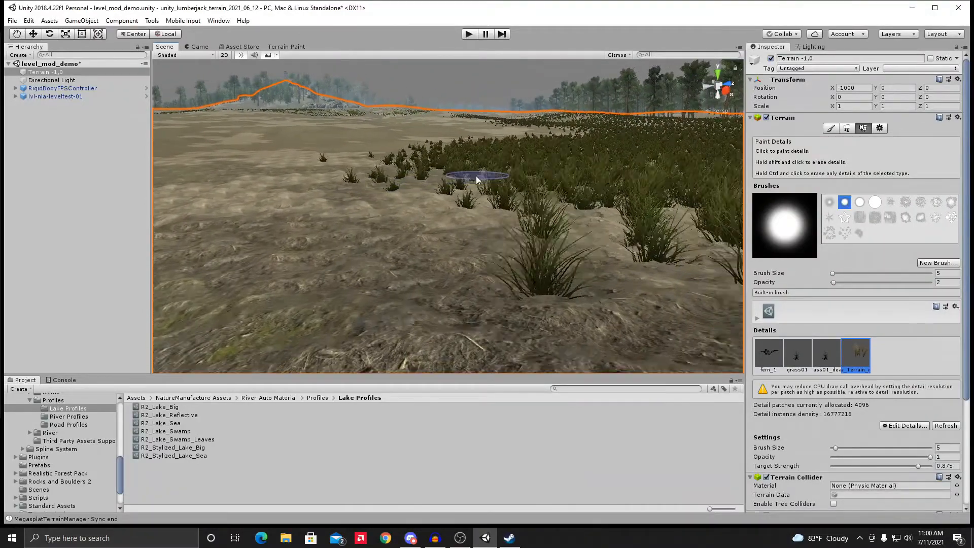
scroll(476, 176, "up", 6)
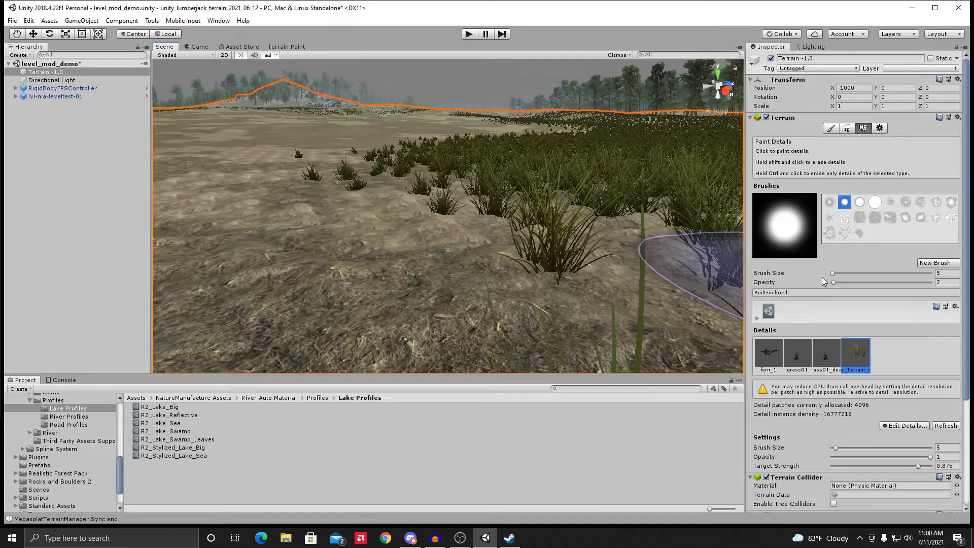
Step: Review the grass01_dead detail mesh's width, height, color and render mode settings, closing them without applying changes
left_click(827, 355)
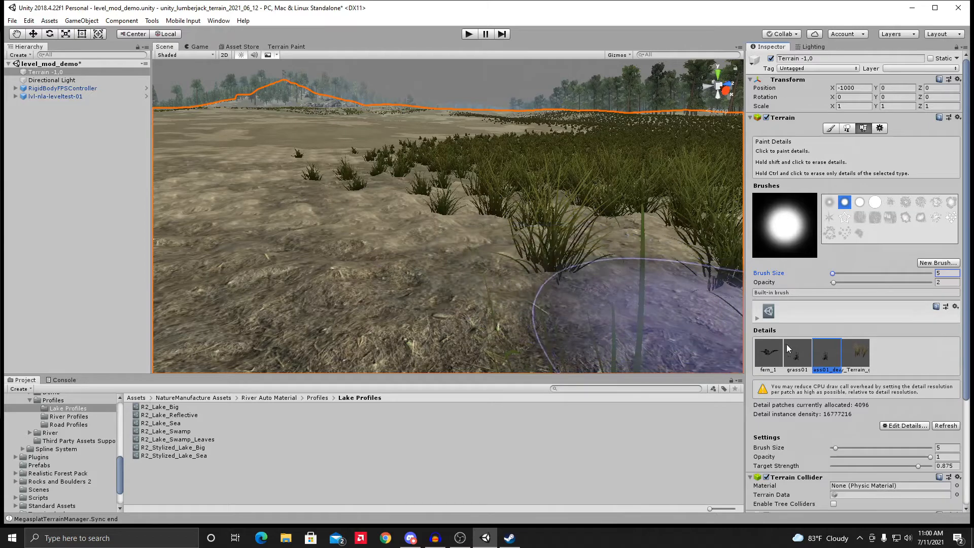
scroll(857, 394, "down", 3)
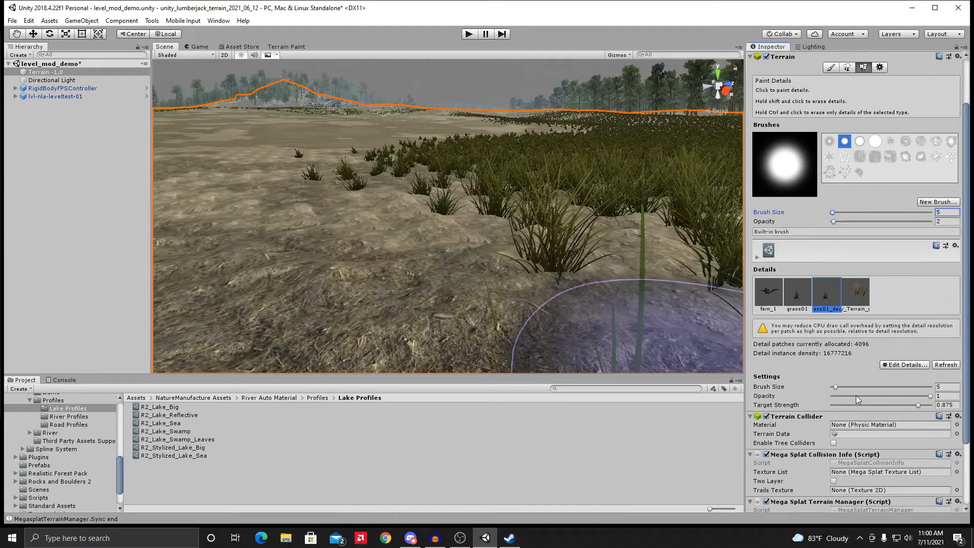
scroll(835, 411, "down", 3)
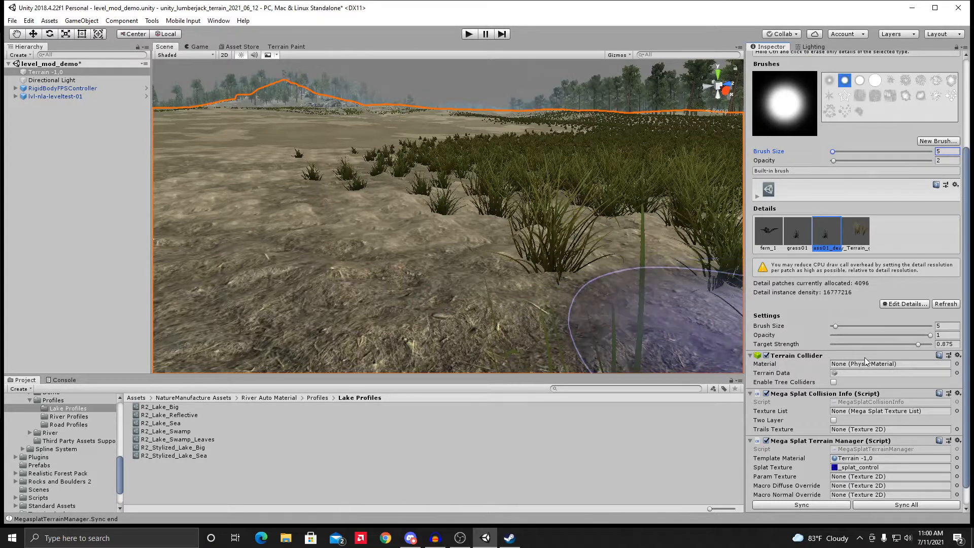
scroll(789, 424, "up", 5)
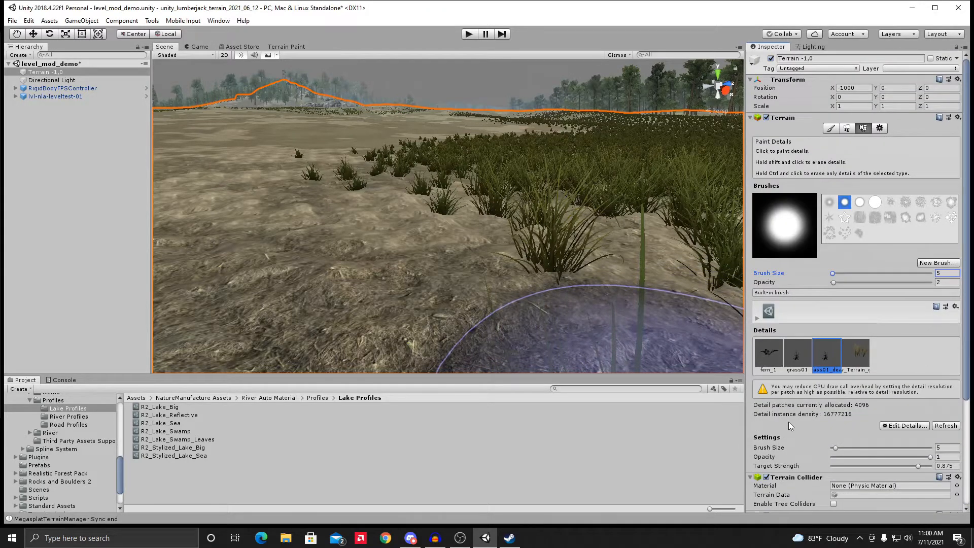
scroll(788, 422, "down", 3)
left_click(901, 365)
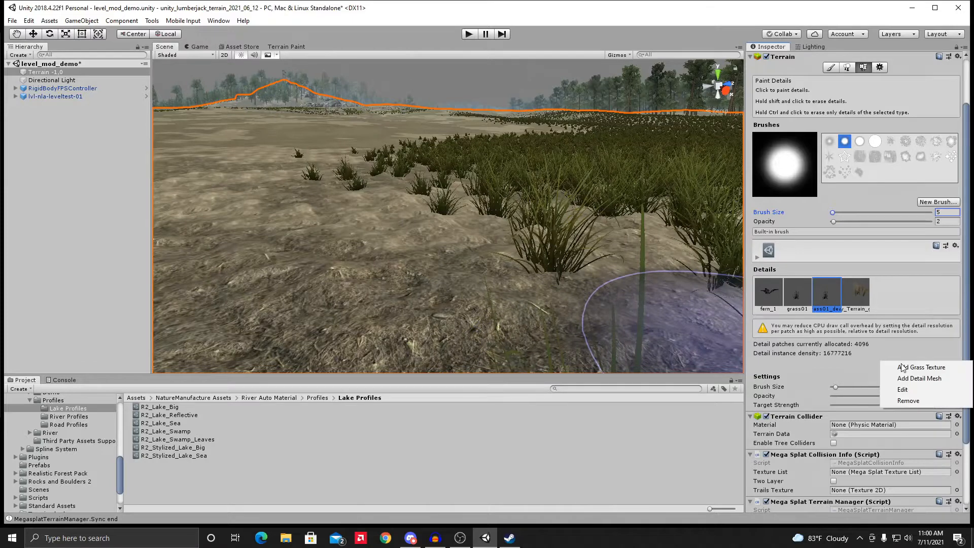
left_click(902, 389)
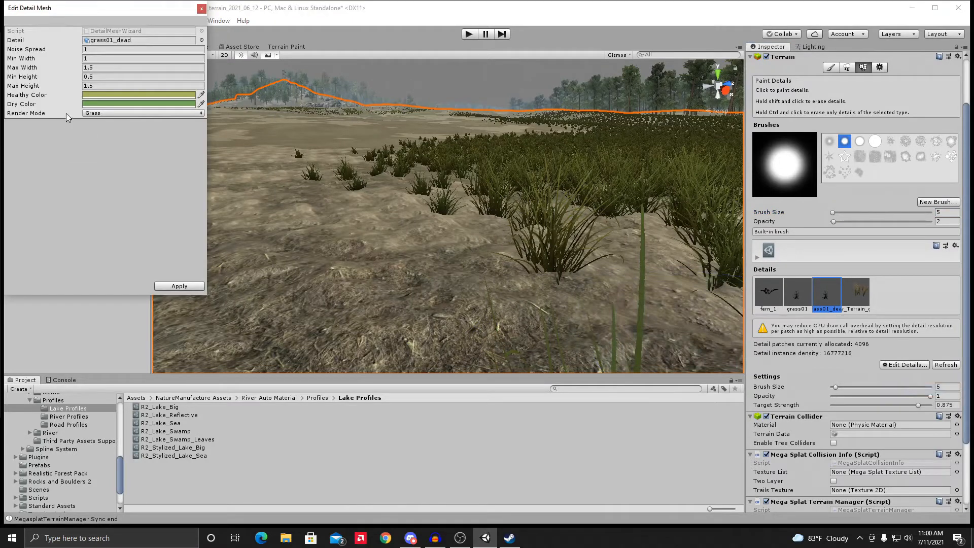
left_click(97, 86)
left_click(201, 8)
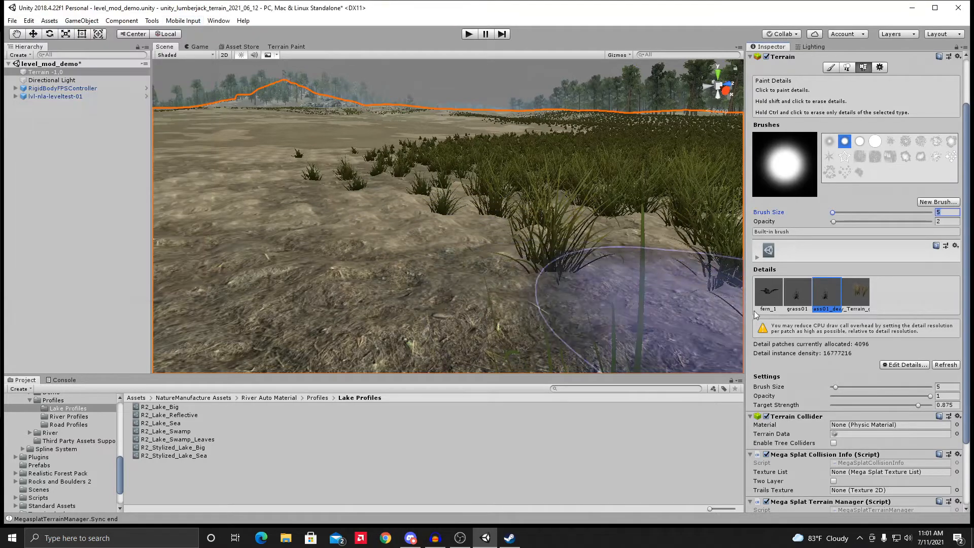
left_click(904, 364)
left_click(918, 394)
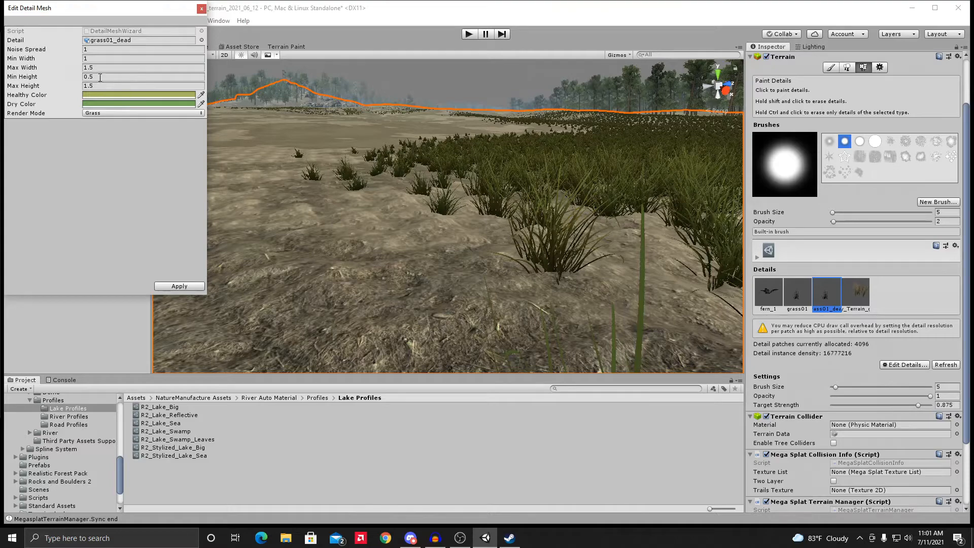
left_click(202, 10)
Step: Survey the grass-covered ground, the bare areas around it and the neighbouring pine forest from above
right_click_drag(417, 228, 508, 206)
middle_click_drag(507, 206, 485, 269)
right_click_drag(506, 215, 424, 287)
scroll(470, 218, "down", 3)
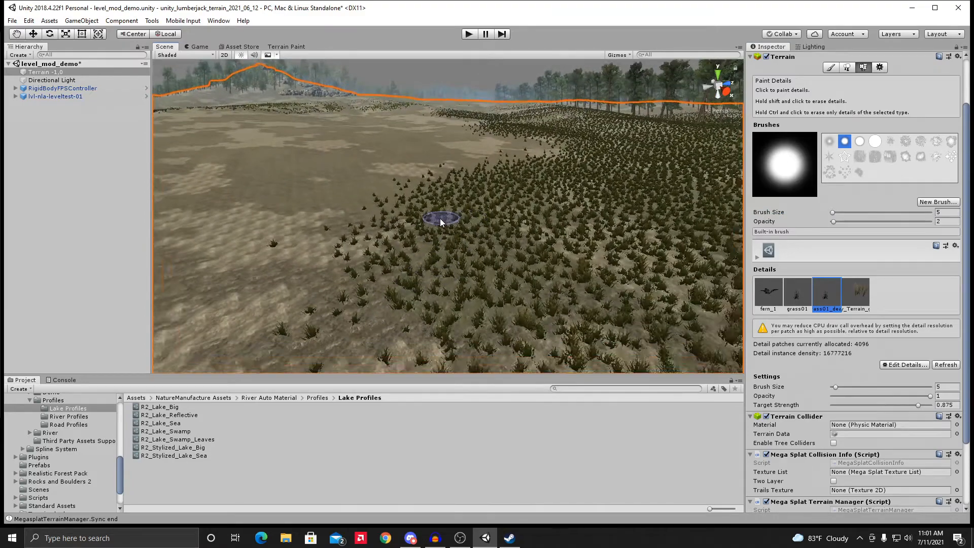
scroll(450, 213, "down", 5)
middle_click_drag(452, 211, 396, 283)
right_click_drag(497, 216, 443, 235)
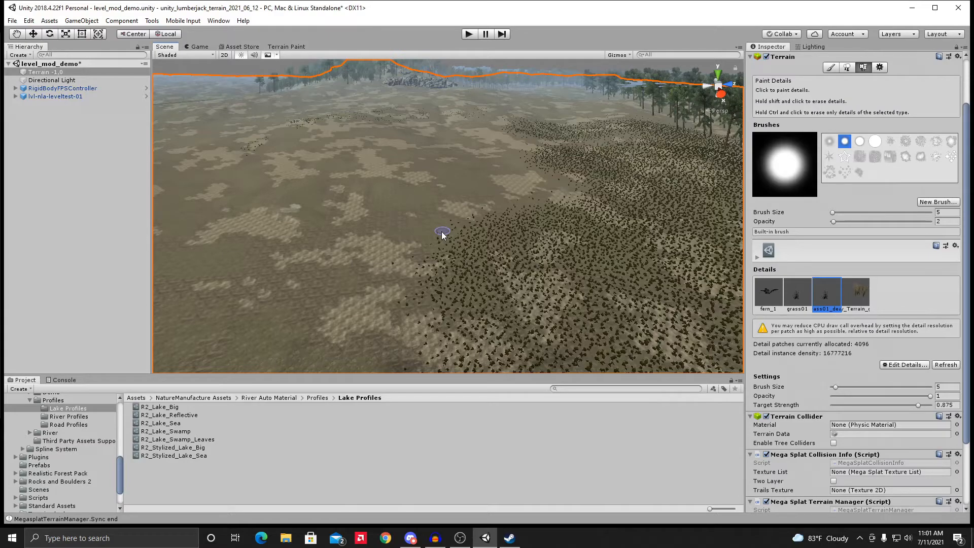
left_click_drag(450, 213, 492, 252, "alt")
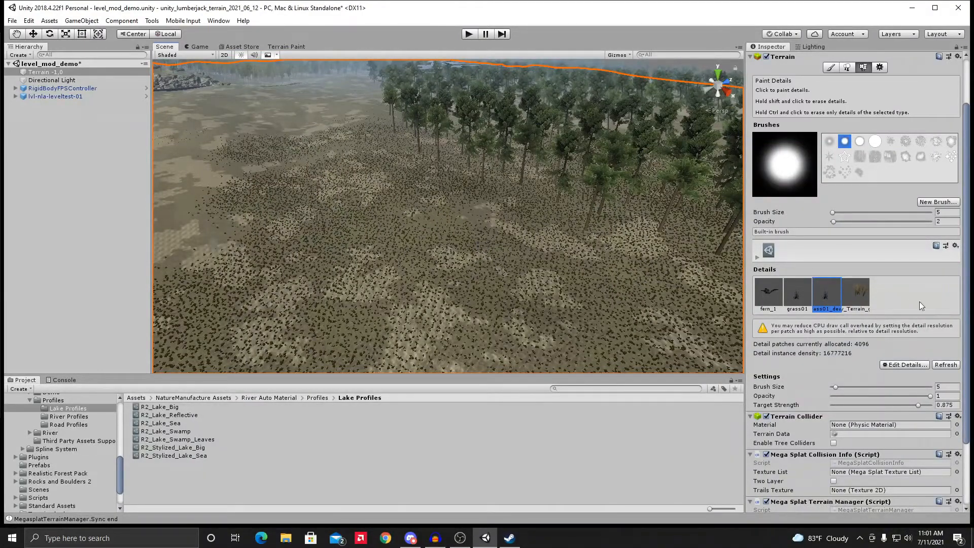
Step: Paint a clump of the last detail in the palette at the grass field's edge with brush size 5, and inspect it up close
left_click(856, 299)
middle_click_drag(522, 303, 397, 151)
scroll(495, 271, "up", 5)
scroll(406, 112, "up", 5)
scroll(431, 113, "down", 5)
scroll(446, 153, "up", 10)
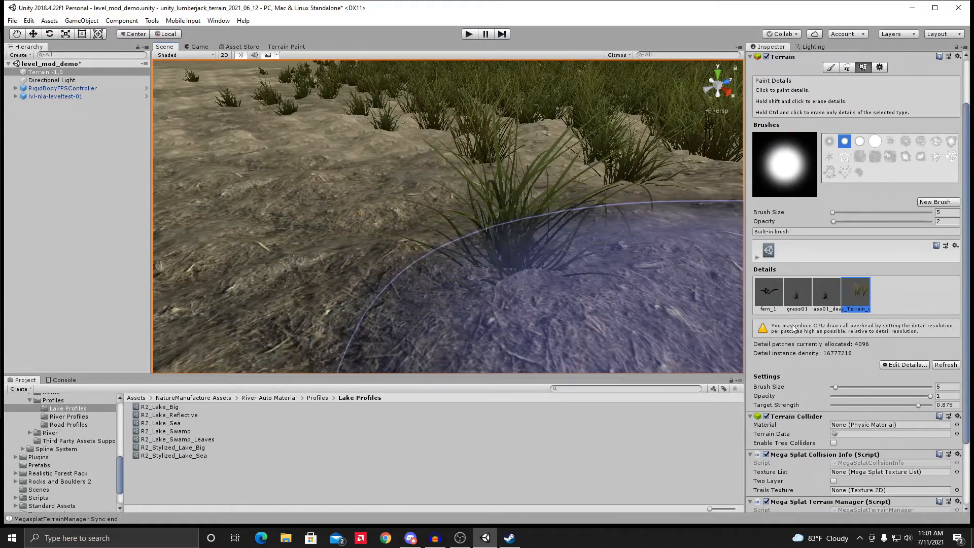
scroll(332, 173, "down", 8)
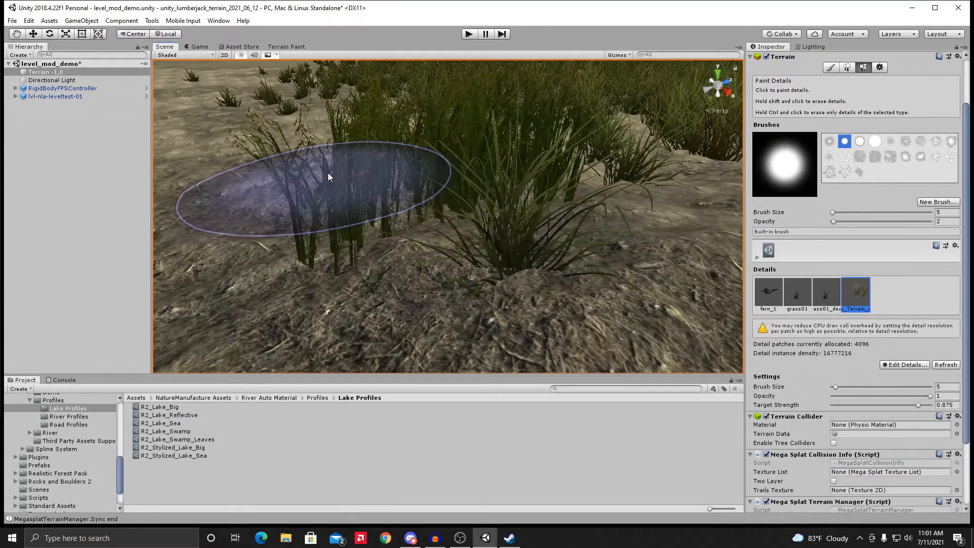
middle_click_drag(443, 208, 477, 196)
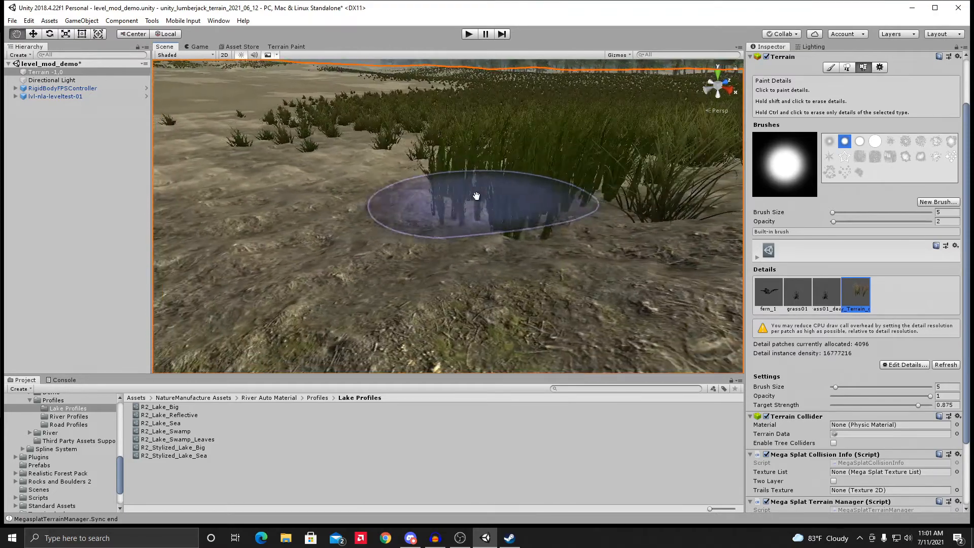
right_click_drag(477, 196, 515, 198)
mouse_move(516, 198)
middle_mouse_down()
mouse_move(507, 192)
mouse_move(504, 206)
middle_mouse_up()
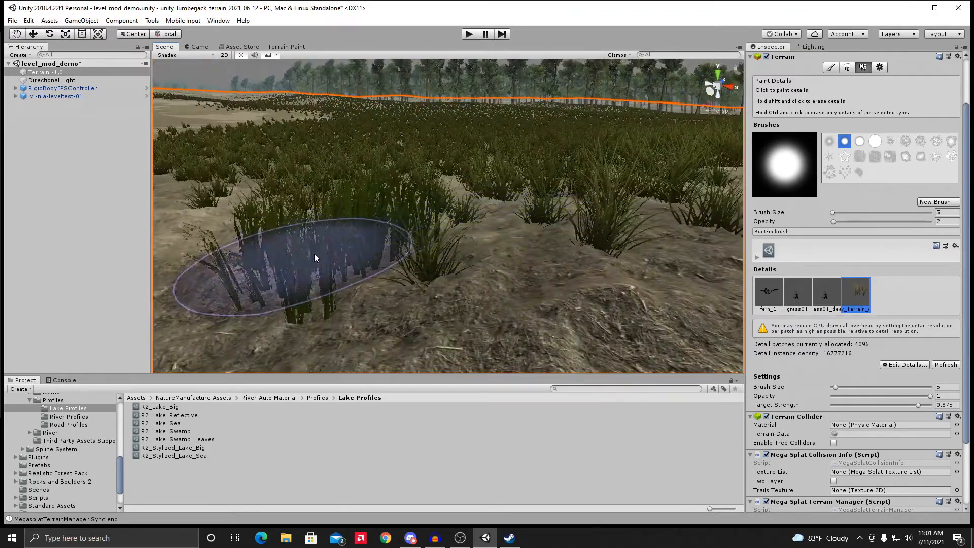
Step: Review the prefab_Unity_Terrain_grass_03_2 detail mesh's width, height, color and render mode settings, closing them without applying changes
left_click(907, 364)
left_click(908, 386)
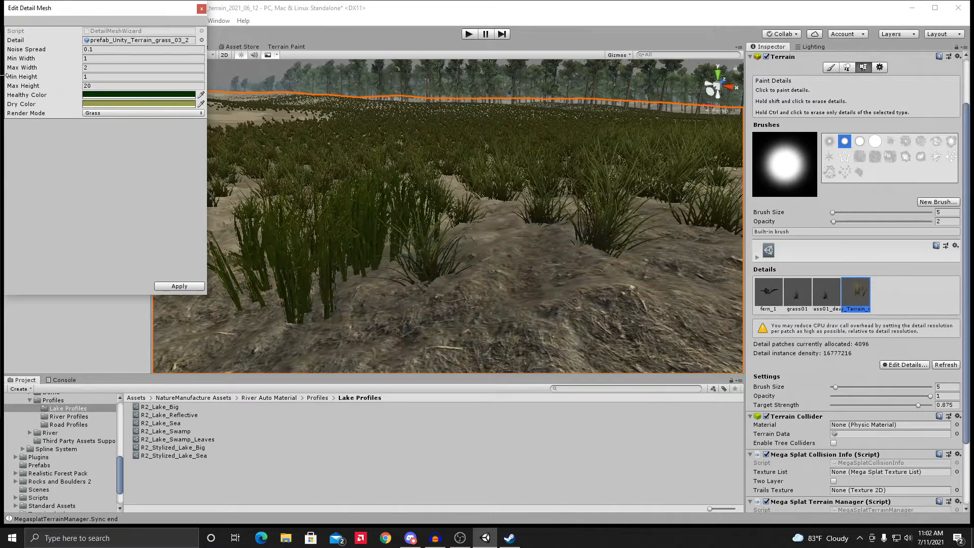
right_click_drag(455, 246, 400, 220)
mouse_move(393, 256)
middle_mouse_down()
mouse_move(396, 197)
mouse_move(398, 234)
middle_mouse_up()
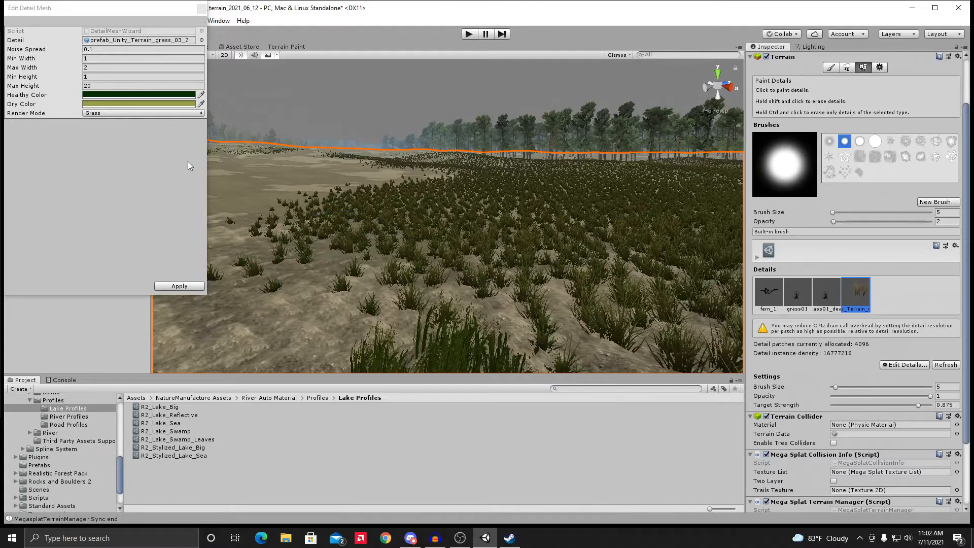
left_click(202, 8)
middle_click_drag(418, 206, 460, 216)
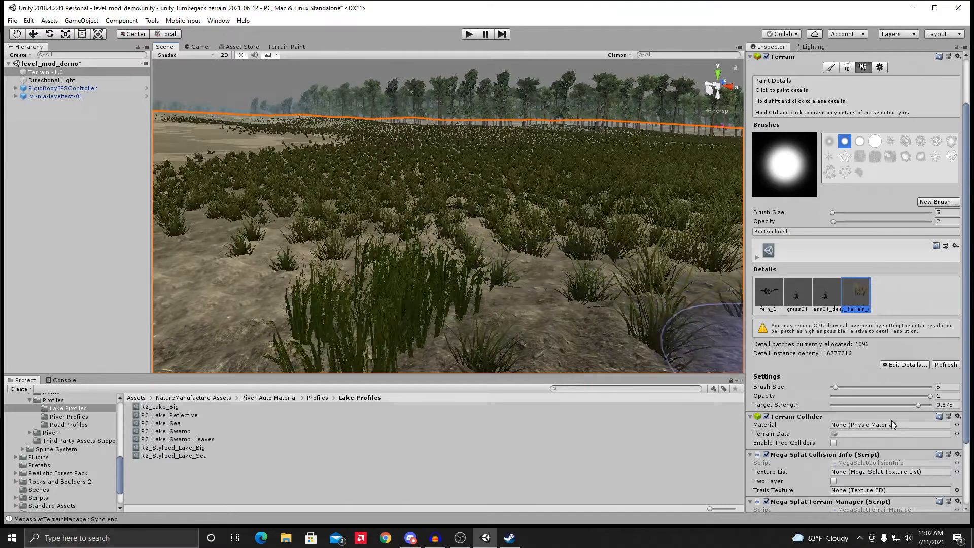
Step: Open the terrain settings and try a shorter detail distance, returning it to 250
scroll(836, 412, "down", 3)
scroll(831, 408, "up", 5)
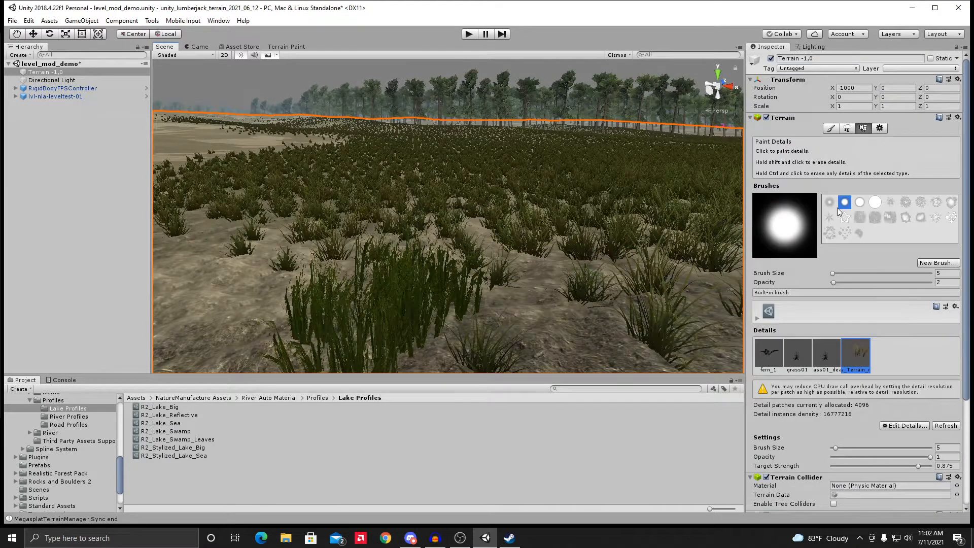
left_click(880, 127)
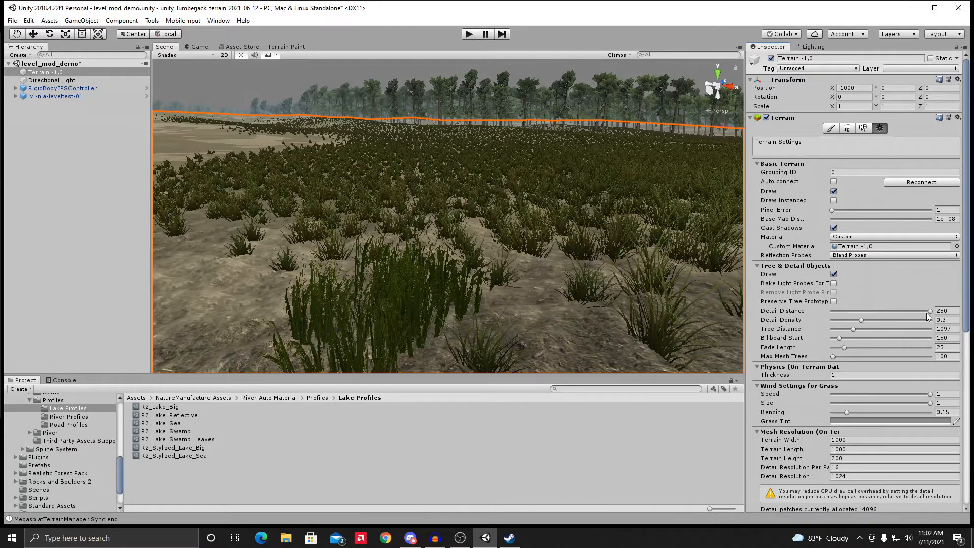
mouse_move(929, 311)
left_mouse_down()
mouse_move(846, 318)
mouse_move(862, 318)
left_mouse_up()
left_click_drag(874, 314, 936, 316)
Step: Raise the terrain's detail density to about 0.98 to compare grass coverage, and bring it down to 0.29
left_click_drag(862, 320, 890, 320)
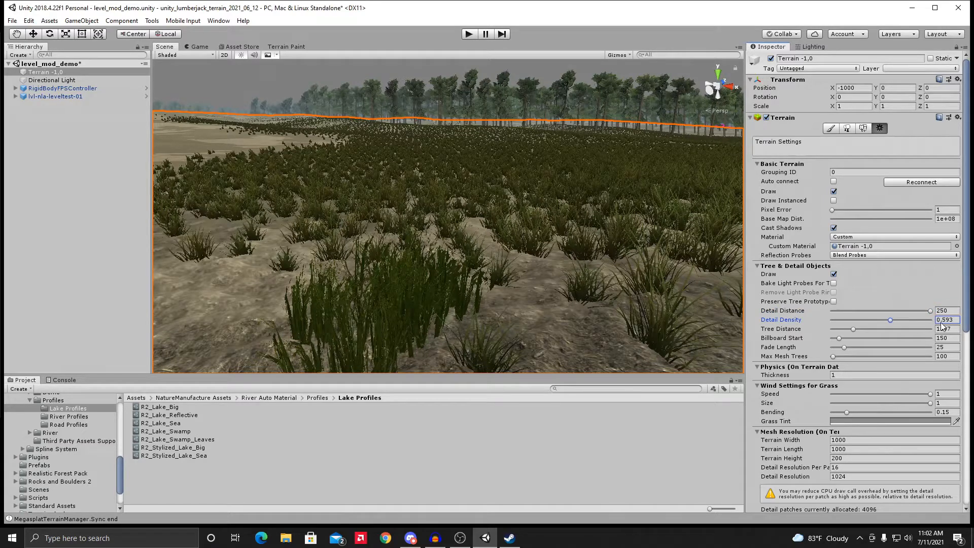
type("1")
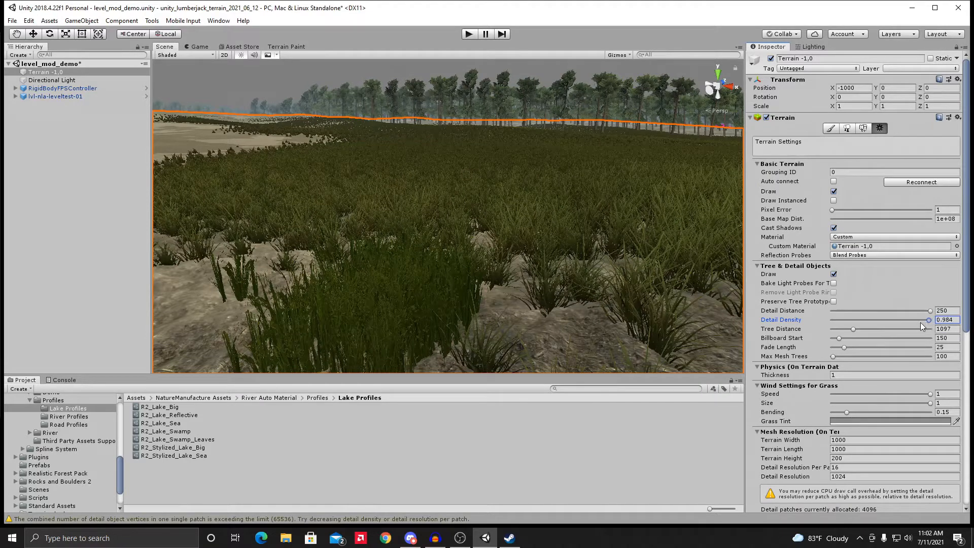
left_click(863, 321)
left_click_drag(862, 321, 860, 321)
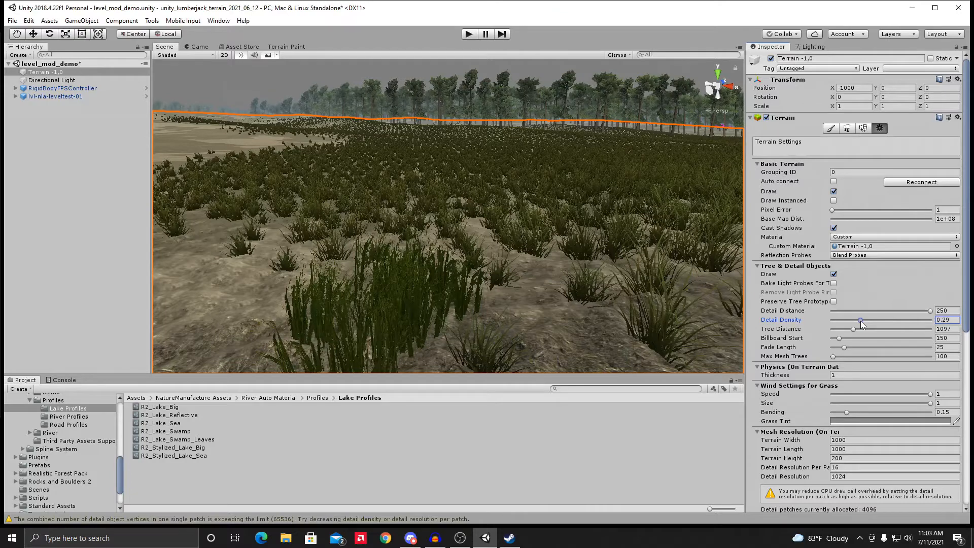
key("w")
right_click_drag(463, 233, 522, 221)
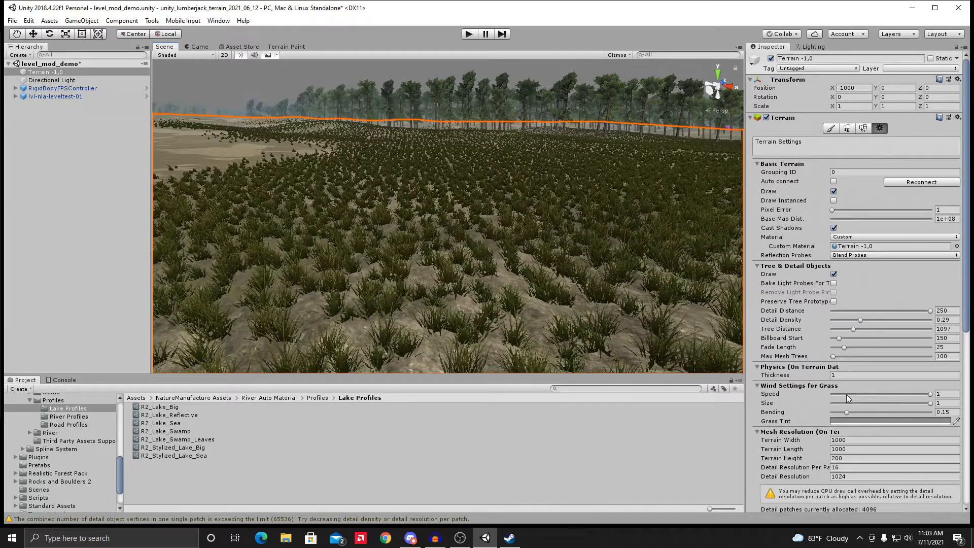
Step: Review the terrain's grass wind, mesh resolution and texture resolution settings, and survey the grass field toward the tree line
scroll(811, 409, "down", 3)
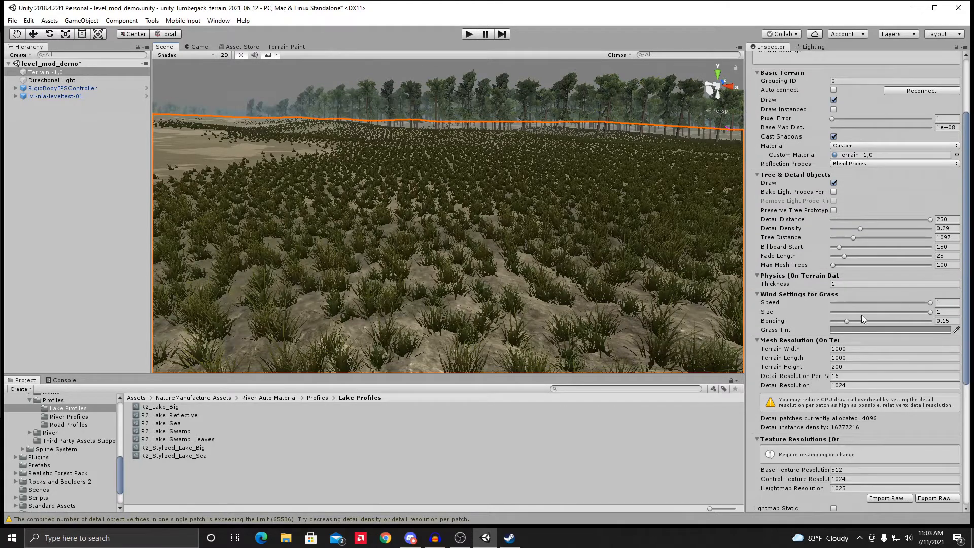
scroll(847, 375, "down", 4)
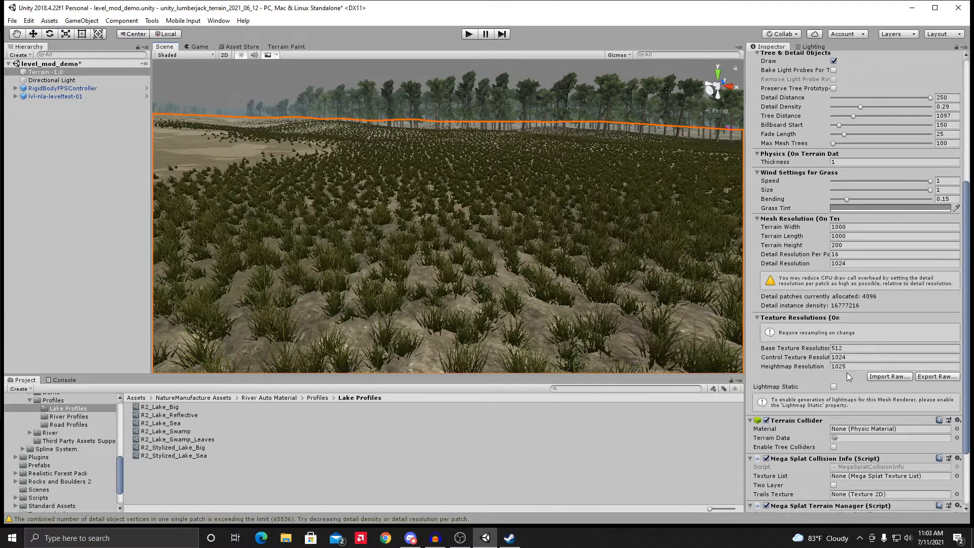
scroll(847, 376, "up", 7)
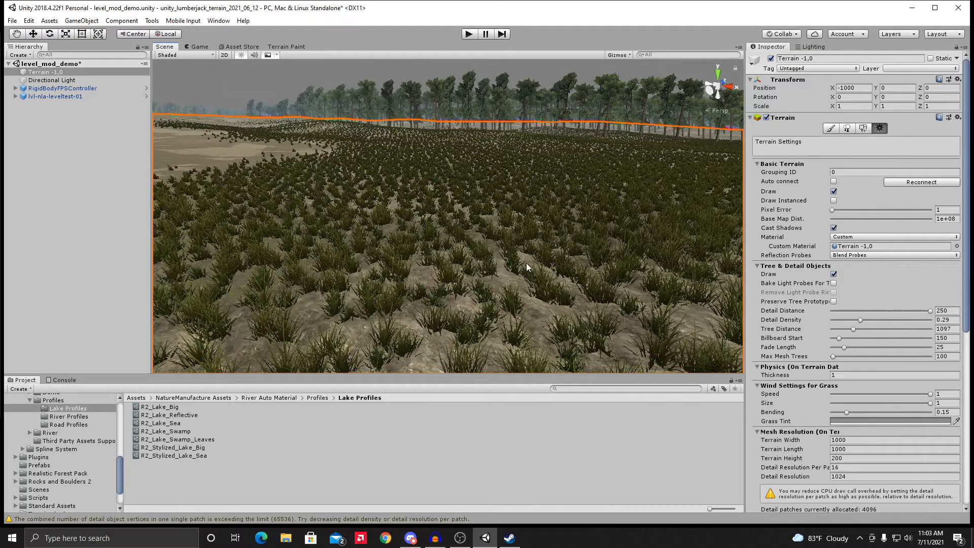
middle_click_drag(528, 263, 510, 265)
right_click_drag(511, 265, 576, 279)
middle_click_drag(576, 279, 564, 241)
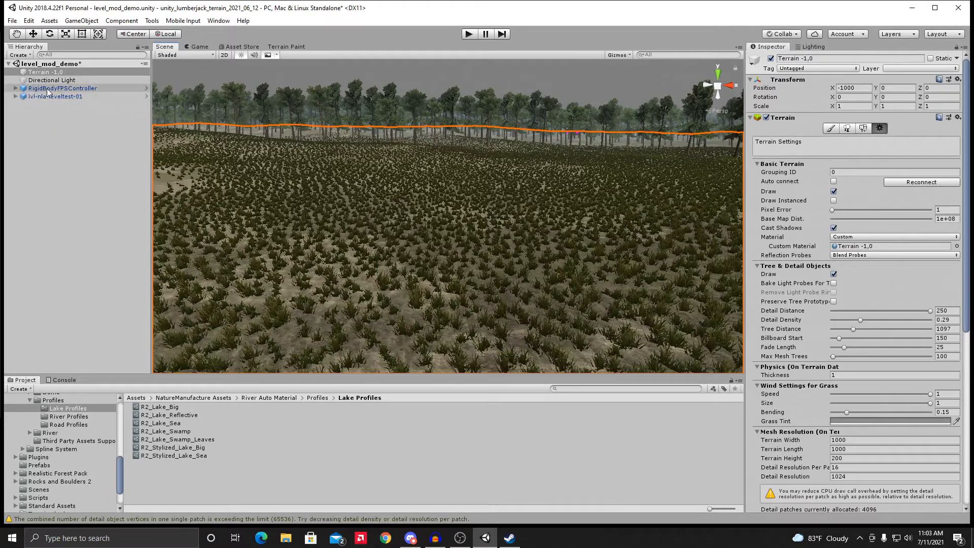
left_click_drag(155, 141, 290, 184, "alt")
right_click_drag(291, 184, 325, 234)
Step: Expand the RigidBodyFPSController object and start play mode in the Game view
left_click(16, 88)
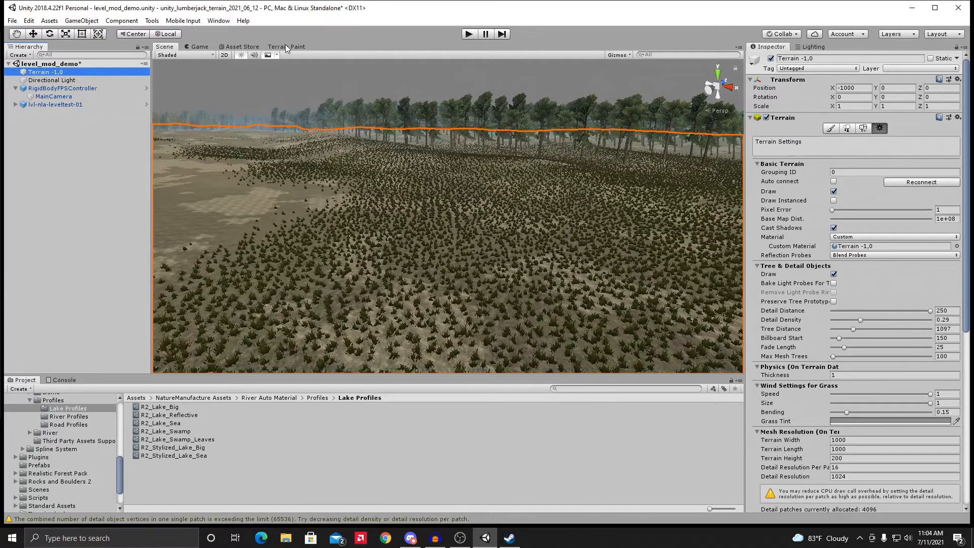
left_click(196, 46)
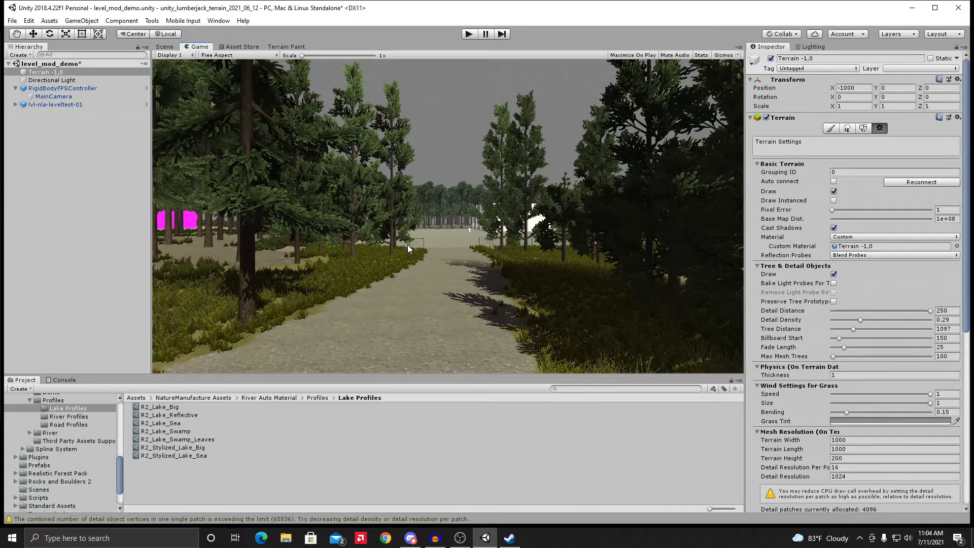
key("w")
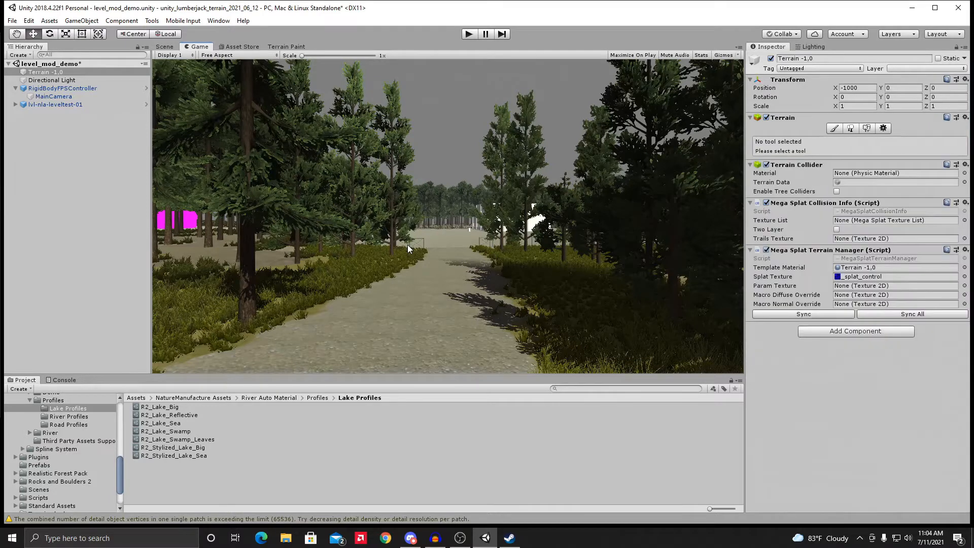
left_click(469, 34)
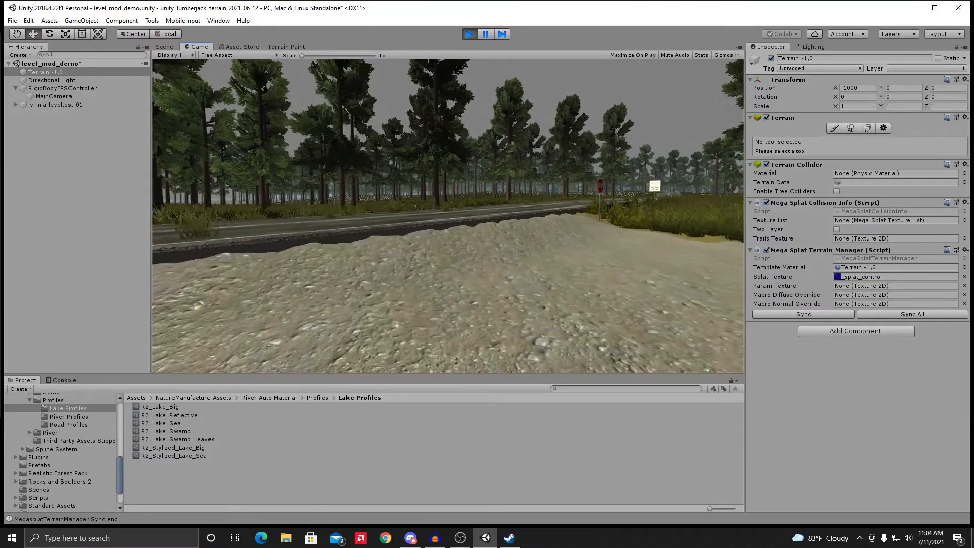
Step: Walk in first person along the paved road to inspect the roadside grass and trees, and stop play mode
key("w")
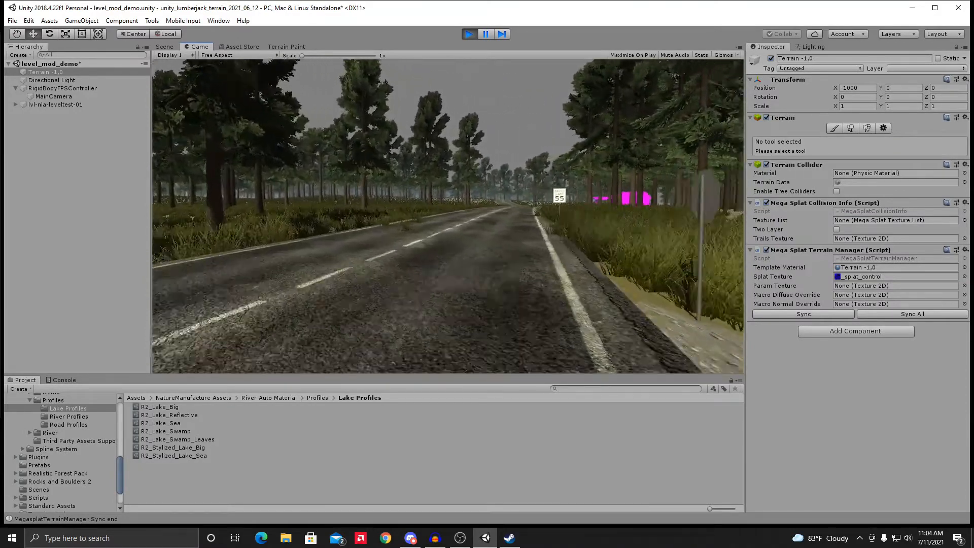
key("w")
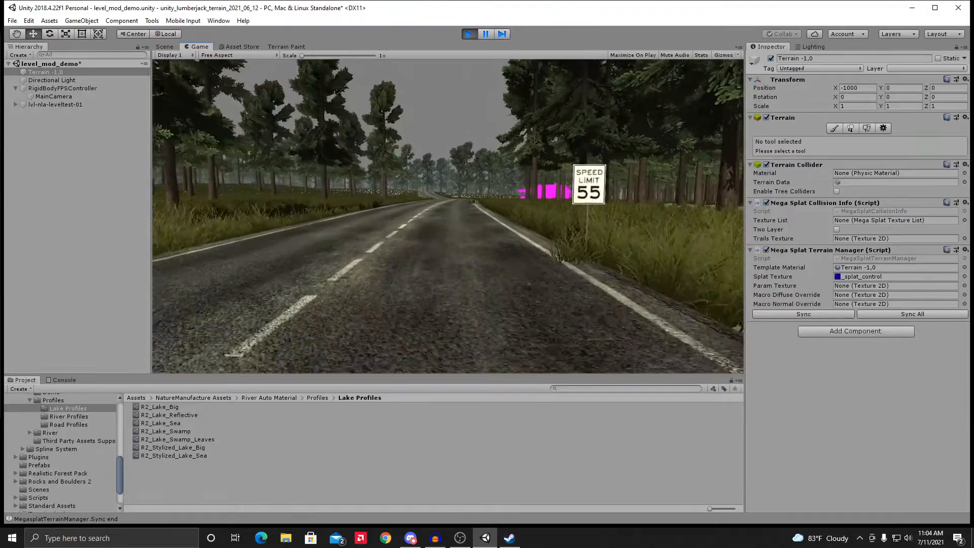
key("w")
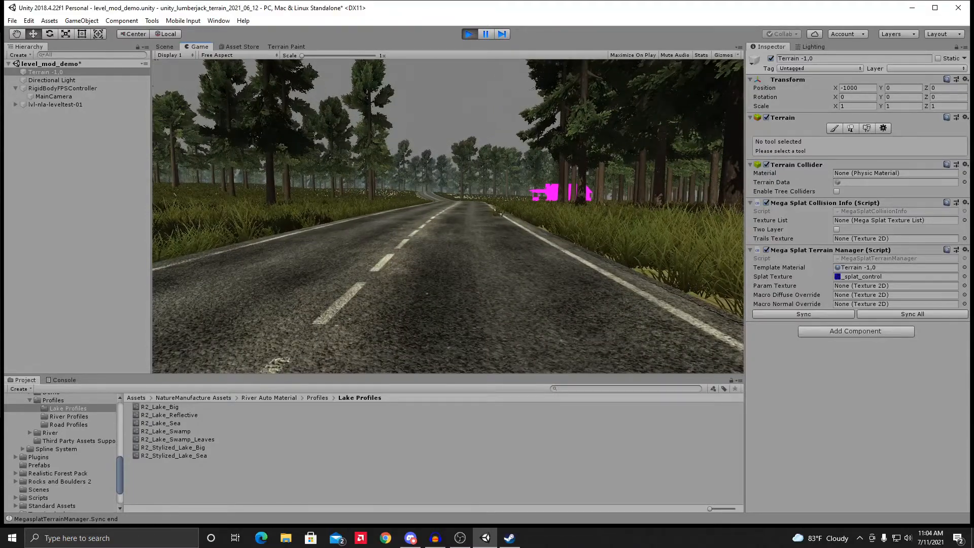
key("w")
key("w")
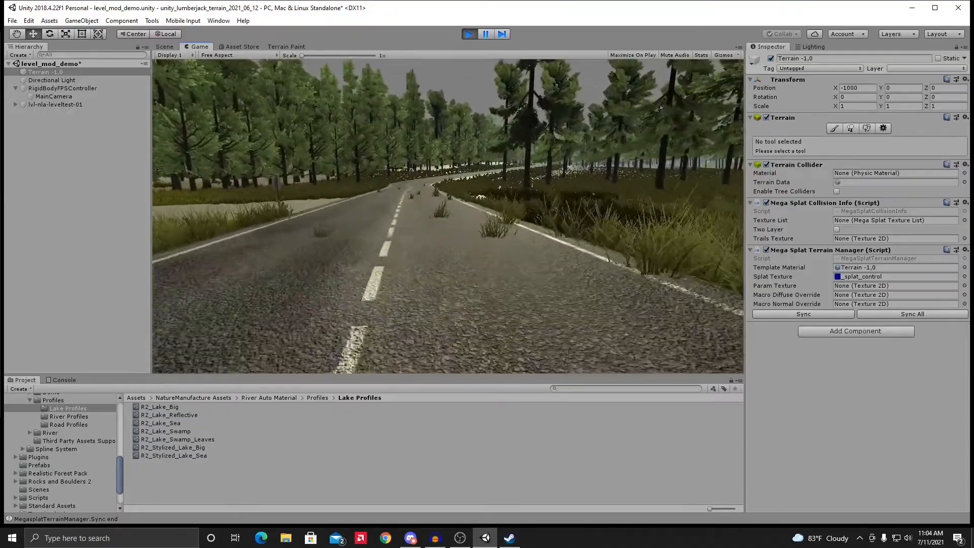
key("w")
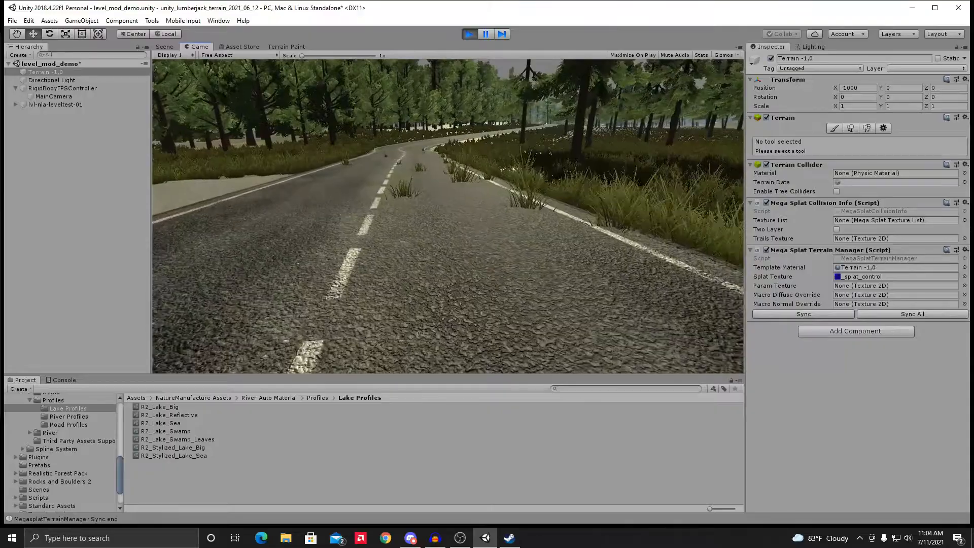
key("w")
key("w")
key("w")
key("w")
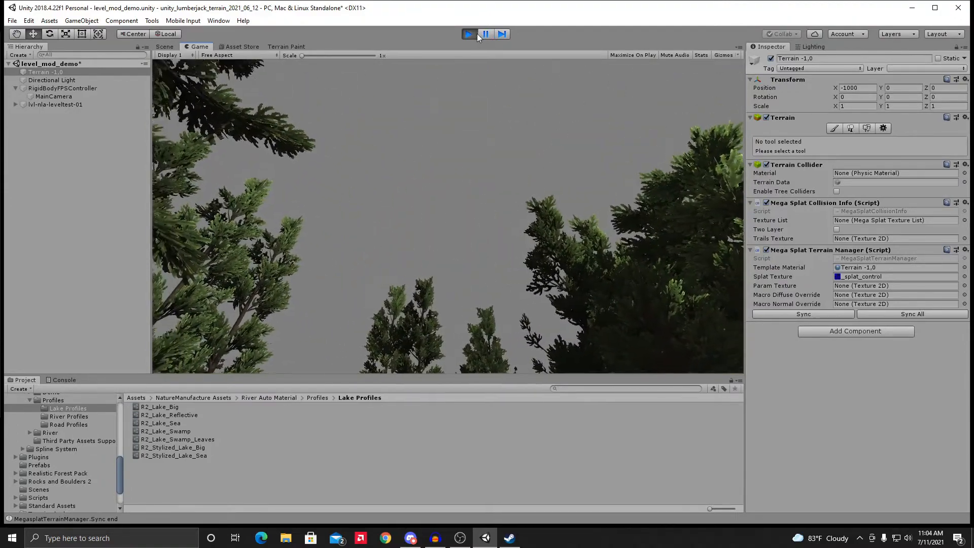
left_click(469, 34)
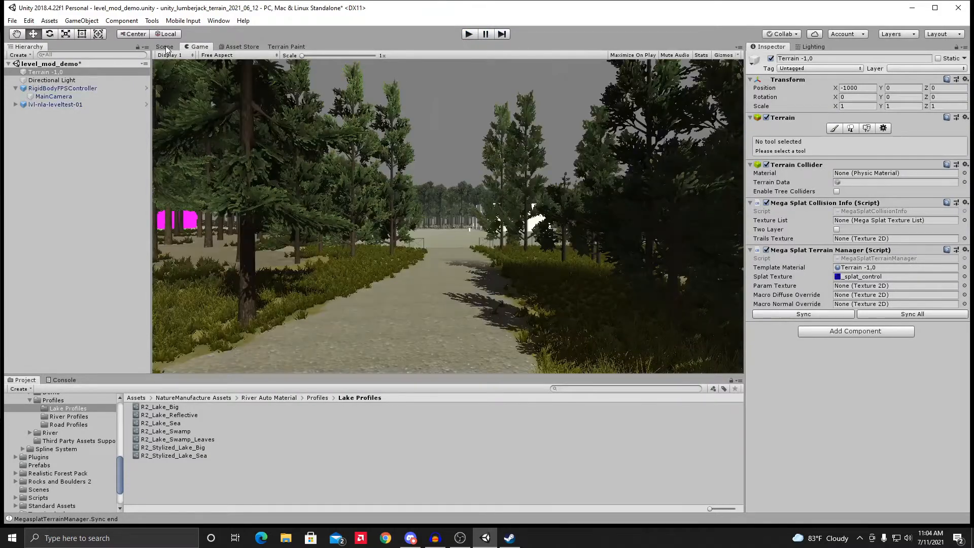
Step: Return to the Scene view and survey the grass field and the bare terrain beyond it from above
left_click(169, 47)
scroll(337, 181, "down", 3)
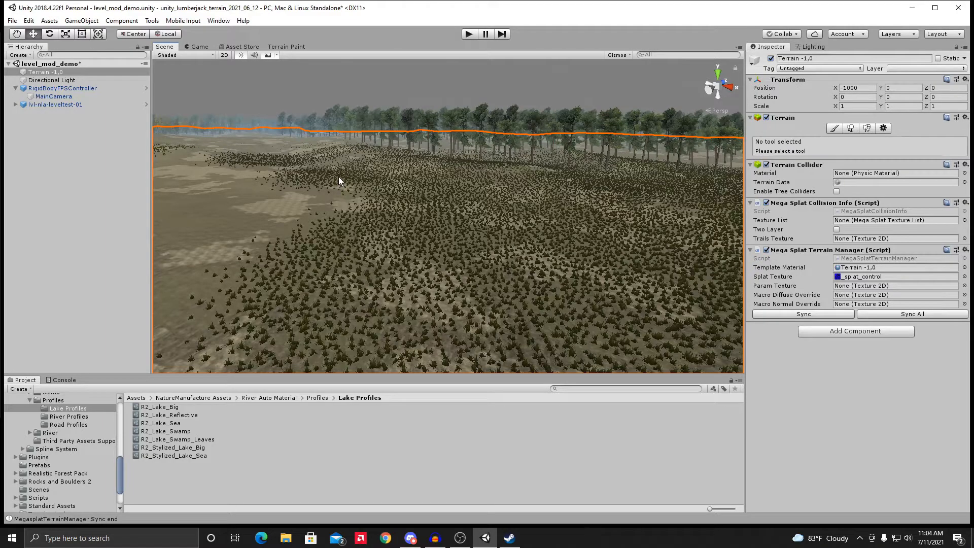
right_click_drag(370, 181, 416, 246)
scroll(471, 284, "up", 3)
right_click_drag(471, 284, 261, 270)
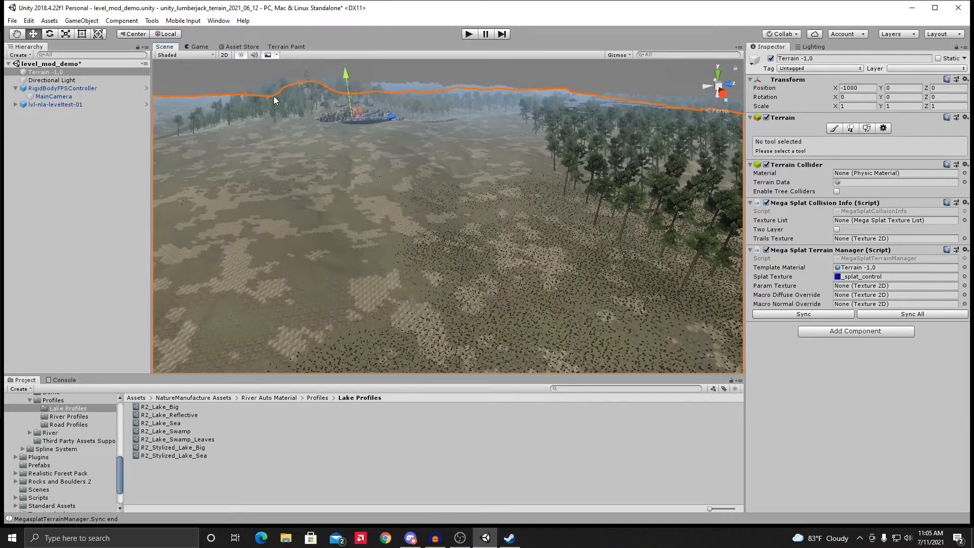
Step: Search the Asset Store for "building" and browse the building packages in the results
left_click(242, 47)
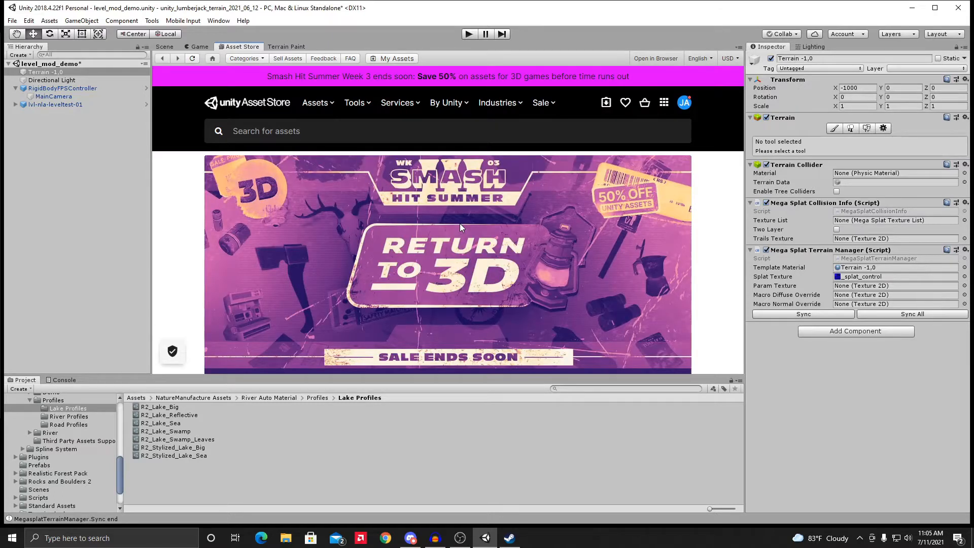
left_click(303, 131)
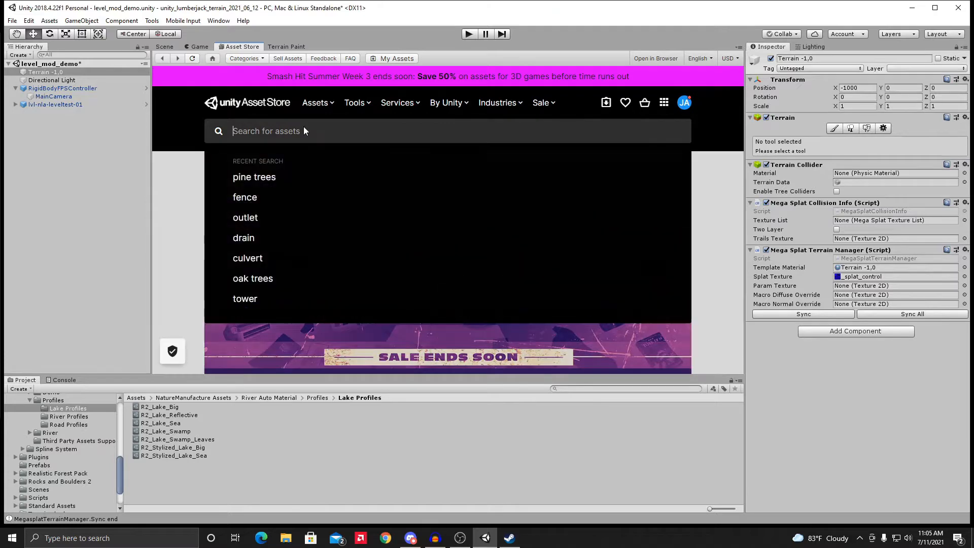
type("bu")
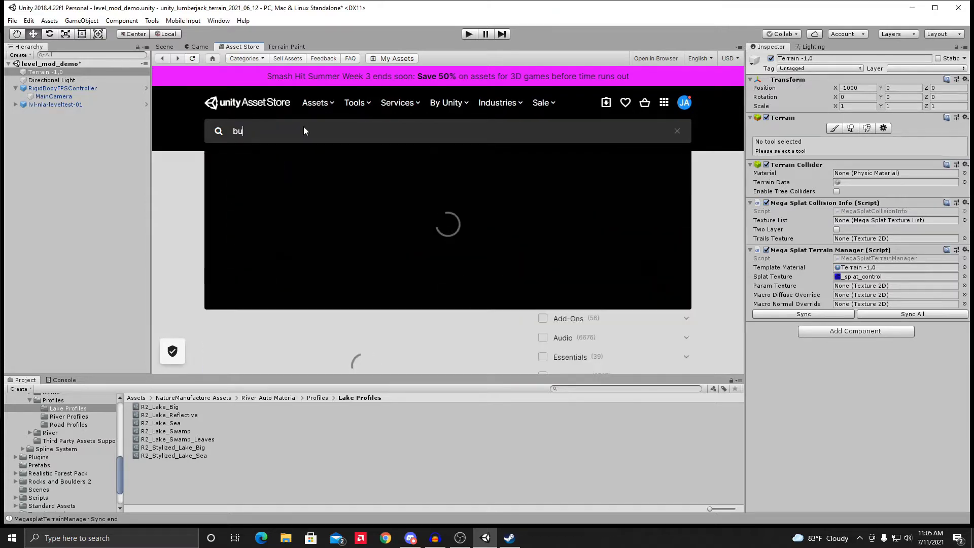
type("ildi")
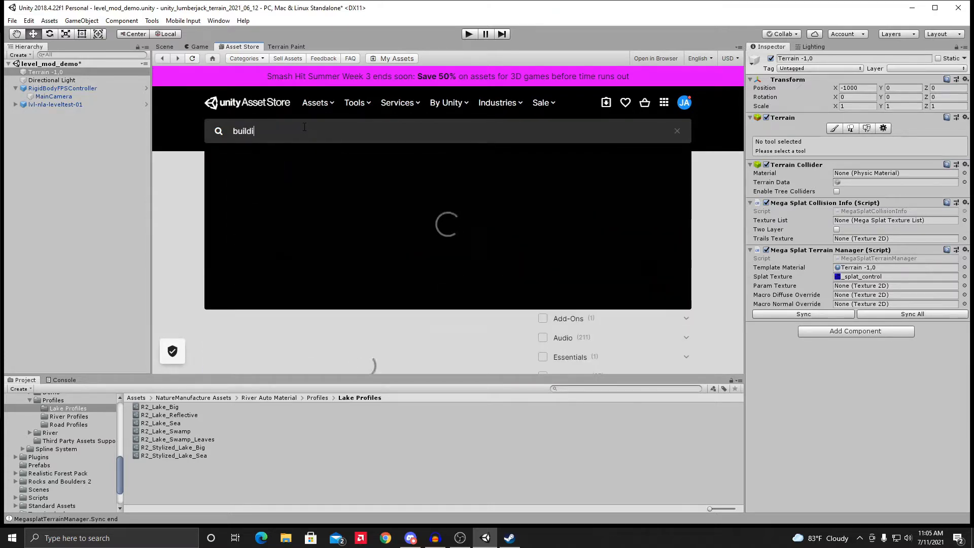
type("ng")
key("Return")
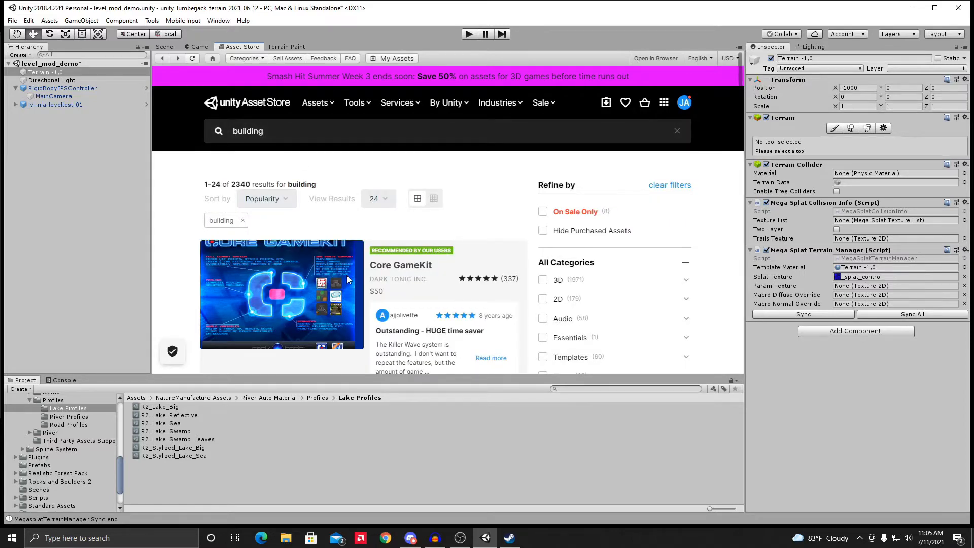
scroll(346, 275, "down", 6)
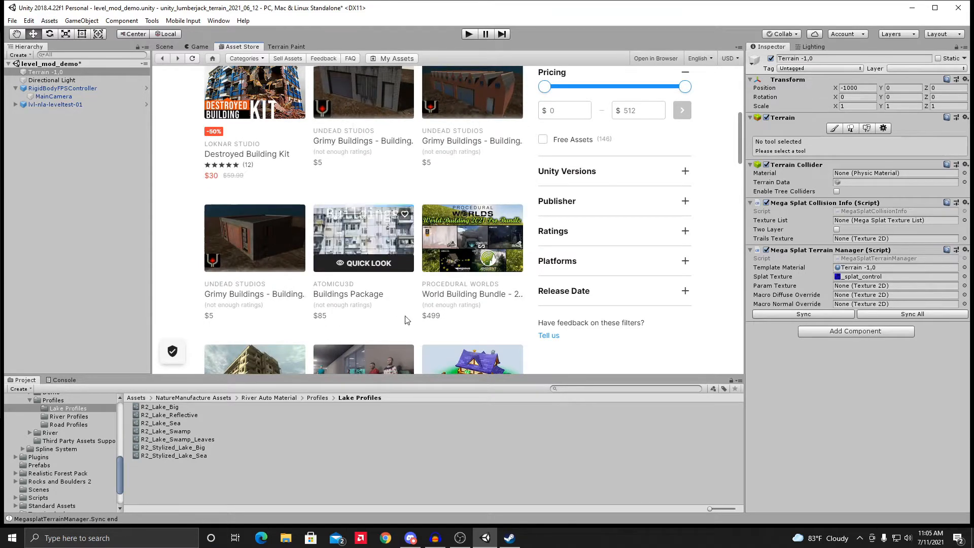
scroll(395, 298, "up", 3)
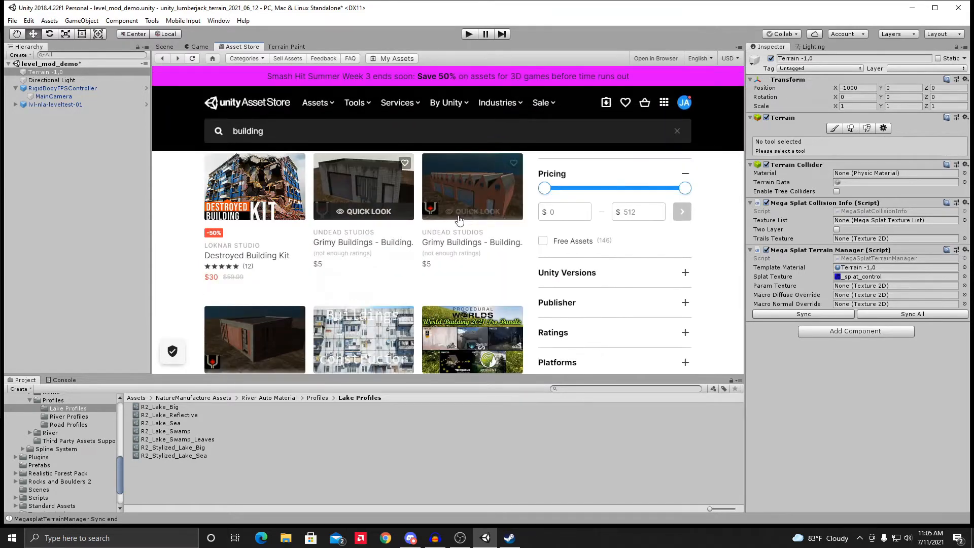
scroll(371, 249, "down", 6)
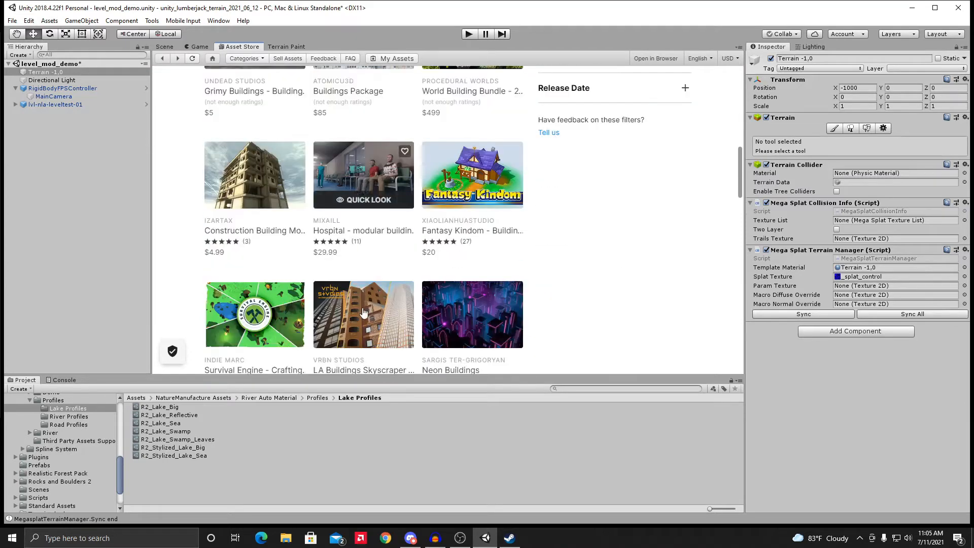
scroll(401, 274, "down", 3)
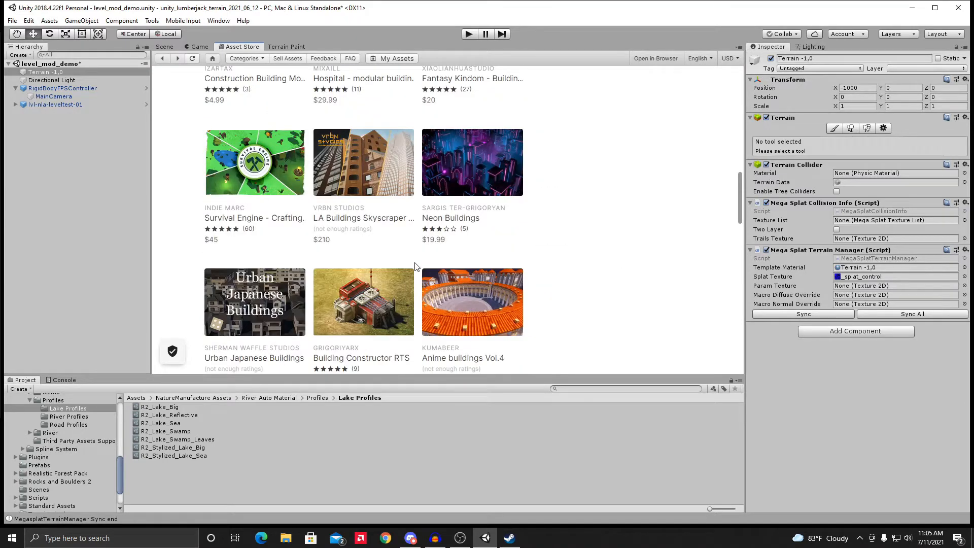
Step: Look through the remaining building packages on the first page of the Asset Store results
scroll(424, 264, "down", 3)
scroll(424, 264, "down", 2)
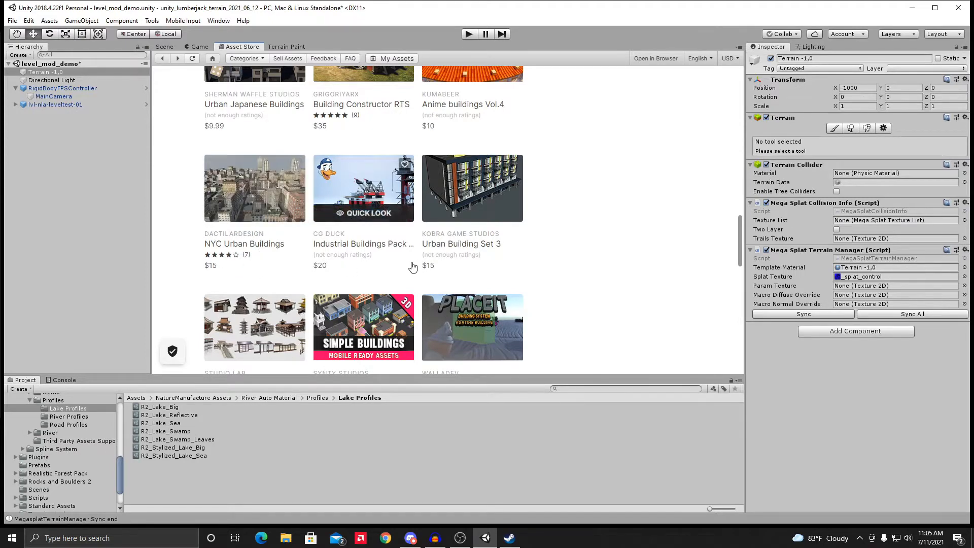
scroll(389, 284, "down", 5)
scroll(401, 279, "down", 2)
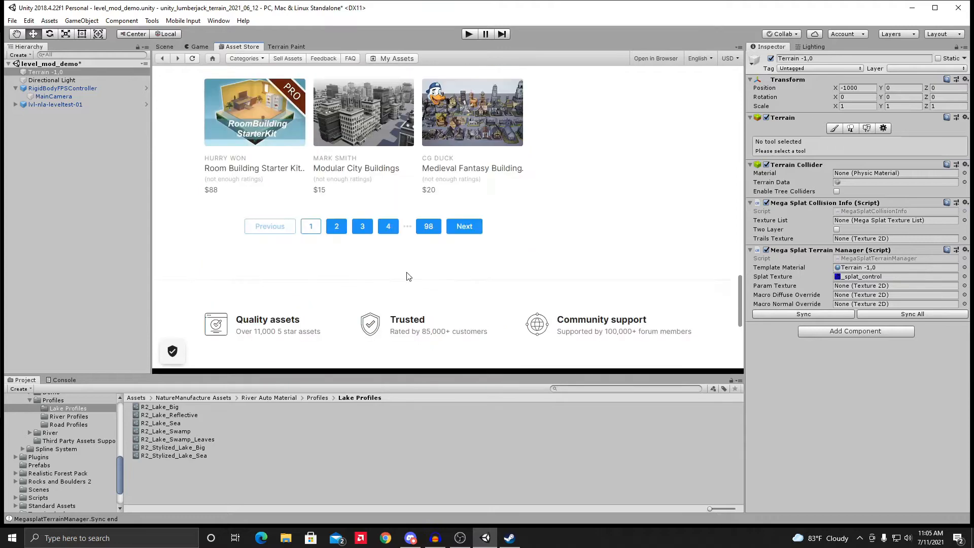
scroll(406, 274, "up", 7)
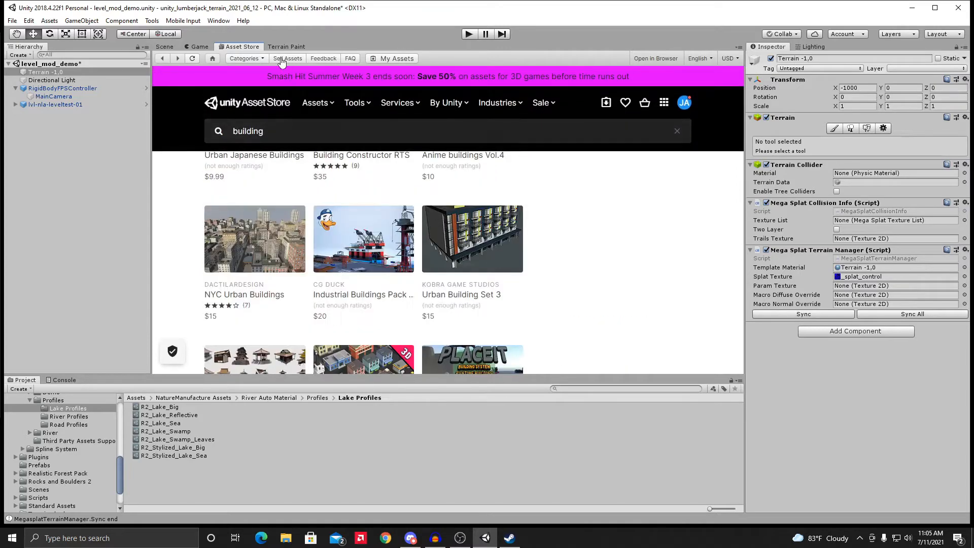
Step: Assign the MegaSplat_Example texture array config to the Terrain Painter's brush settings
left_click(285, 47)
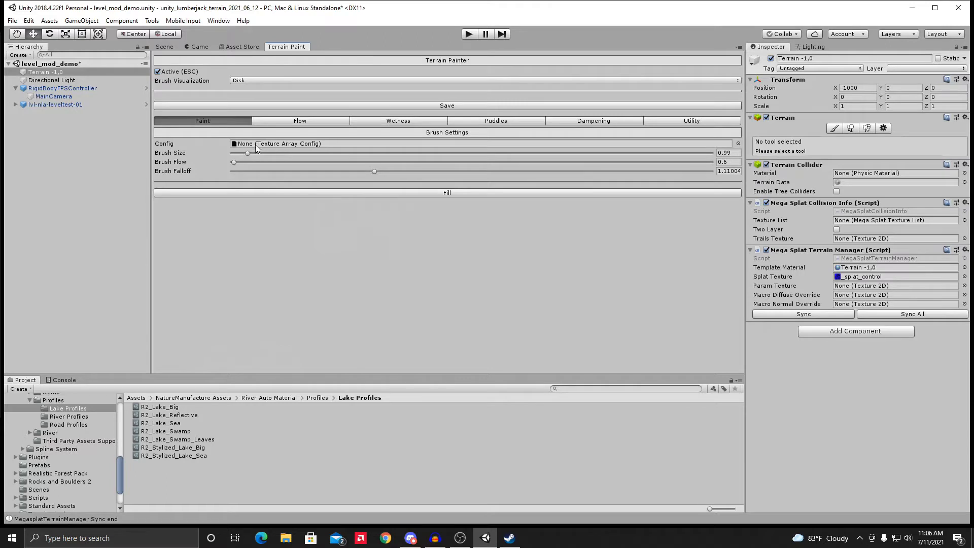
left_click(738, 144)
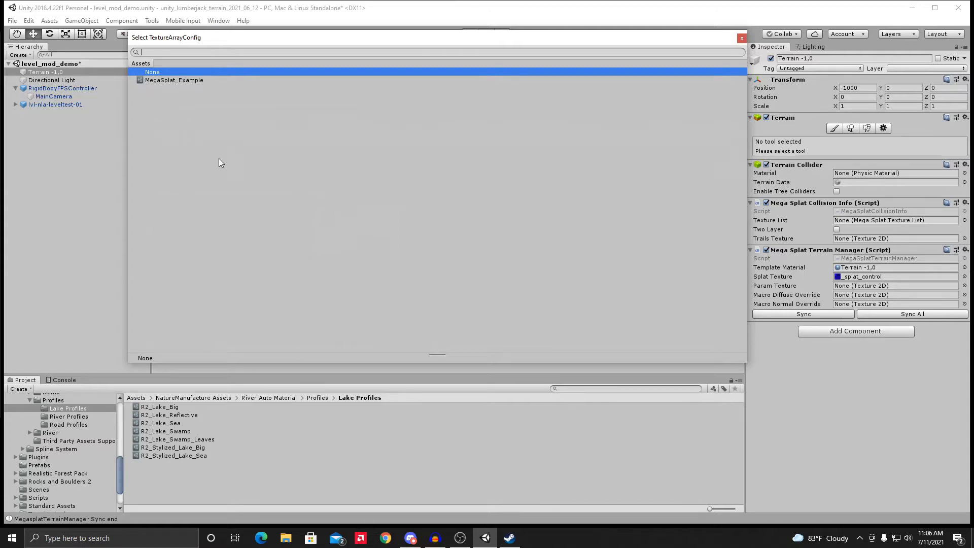
key("Down")
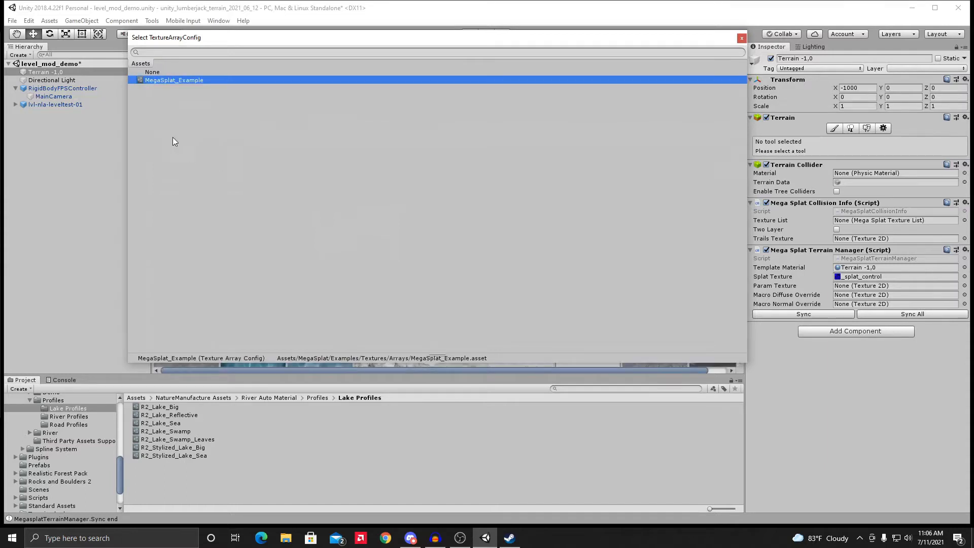
left_click(742, 38)
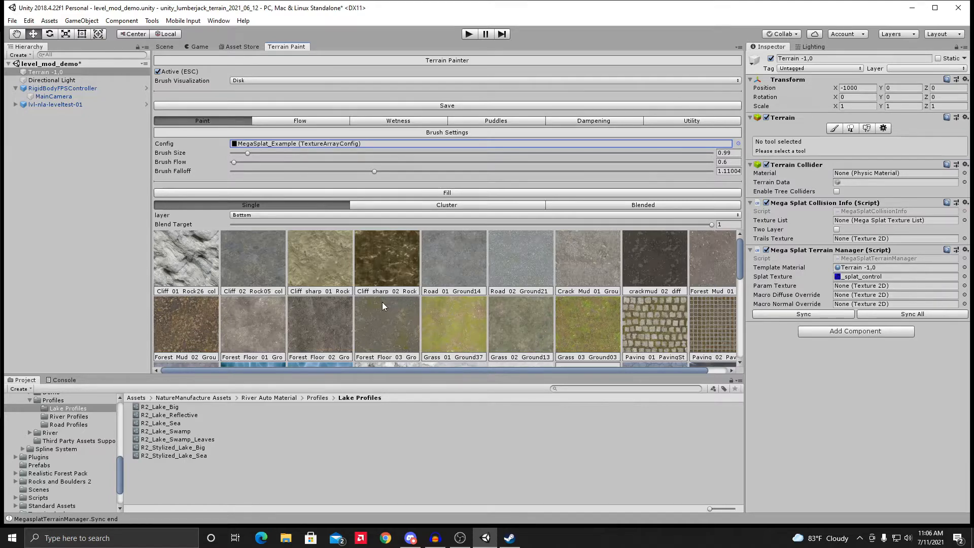
Step: Browse the single terrain textures, sampling the road, cliff, mud and grass entries in the palette
left_click(454, 259)
left_click(184, 274)
left_click(654, 264)
scroll(521, 316, "down", 1)
left_click(178, 296)
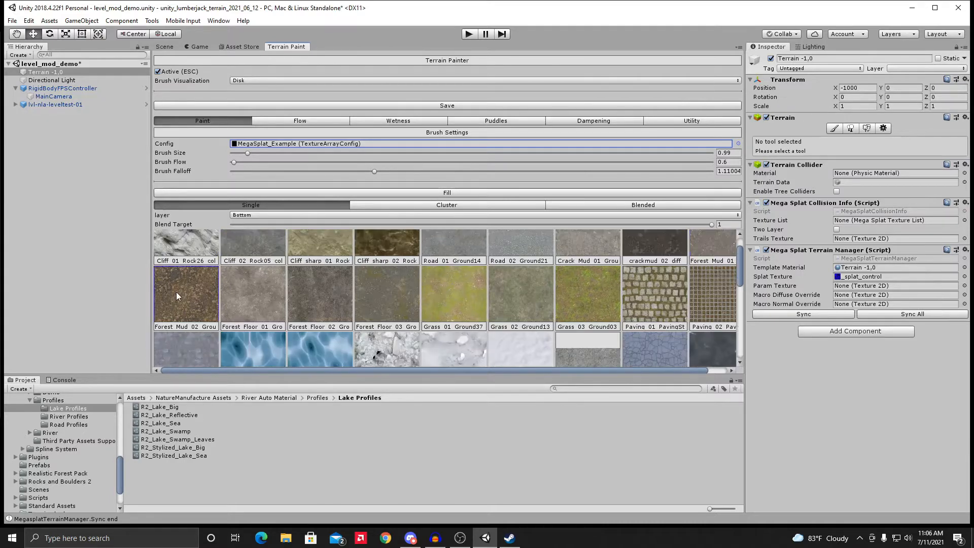
left_click(461, 301)
left_click(534, 297)
left_click(579, 300)
scroll(494, 332, "down", 3)
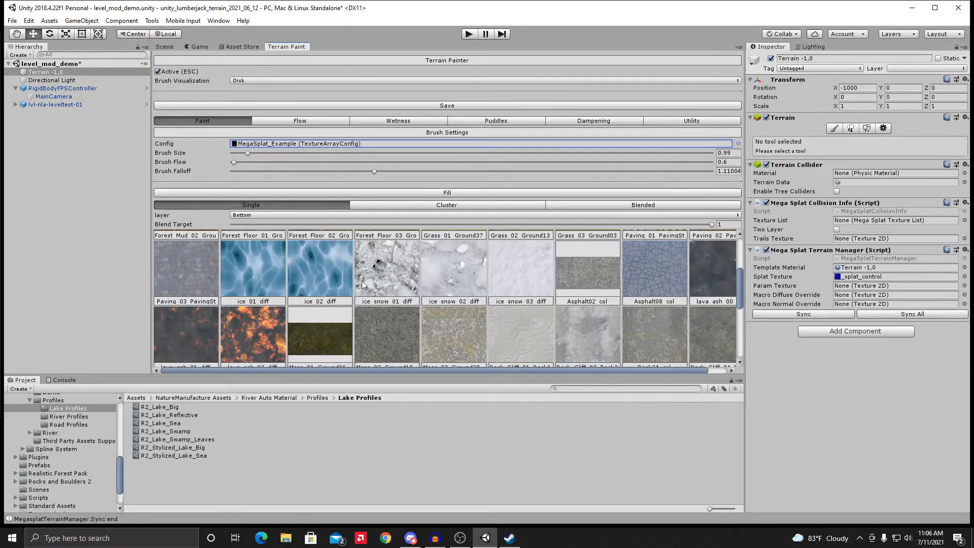
Step: Continue through the single texture palette, sampling the asphalt, rock, moss, lava ash and wet mud textures
left_click(594, 278)
scroll(619, 309, "down", 3)
left_click(638, 278)
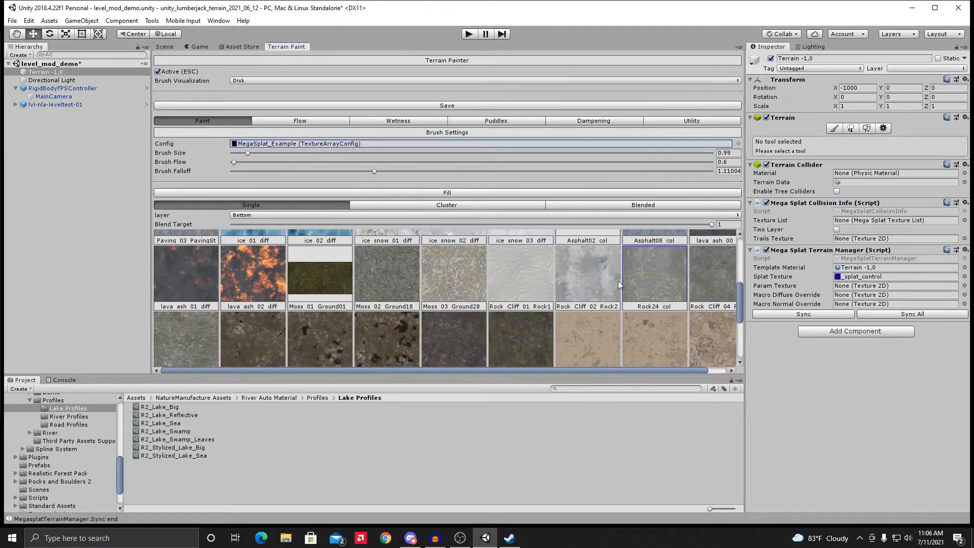
left_click(435, 280)
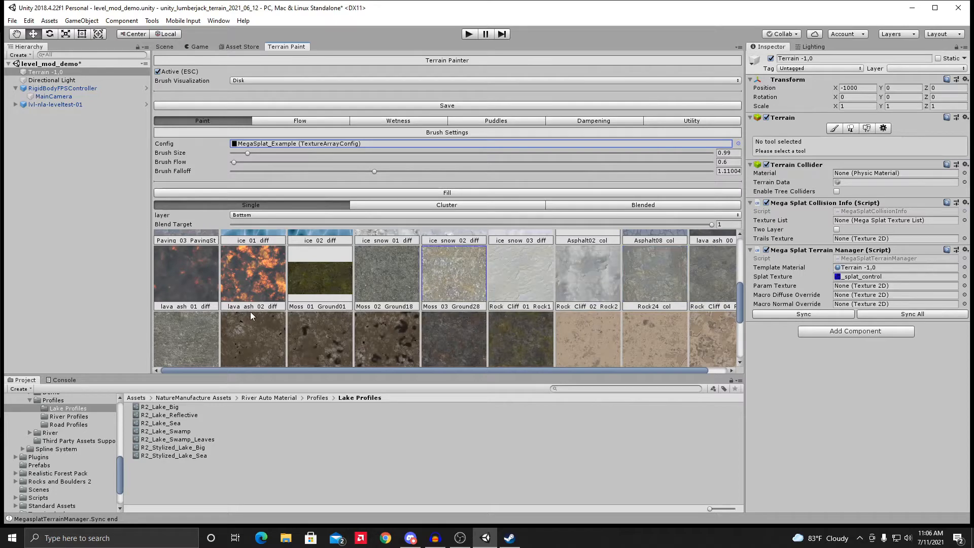
left_click(171, 278)
left_click(252, 279)
scroll(259, 295, "down", 3)
scroll(233, 300, "up", 1)
scroll(196, 282, "down", 2)
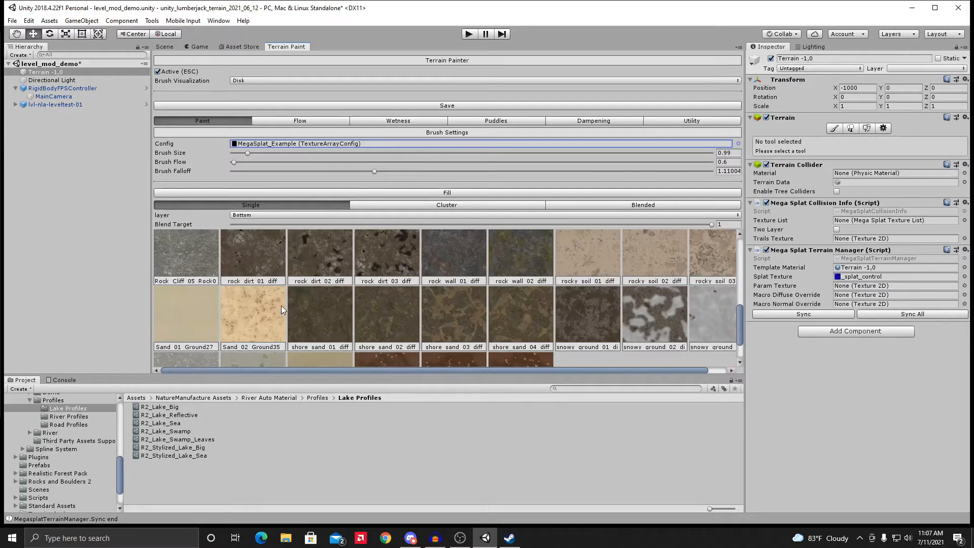
scroll(282, 306, "down", 1)
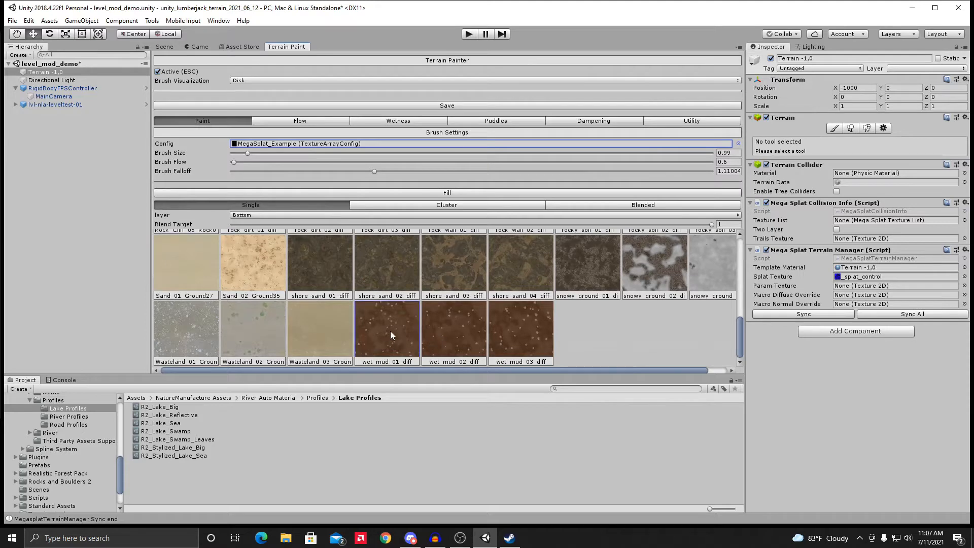
left_click(519, 331)
scroll(414, 339, "up", 4)
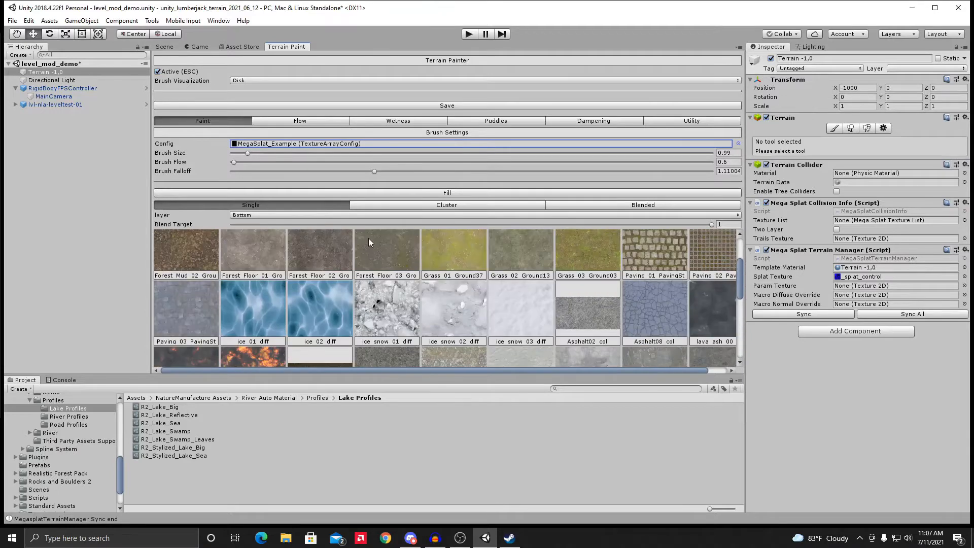
Step: Switch the texture palette to Cluster mode and inspect the existing ground textures up close in the Scene view
left_click(425, 205)
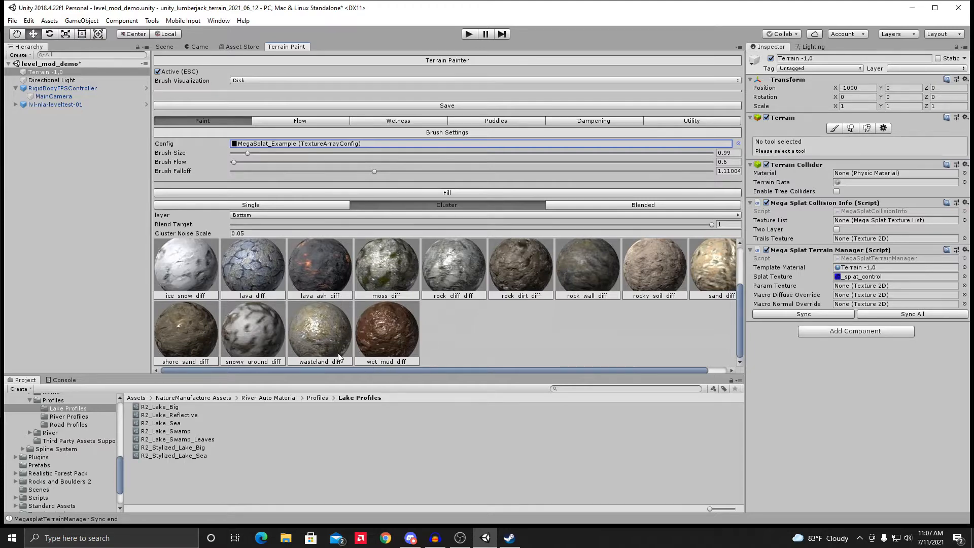
left_click(165, 46)
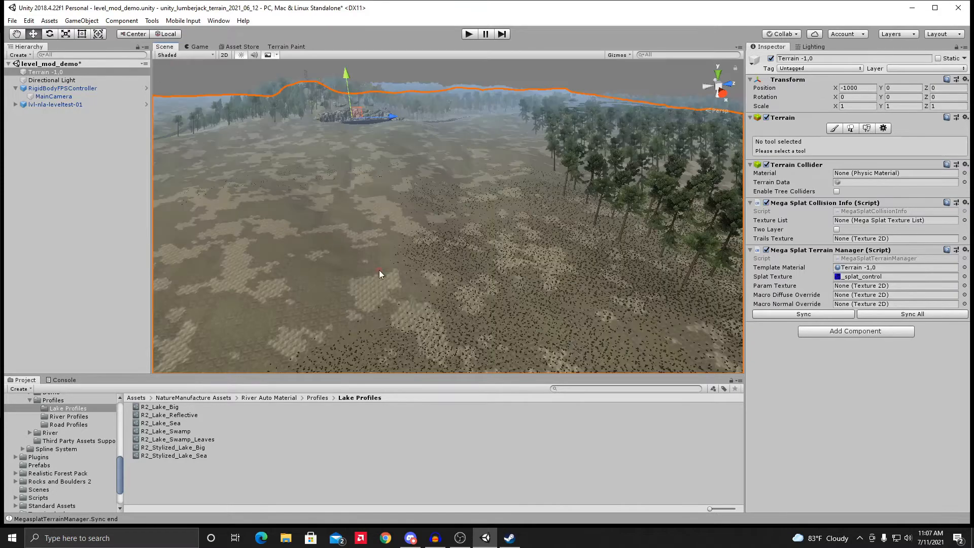
right_click_drag(388, 239, 345, 257)
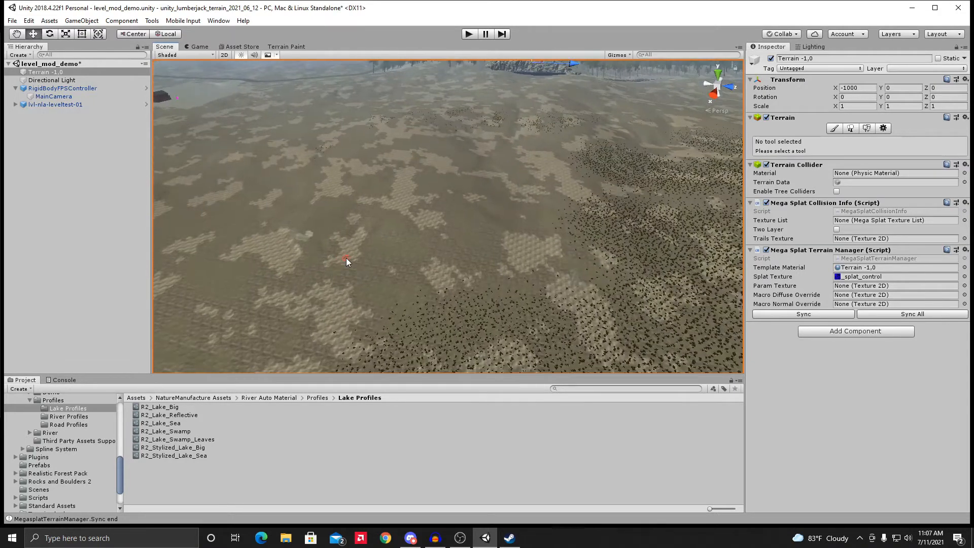
scroll(346, 257, "up", 8)
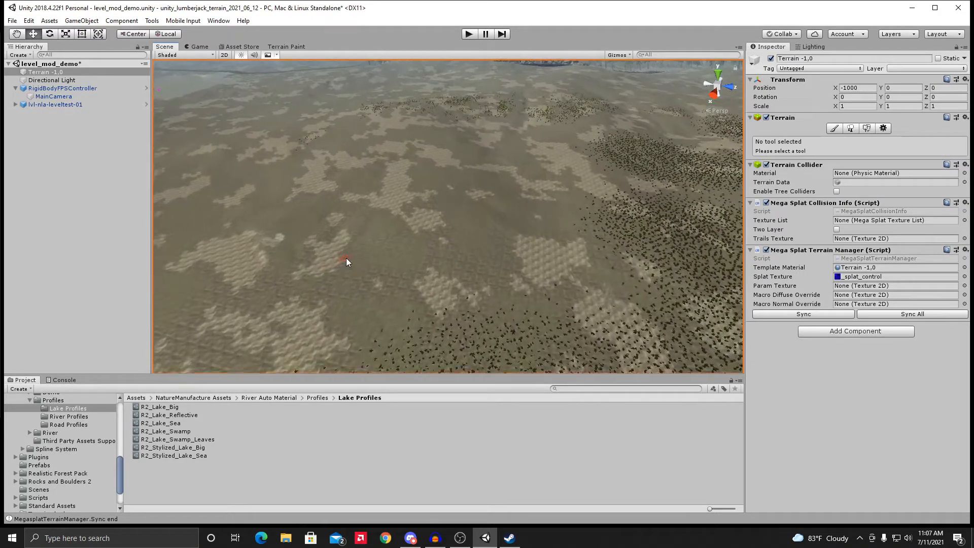
scroll(346, 260, "up", 4)
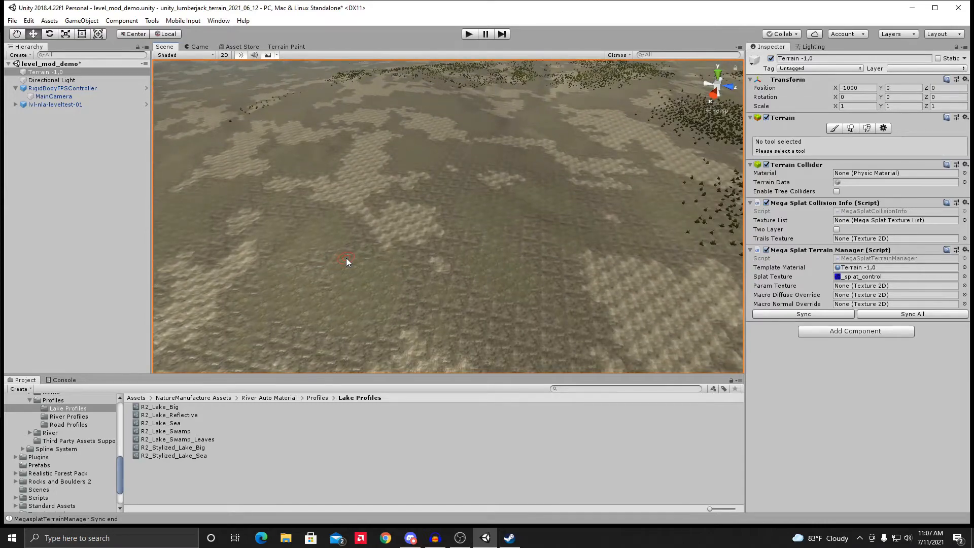
Step: Choose the grass_diff cluster texture and set the paint brush size to 2.35
left_click(286, 47)
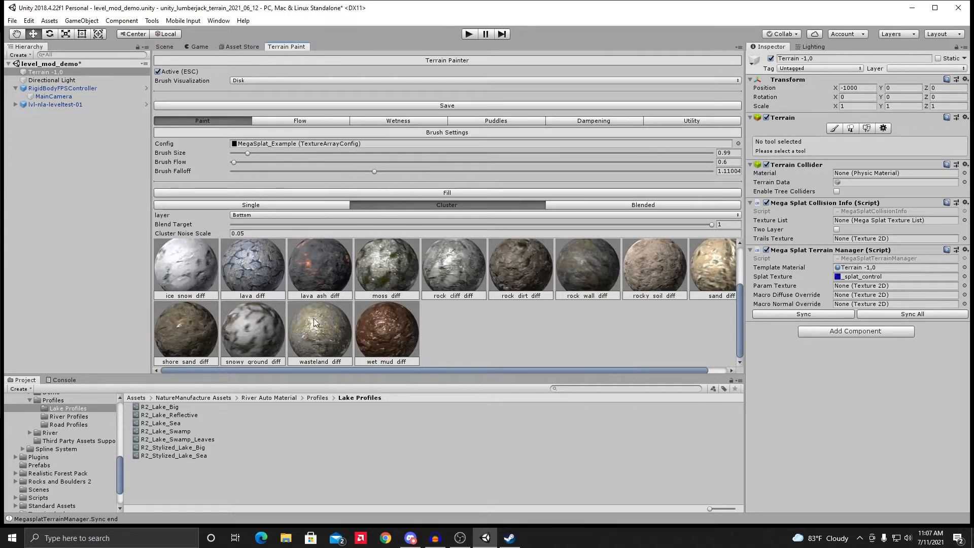
scroll(438, 328, "up", 3)
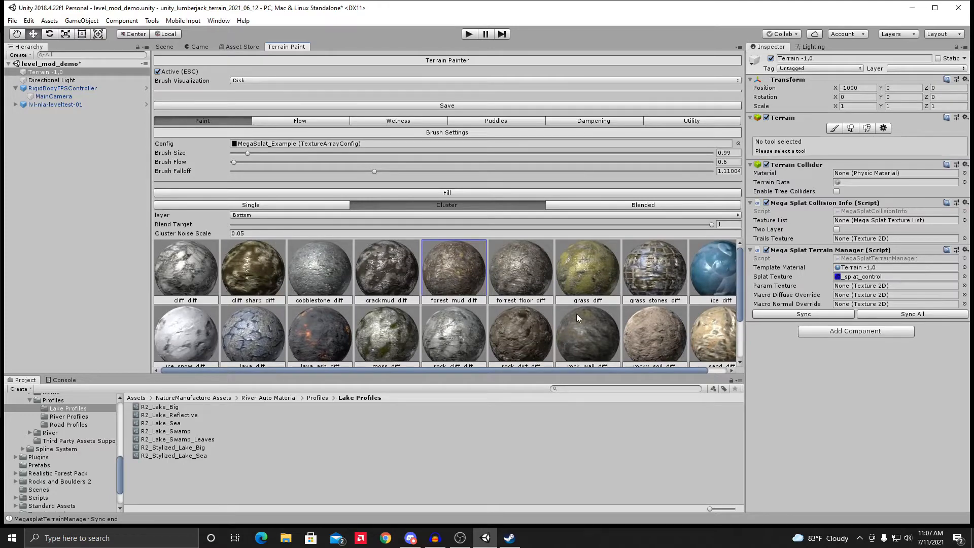
left_click(583, 265)
left_click_drag(247, 153, 270, 153)
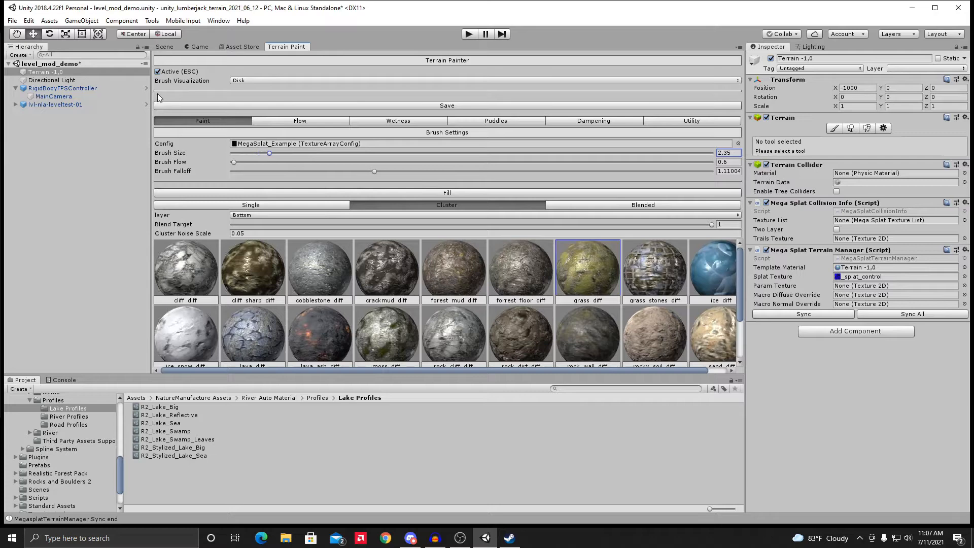
Step: Paint a patch of the grass cluster texture on the bare terrain in the Scene view, and undo the stroke
left_click(164, 46)
mouse_move(406, 205)
left_mouse_down()
mouse_move(328, 239)
mouse_move(303, 180)
mouse_move(354, 134)
mouse_move(313, 296)
mouse_move(441, 159)
mouse_move(445, 226)
mouse_move(303, 333)
mouse_move(249, 201)
mouse_move(260, 159)
mouse_move(278, 151)
mouse_move(453, 215)
left_mouse_up()
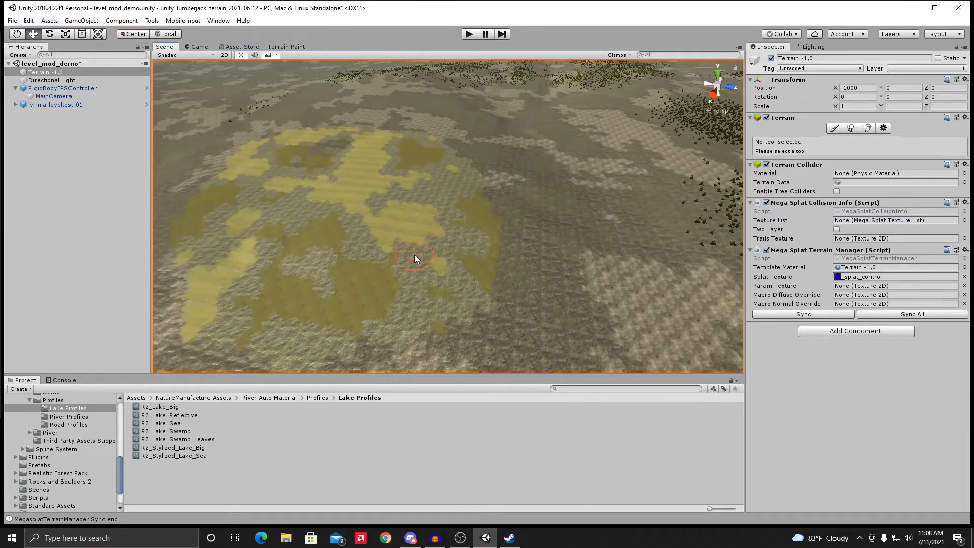
key("ctrl+z")
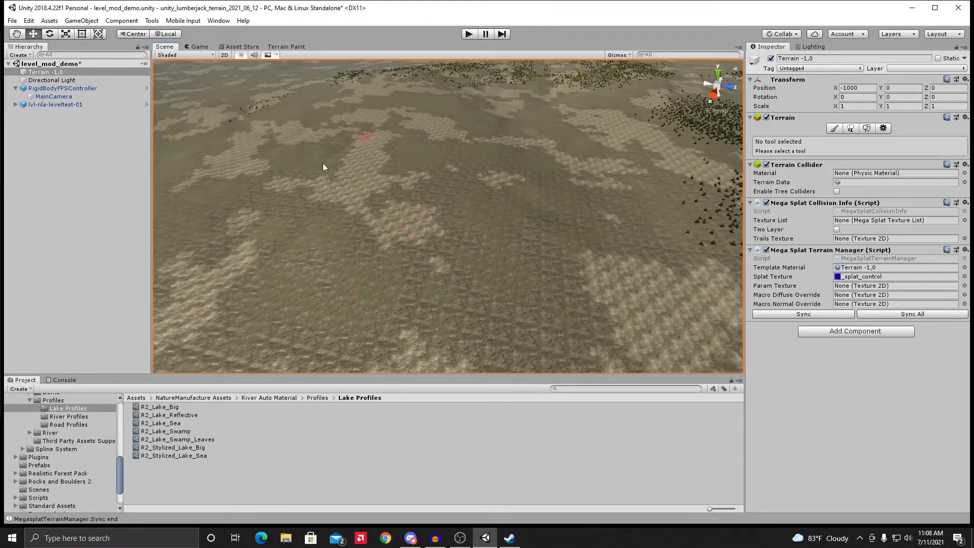
Step: Examine the blending and fine detail of the existing ground textures up close, and pull back to a wider view of the terrain
scroll(401, 237, "up", 5)
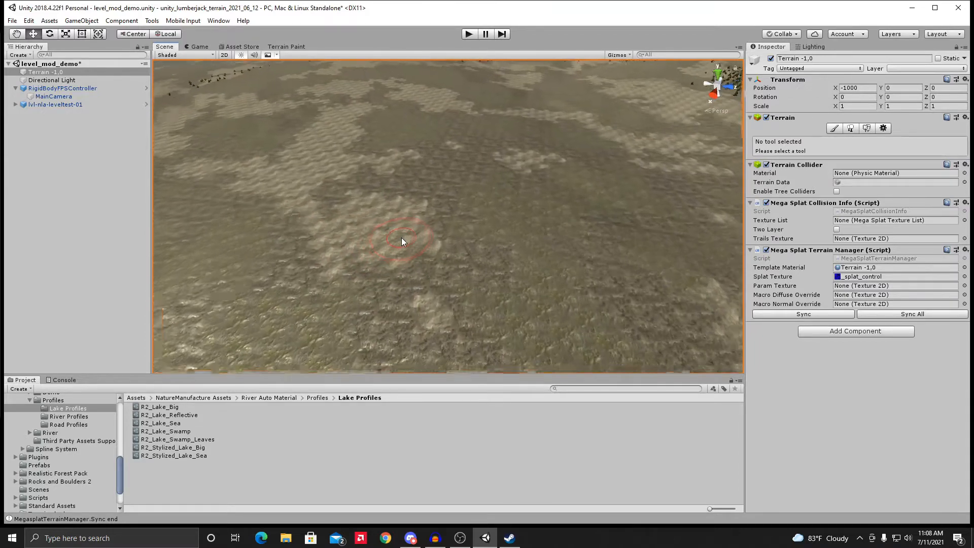
scroll(401, 237, "up", 2)
scroll(401, 237, "up", 4)
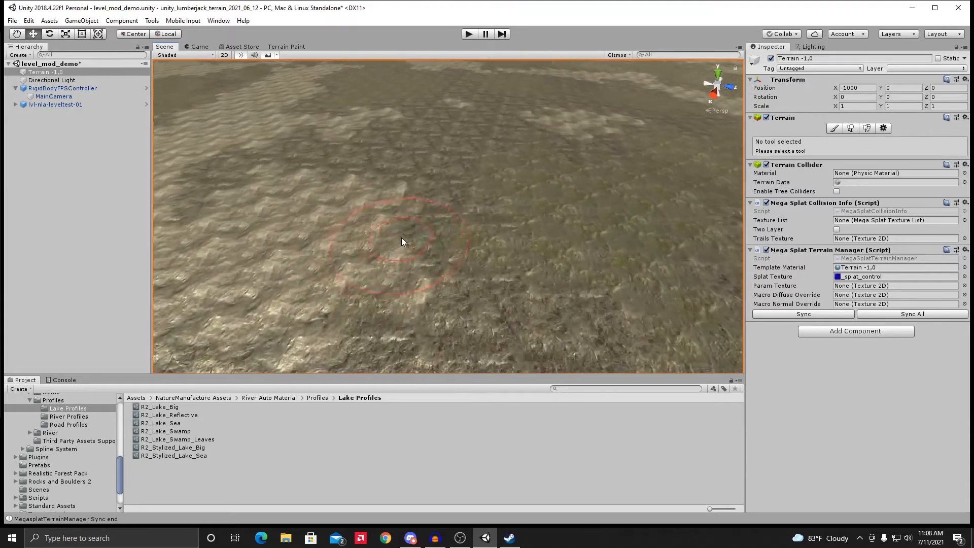
scroll(401, 241, "up", 3)
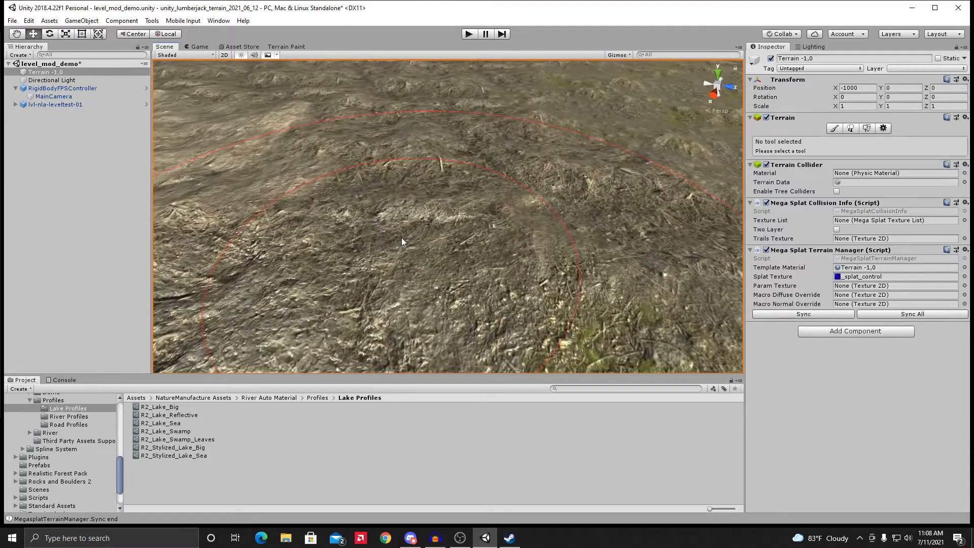
scroll(402, 241, "up", 3)
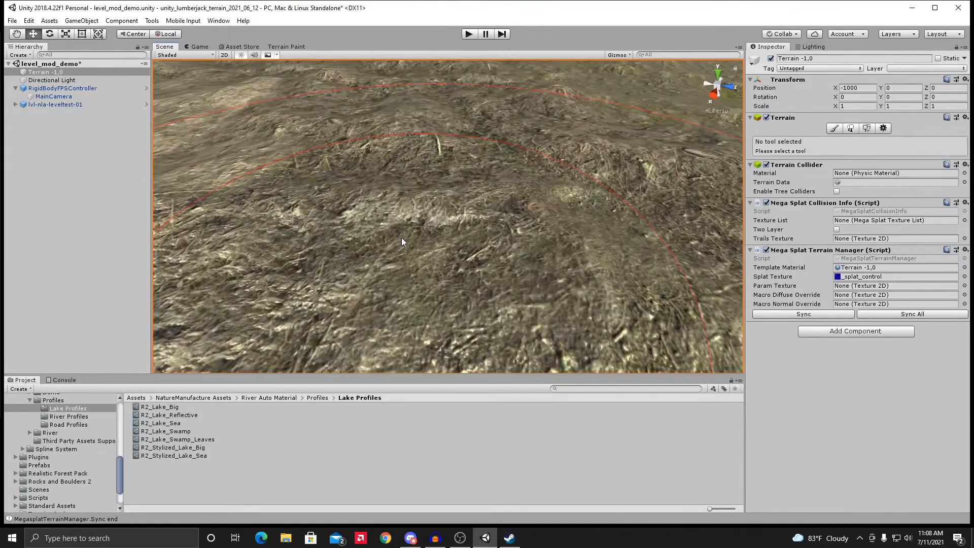
right_click_drag(374, 192, 491, 181)
mouse_move(337, 196)
right_mouse_down()
mouse_move(445, 204)
mouse_move(476, 238)
mouse_move(521, 158)
right_mouse_up()
mouse_move(521, 159)
middle_mouse_down()
mouse_move(502, 203)
mouse_move(473, 214)
mouse_move(467, 187)
mouse_move(420, 167)
mouse_move(444, 187)
mouse_move(344, 131)
mouse_move(357, 225)
mouse_move(341, 211)
mouse_move(375, 236)
middle_mouse_up()
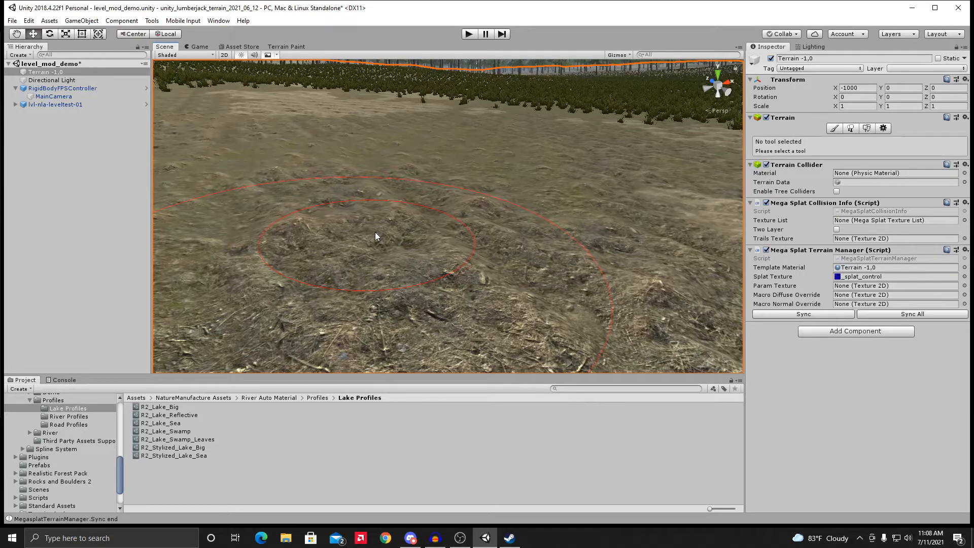
mouse_move(465, 221)
middle_mouse_down()
mouse_move(383, 212)
mouse_move(305, 152)
mouse_move(355, 177)
mouse_move(321, 130)
mouse_move(322, 113)
mouse_move(350, 224)
mouse_move(362, 216)
mouse_move(333, 181)
mouse_move(324, 237)
mouse_move(404, 200)
mouse_move(373, 148)
mouse_move(400, 131)
mouse_move(396, 191)
mouse_move(385, 126)
mouse_move(327, 163)
mouse_move(470, 148)
mouse_move(491, 159)
mouse_move(431, 160)
mouse_move(453, 185)
middle_mouse_up()
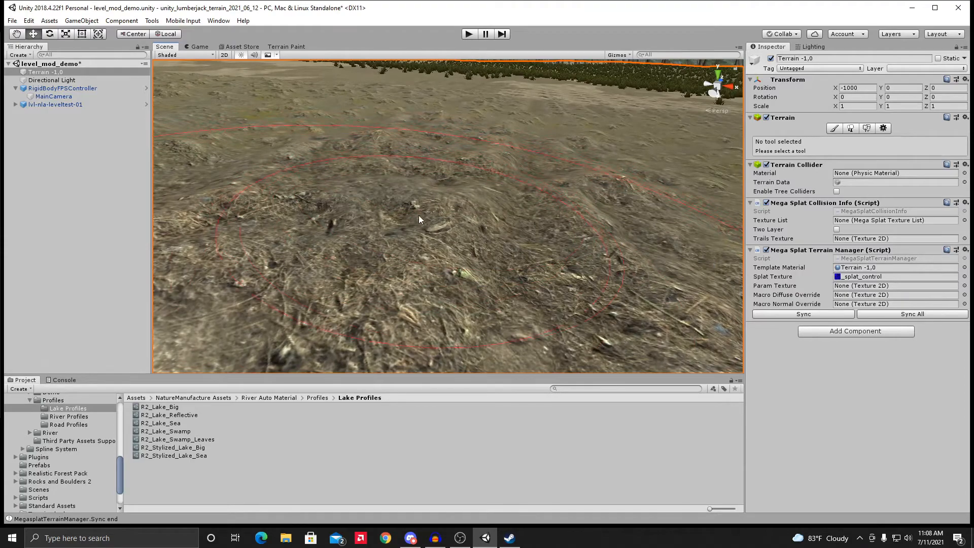
scroll(419, 219, "down", 8)
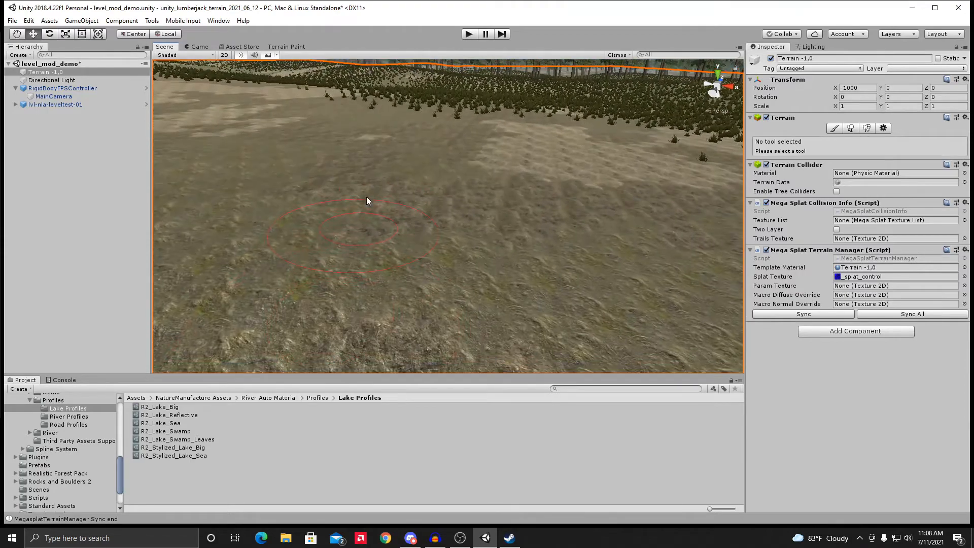
scroll(366, 196, "down", 2)
right_click_drag(411, 188, 337, 195)
middle_click_drag(336, 195, 325, 259)
scroll(361, 215, "down", 3)
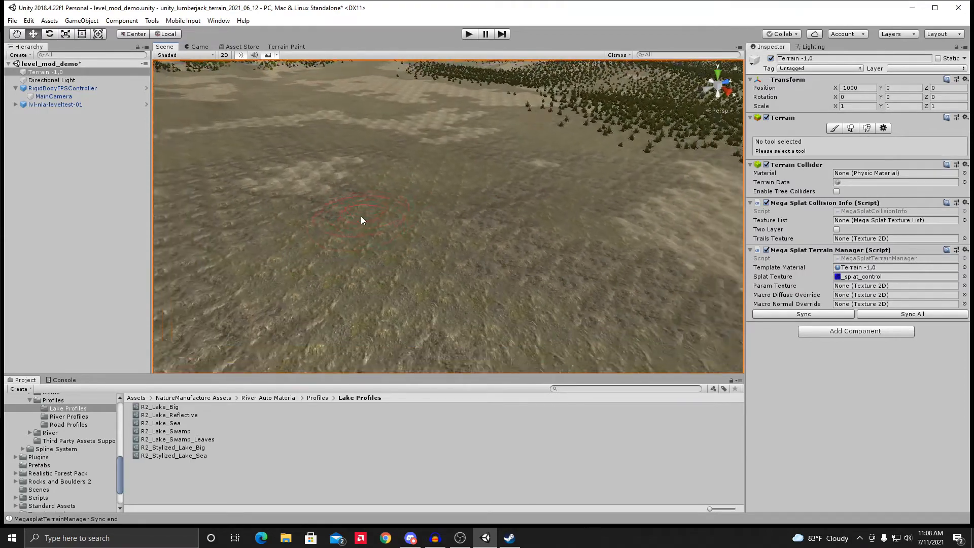
scroll(361, 217, "down", 6)
right_click_drag(399, 198, 342, 330)
Step: Choose the forest_mud_diff cluster texture in the Terrain Painter and look over the remaining cluster textures
left_click(294, 46)
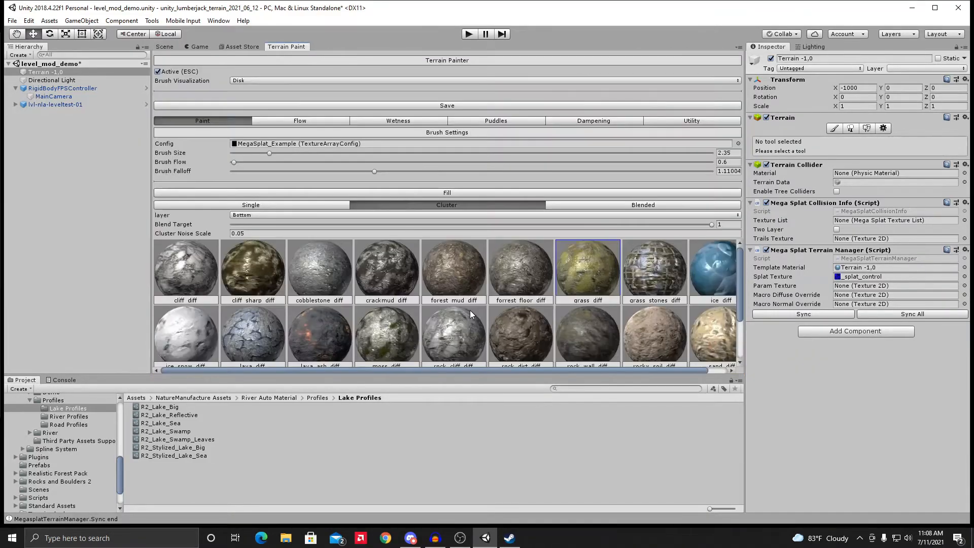
left_click(451, 268)
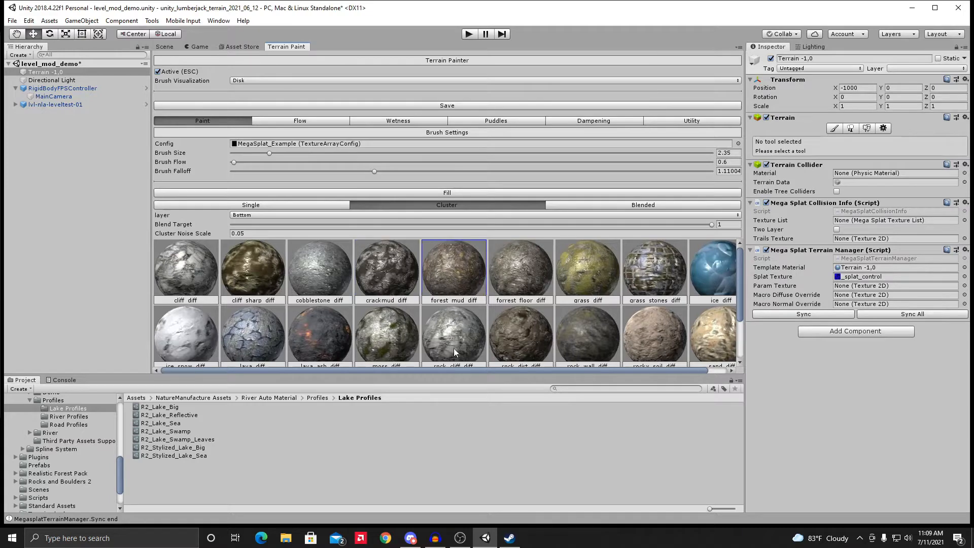
scroll(439, 330, "down", 2)
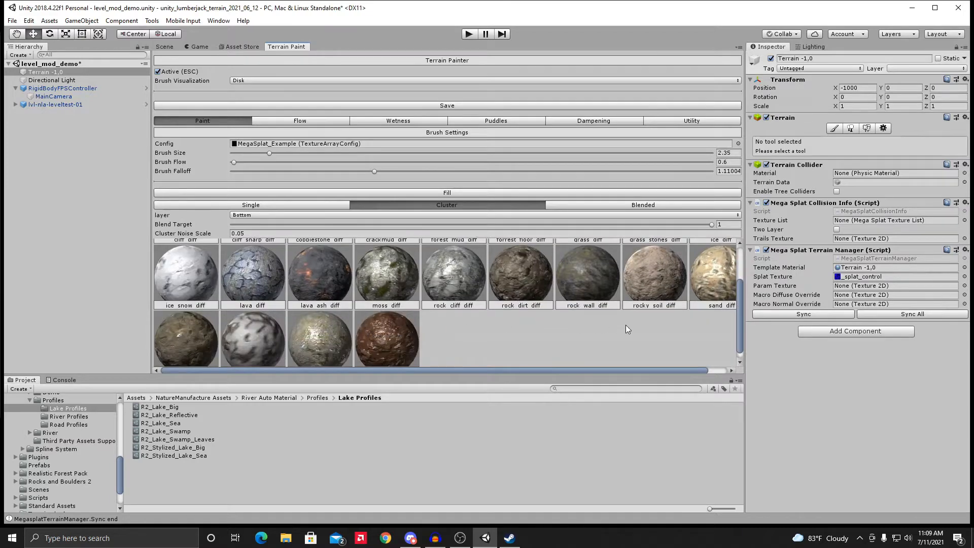
Step: Look over the remaining cluster textures in the Terrain Painter and choose crackmud_diff
scroll(487, 346, "down", 1)
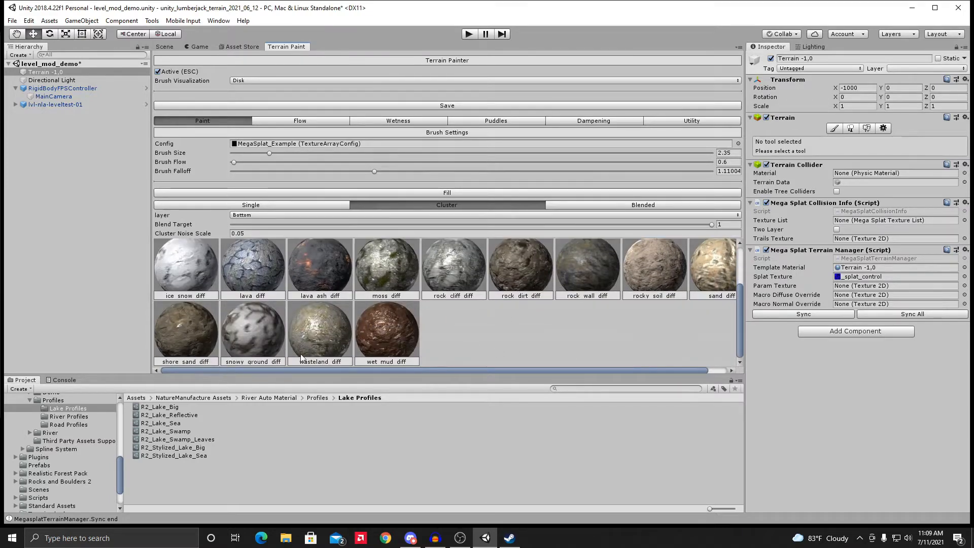
left_click(389, 325)
scroll(456, 281, "up", 3)
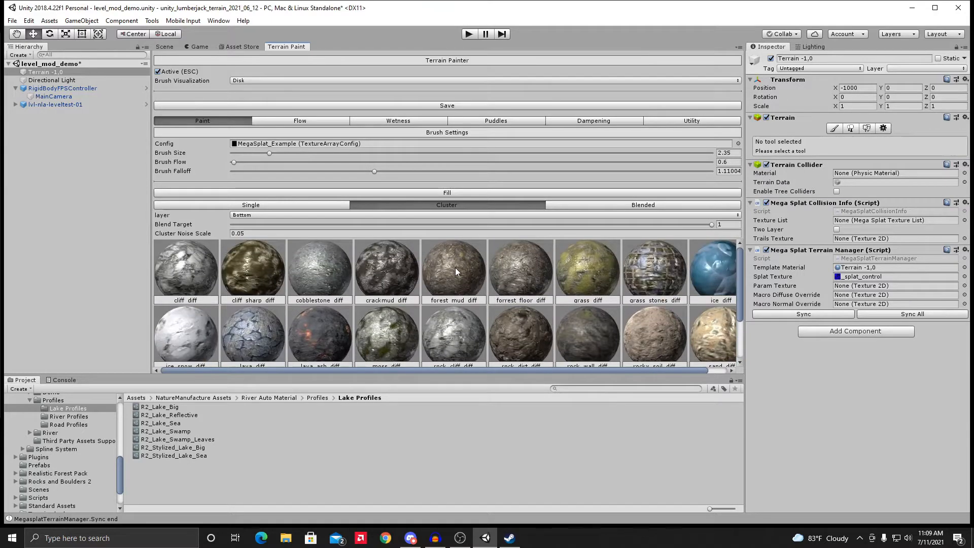
scroll(455, 289, "down", 1)
scroll(454, 294, "up", 1)
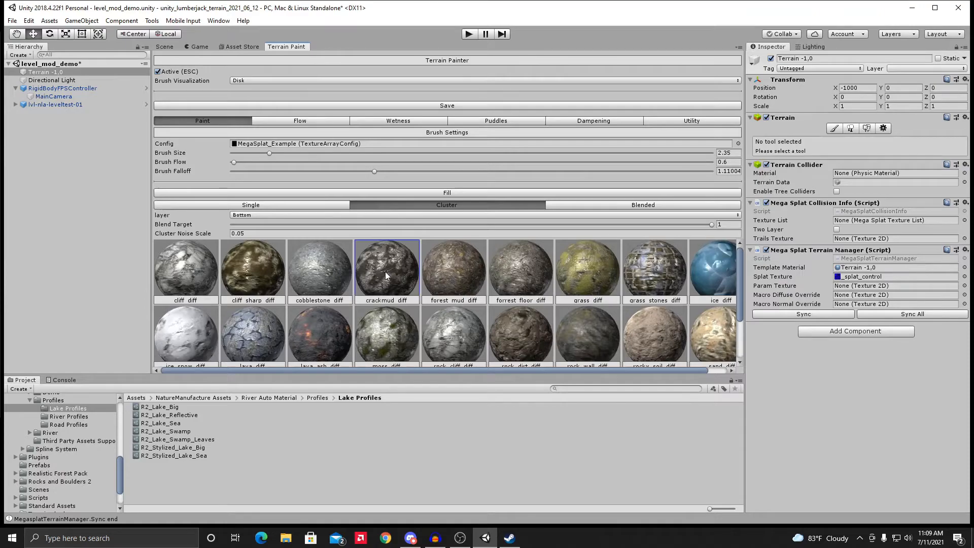
Step: Paint a patch of the crackmud cluster texture on the bare terrain in the Scene view
left_click(164, 46)
scroll(294, 240, "up", 3)
mouse_move(320, 240)
middle_mouse_down()
mouse_move(354, 217)
mouse_move(420, 212)
mouse_move(400, 171)
mouse_move(624, 132)
middle_mouse_up()
scroll(400, 172, "up", 3)
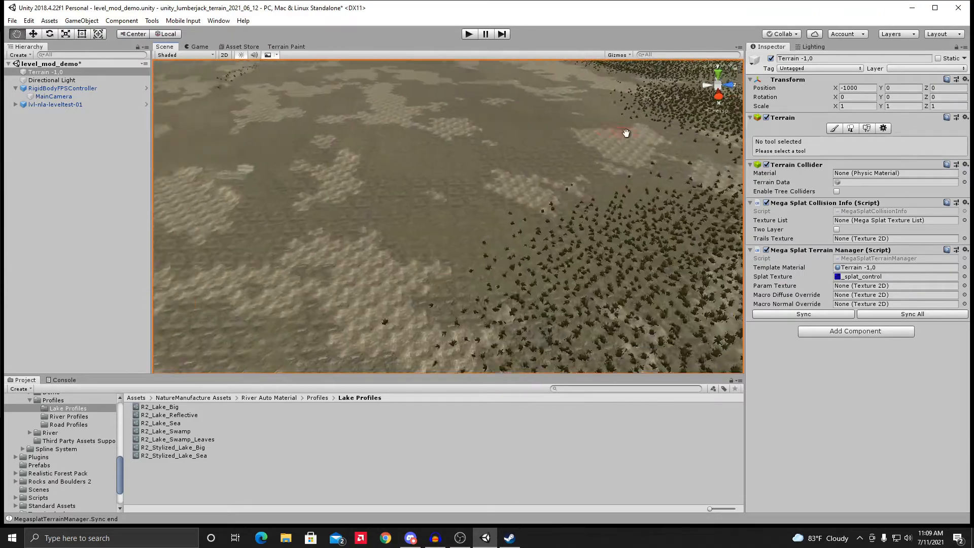
scroll(492, 218, "up", 3)
mouse_move(383, 224)
left_mouse_down()
mouse_move(431, 241)
mouse_move(316, 224)
mouse_move(391, 282)
mouse_move(439, 287)
left_mouse_up()
Step: Examine the painted crackmud patch and its blended edges up close, and undo the paint stroke
middle_click_drag(413, 251, 428, 210)
scroll(427, 209, "up", 15)
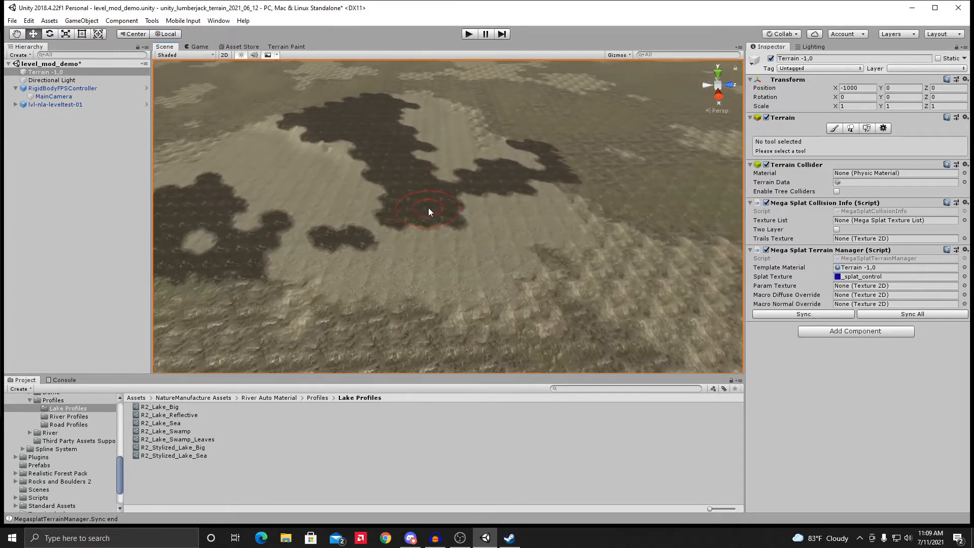
scroll(428, 196, "up", 6)
right_click_drag(419, 196, 451, 205)
mouse_move(412, 210)
middle_mouse_down()
mouse_move(453, 147)
mouse_move(435, 141)
middle_mouse_up()
right_click_drag(465, 191, 215, 174)
middle_click_drag(215, 174, 310, 237)
scroll(399, 214, "down", 10)
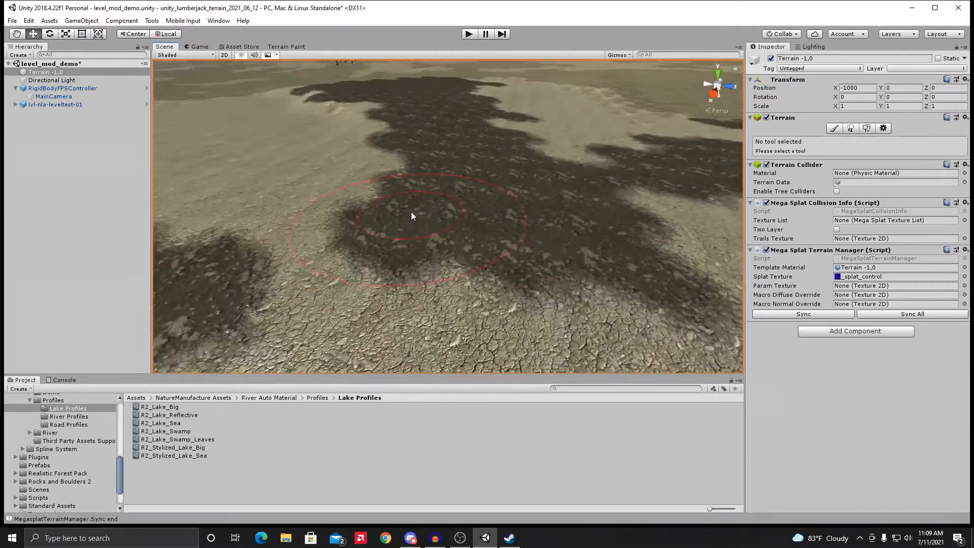
scroll(402, 219, "down", 5)
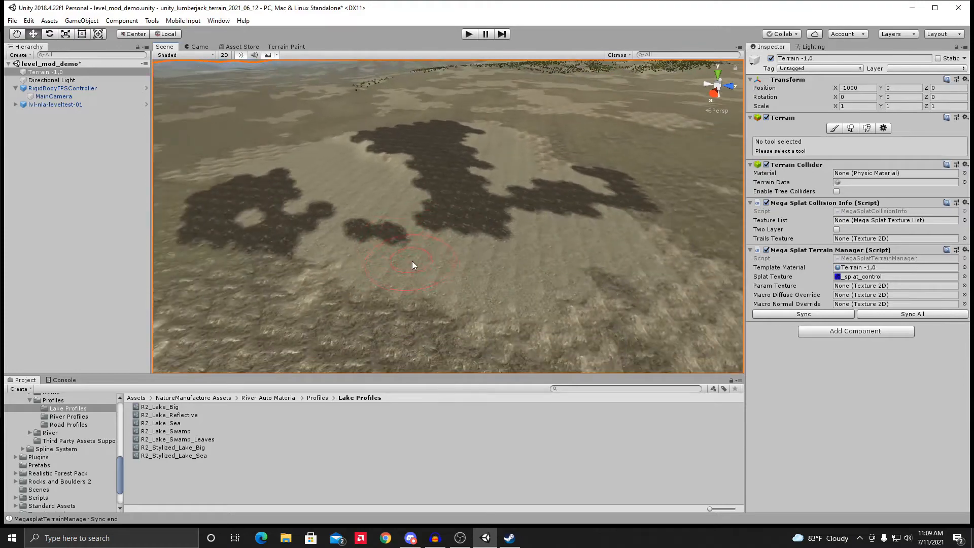
left_click_drag(402, 241, 428, 252, "alt")
key("ctrl+z")
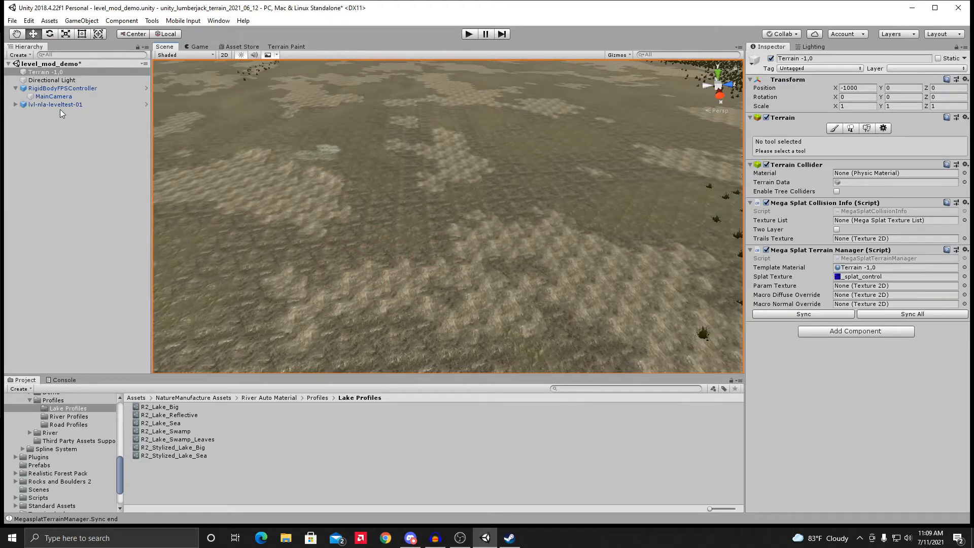
Step: Save the terrain painting in the Terrain Painter and return to the Scene view
left_click(285, 47)
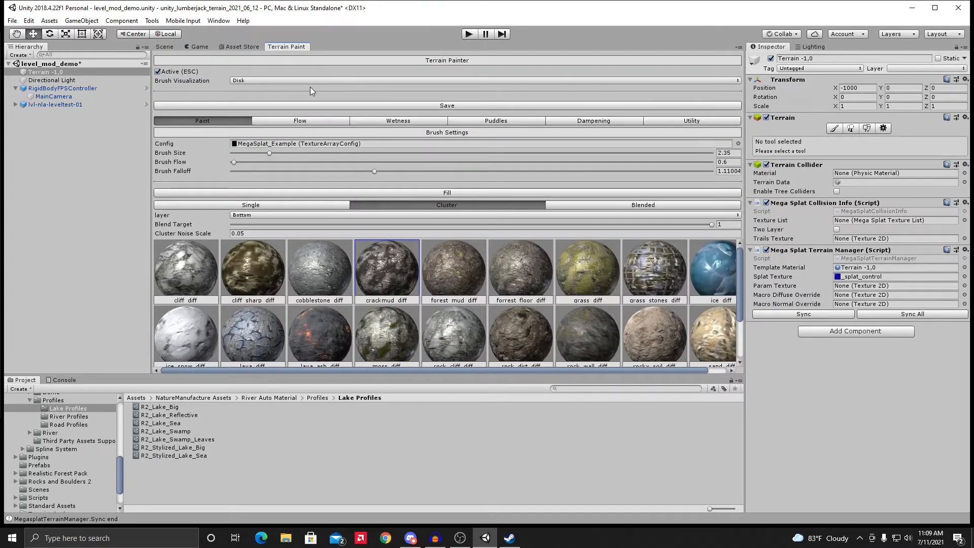
left_click(447, 106)
left_click(164, 47)
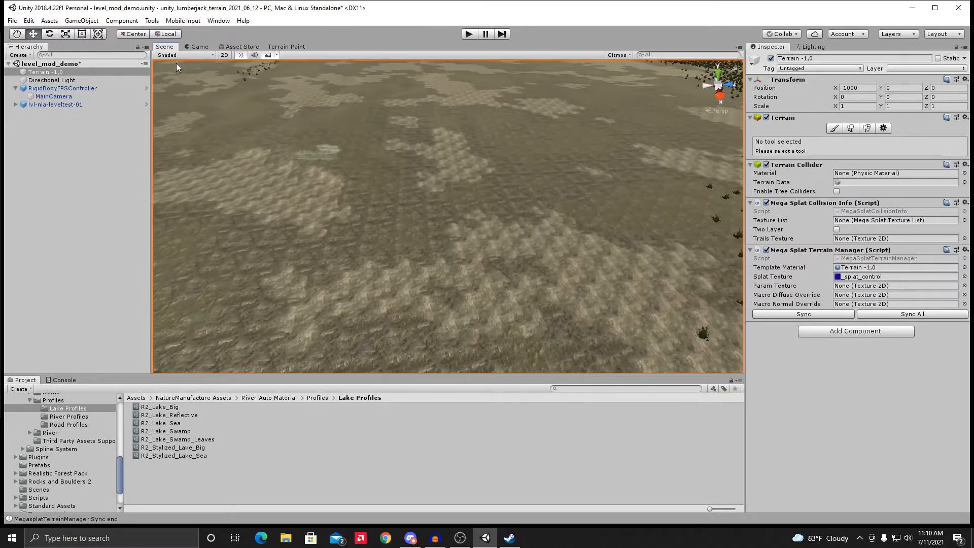
Step: Collapse RigidBodyFPSController in the hierarchy, select the lvl-nla-leveltest-01 prefab and expand it to show its child objects
right_click_drag(468, 199, 325, 238)
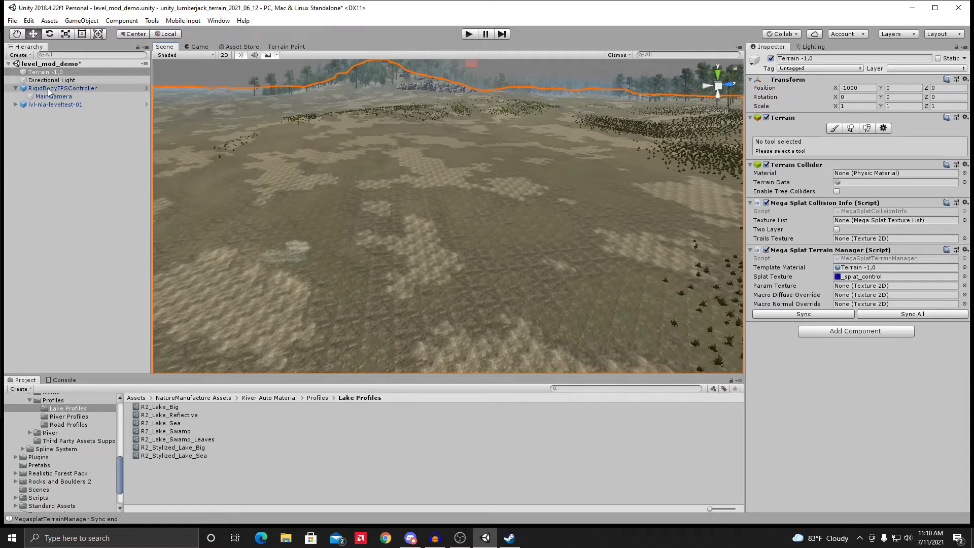
left_click(15, 88)
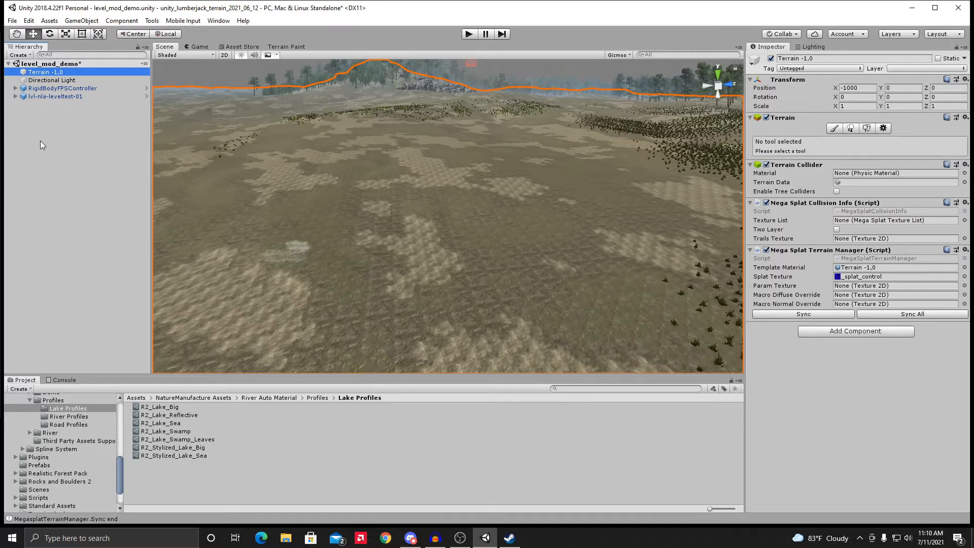
left_click(46, 96)
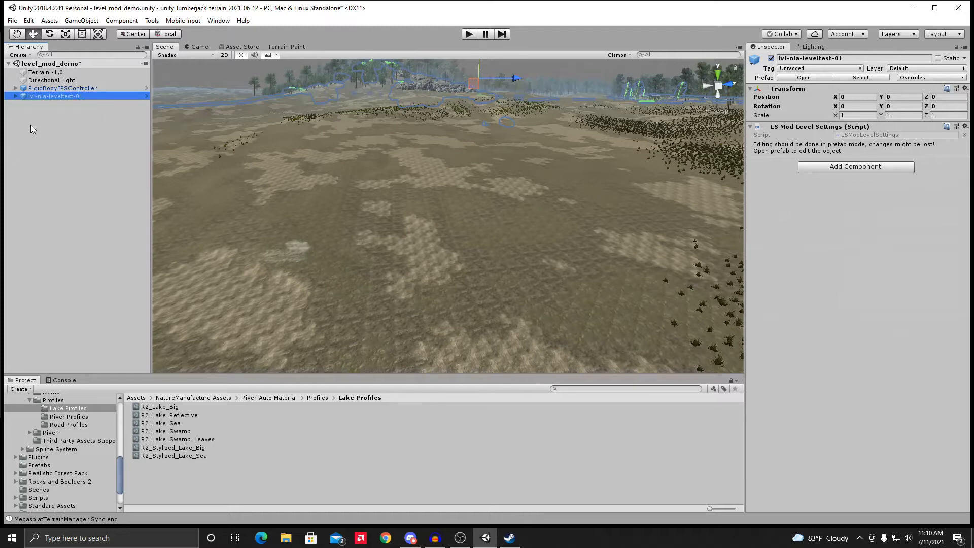
left_click(15, 96)
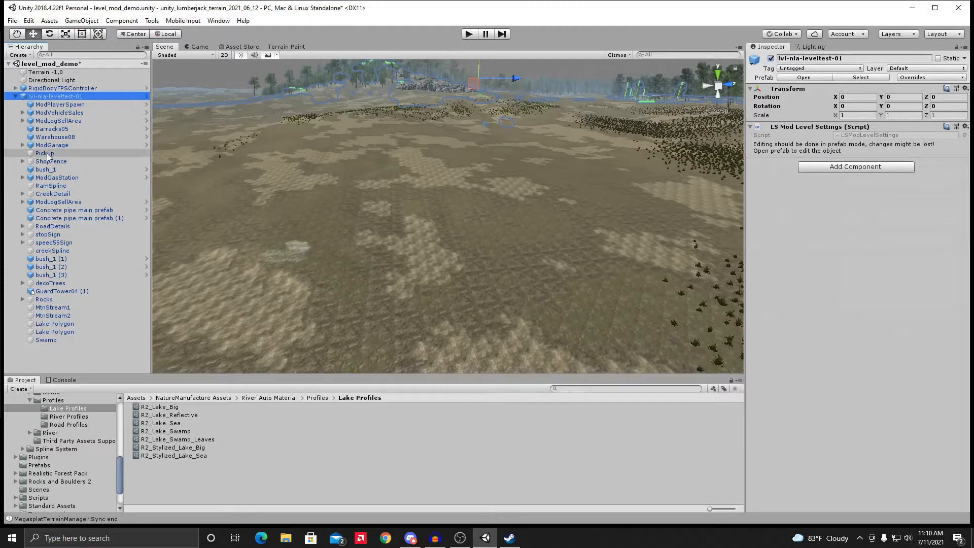
Step: Examine the level from above the forest, closing in on the fenced lot with the large white building
right_click_drag(254, 192, 357, 161)
middle_click_drag(357, 162, 339, 216)
right_click_drag(339, 215, 435, 203)
middle_click_drag(435, 202, 433, 361)
right_click_drag(429, 263, 441, 239)
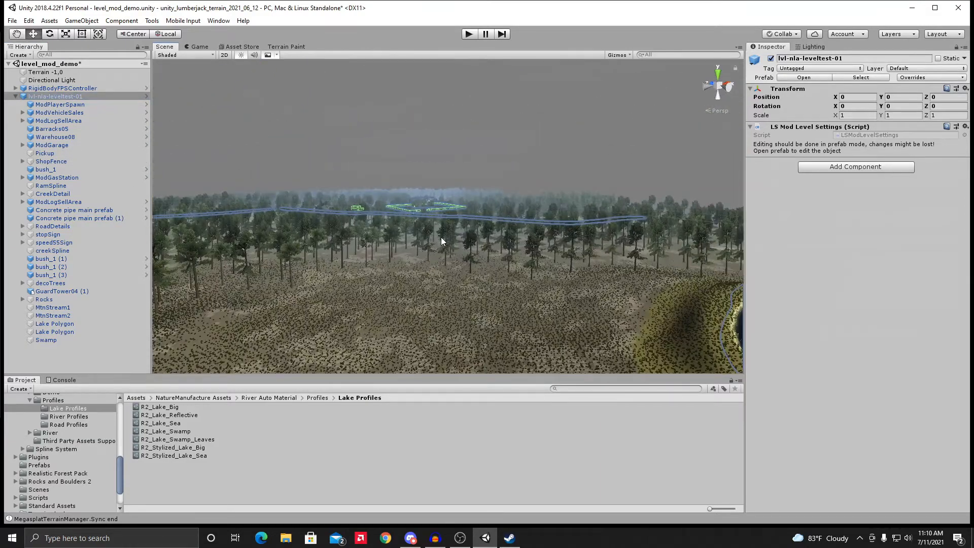
scroll(442, 238, "up", 8)
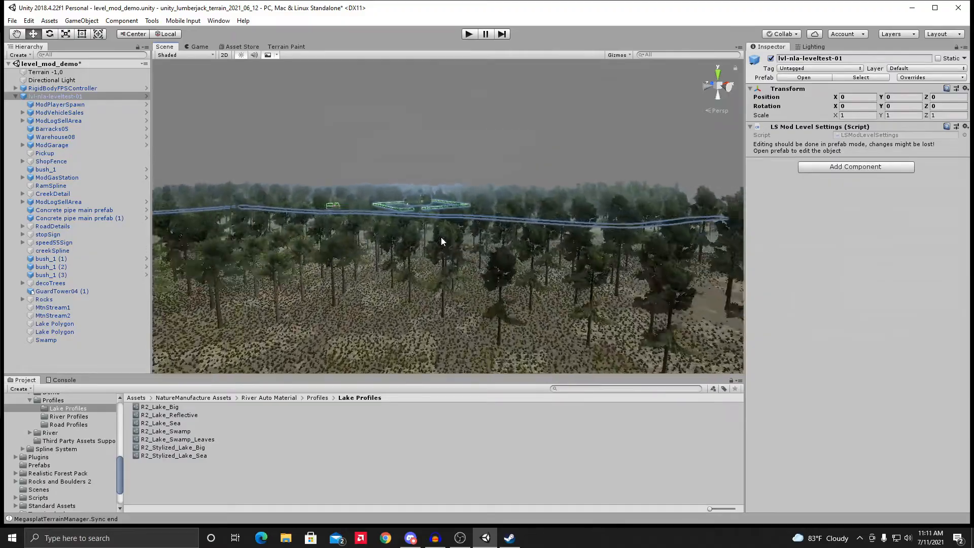
scroll(442, 237, "up", 10)
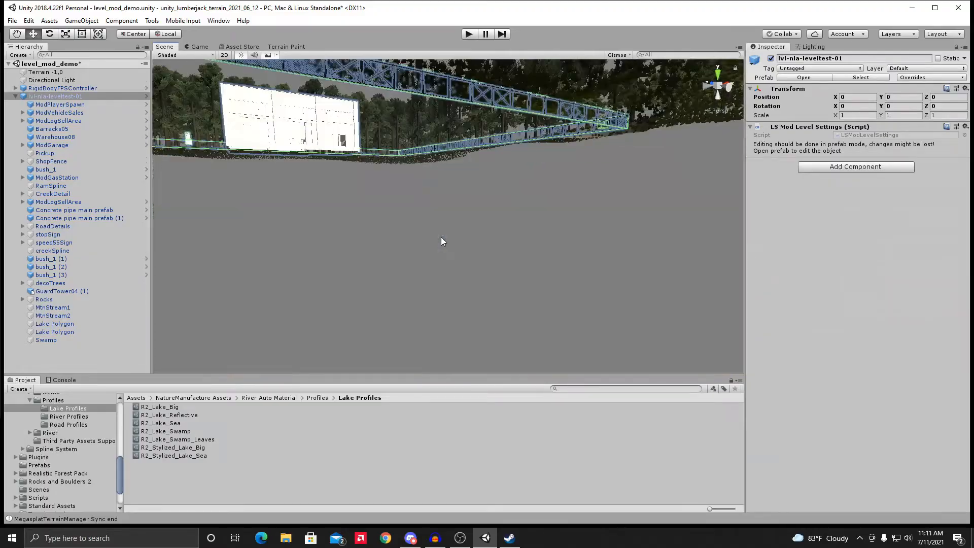
middle_click_drag(322, 154, 314, 285)
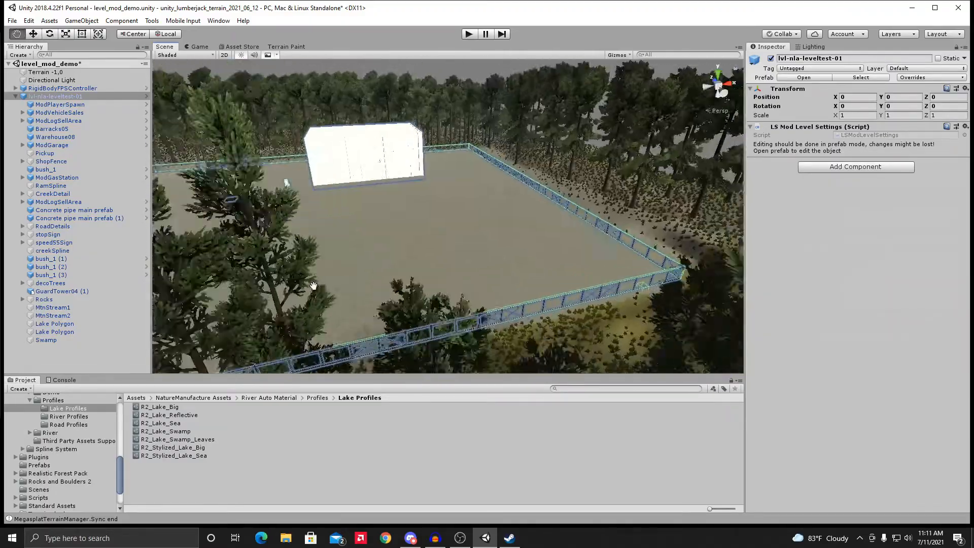
scroll(354, 260, "up", 5)
middle_click_drag(352, 258, 341, 318)
right_click_drag(342, 317, 398, 255)
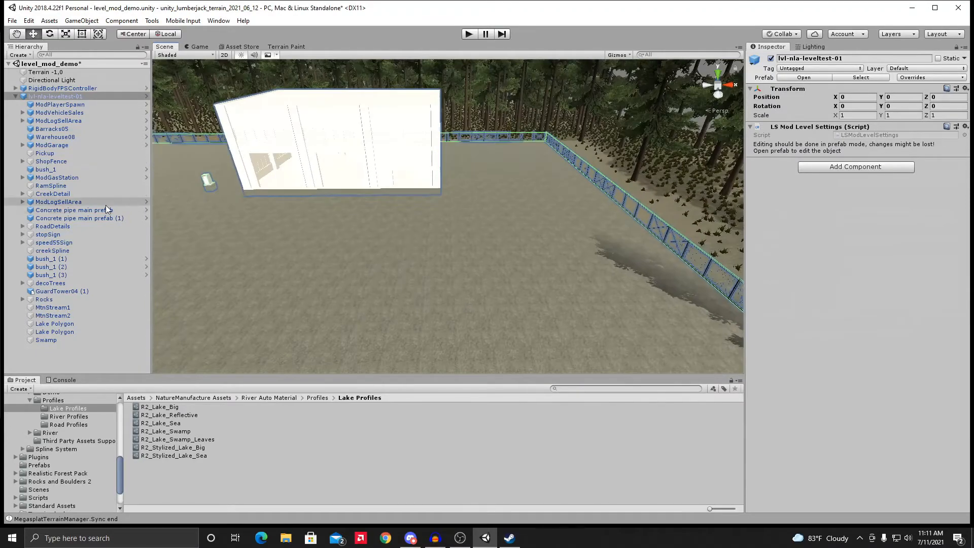
Step: Select the Pickup placeholder and the ModPlayerSpawn object in turn to inspect their placement on the lot and prefab settings
left_click(41, 153)
right_click_drag(274, 224, 310, 230)
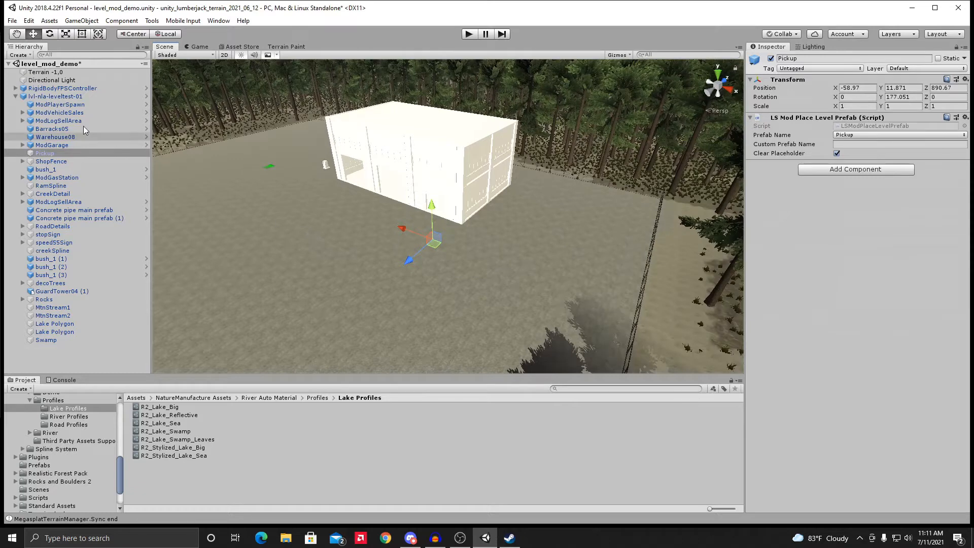
left_click(60, 105)
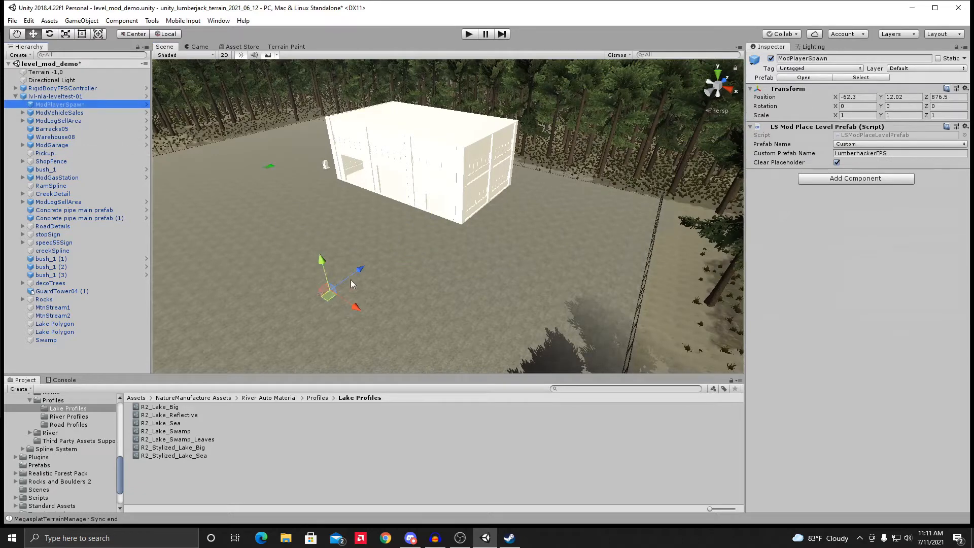
right_click_drag(388, 300, 352, 300)
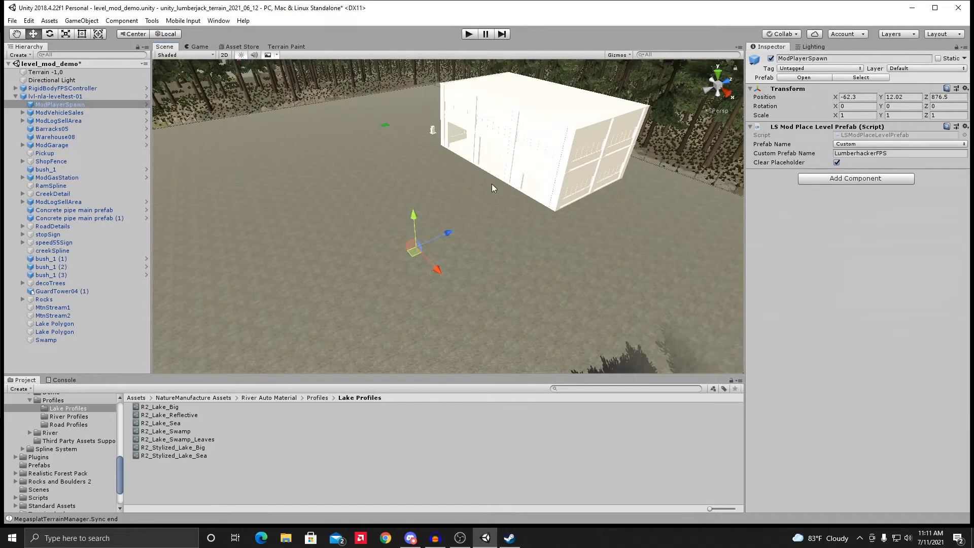
Step: Select the ModGasStation placeholder and inspect it and its surroundings beside the road
right_click_drag(474, 239, 498, 241)
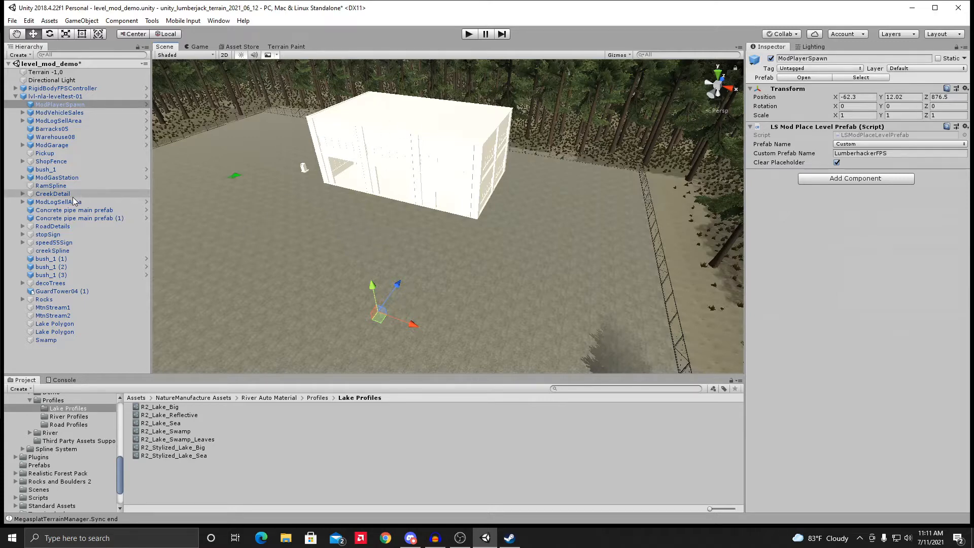
left_click(66, 178)
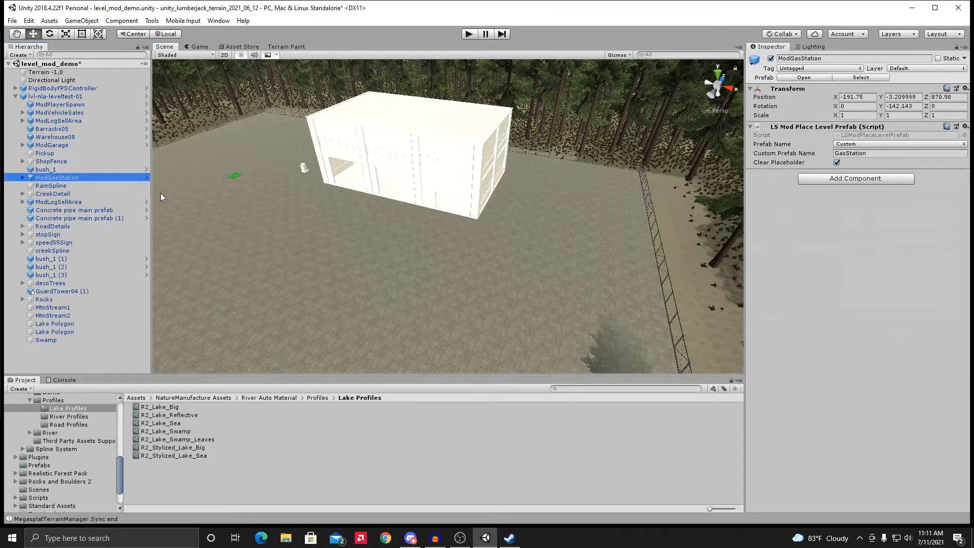
right_click_drag(508, 271, 339, 221)
middle_click_drag(340, 220, 324, 242)
scroll(323, 243, "up", 6)
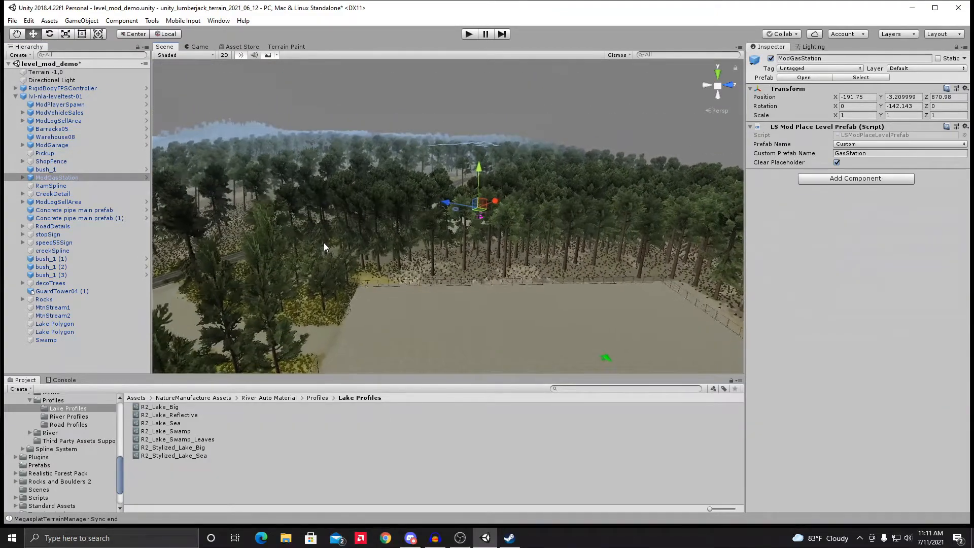
scroll(324, 243, "up", 8)
right_click_drag(293, 227, 390, 62)
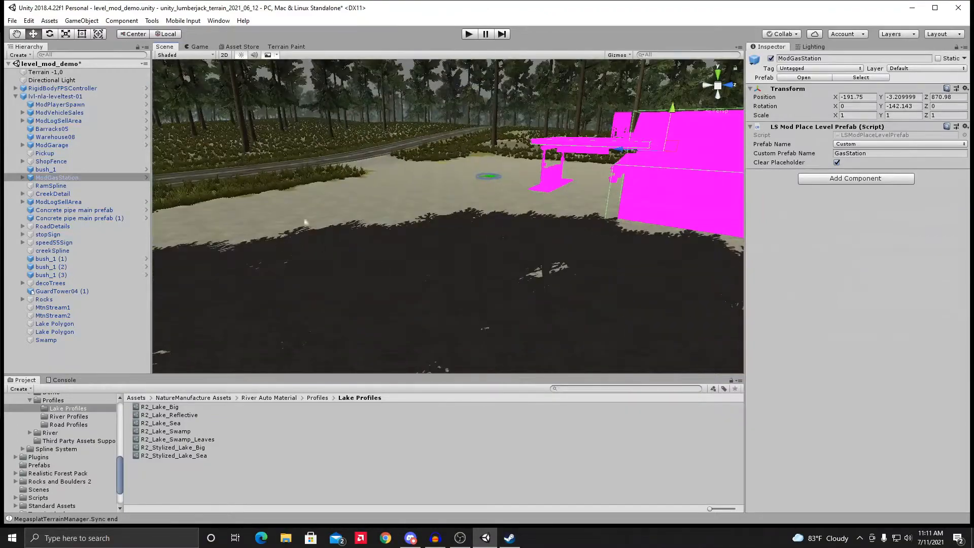
scroll(390, 62, "up", 4)
middle_click_drag(431, 213, 217, 169)
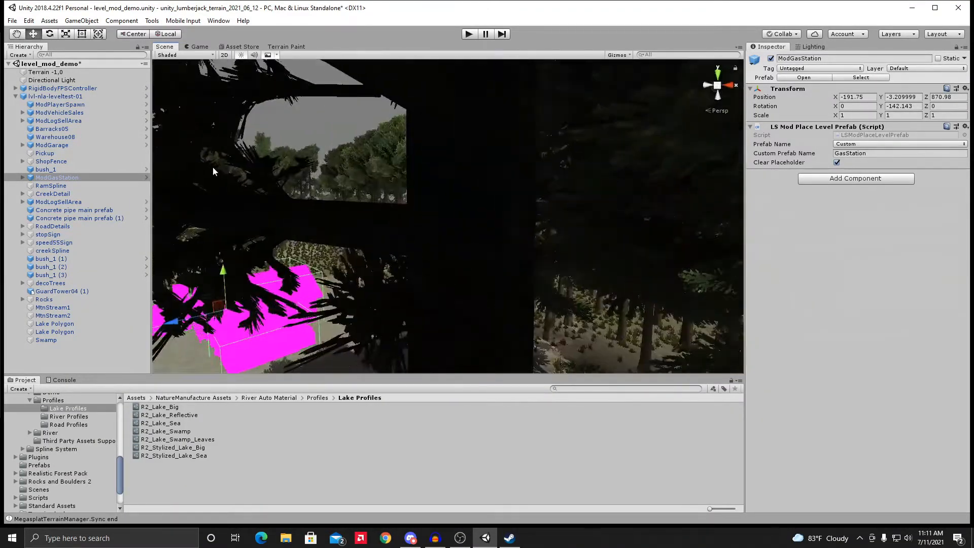
right_click_drag(217, 170, 192, 165)
key("f")
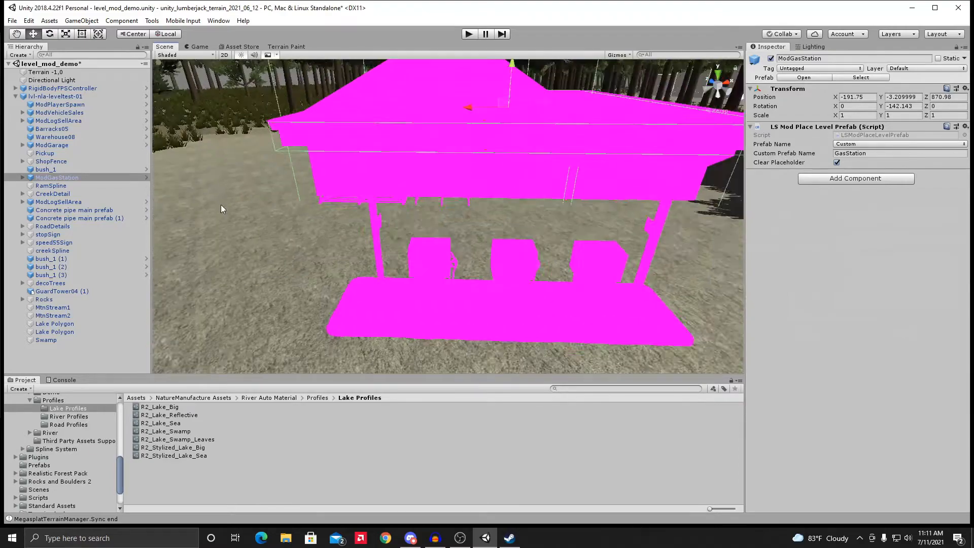
scroll(355, 218, "down", 4)
left_click_drag(373, 214, 271, 223, "alt")
middle_click_drag(357, 234, 370, 248)
left_click_drag(370, 248, 353, 178, "alt")
middle_click_drag(352, 178, 352, 196)
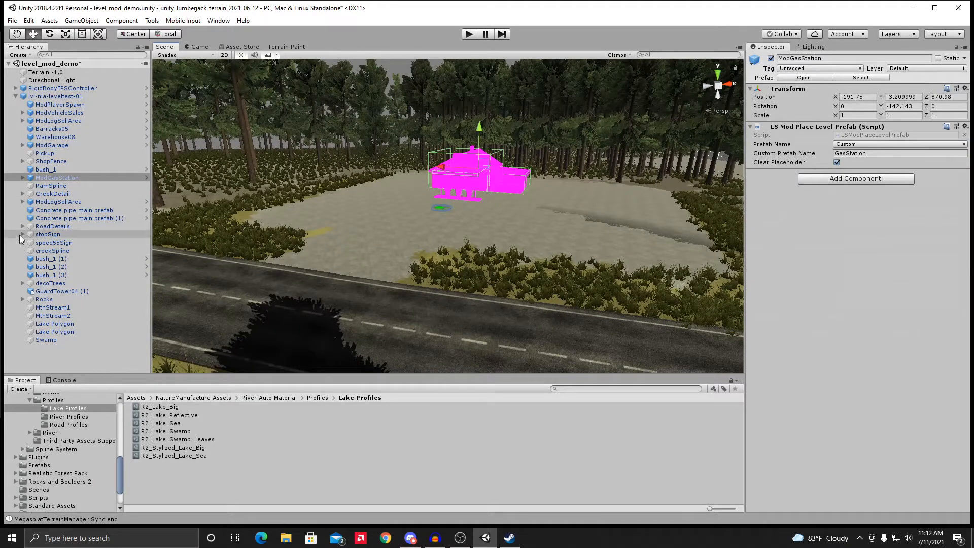
Step: Select the existing RamSpline road and view its course through the forest
left_click(54, 185)
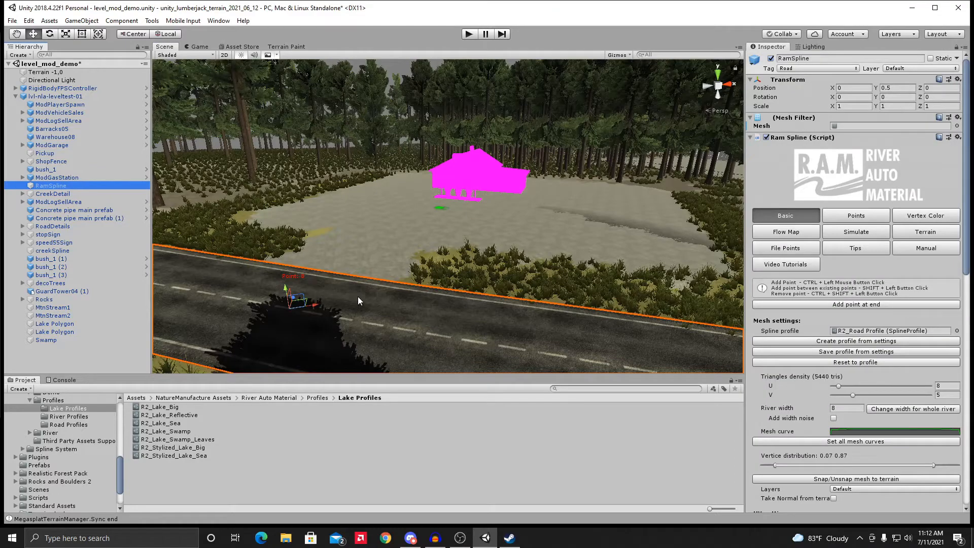
right_click_drag(400, 264, 310, 226)
scroll(344, 247, "down", 4)
scroll(344, 247, "down", 4)
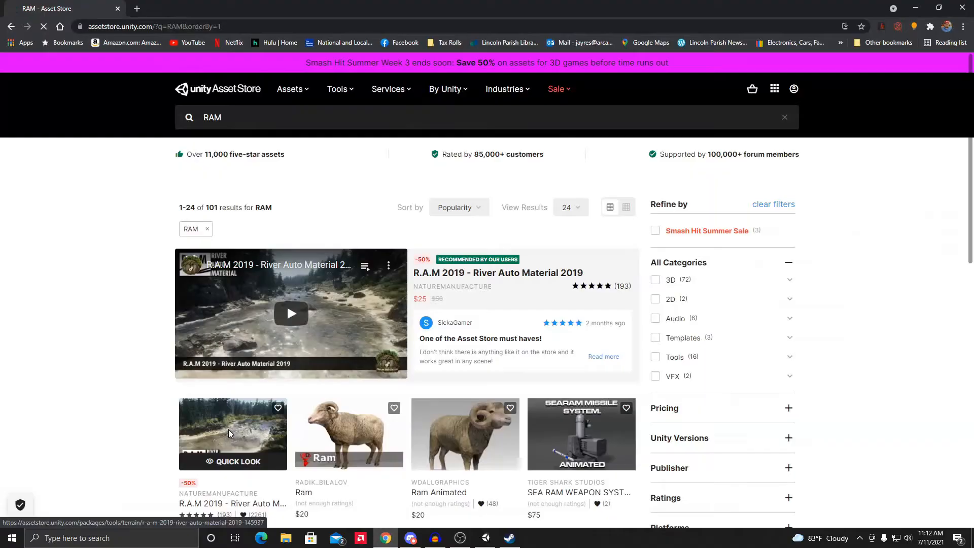
Step: Open the R.A.M 2019 - River Auto Material 2019 page in the Asset Store, review it, and return to Unity
left_click(228, 429)
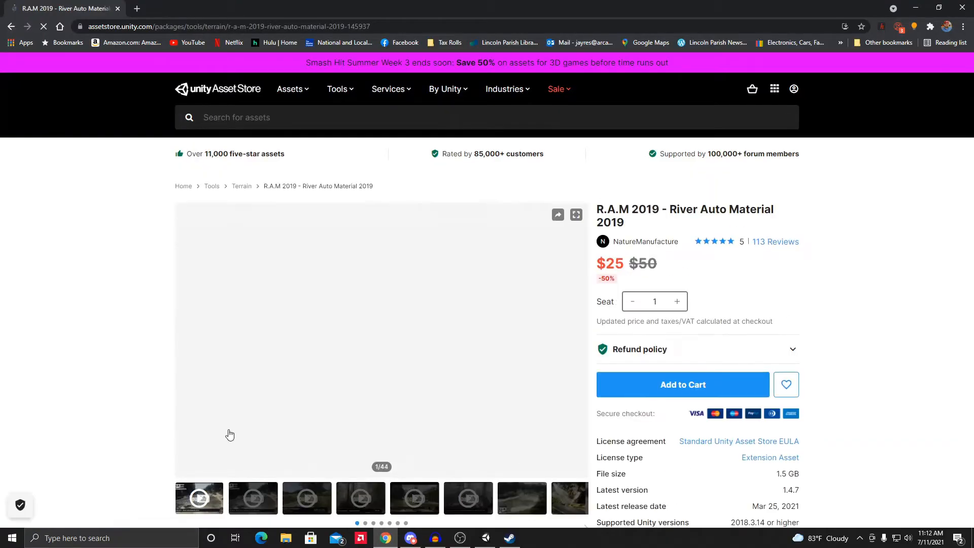
scroll(128, 365, "down", 3)
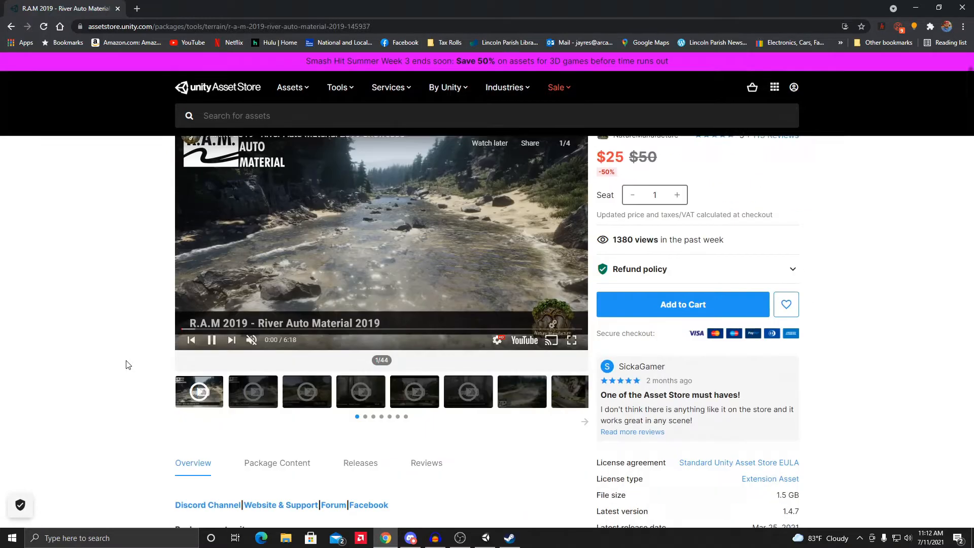
scroll(129, 365, "up", 3)
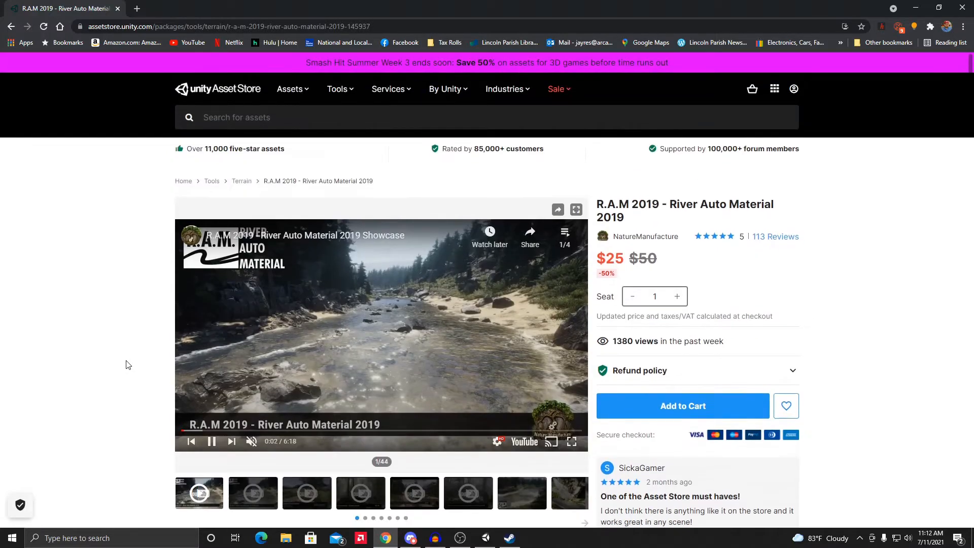
scroll(129, 366, "down", 1)
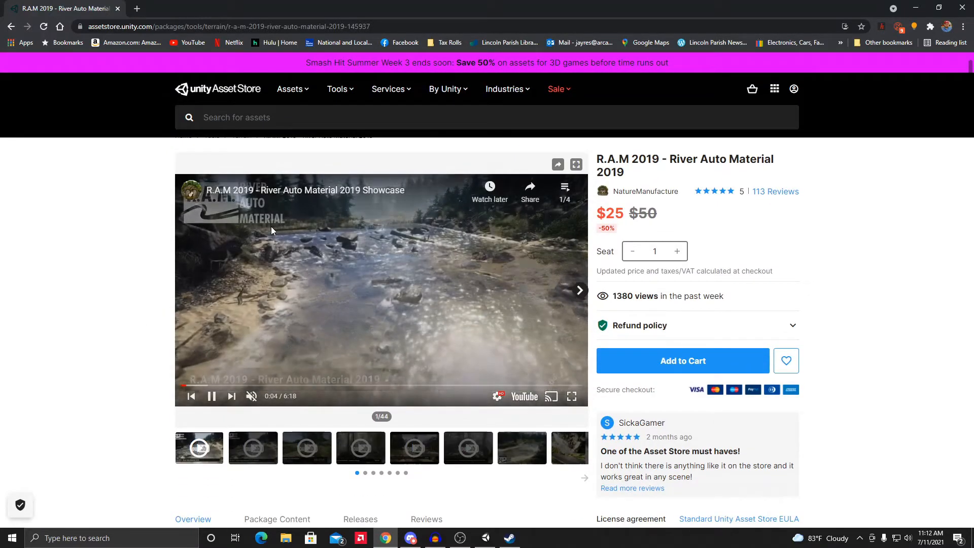
middle_click(89, 261)
middle_click(88, 244)
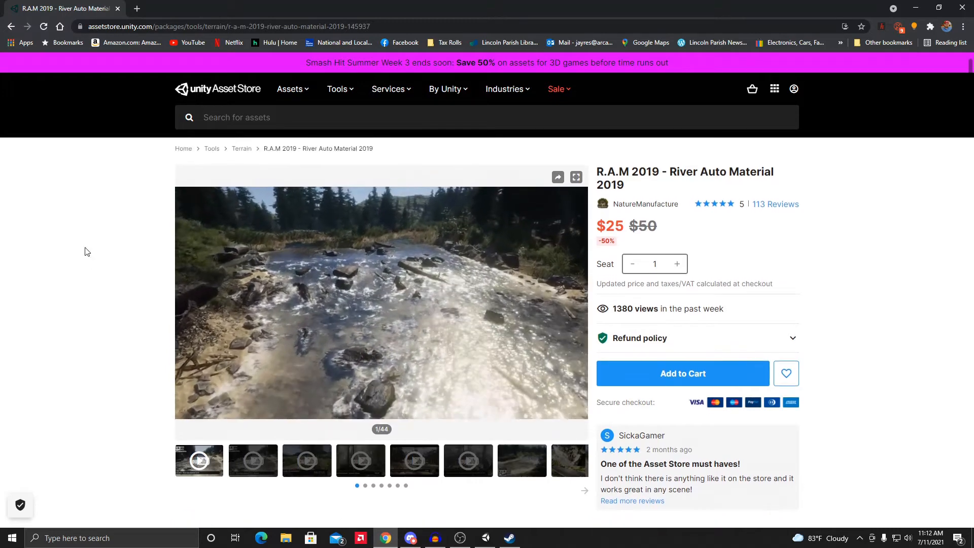
scroll(122, 277, "down", 2)
scroll(121, 276, "up", 1)
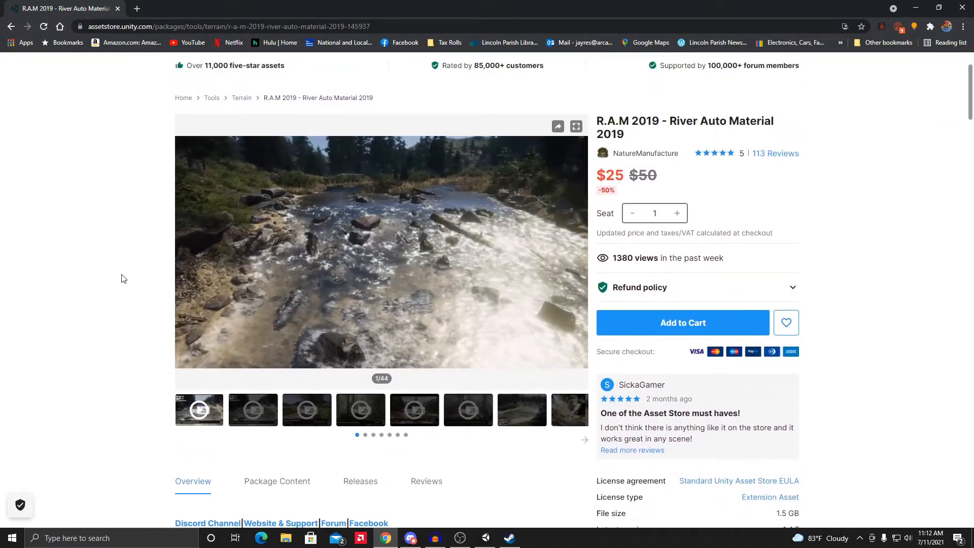
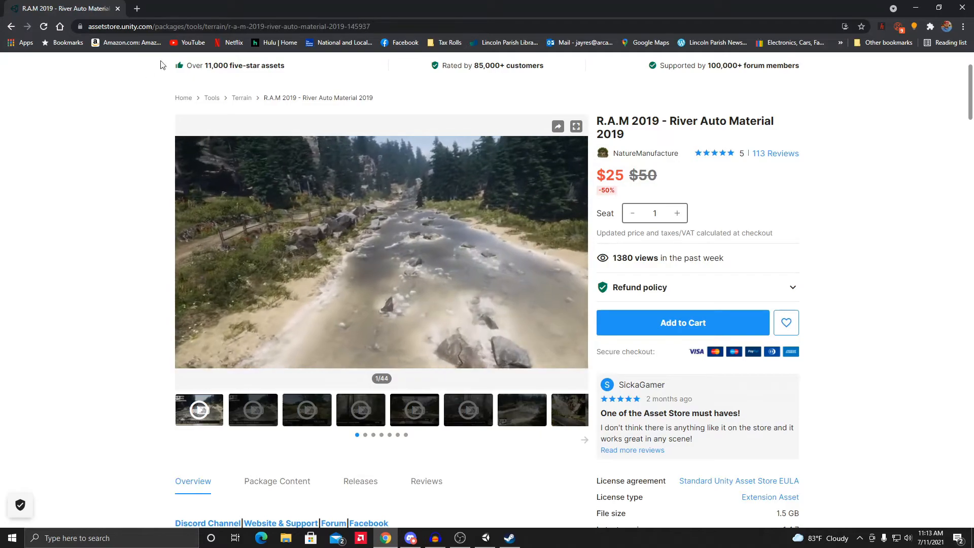
left_click(915, 8)
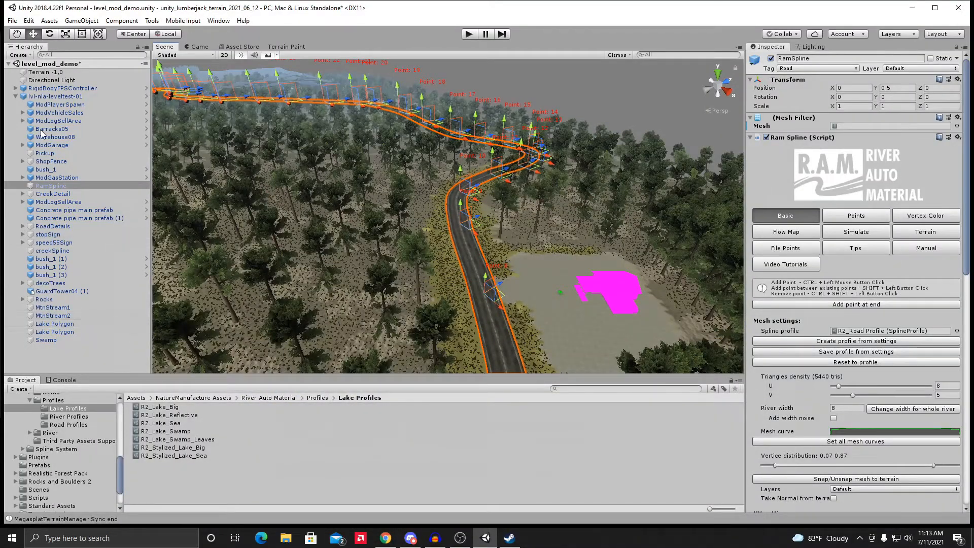
left_click(49, 21)
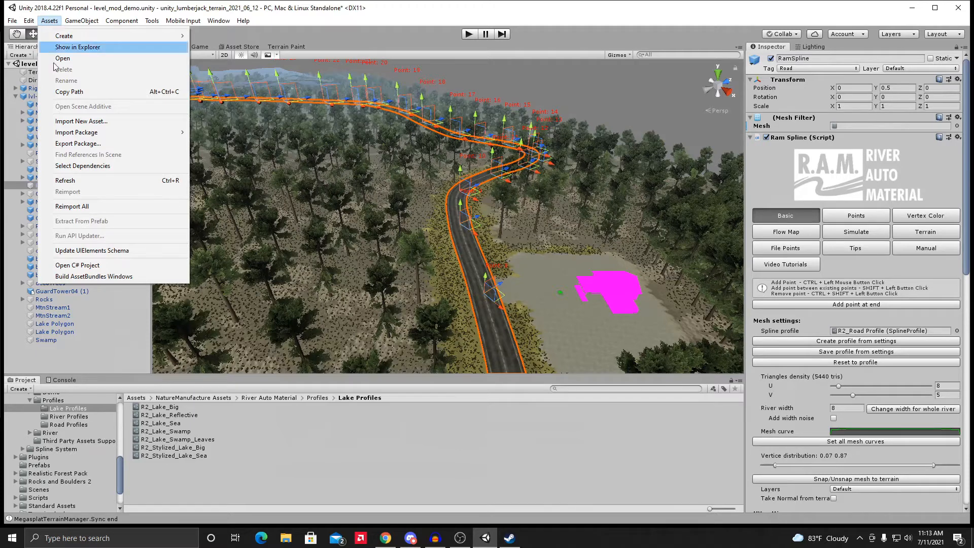
mouse_move(96, 134)
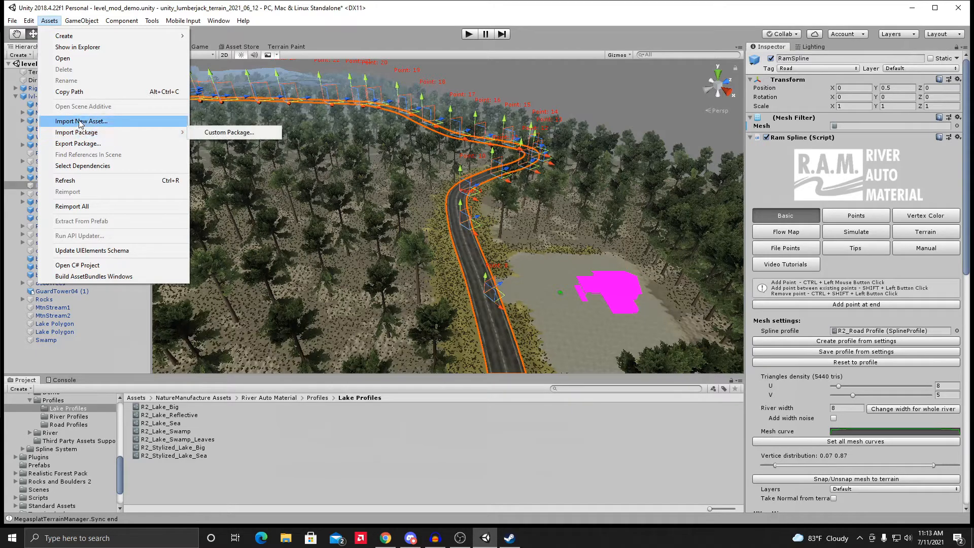
left_click(395, 24)
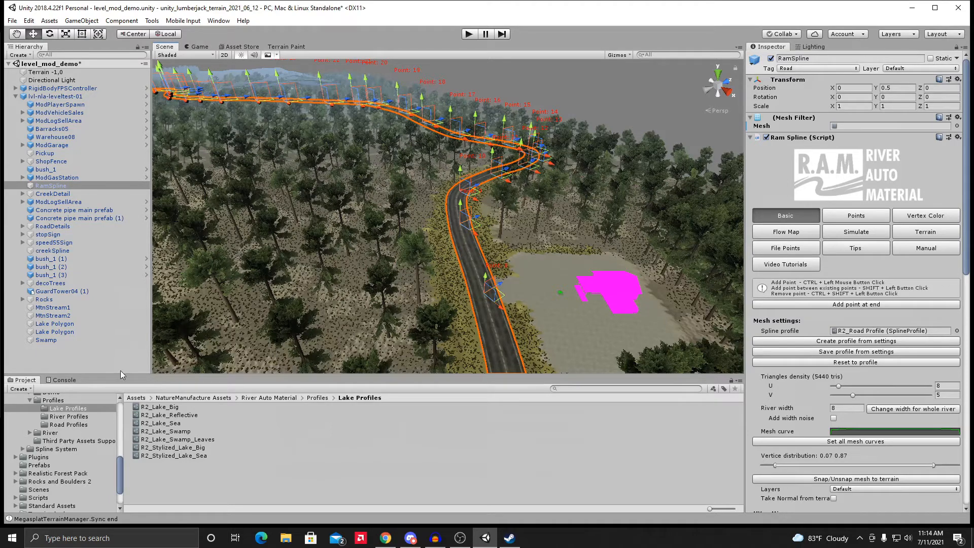
Step: Open the River Auto Material folder within NatureManufacture Assets to show its contents
scroll(70, 448, "up", 5)
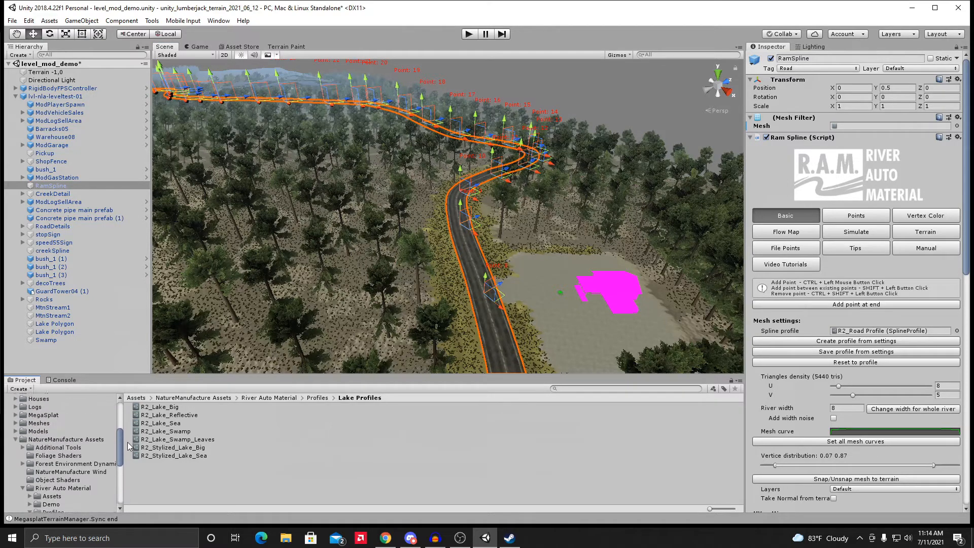
left_click(65, 441)
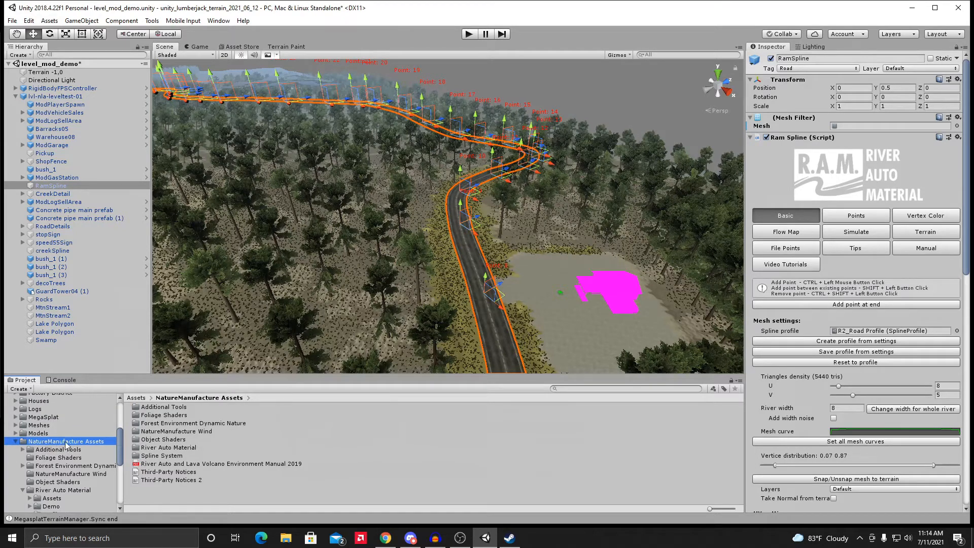
left_click(124, 446)
scroll(89, 461, "down", 3)
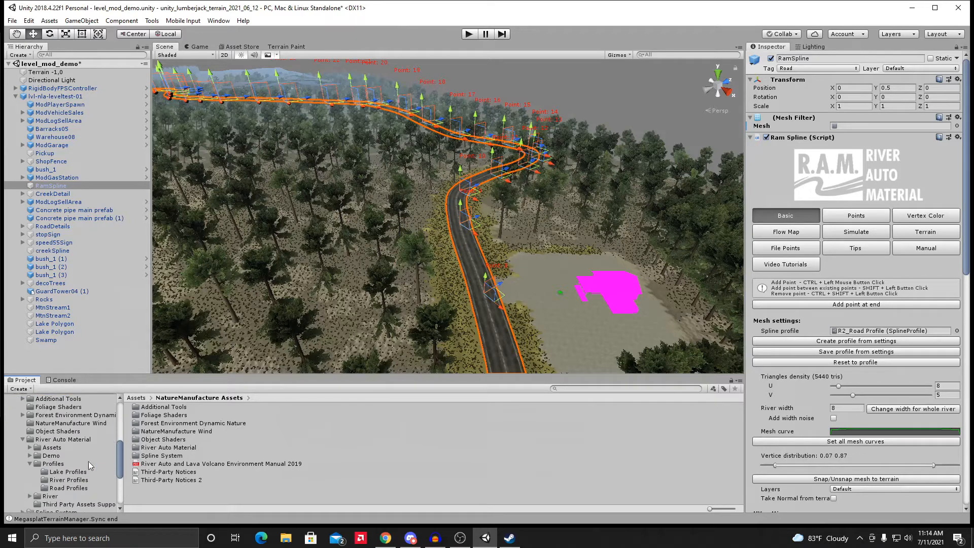
left_click(56, 439)
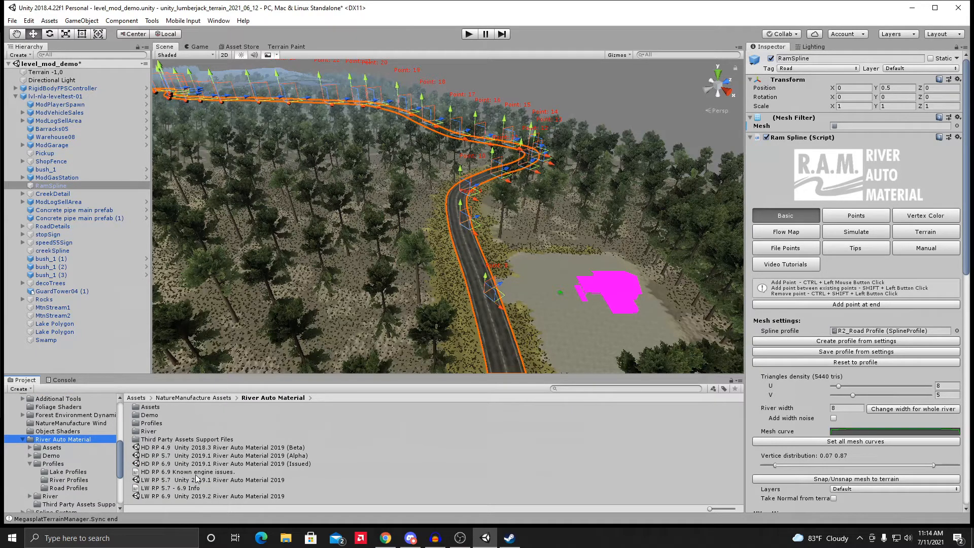
scroll(122, 459, "down", 1)
Step: Survey the landscape beyond the forest to find open, bare terrain near the far end of the road spline
right_click_drag(520, 294, 392, 265)
right_click_drag(469, 268, 341, 257)
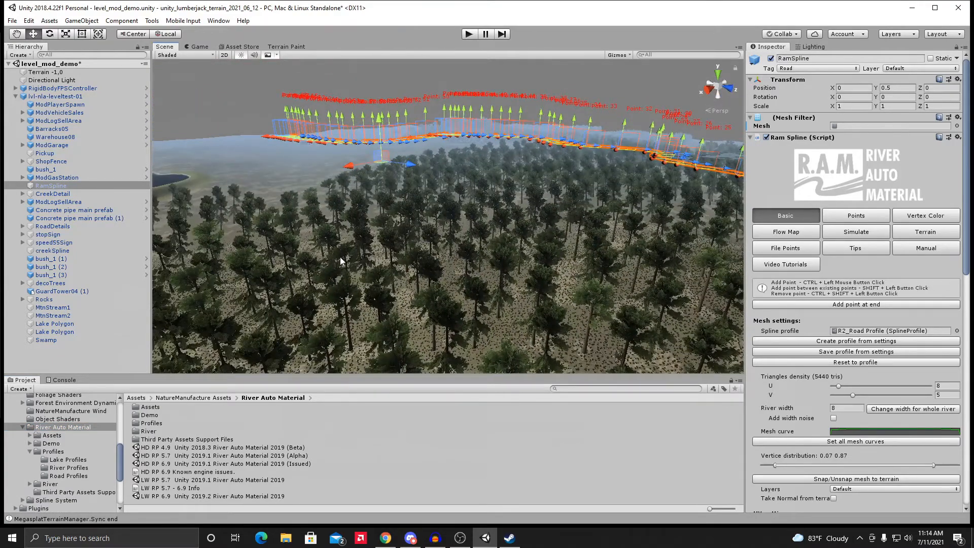
right_click_drag(419, 260, 375, 224)
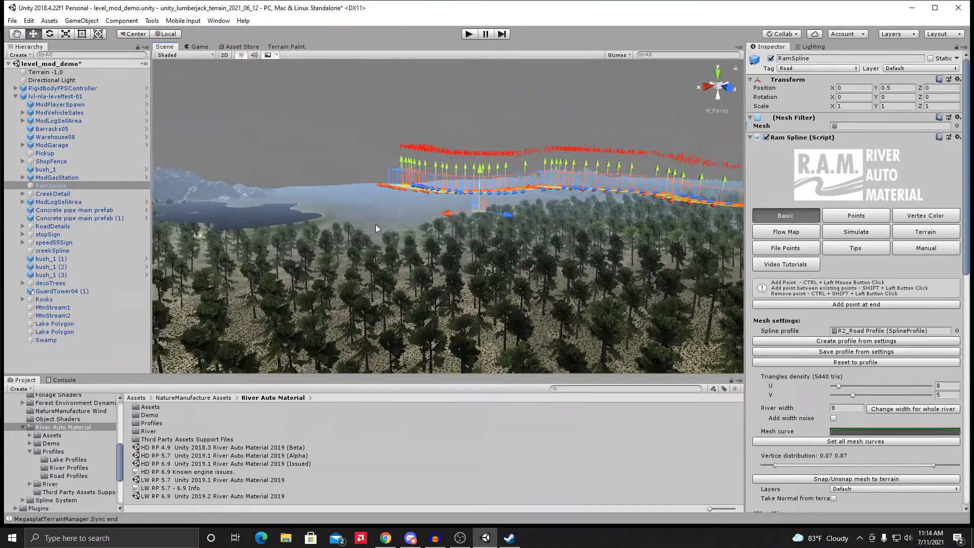
key("w")
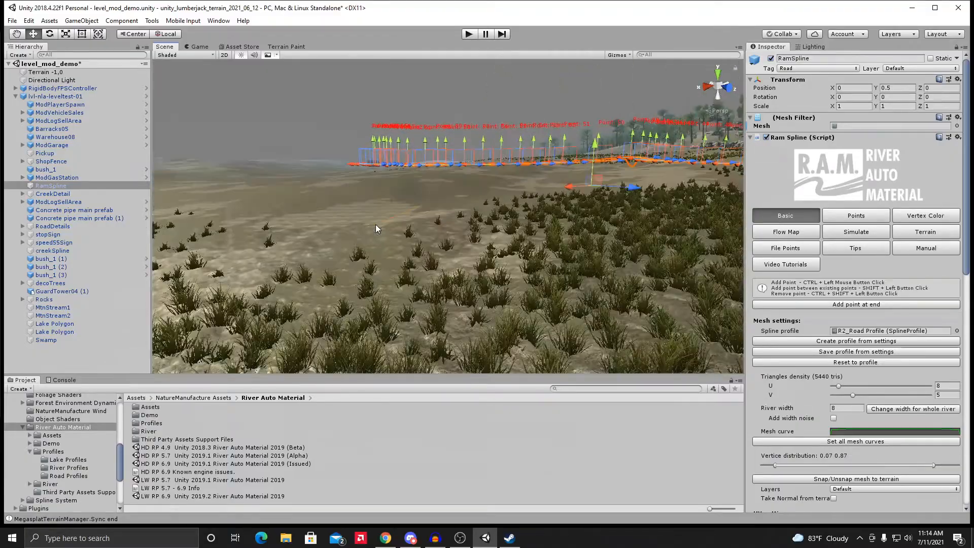
right_click_drag(369, 205, 348, 185)
middle_click_drag(348, 184, 352, 257)
right_click_drag(352, 256, 390, 220)
middle_click_drag(389, 220, 367, 158)
right_click_drag(367, 158, 372, 181)
middle_click_drag(372, 181, 392, 195)
scroll(388, 199, "up", 2)
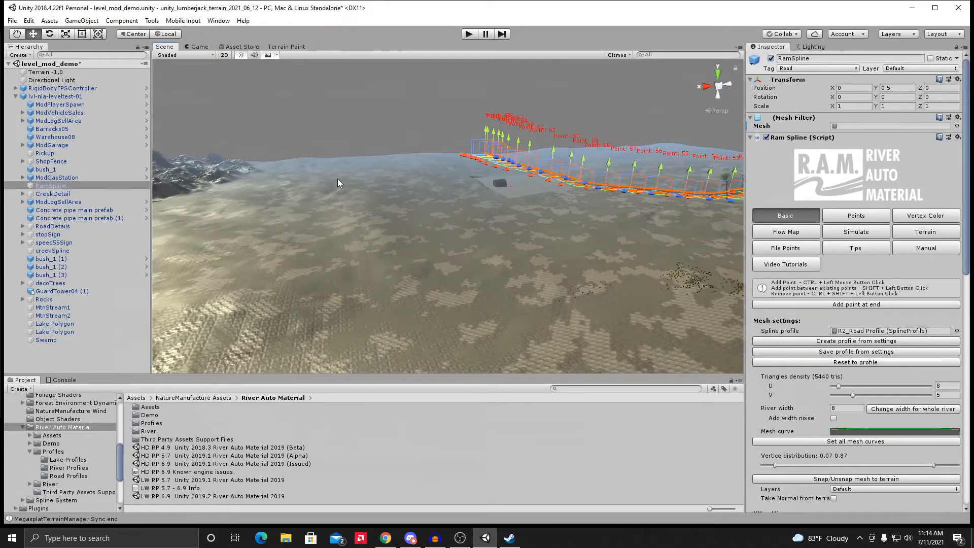
Step: Select Terrain -1,0 and add a new river spline object to the scene at the open terrain
left_click(50, 72)
middle_click_drag(365, 152, 424, 212)
right_click_drag(424, 212, 389, 190)
scroll(389, 190, "up", 6)
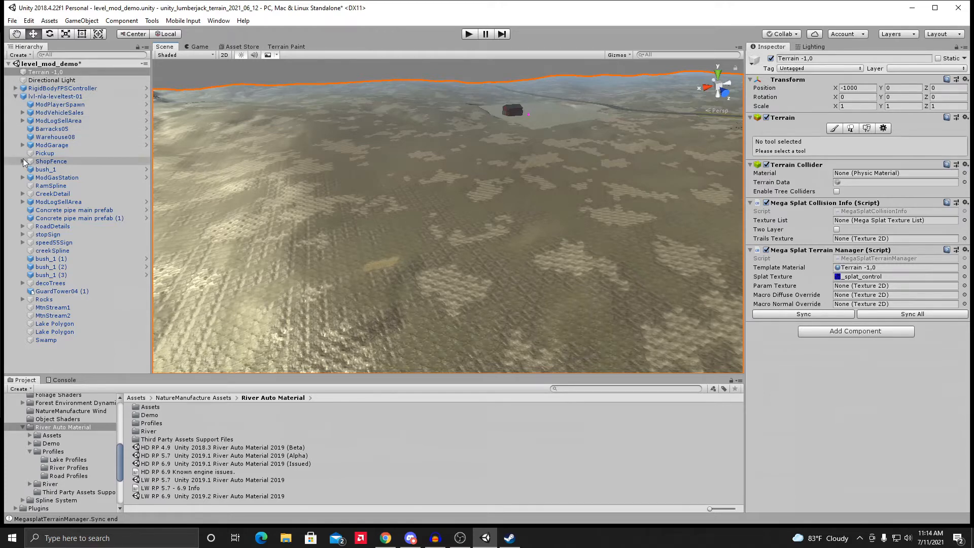
left_click(21, 54)
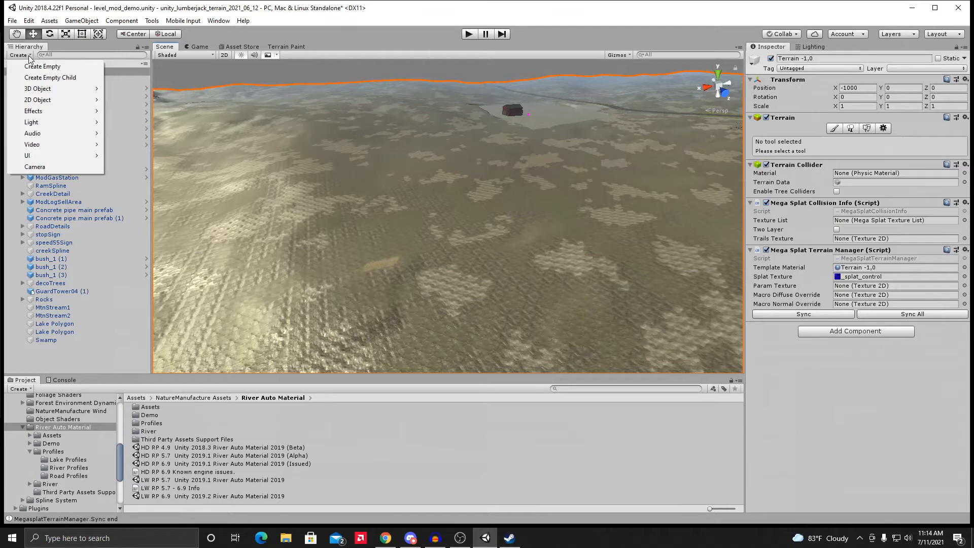
mouse_move(42, 90)
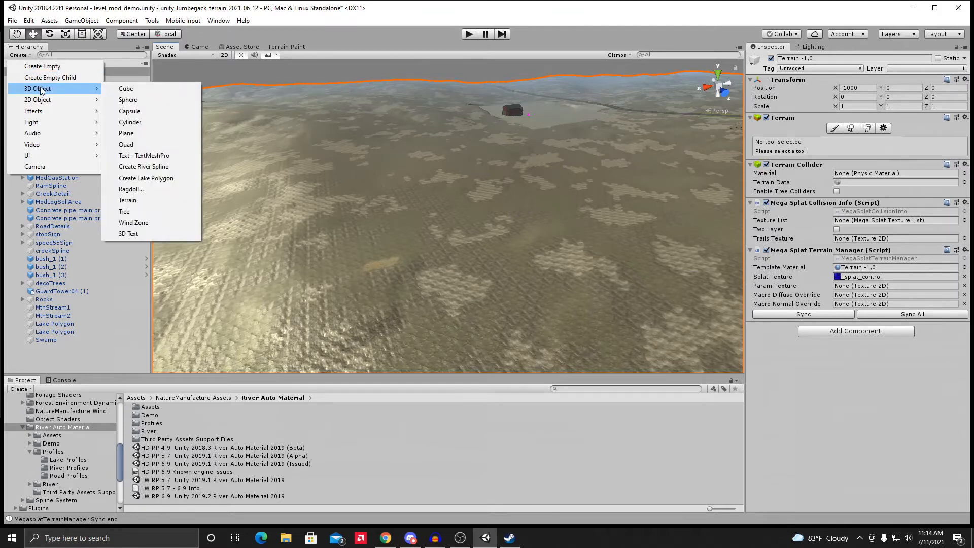
left_click(161, 169)
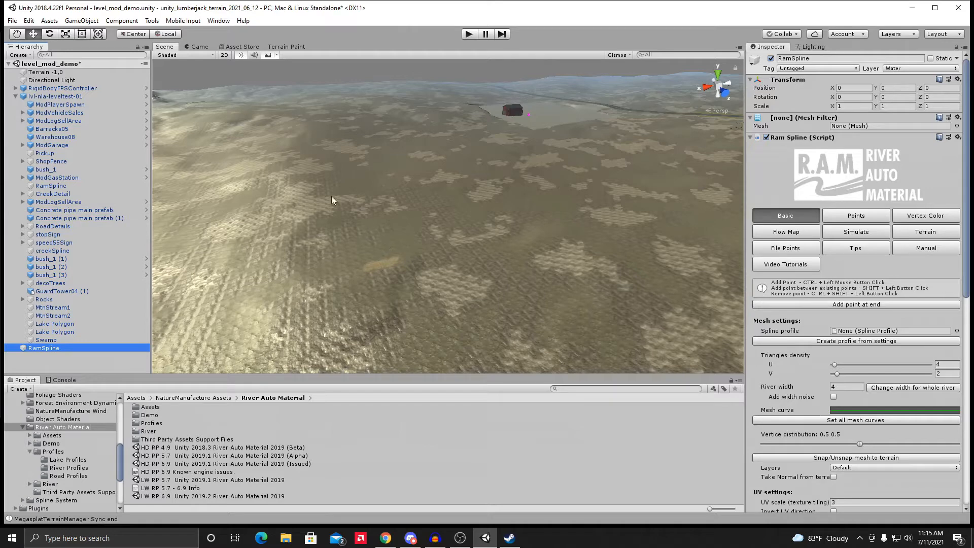
Step: Place nine spline points in a curve across the bare terrain to lay out the new RamSpline
left_click(320, 146, "ctrl")
left_click(338, 157, "ctrl")
left_click(369, 168, "ctrl")
left_click(396, 180, "ctrl")
left_click(420, 206, "ctrl")
left_click(430, 234, "ctrl")
left_click(443, 274, "ctrl")
left_click(434, 312, "ctrl")
left_click(390, 358, "ctrl")
Step: Inspect the new spline's mesh up close along the curve and where it meets the ground
middle_click_drag(471, 281, 482, 239)
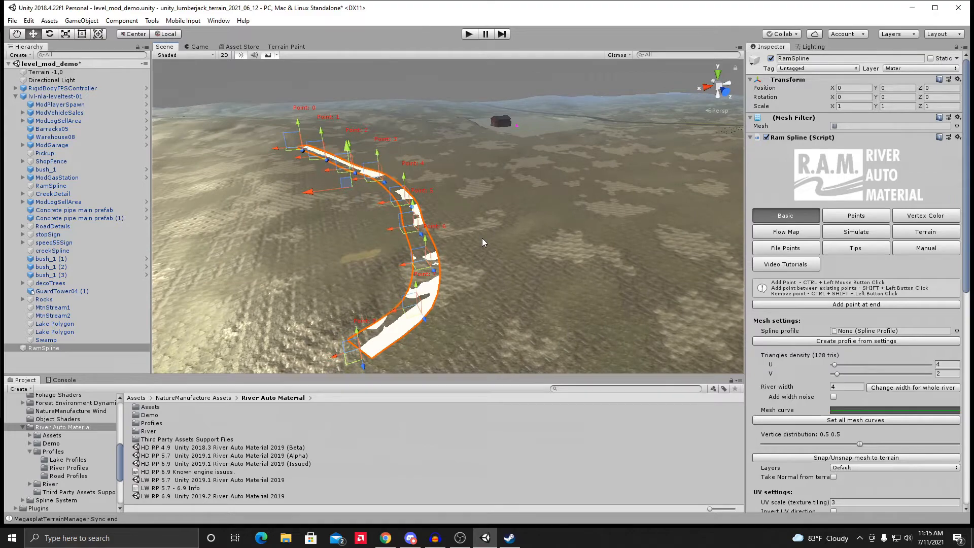
scroll(482, 239, "up", 4)
right_click_drag(482, 238, 459, 201)
middle_click_drag(459, 202, 457, 121)
middle_click_drag(453, 305, 515, 127)
middle_click_drag(335, 253, 430, 210)
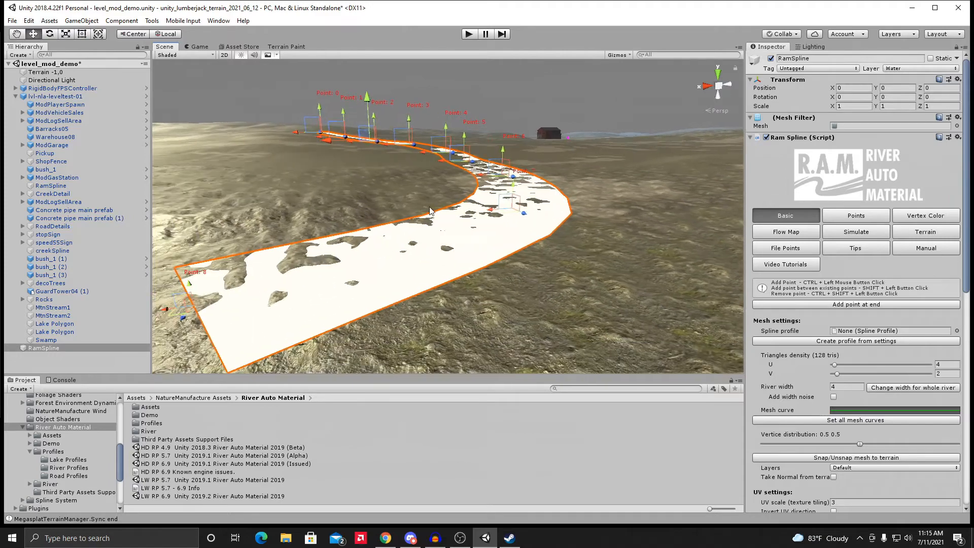
scroll(452, 226, "down", 3)
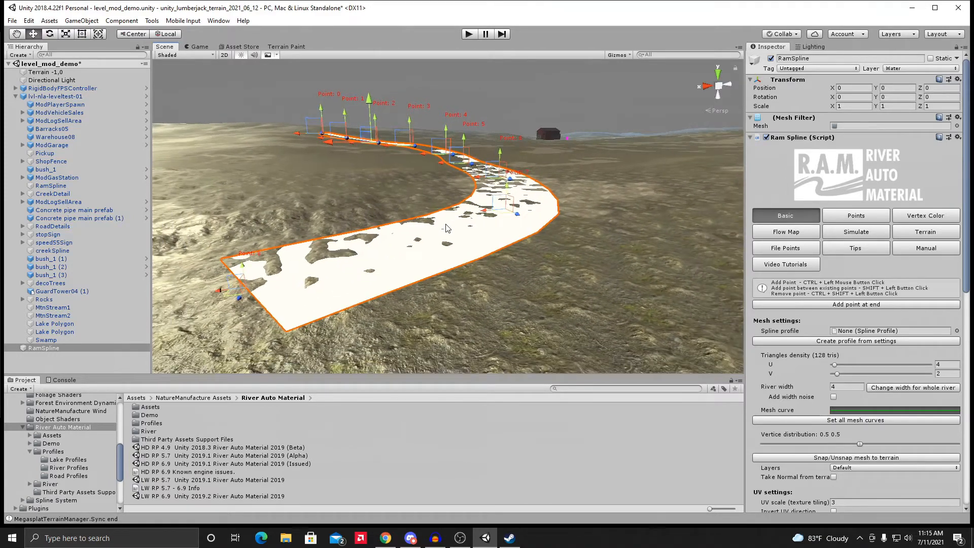
Step: Assign R2_Road Profile from the Road Profiles folder as the new RamSpline's spline profile
middle_click_drag(367, 178, 371, 191)
right_click_drag(372, 195, 340, 227)
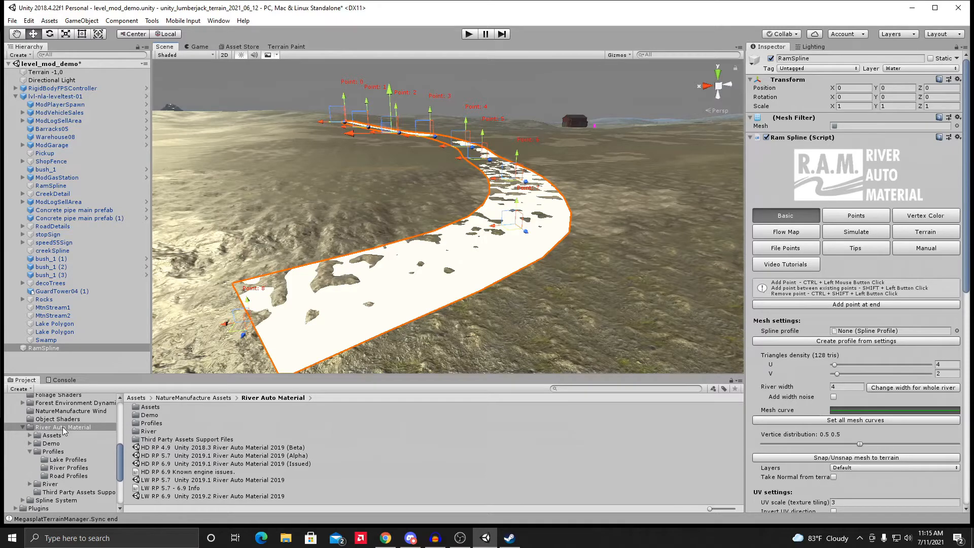
left_click(61, 476)
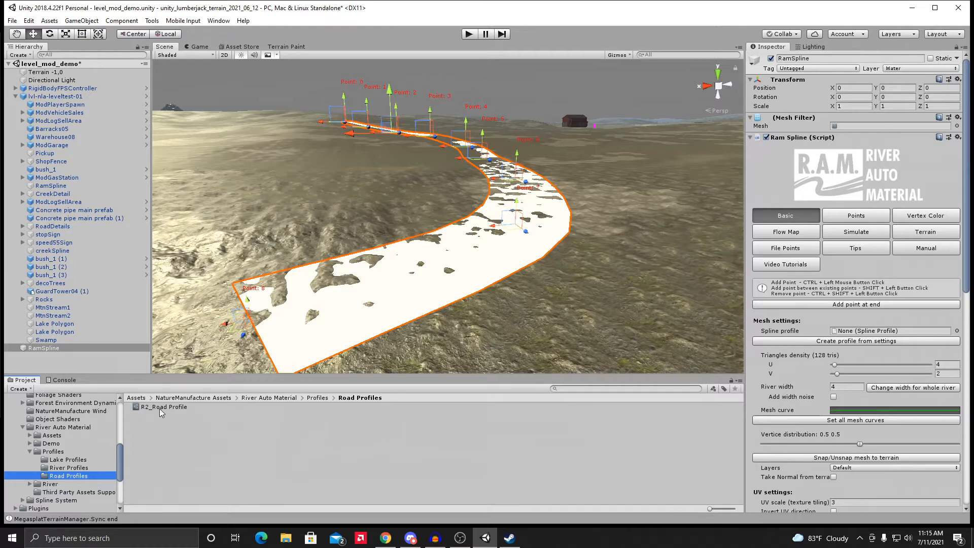
left_click_drag(158, 407, 884, 336)
middle_click_drag(525, 305, 508, 267)
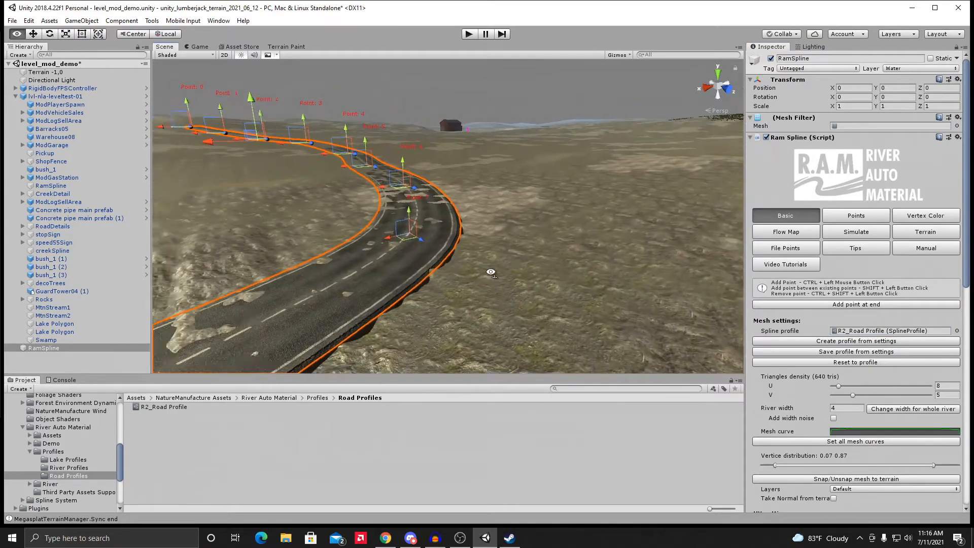
right_click_drag(509, 267, 447, 284)
middle_click_drag(446, 284, 504, 232)
left_click_drag(504, 232, 453, 261, "alt")
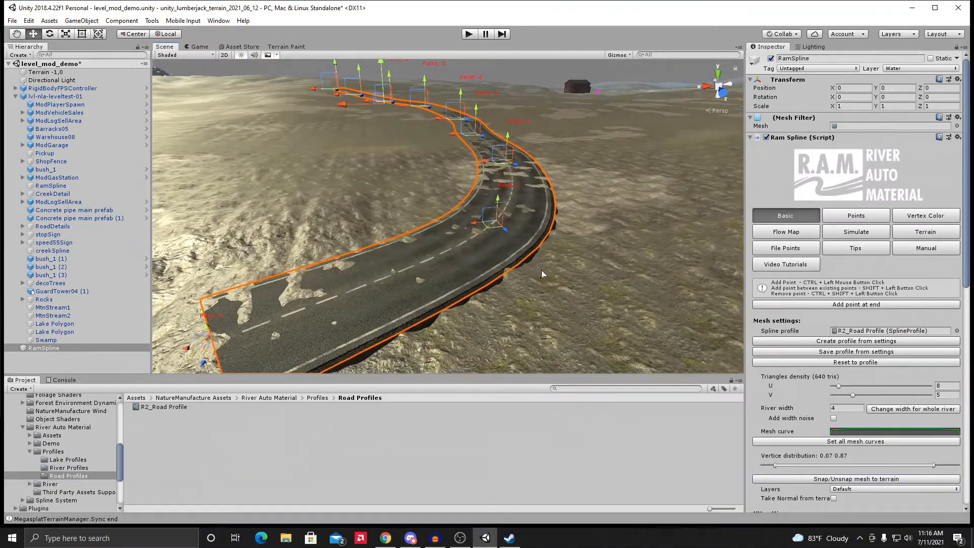
Step: Apply the flat preset to the RamSpline's terrain carve curve and carve the terrain along the road
left_click(923, 232)
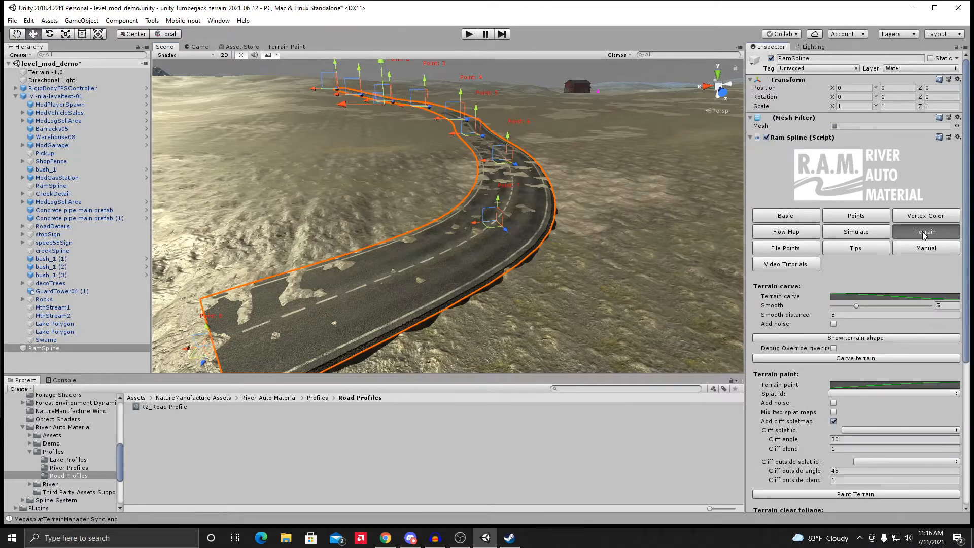
left_click(890, 296)
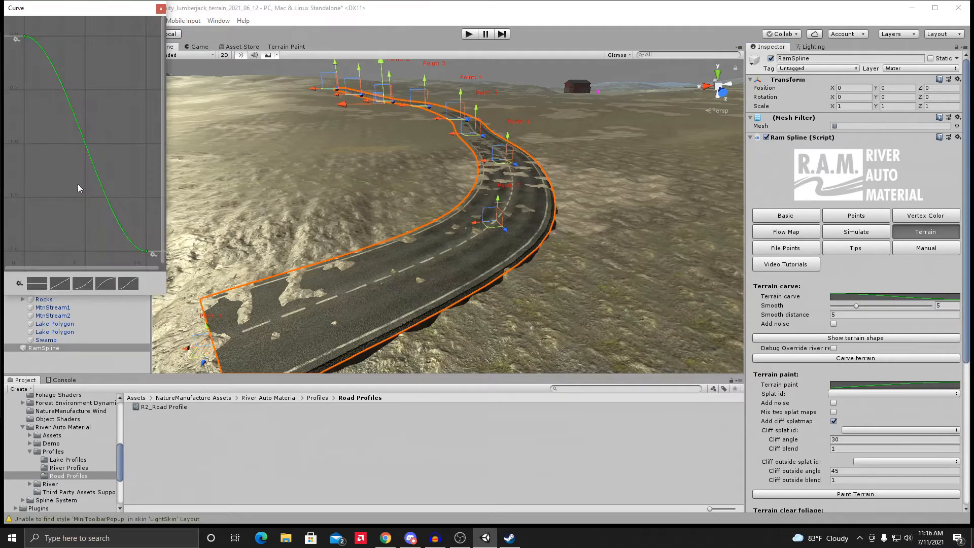
left_click(37, 283)
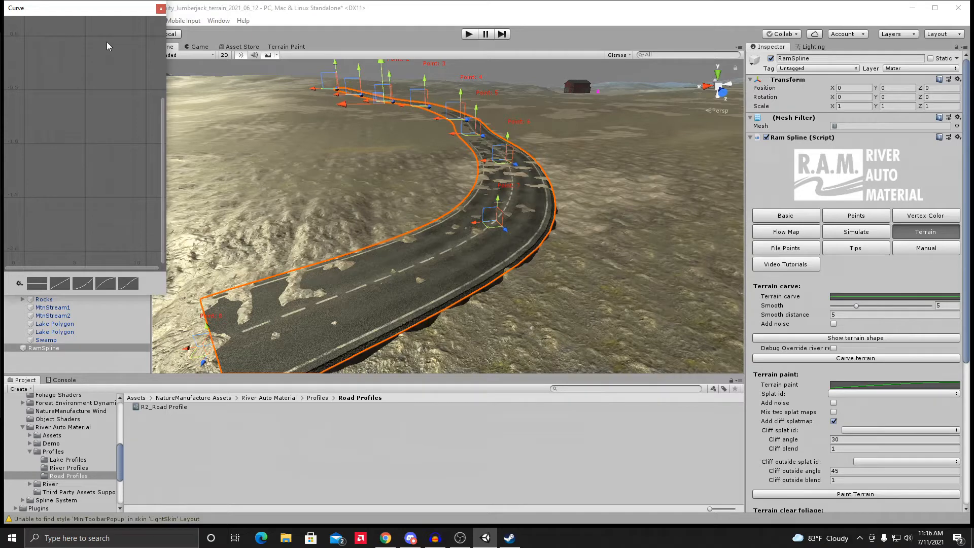
left_click(160, 9)
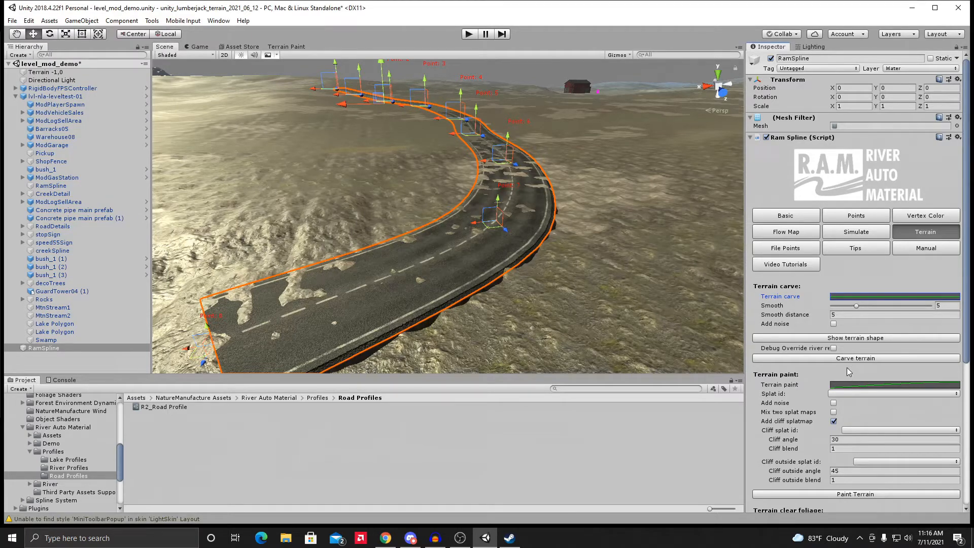
left_click(857, 358)
Step: Raise the whole RamSpline above the carved terrain to a Y position of 1.14
middle_click_drag(570, 294, 579, 202)
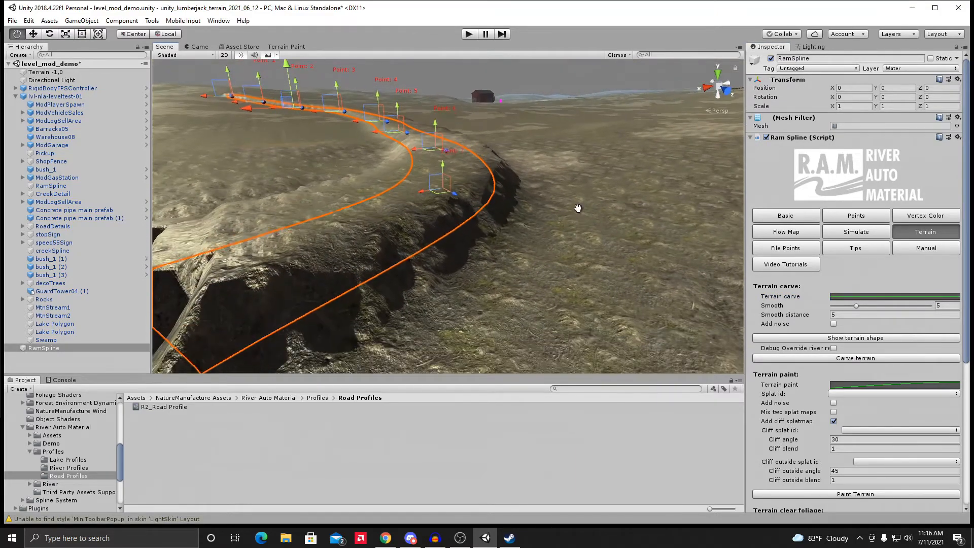
right_click_drag(580, 202, 515, 234)
middle_click_drag(516, 235, 491, 244)
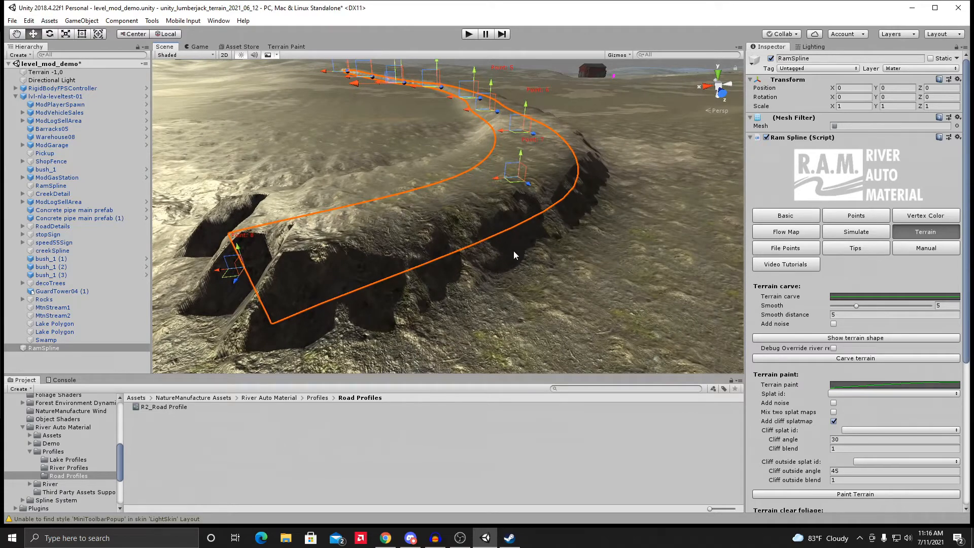
left_click_drag(513, 251, 435, 285, "alt")
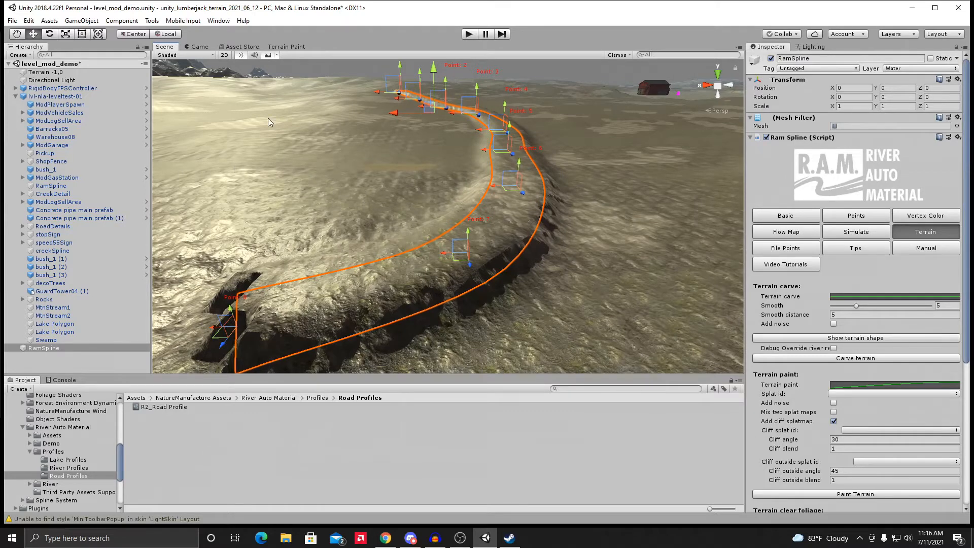
right_click_drag(335, 197, 331, 185)
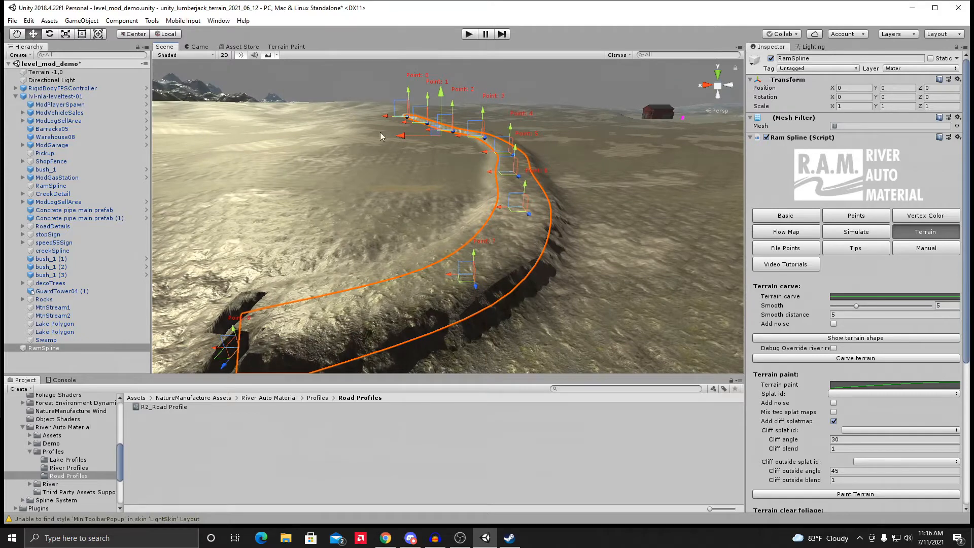
left_click_drag(442, 96, 444, 89)
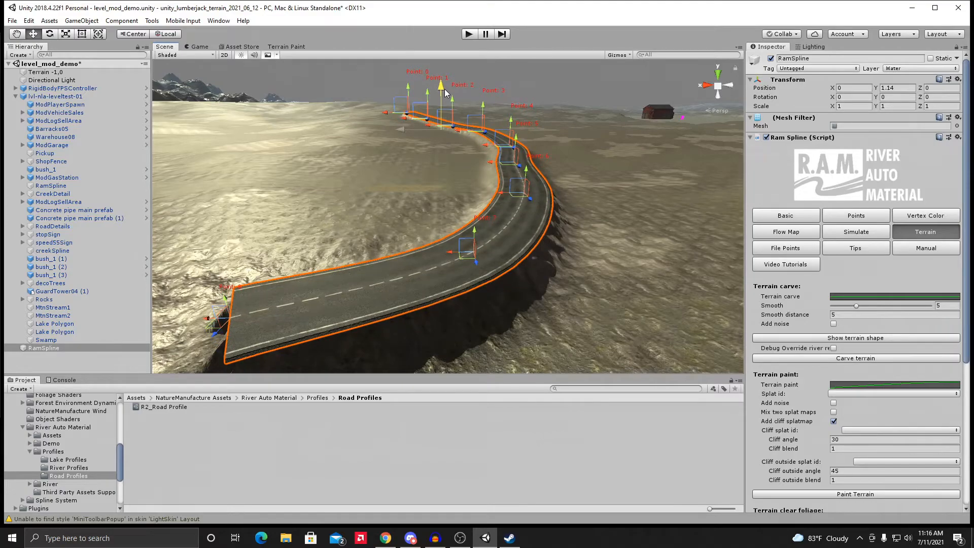
Step: Examine the raised road's surface, its edges, the embankment and the open end up close
right_click_drag(389, 189, 520, 253)
scroll(468, 250, "up", 4)
middle_click_drag(437, 252, 512, 226)
right_click_drag(507, 213, 405, 226)
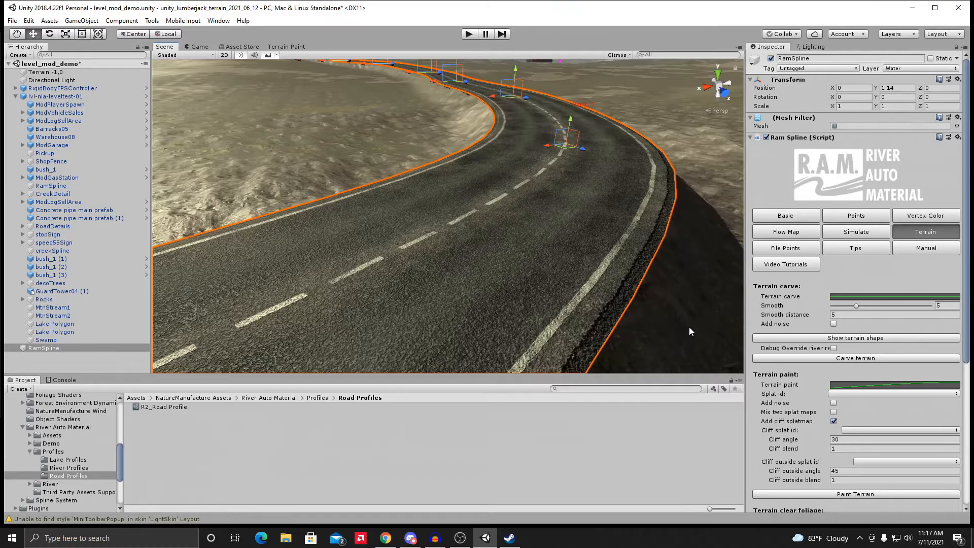
scroll(565, 260, "down", 10)
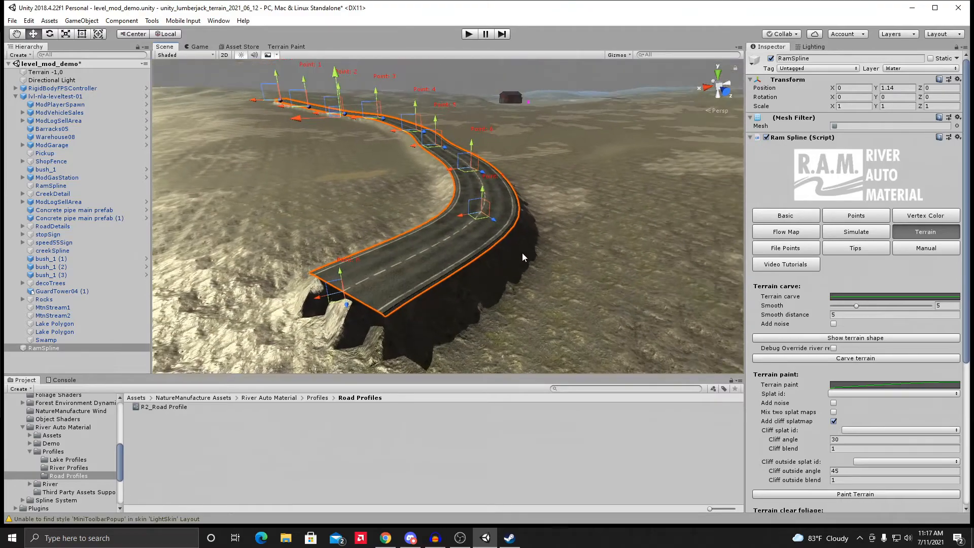
scroll(522, 255, "up", 5)
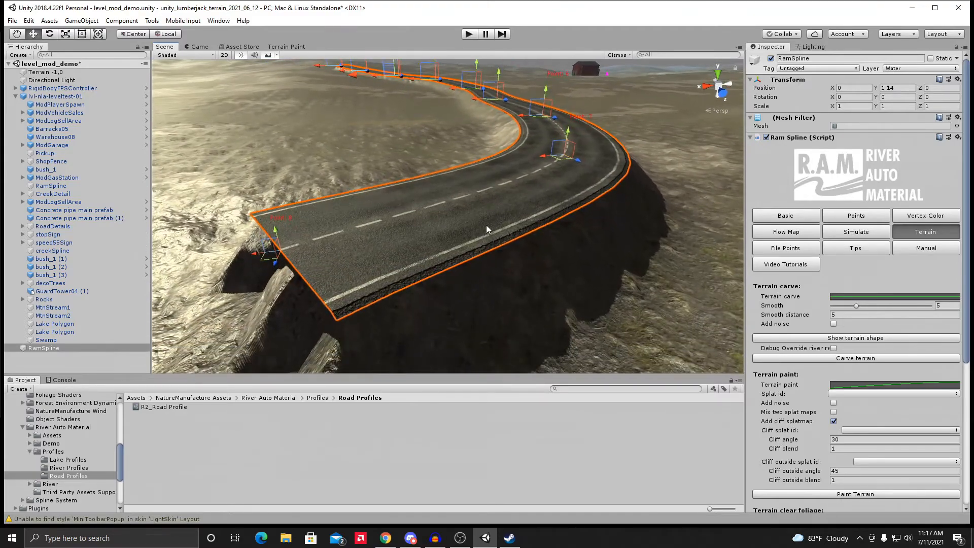
right_click_drag(488, 220, 485, 229)
middle_click_drag(485, 229, 461, 235)
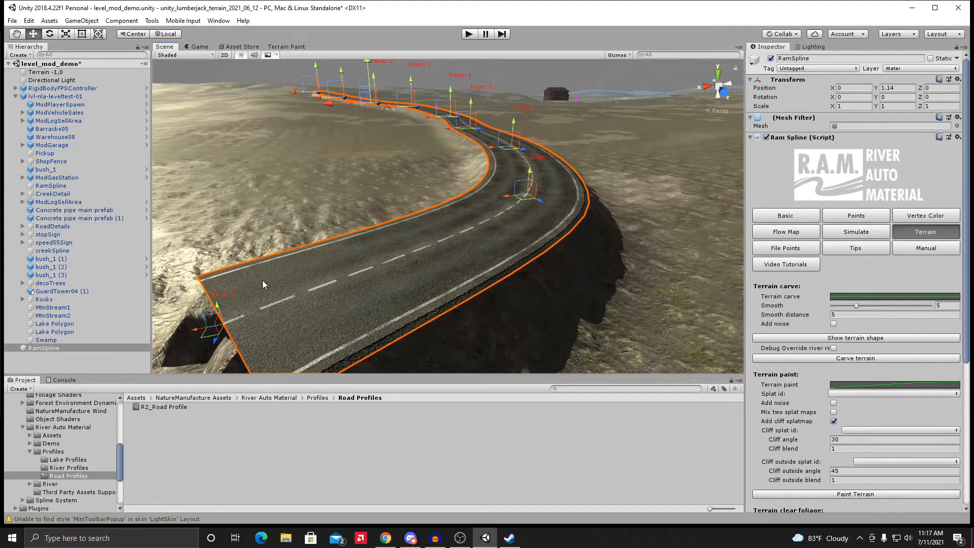
Step: Undo the RamSpline's height change and the terrain carve
left_click(29, 21)
left_click(44, 30)
left_click(29, 21)
left_click(43, 30)
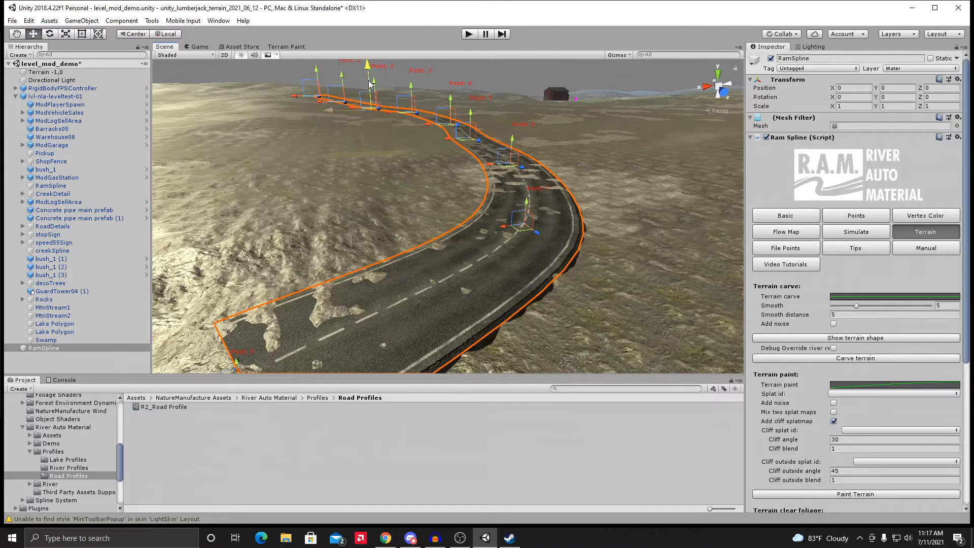
Step: Lower the RamSpline to a Y position of -0.5 and carve the terrain along it
key("ctrl+z")
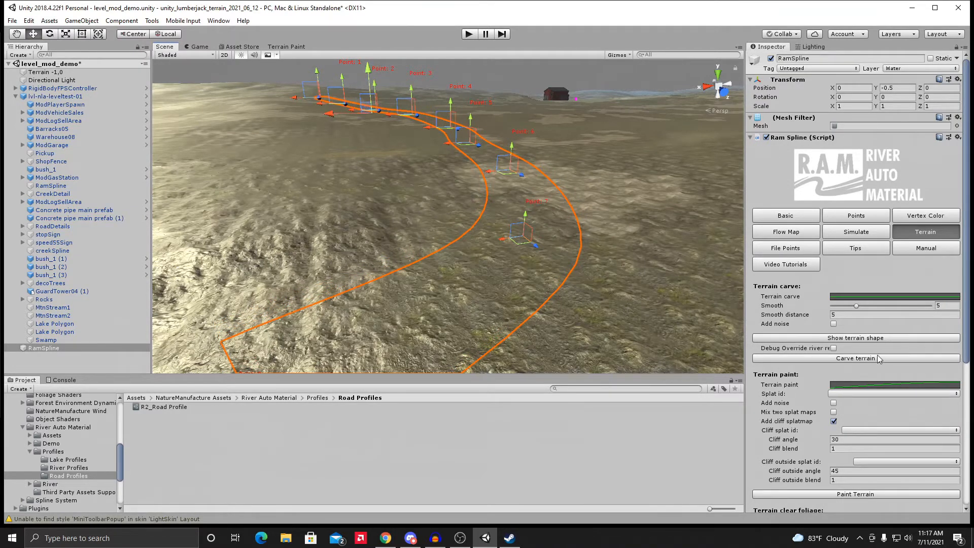
left_click(863, 358)
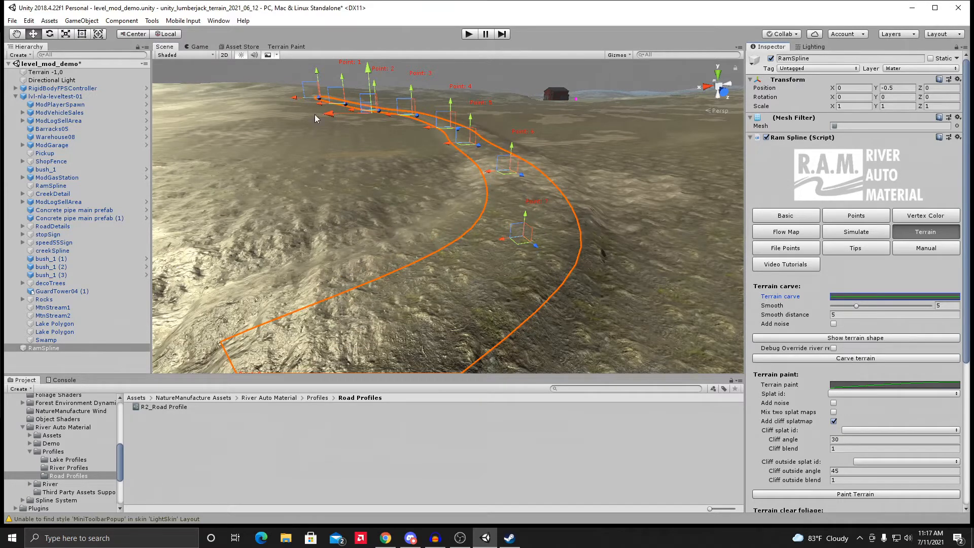
Step: Raise the RamSpline to a Y position of 0.58 so the road lies on the carved terrain
left_click_drag(369, 81, 369, 73)
middle_click_drag(357, 84, 374, 191)
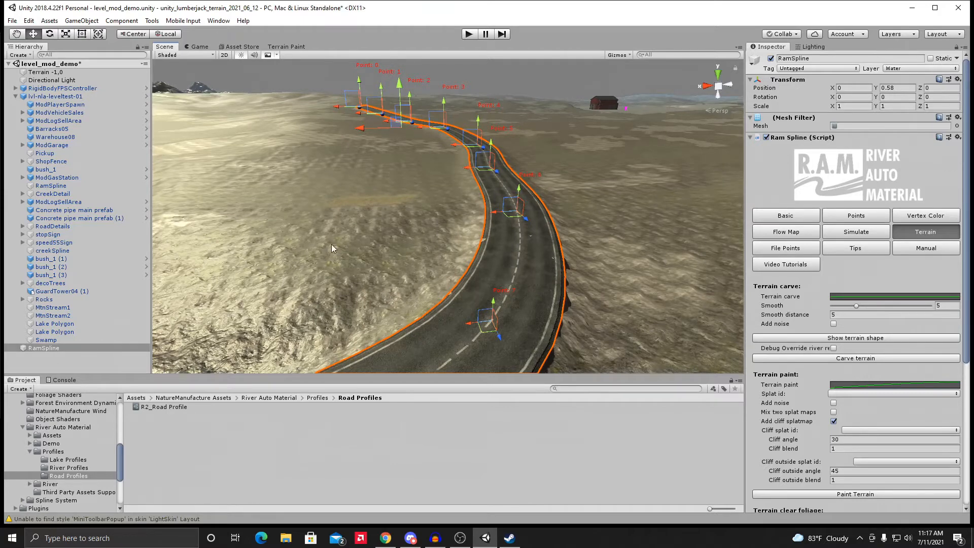
middle_click_drag(370, 232, 322, 250)
right_click_drag(323, 250, 337, 236)
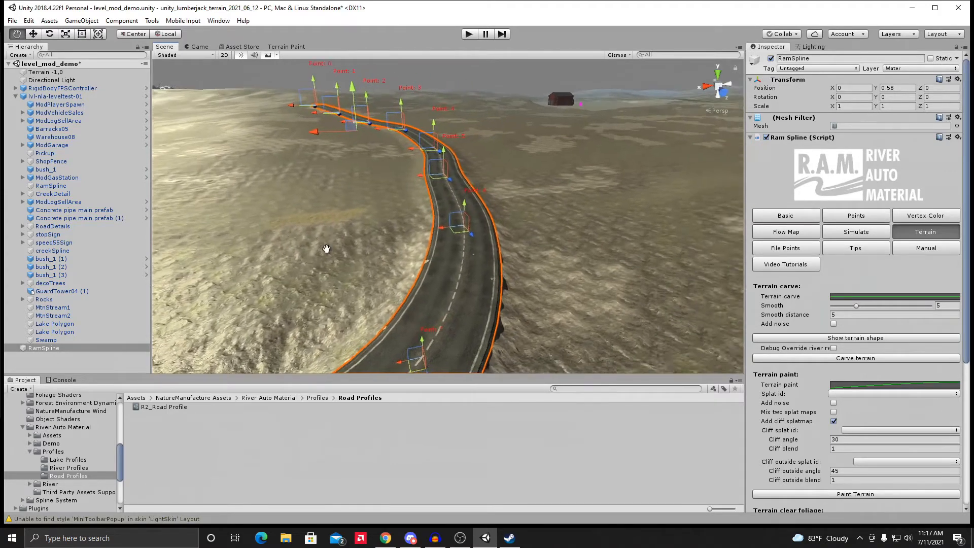
Step: Reshape the road's bend by moving individual spline points and check the new course against the terrain
middle_click_drag(337, 237, 418, 249)
left_click_drag(433, 241, 381, 248)
left_click_drag(439, 166, 443, 150)
left_click_drag(397, 225, 443, 265)
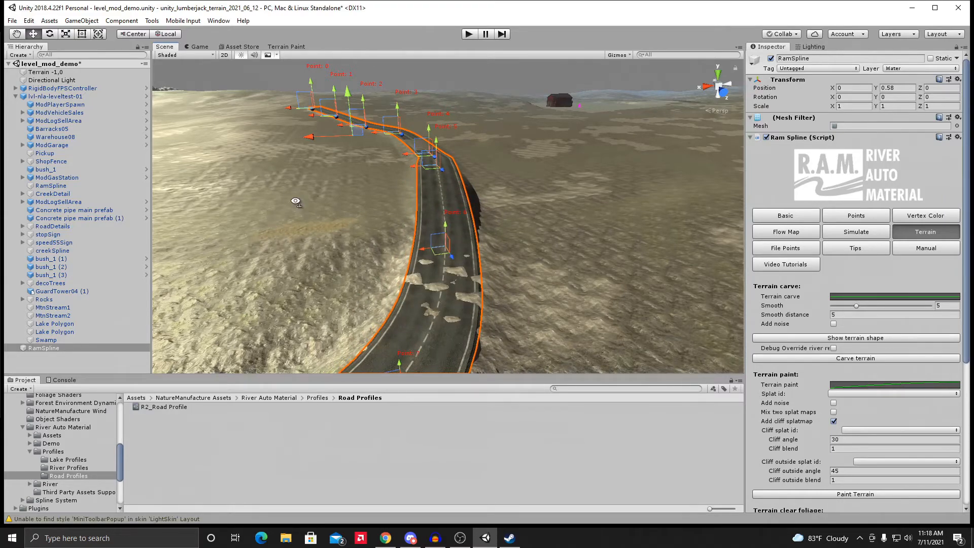
right_click_drag(297, 200, 248, 150)
middle_click_drag(247, 150, 357, 148)
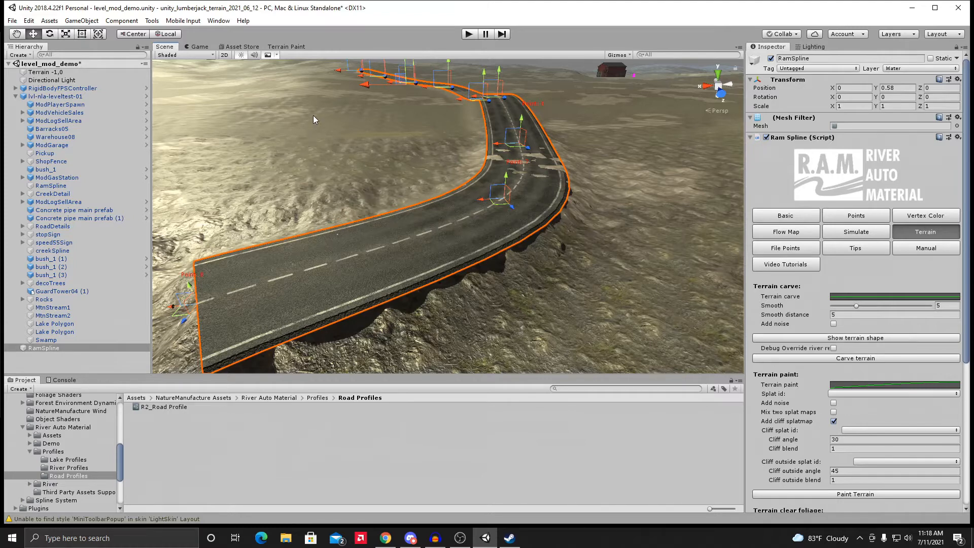
Step: Undo the position changes made to the road's spline points
left_click(28, 21)
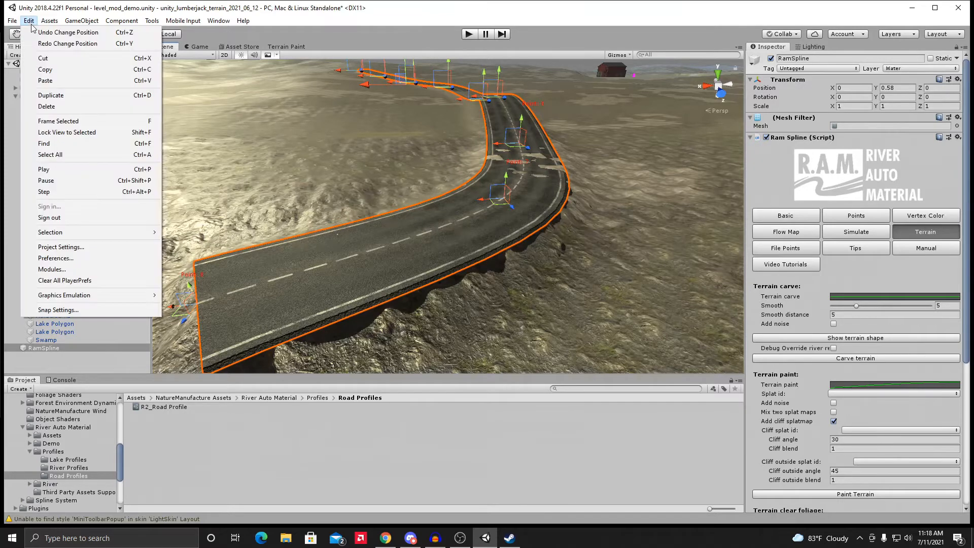
left_click(41, 32)
middle_click_drag(270, 114, 333, 114)
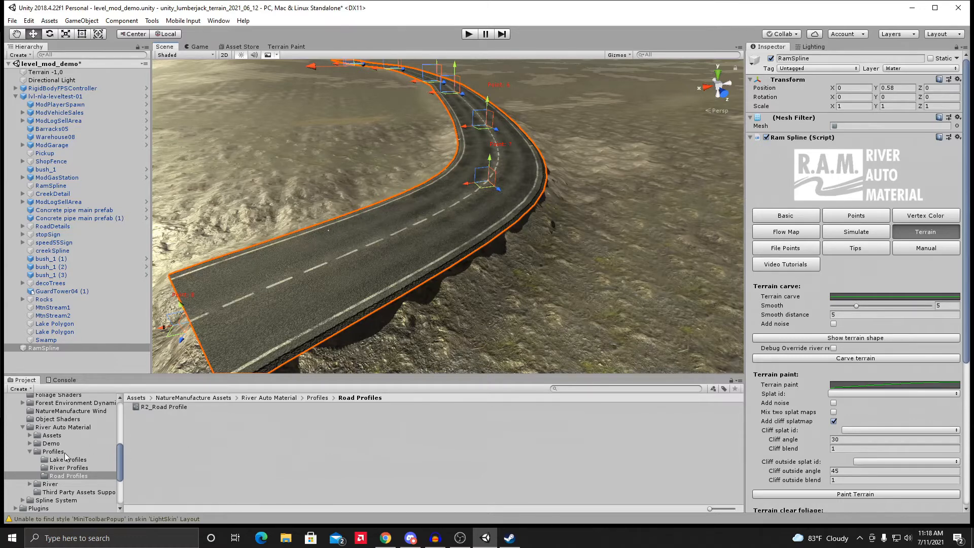
Step: Replace the RamSpline's road profile with R2_Profile_River_Big from the River Profiles folder
left_click(60, 468)
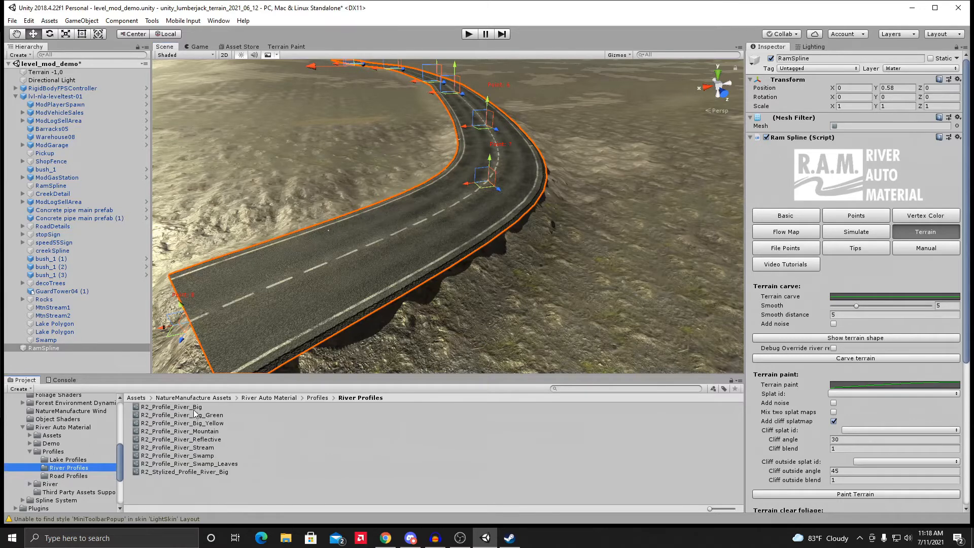
left_click_drag(177, 410, 230, 413)
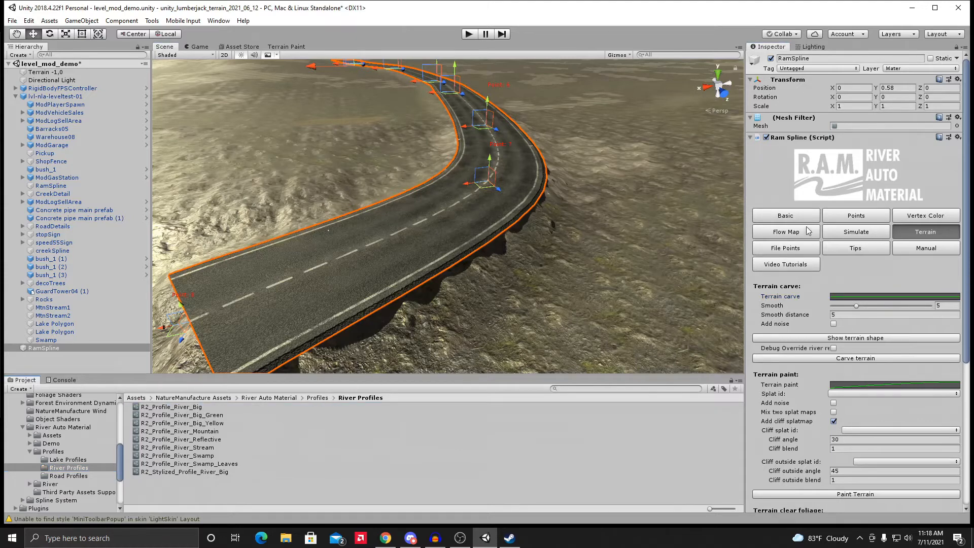
left_click(791, 219)
left_click_drag(171, 414, 880, 334)
right_click_drag(456, 244, 388, 203)
middle_click_drag(388, 203, 363, 213)
right_click_drag(335, 236, 373, 224)
middle_click_drag(373, 223, 427, 220)
right_click_drag(426, 220, 386, 239)
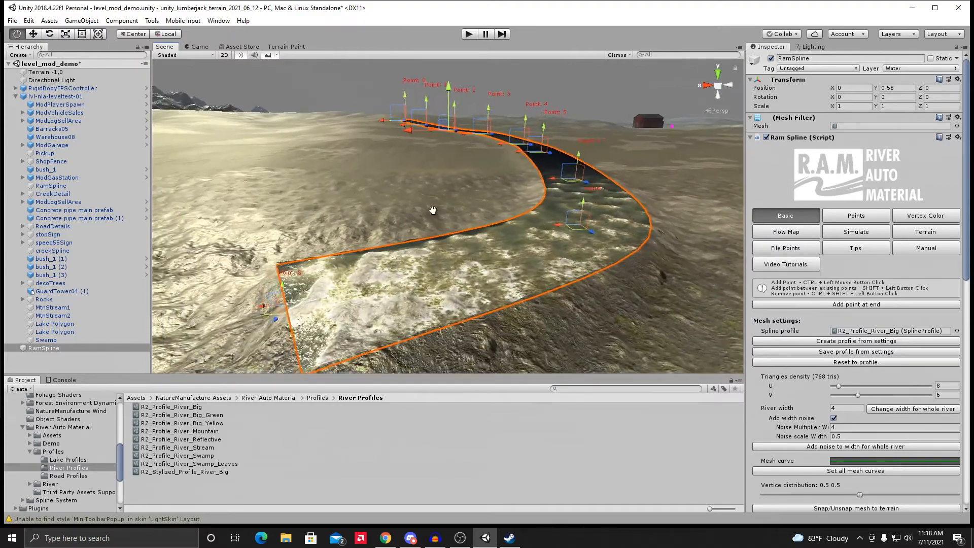
middle_click_drag(430, 211, 440, 206)
Step: Raise the second-to-last spline point high above the ground to turn the river's end into a waterfall
left_click_drag(601, 225, 572, 75)
right_click_drag(532, 168, 579, 175)
middle_click_drag(579, 175, 546, 224)
right_click_drag(546, 224, 531, 249)
mouse_move(531, 250)
middle_mouse_down()
mouse_move(566, 225)
mouse_move(527, 267)
middle_mouse_up()
scroll(527, 267, "down", 4)
right_click_drag(507, 265, 501, 267)
scroll(501, 266, "up", 2)
middle_click_drag(501, 267, 531, 266)
right_click_drag(507, 276, 522, 285)
middle_click_drag(521, 285, 530, 256)
Step: Scale the spline points along the waterfall to adjust the river's width there
key("r")
left_click_drag(386, 249, 387, 262)
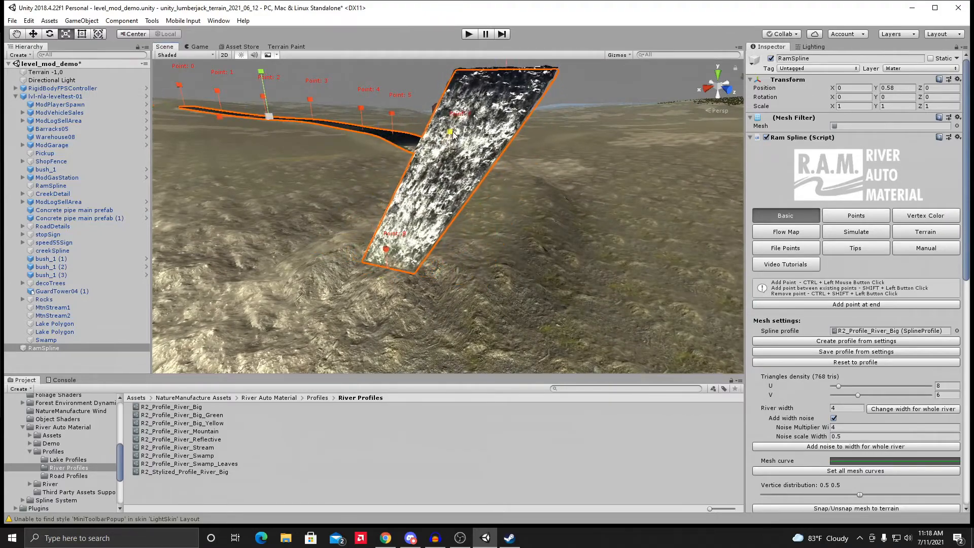
left_click_drag(453, 143, 455, 121)
middle_click_drag(373, 161, 280, 225)
left_click_drag(480, 139, 488, 129)
right_click_drag(366, 175, 383, 170)
middle_click_drag(335, 190, 394, 146)
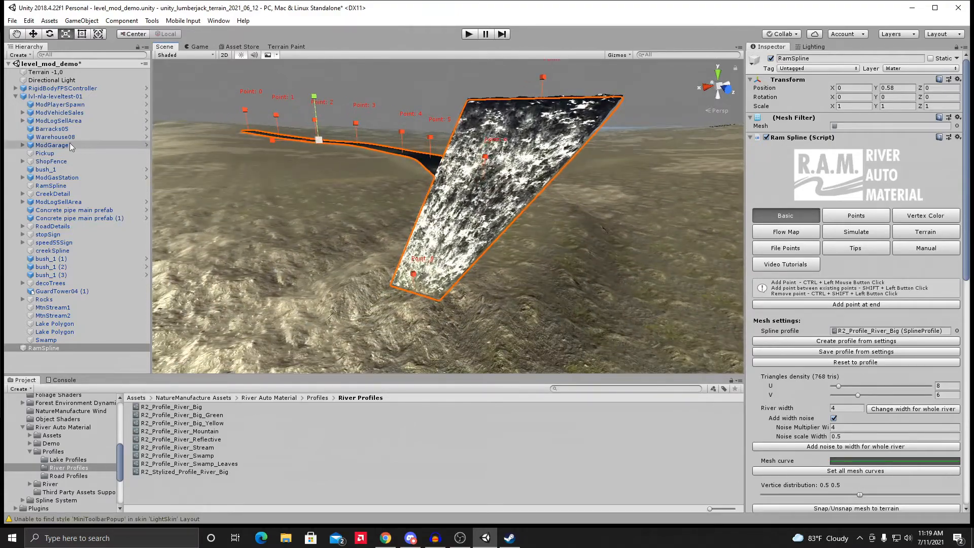
Step: Switch to the Move tool and shift the river's last spline point sideways at the foot of the waterfall
left_click(33, 33)
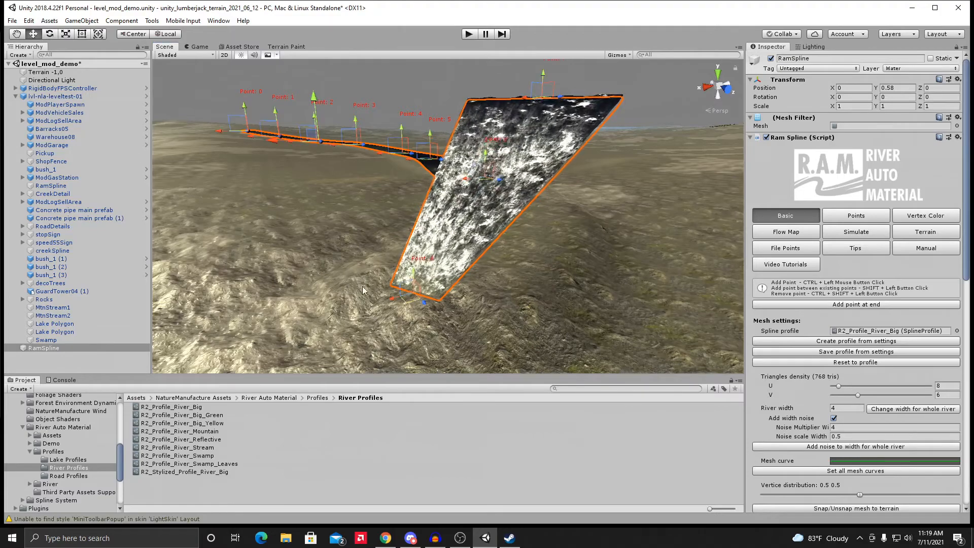
left_click_drag(399, 299, 460, 279)
right_click_drag(459, 280, 329, 266)
middle_click_drag(330, 266, 211, 251)
middle_click_drag(309, 239, 369, 286)
right_click_drag(369, 286, 300, 268)
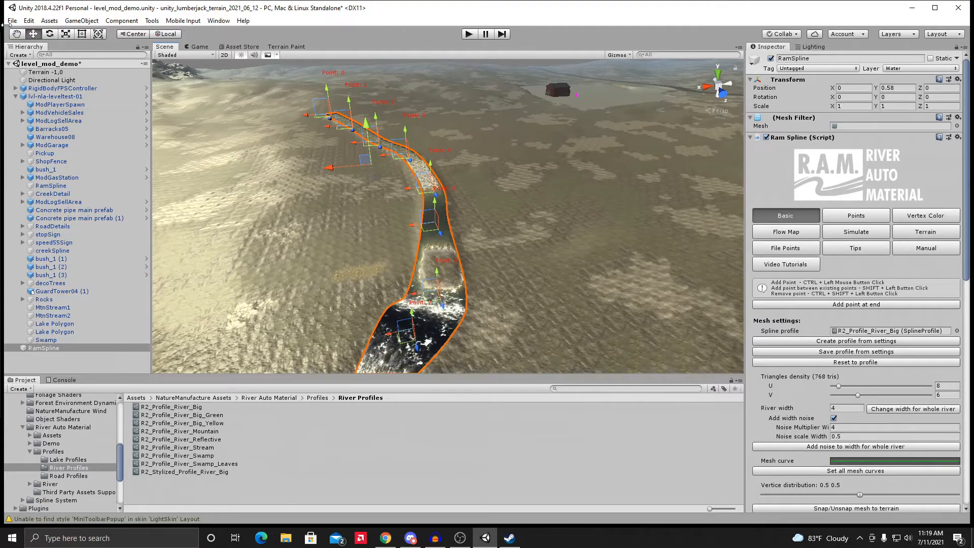
Step: Undo the river and terrain edits until the new RamSpline is removed, and look over the remaining bare terrain
left_click(28, 21)
left_click(40, 35)
left_click(30, 22)
left_click(39, 35)
left_click(29, 21)
left_click(39, 35)
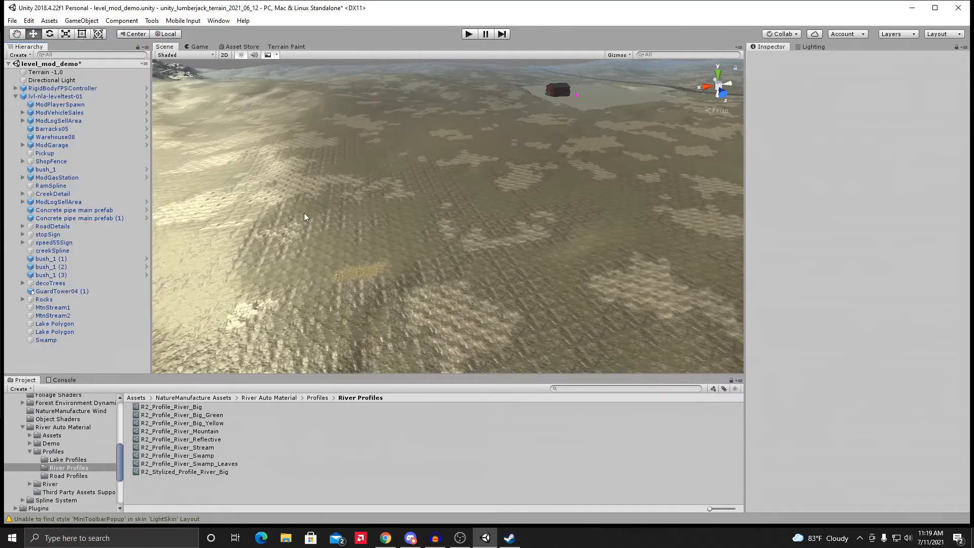
right_click_drag(373, 247, 581, 250)
right_click_drag(304, 248, 483, 273)
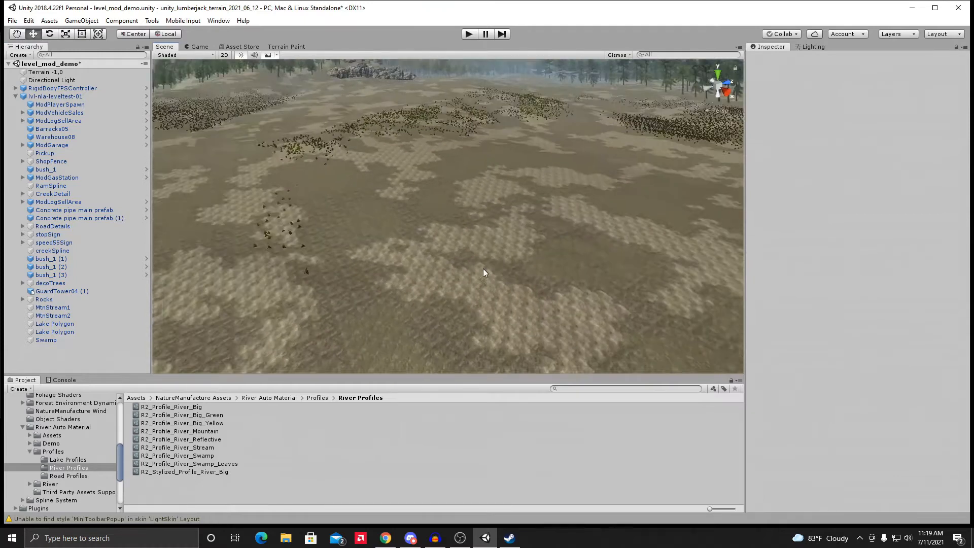
Step: Open the GuardTower04 folder inside the project's Houses assets
right_click_drag(406, 255, 447, 253)
scroll(448, 250, "up", 3)
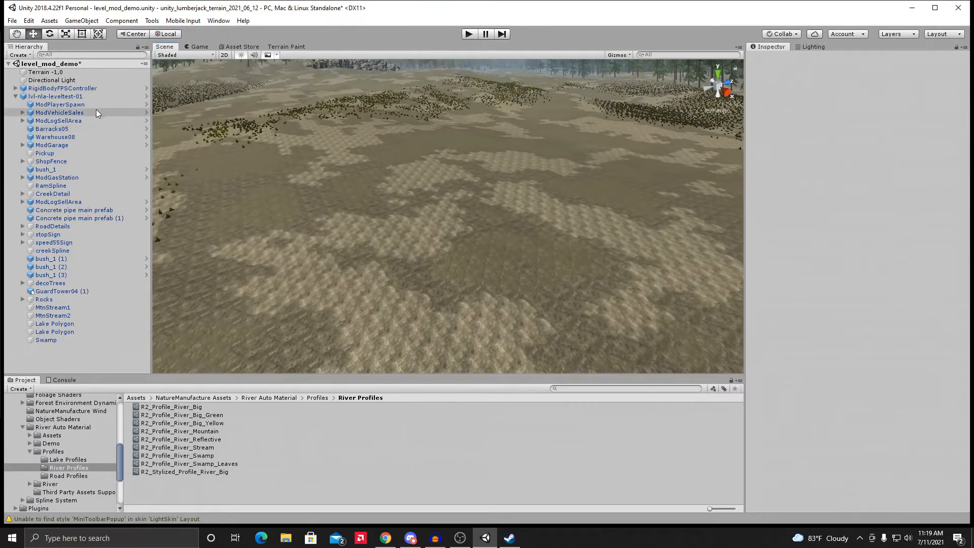
left_click_drag(120, 464, 104, 443)
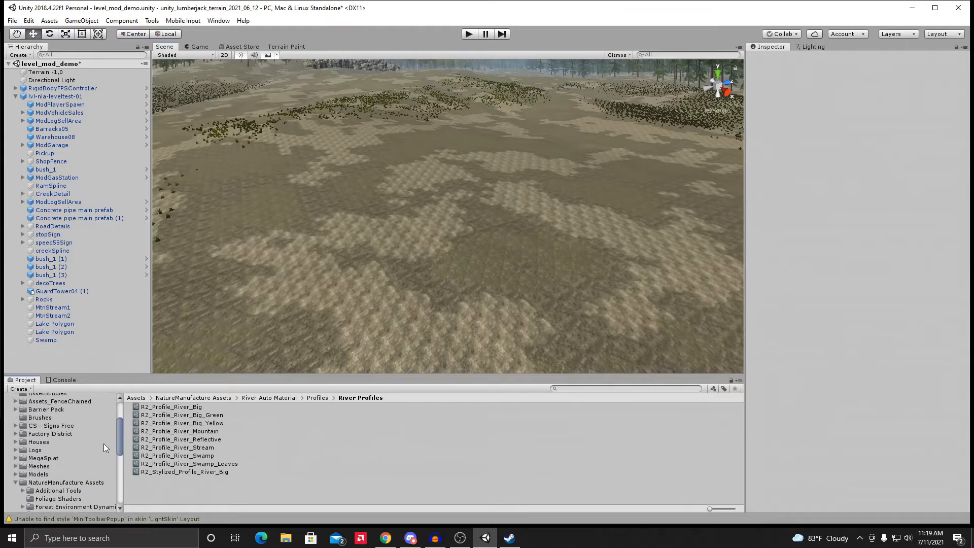
left_click(39, 442)
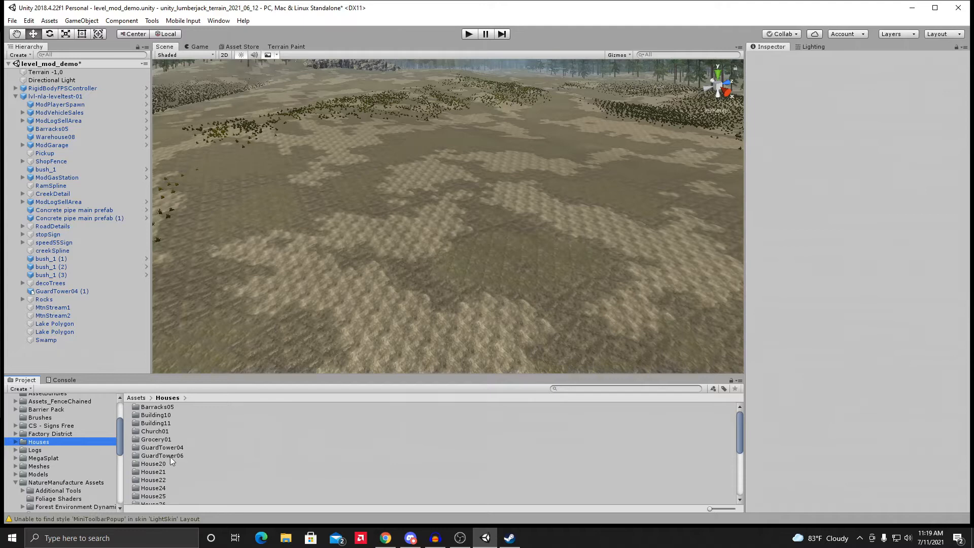
left_click(156, 447)
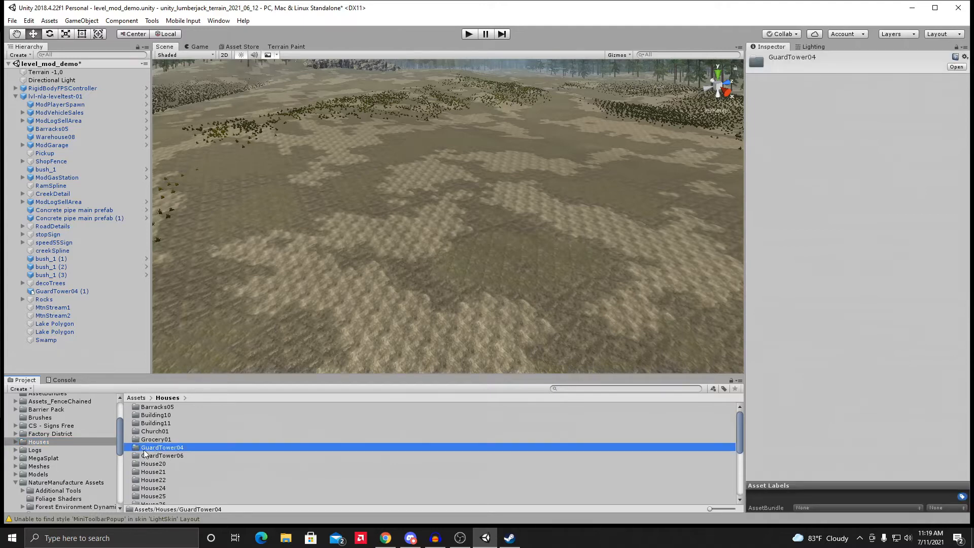
double_click(144, 448)
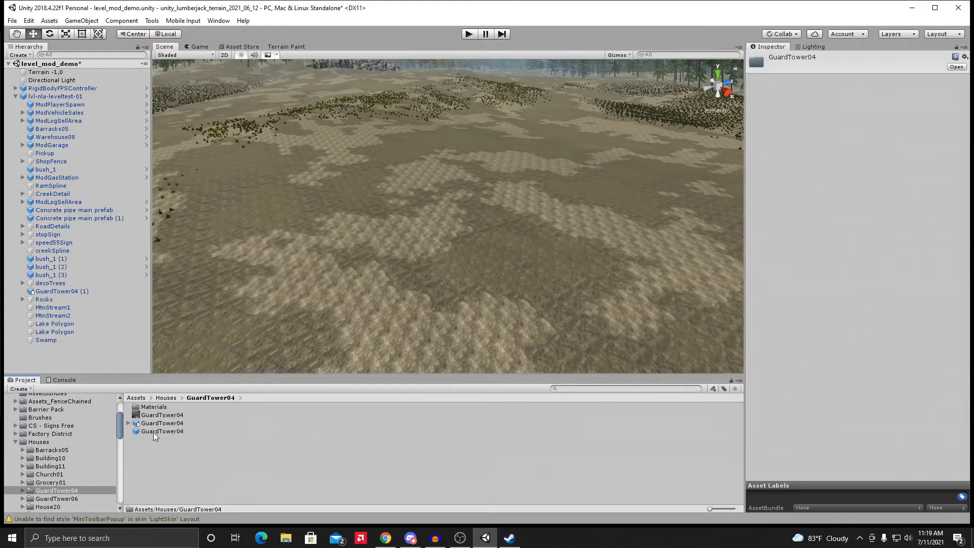
Step: Place the GuardTower04 model on the open terrain and view the whole tower
left_click(154, 425)
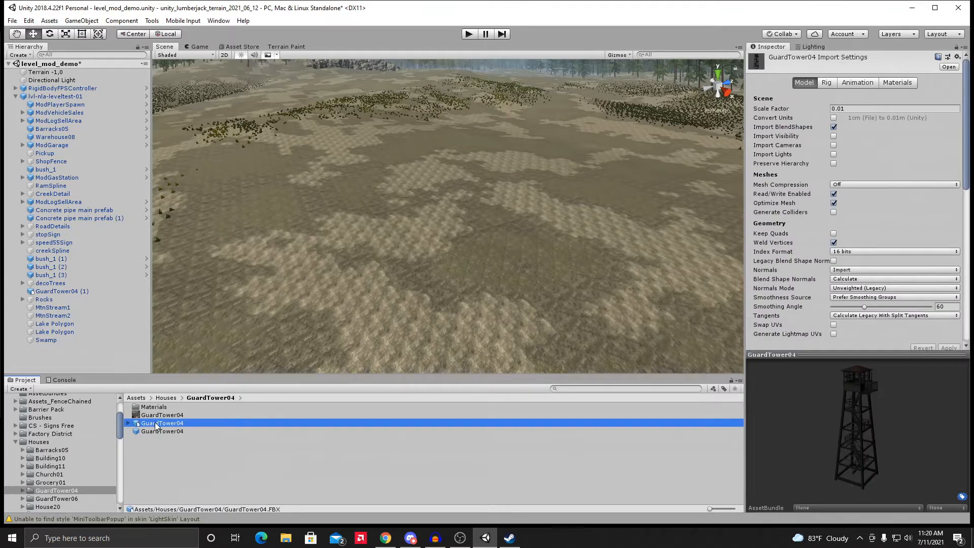
left_click_drag(155, 422, 330, 330)
right_click_drag(329, 329, 349, 249)
left_click(455, 180)
right_click_drag(347, 252, 286, 227)
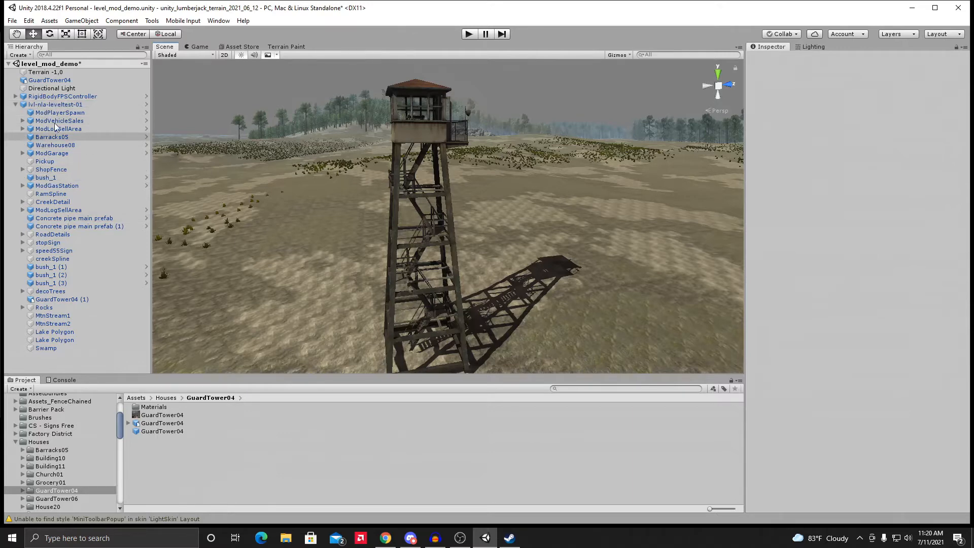
Step: Make the new GuardTower04 a child of lvl-nla-leveltest-01 and look at its added-object prefab options
left_click(45, 80)
left_click_drag(42, 80, 44, 108)
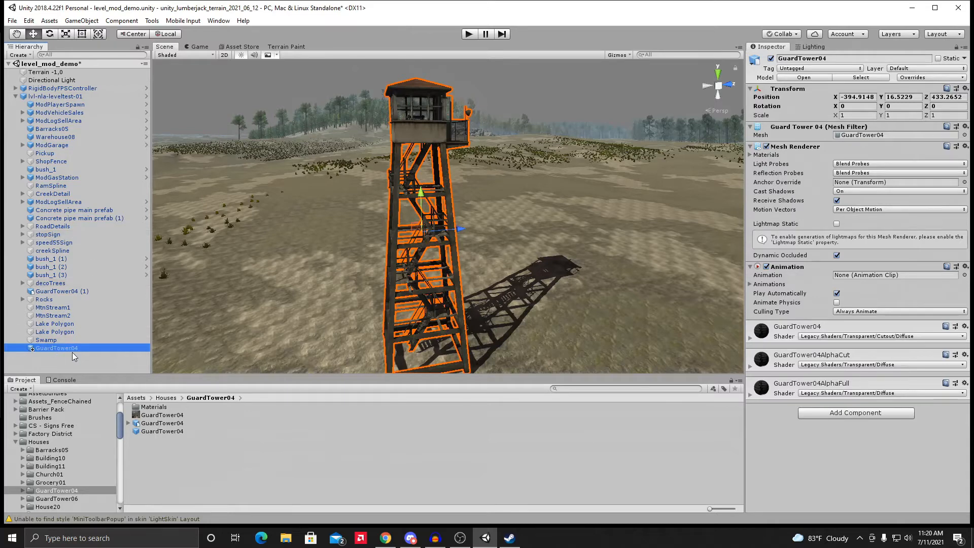
right_click(84, 348)
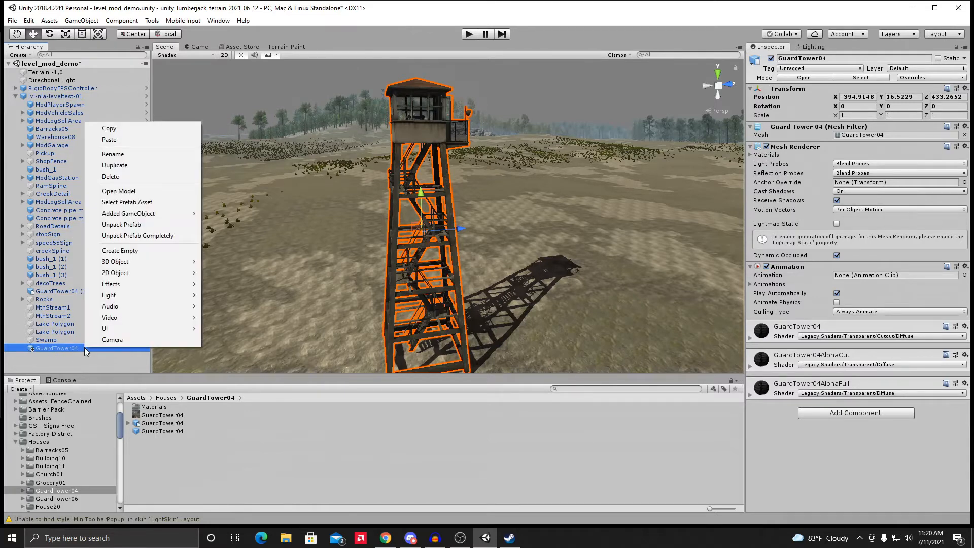
mouse_move(130, 217)
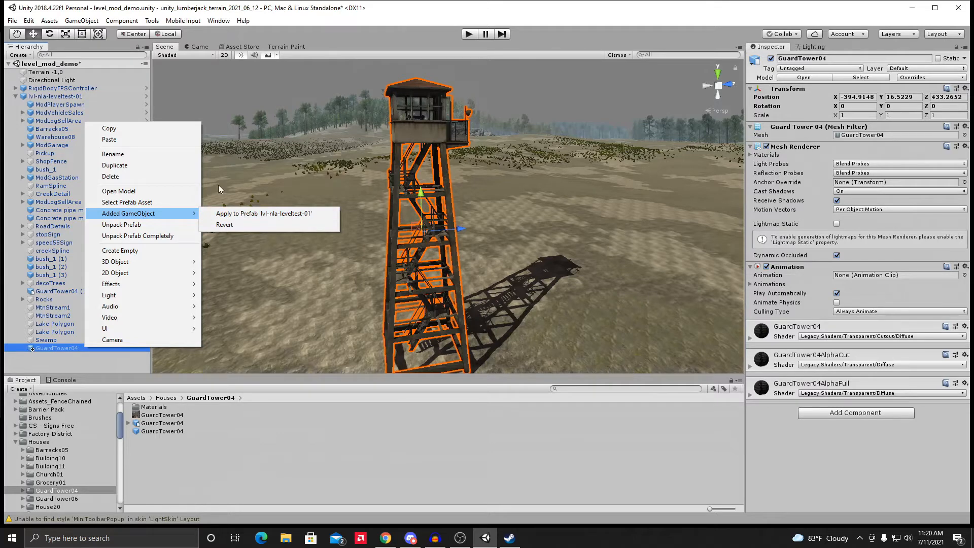
left_click(63, 99)
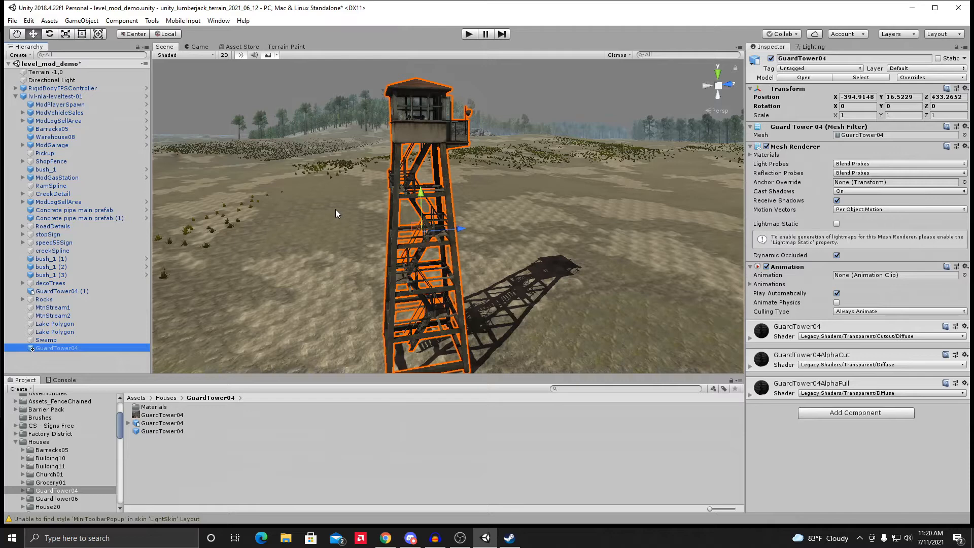
Step: Apply all overrides of the lvl-nla-leveltest-01 instance to its prefab
left_click(61, 97)
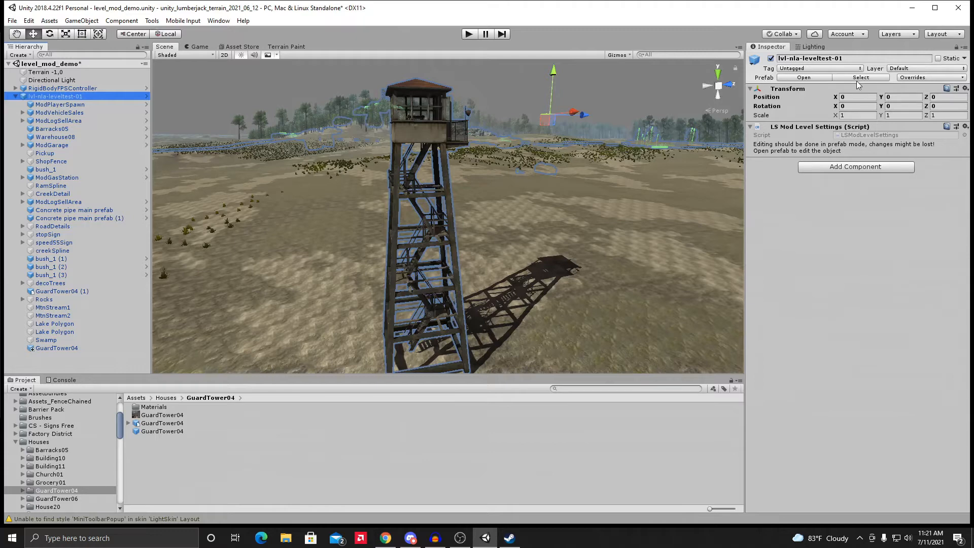
left_click(928, 78)
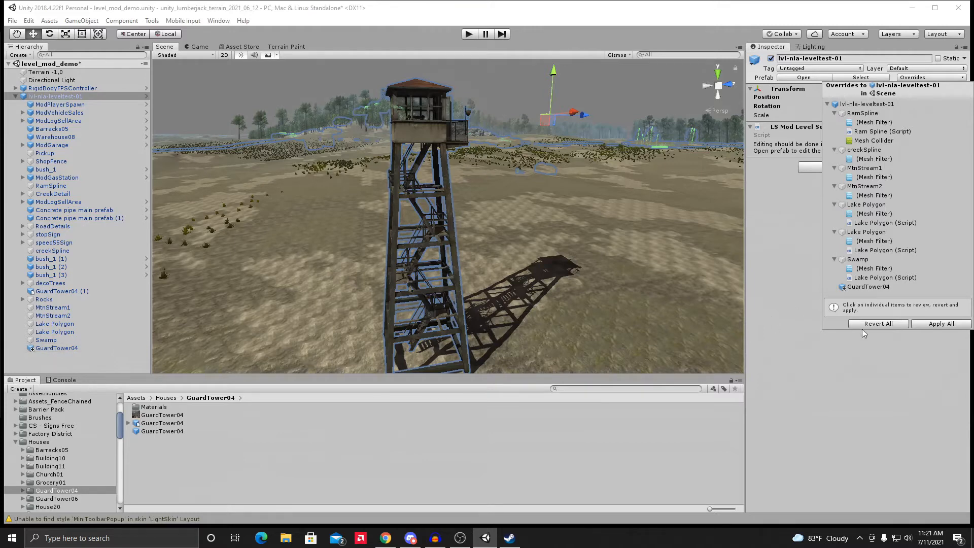
left_click(938, 324)
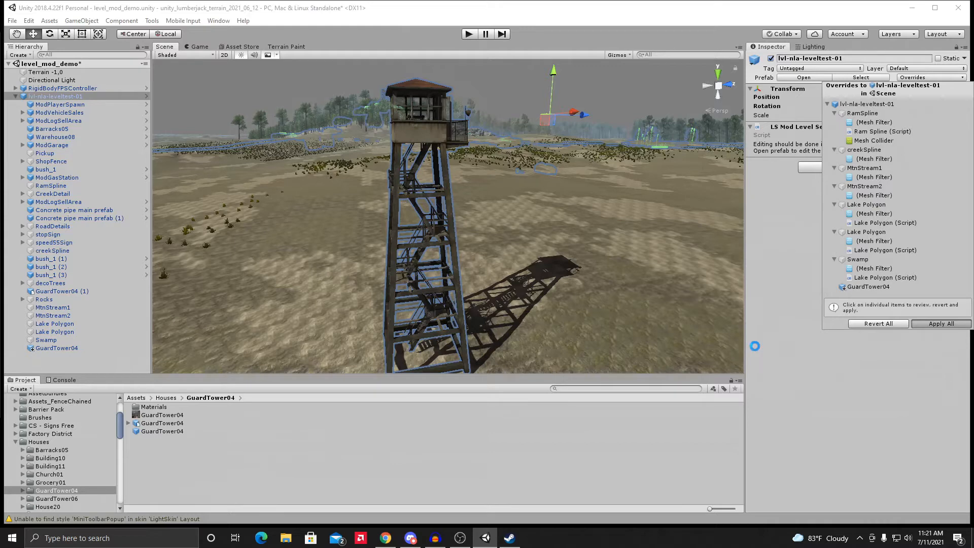
left_click(784, 352)
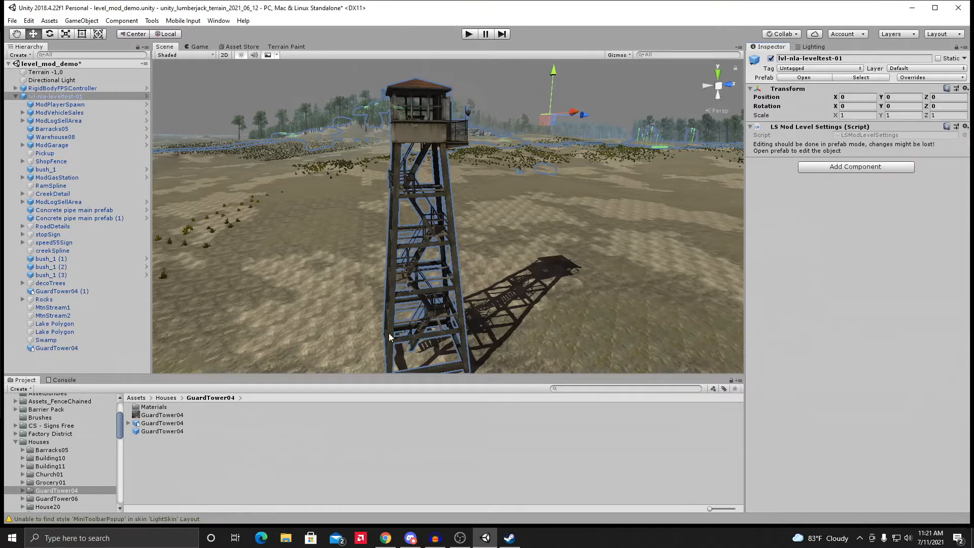
Step: Try to delete the newly placed GuardTower04 directly from the prefab instance in the scene
right_click_drag(290, 255, 264, 238)
middle_click_drag(325, 234, 285, 211)
right_click(63, 348)
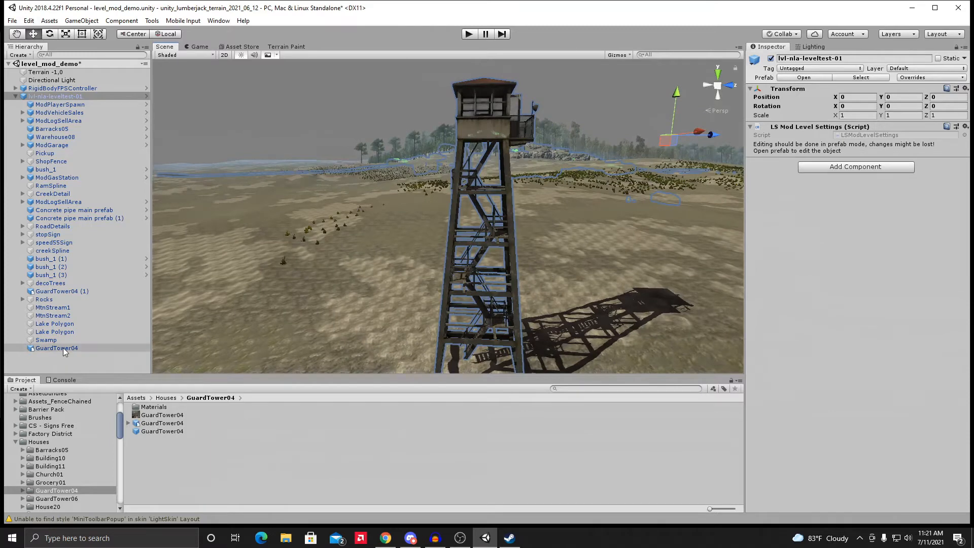
left_click(94, 213)
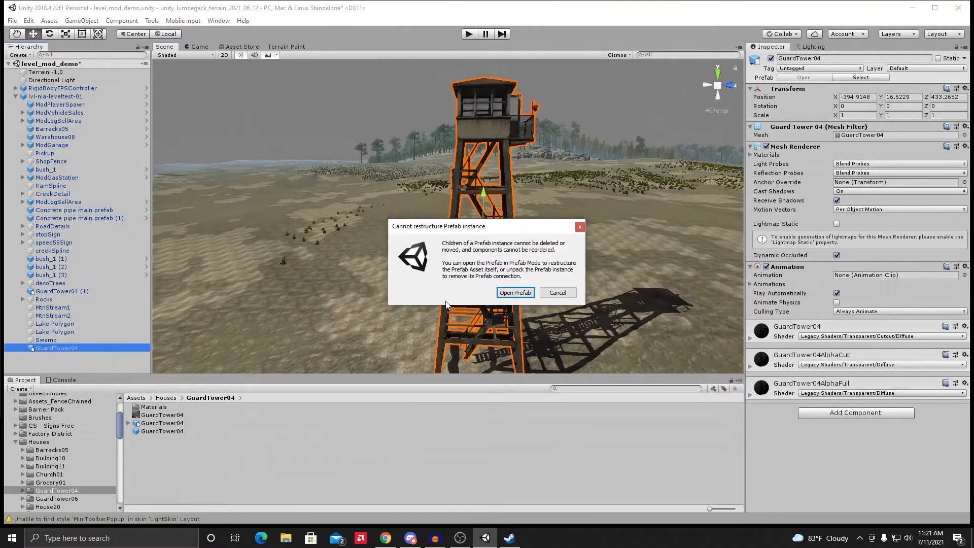
left_click(579, 227)
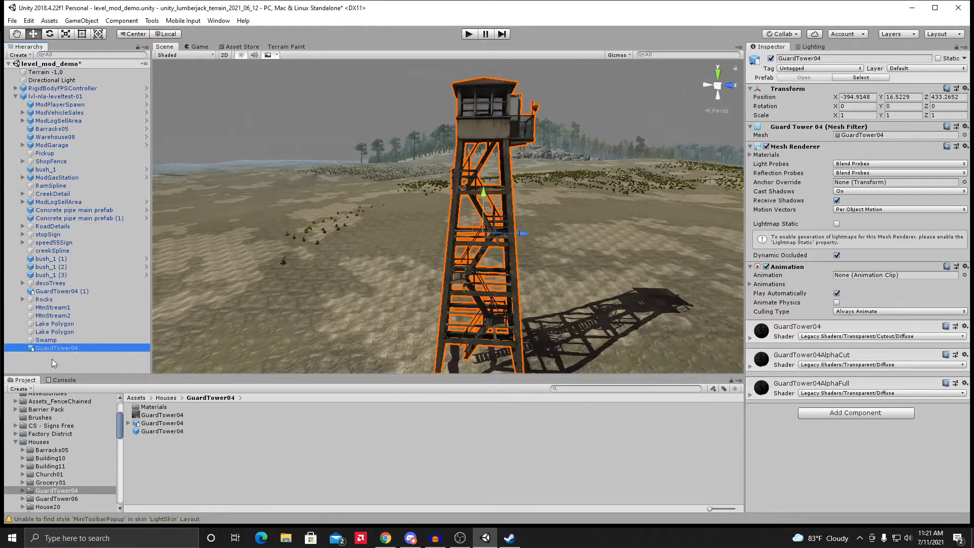
Step: Delete the newly placed GuardTower04 inside the lvl-nla-leveltest-01 prefab in Prefab Mode and return to the scene
left_click(41, 98)
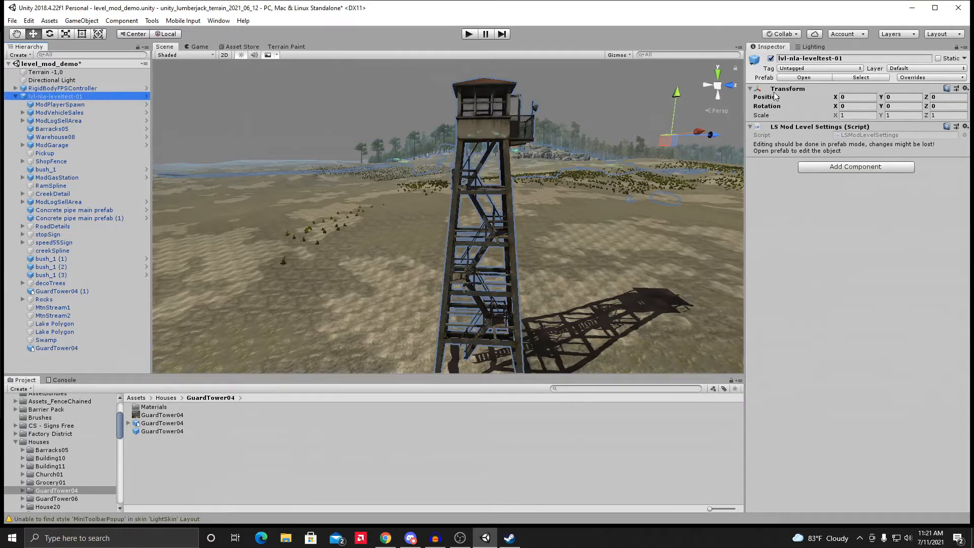
left_click(795, 79)
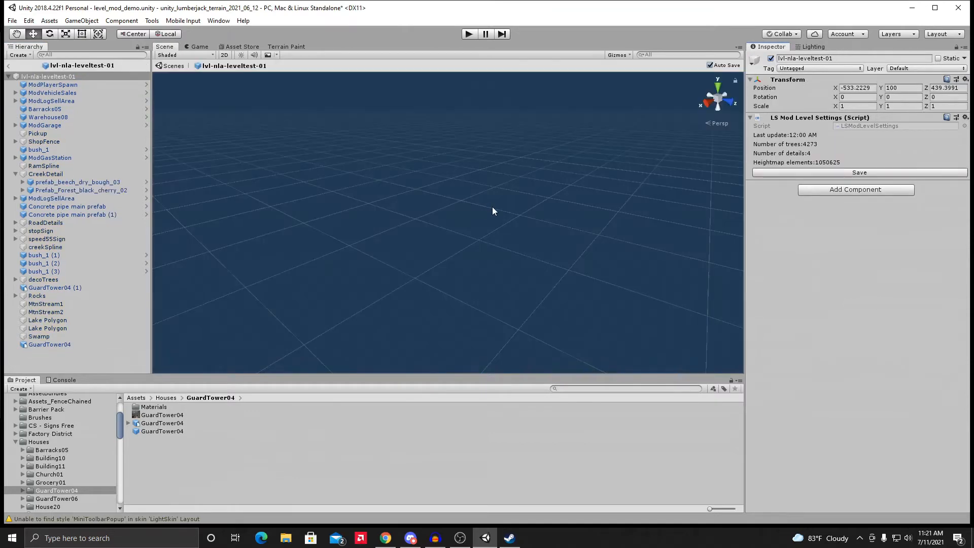
right_click(57, 345)
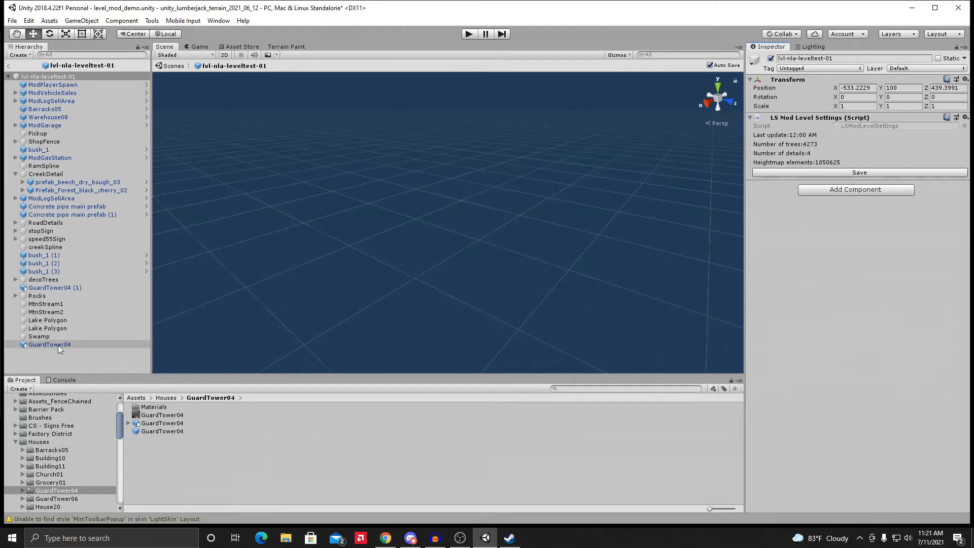
left_click(87, 186)
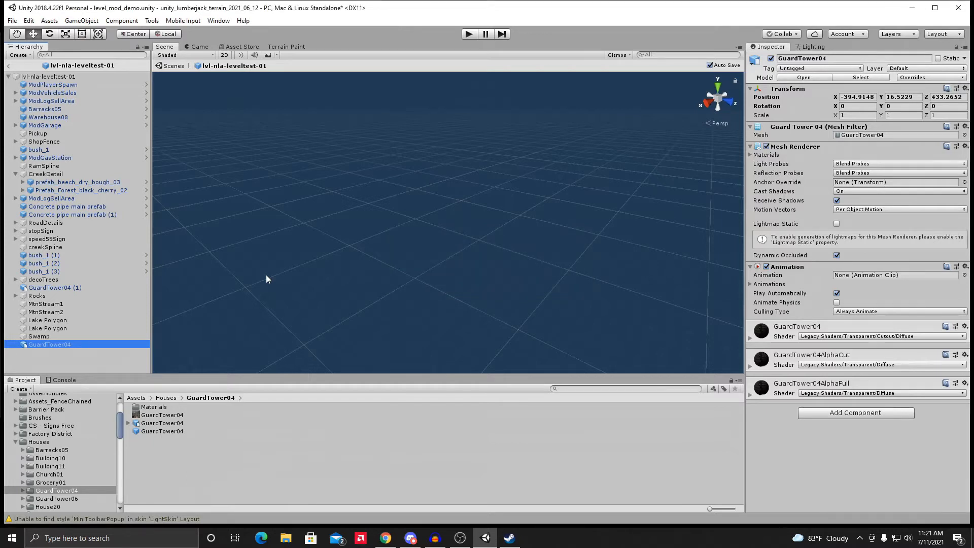
key("Delete")
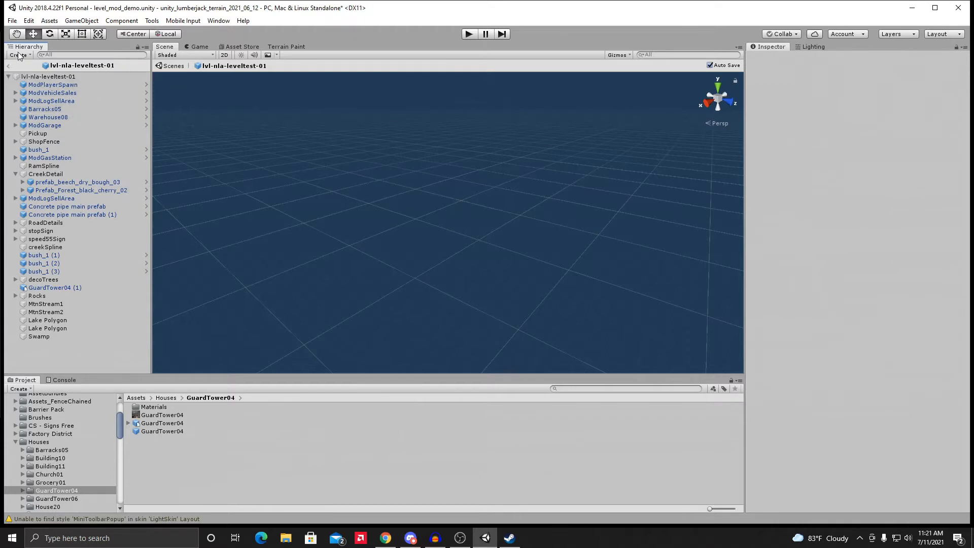
left_click(9, 66)
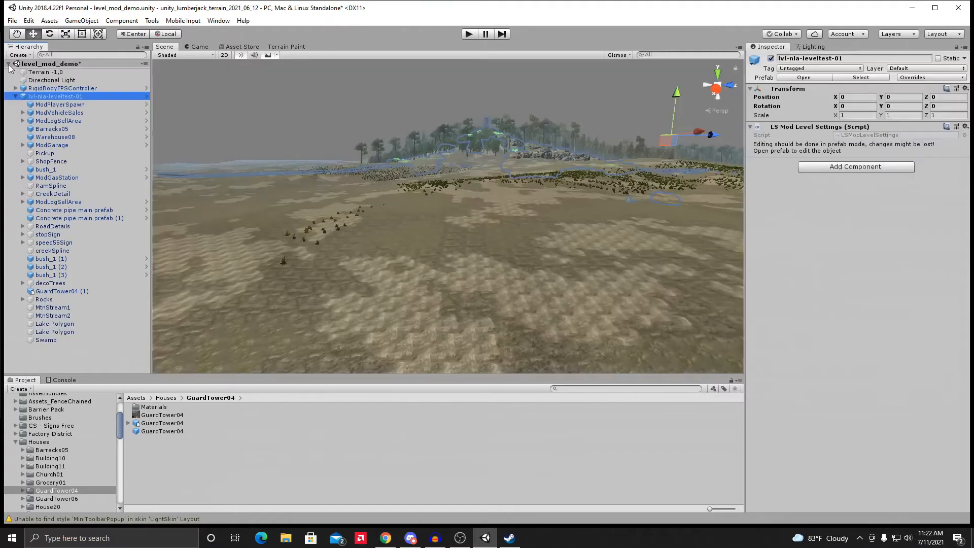
middle_click_drag(513, 241, 409, 304)
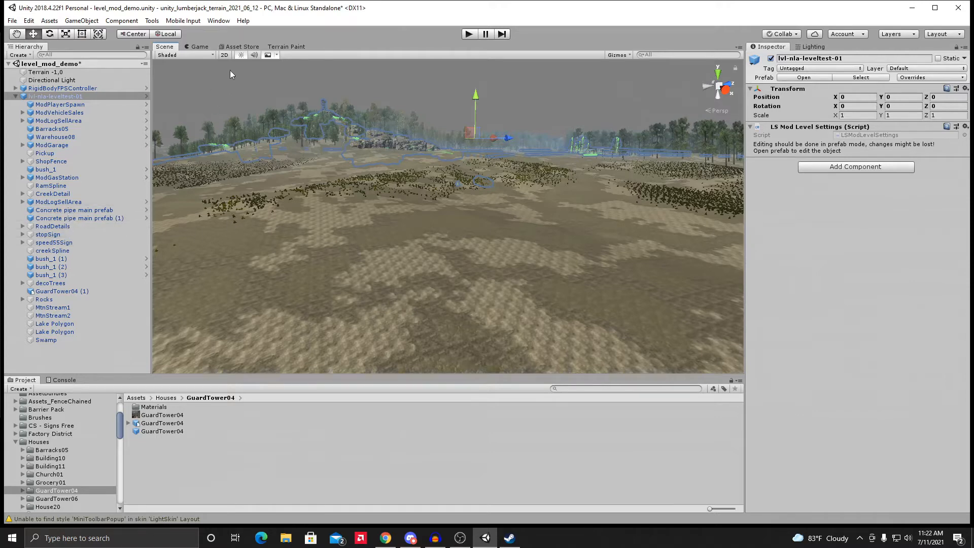
Step: Switch to the Asset Store and browse the search results for building assets
left_click(238, 46)
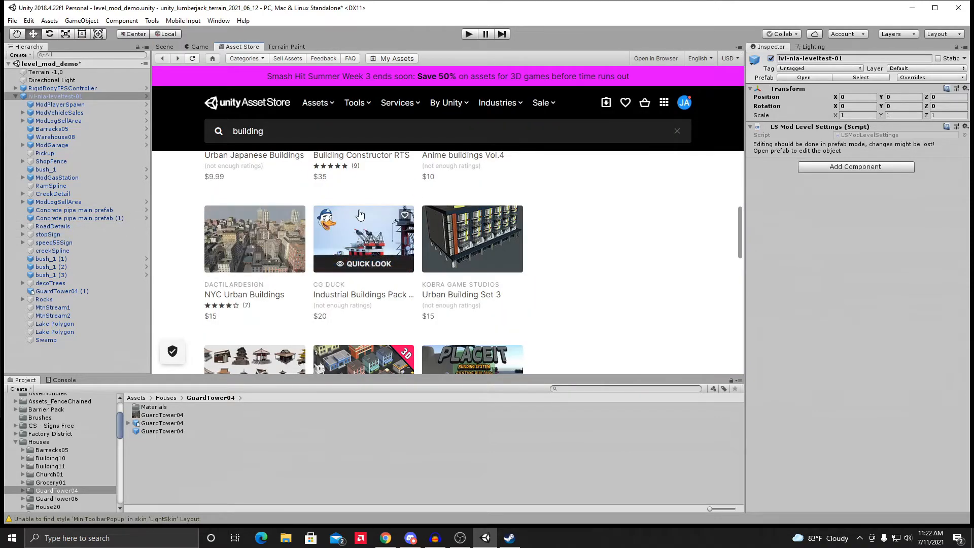
scroll(359, 214, "up", 5)
scroll(336, 212, "up", 8)
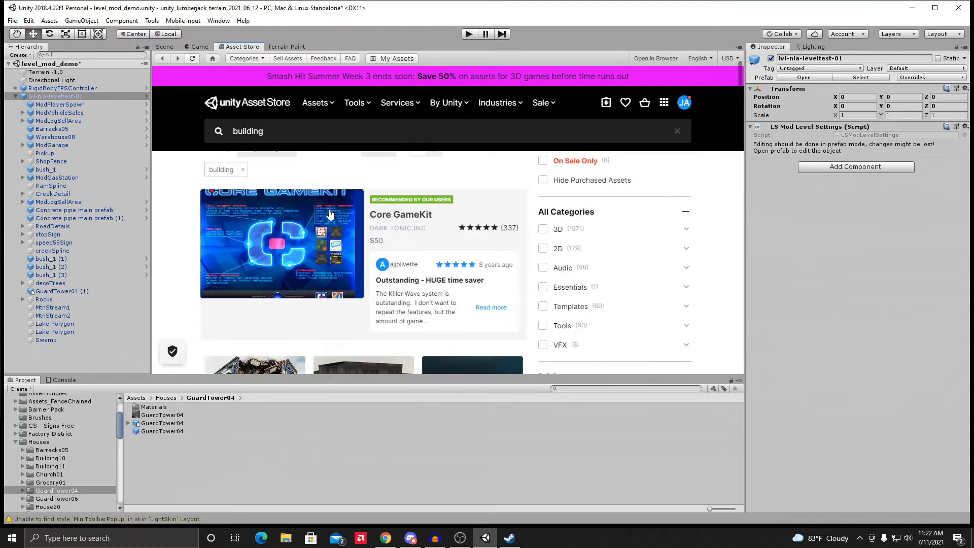
scroll(337, 209, "down", 7)
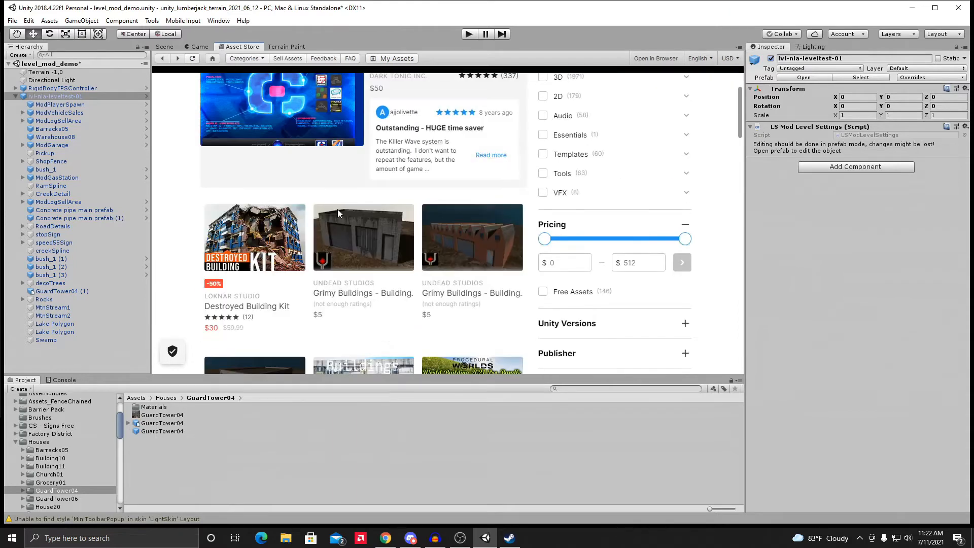
scroll(339, 218, "up", 8)
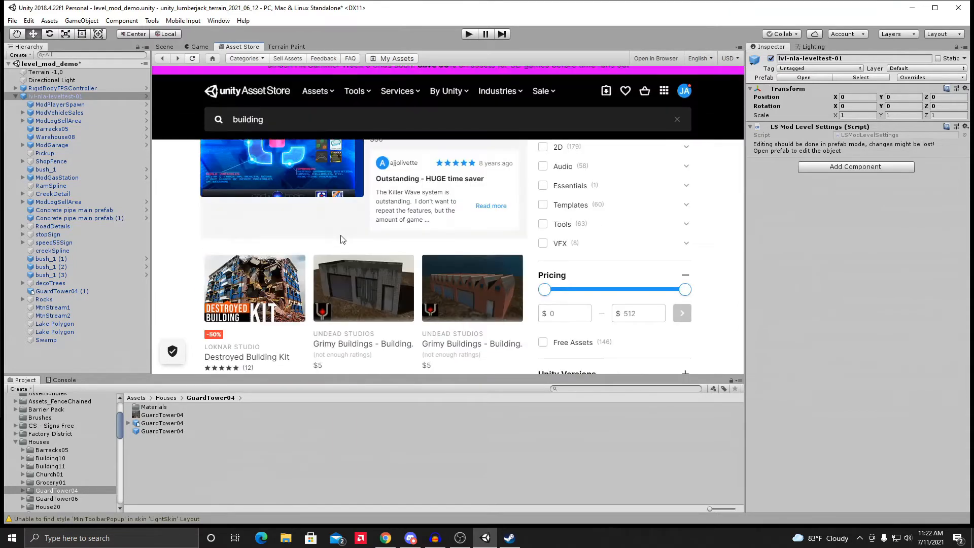
scroll(343, 241, "down", 10)
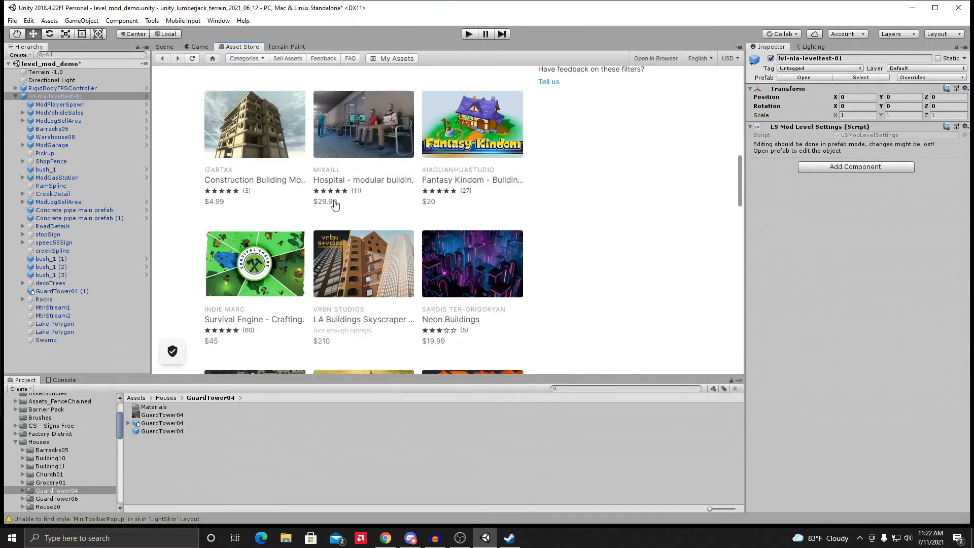
scroll(308, 196, "up", 10)
Step: Search the Asset Store for "traffic cone" and look through the offered models
left_click_drag(263, 132, 229, 131)
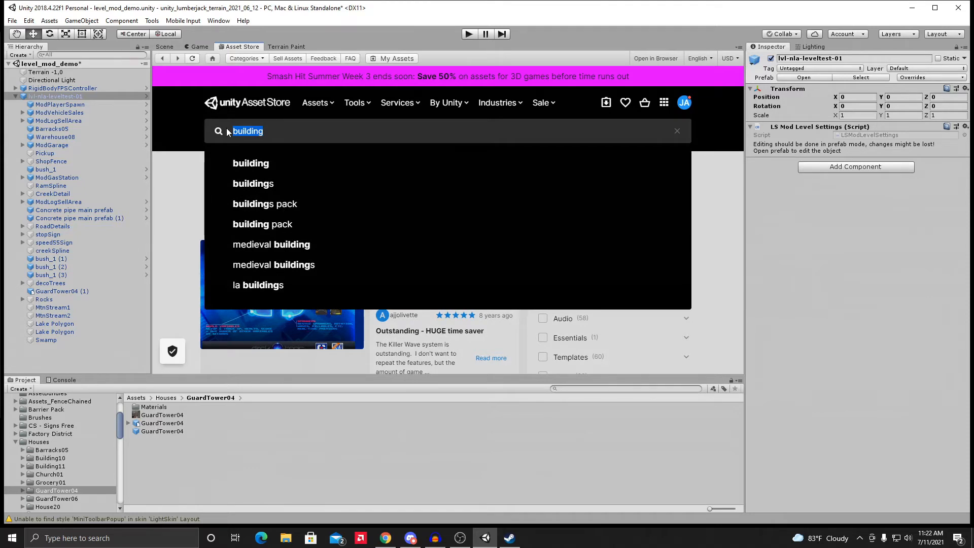
type("traffic cone")
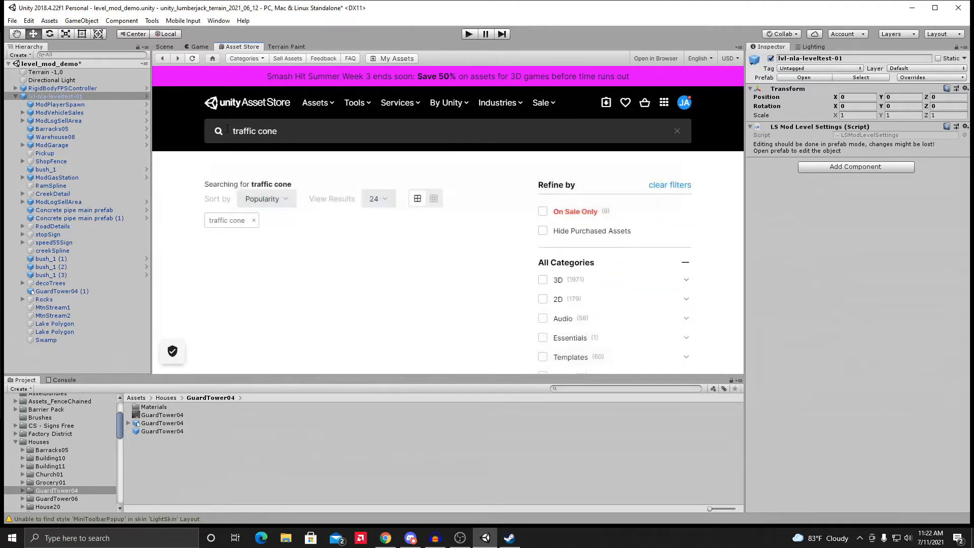
scroll(396, 279, "down", 4)
scroll(390, 277, "down", 2)
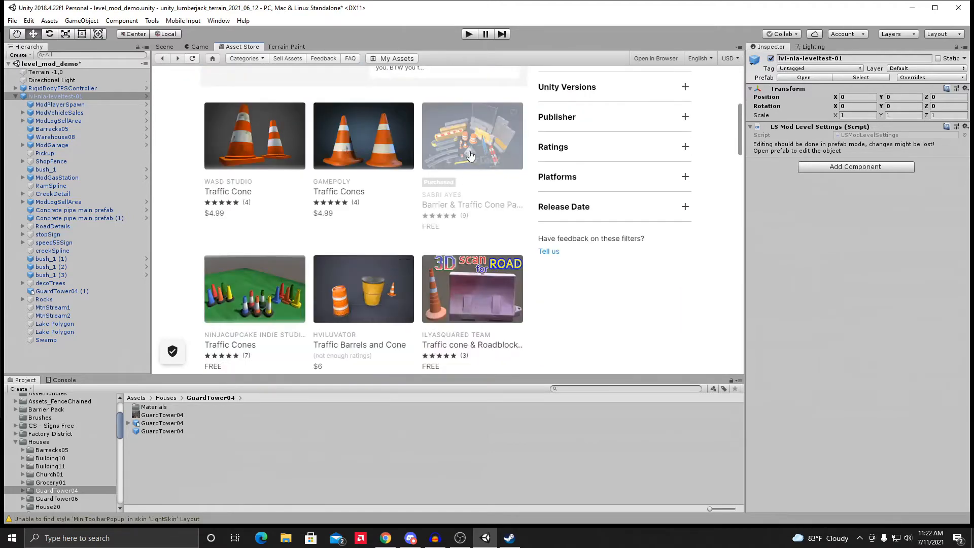
scroll(363, 233, "down", 2)
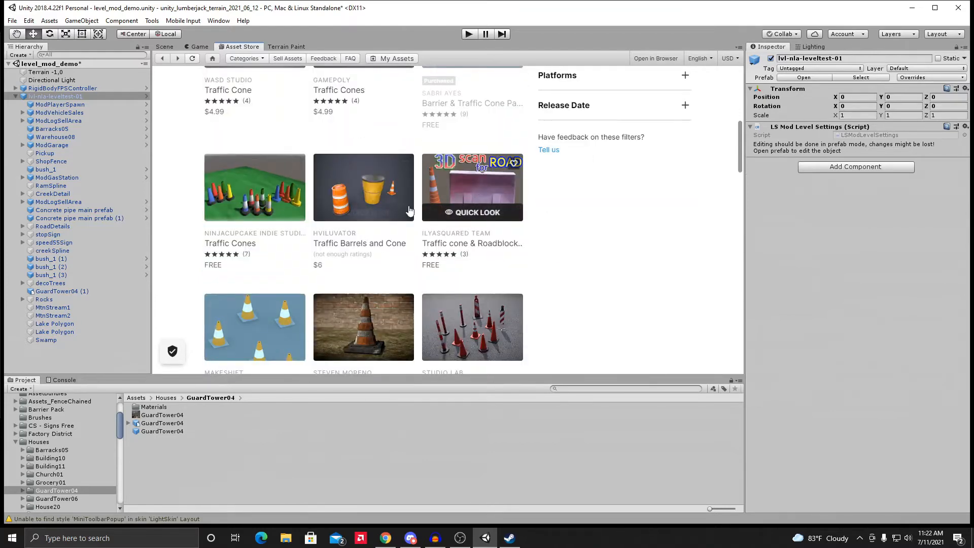
scroll(333, 274, "down", 2)
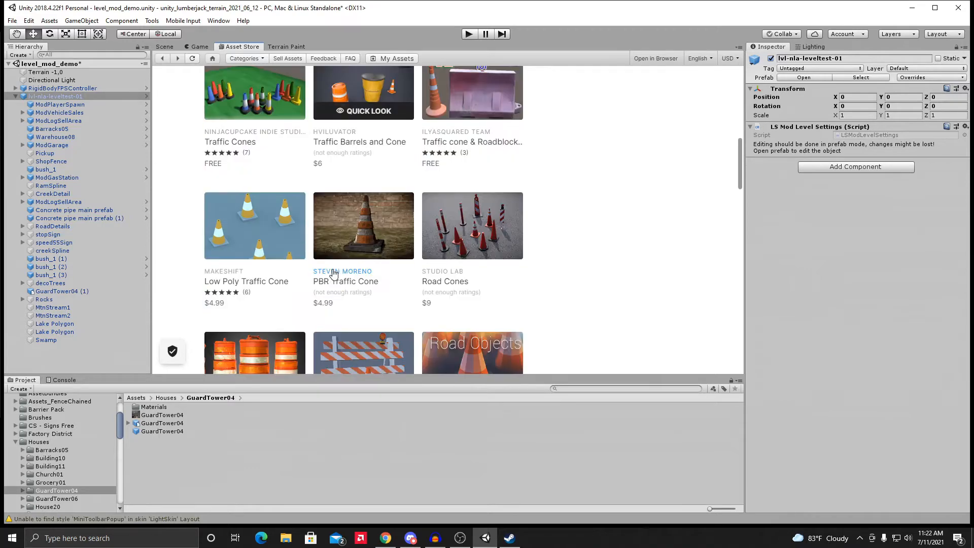
Step: Look through the traffic cone results in the Asset Store and open the page of the free Traffic Cones asset
scroll(333, 274, "down", 3)
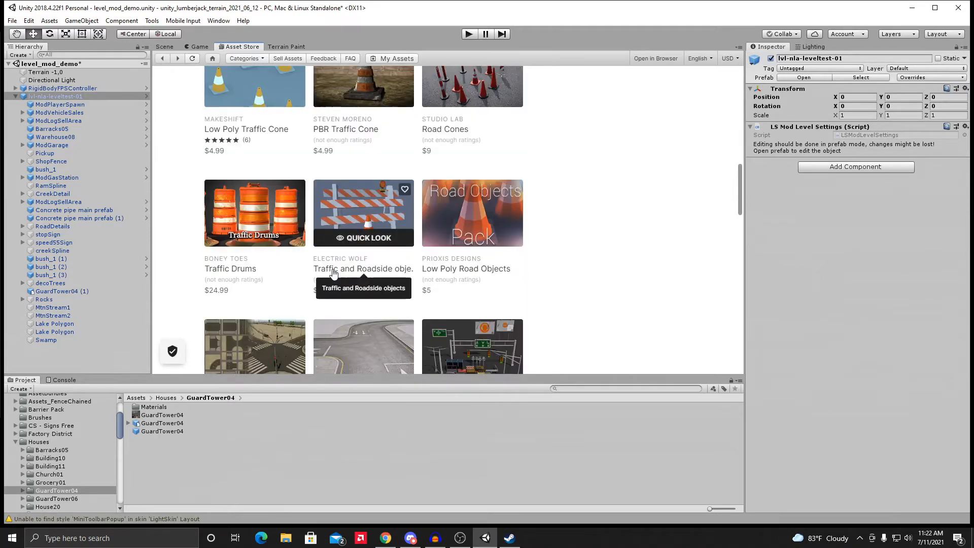
scroll(409, 304, "up", 3)
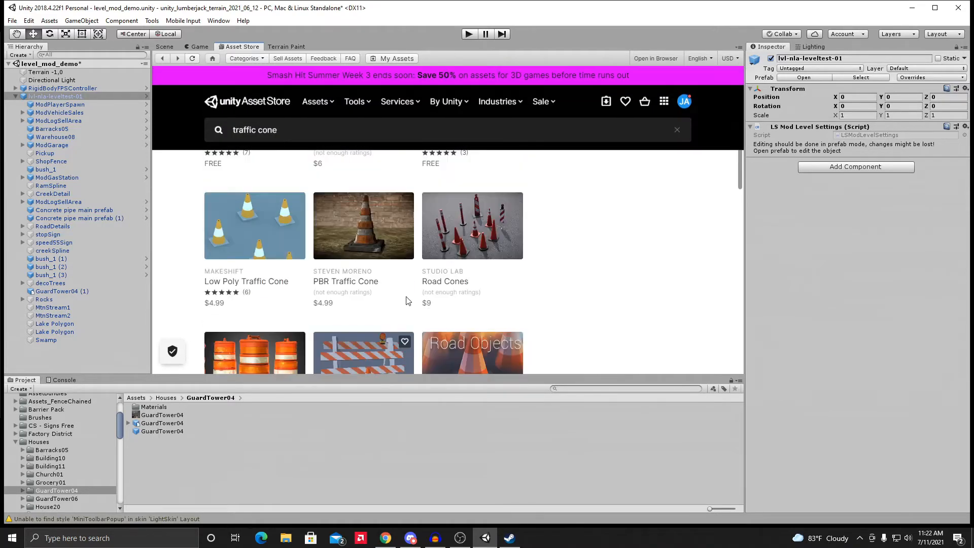
scroll(293, 303, "up", 3)
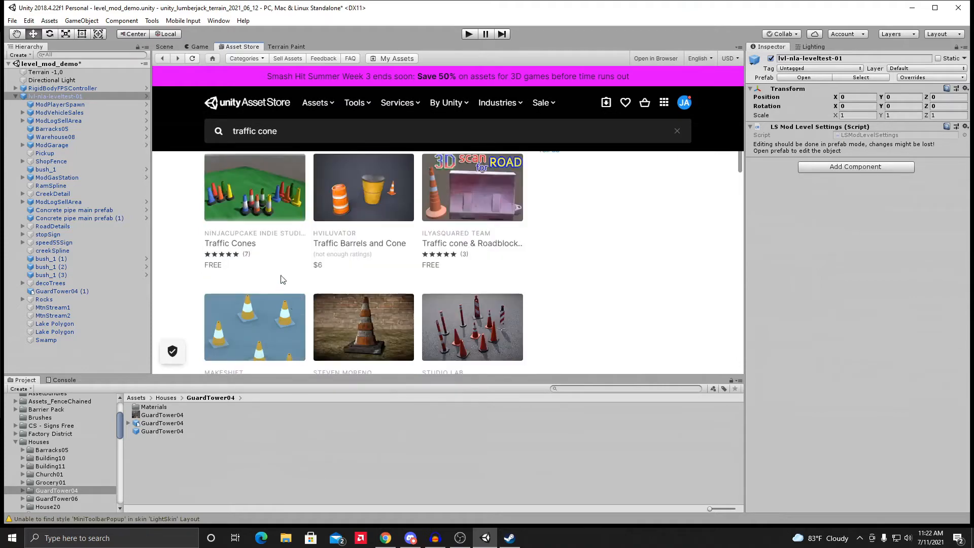
left_click(256, 192)
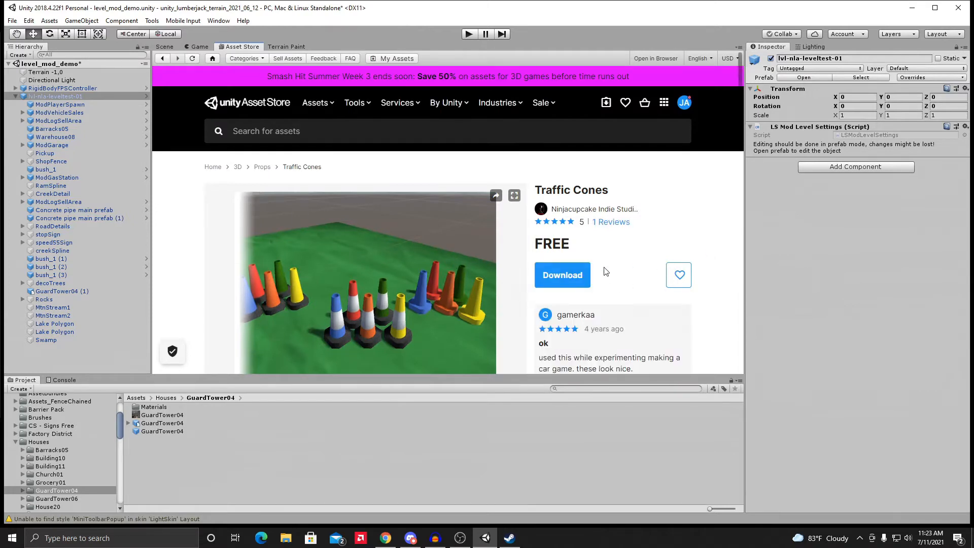
left_click(564, 277)
Step: Open the Prefabs folder of the Barrier Pack in the project assets
left_click_drag(119, 429, 121, 416)
left_click(29, 439)
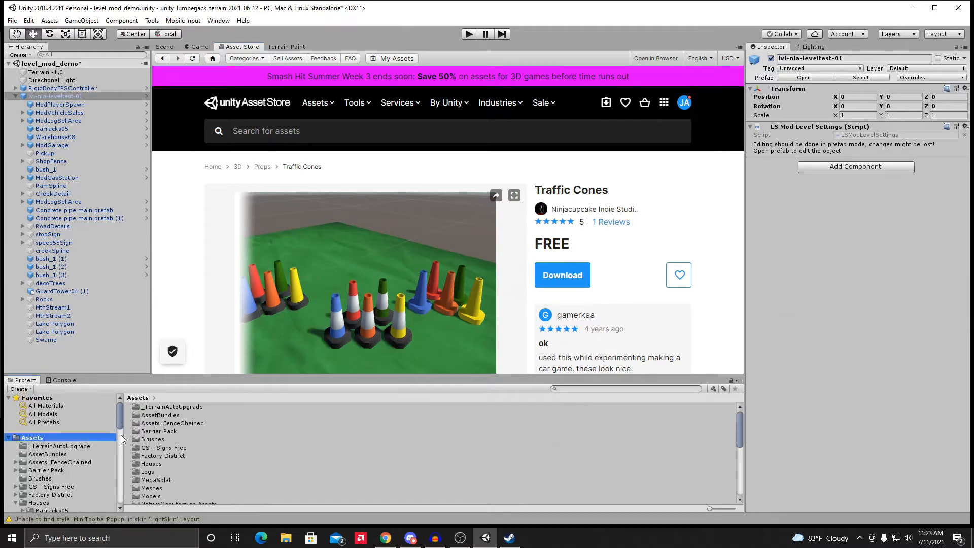
left_click_drag(120, 419, 119, 425)
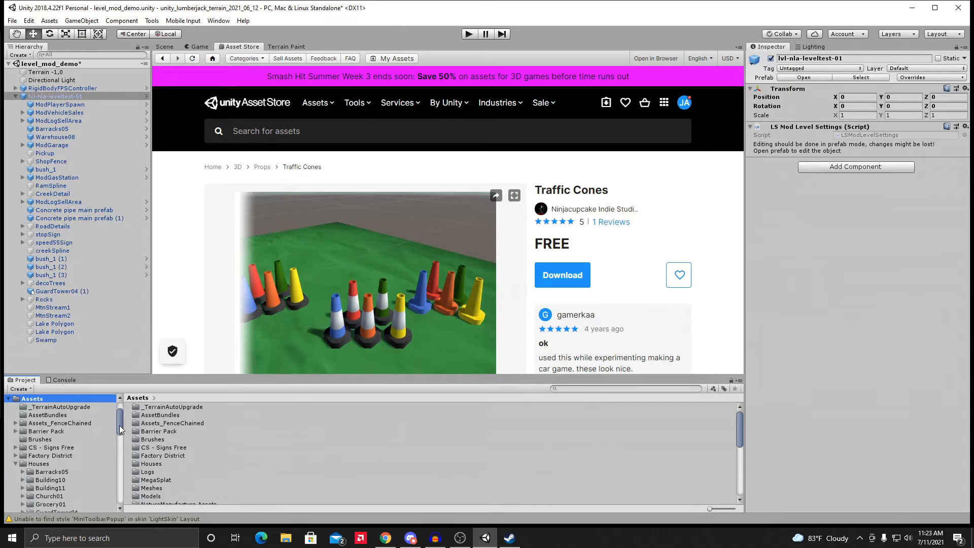
left_click(46, 431)
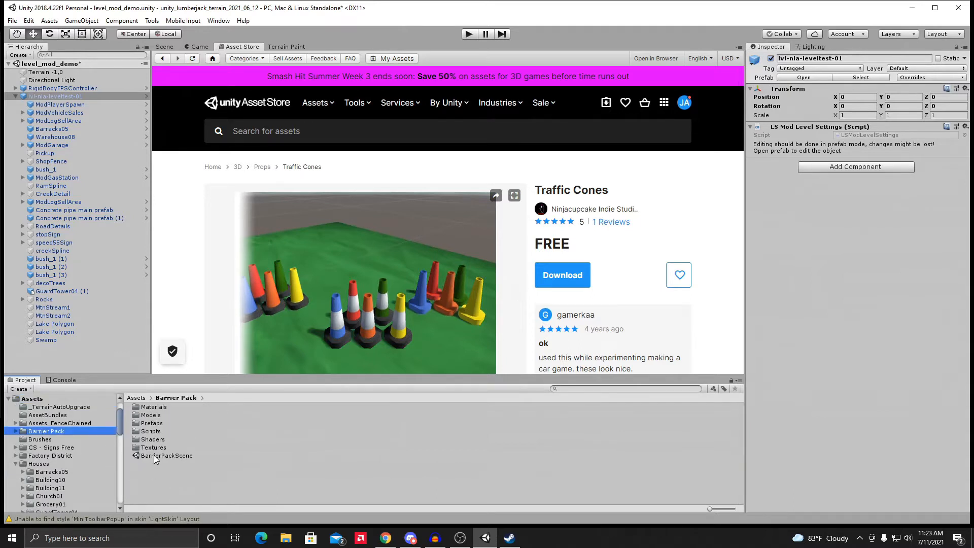
double_click(146, 423)
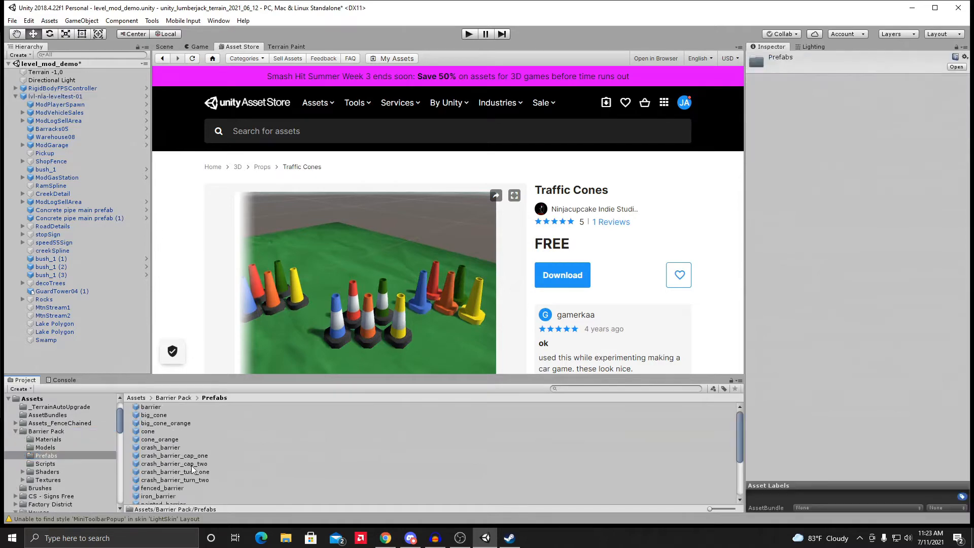
Step: Return to the scene and place the Barrier Pack's cone prefab on the open ground, viewing it up close
left_click(164, 47)
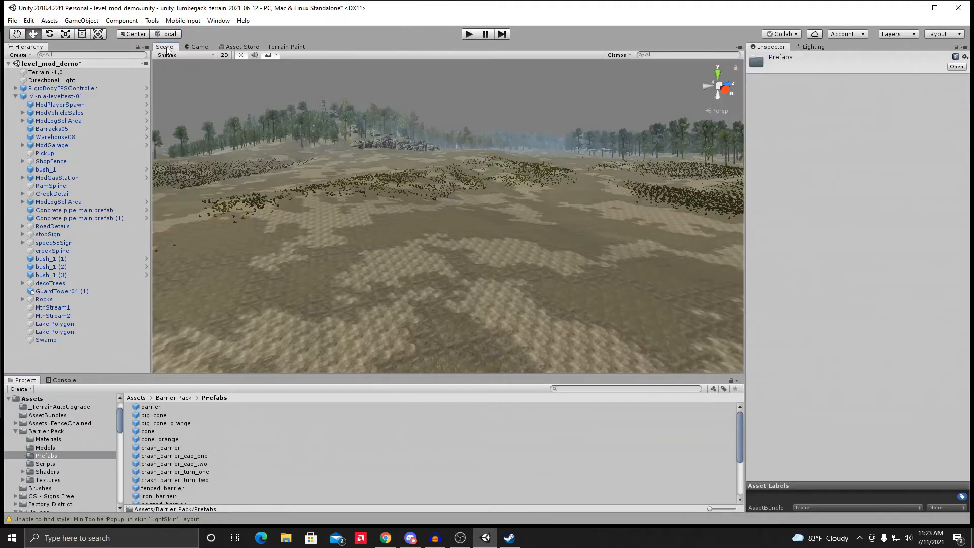
left_click(178, 448)
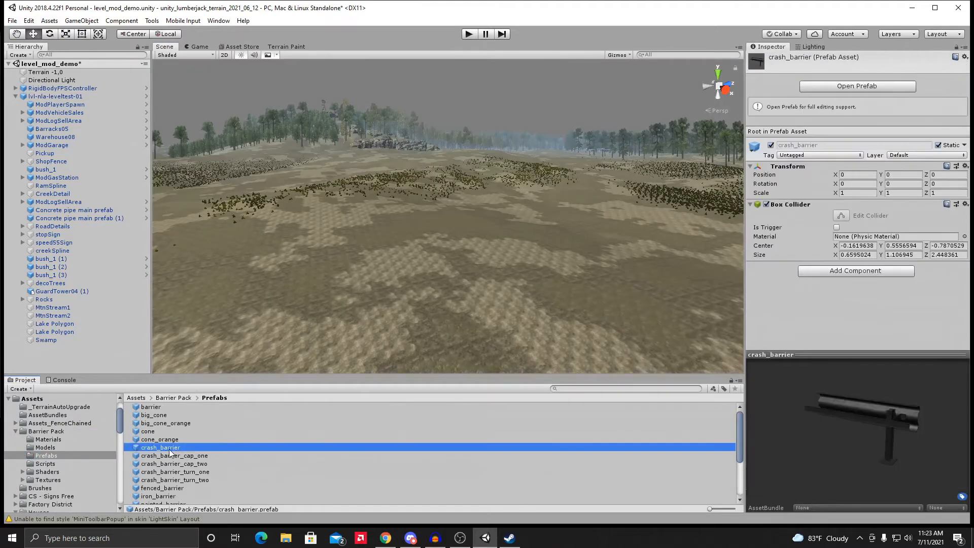
left_click(148, 431)
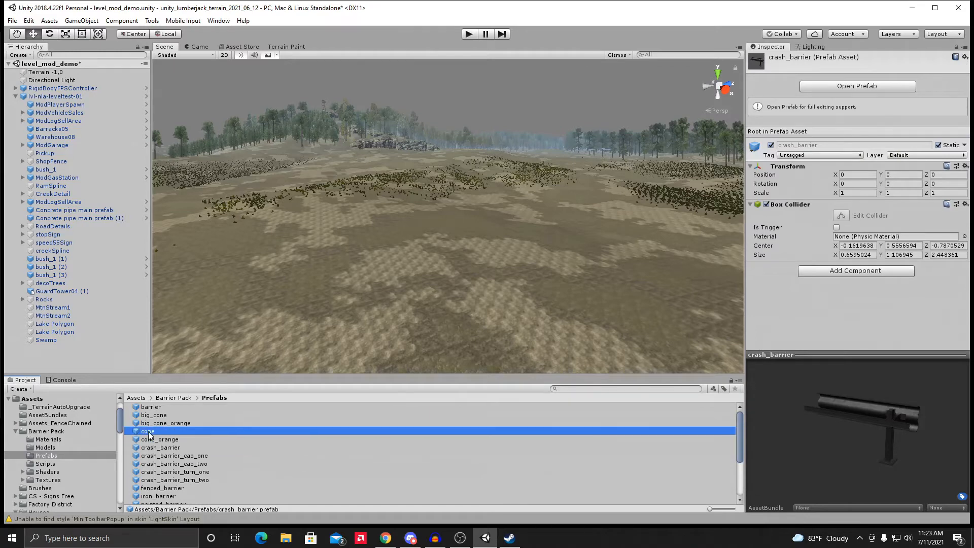
left_click_drag(147, 434, 321, 312)
right_click_drag(376, 309, 337, 336)
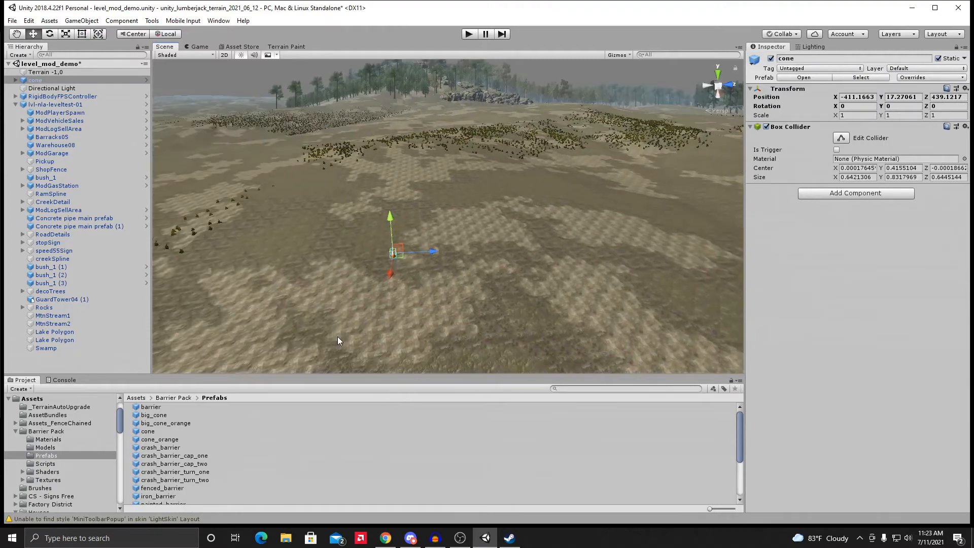
scroll(336, 337, "up", 1)
scroll(337, 336, "up", 2)
scroll(337, 337, "up", 5)
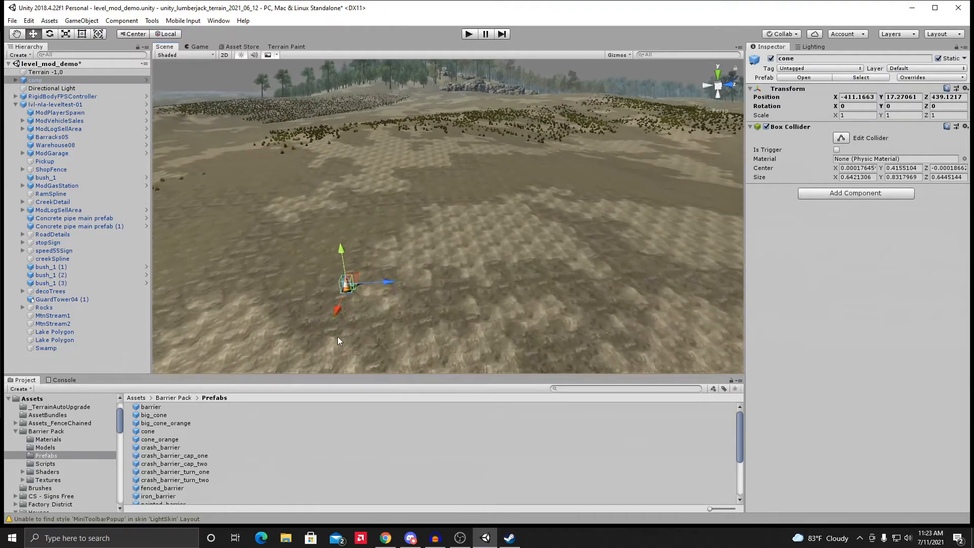
right_click_drag(377, 290, 334, 329)
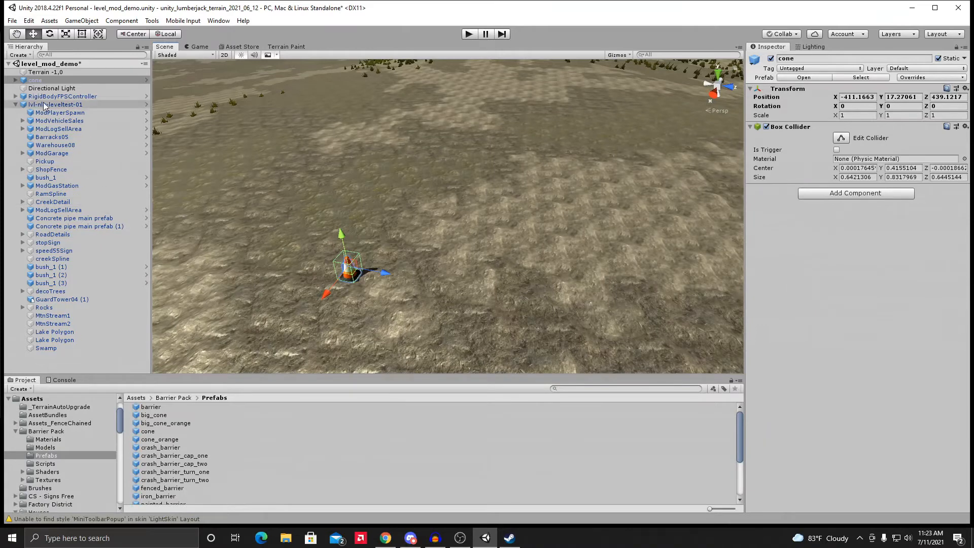
Step: Delete the placed cone from the scene and collapse the Barrier Pack folder
right_click(36, 80)
left_click(58, 134)
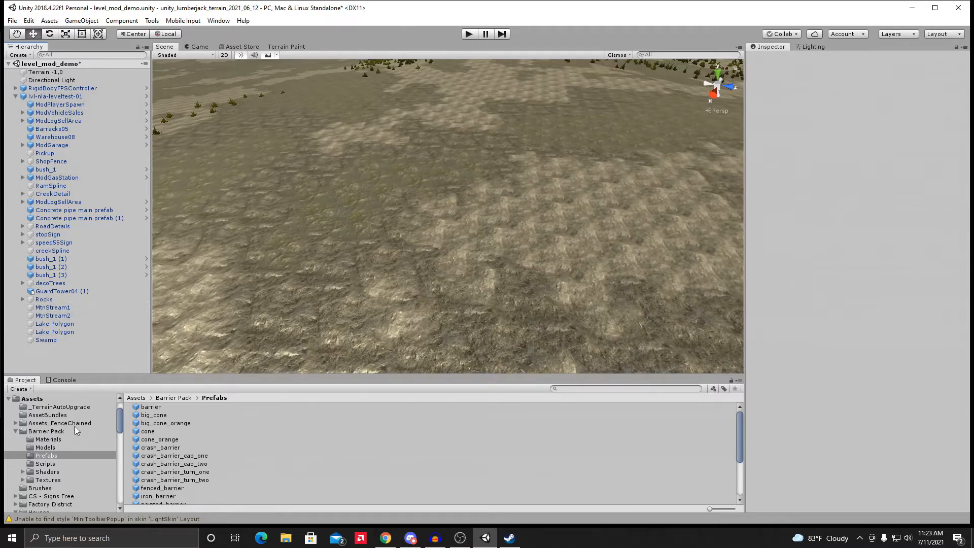
left_click(16, 432)
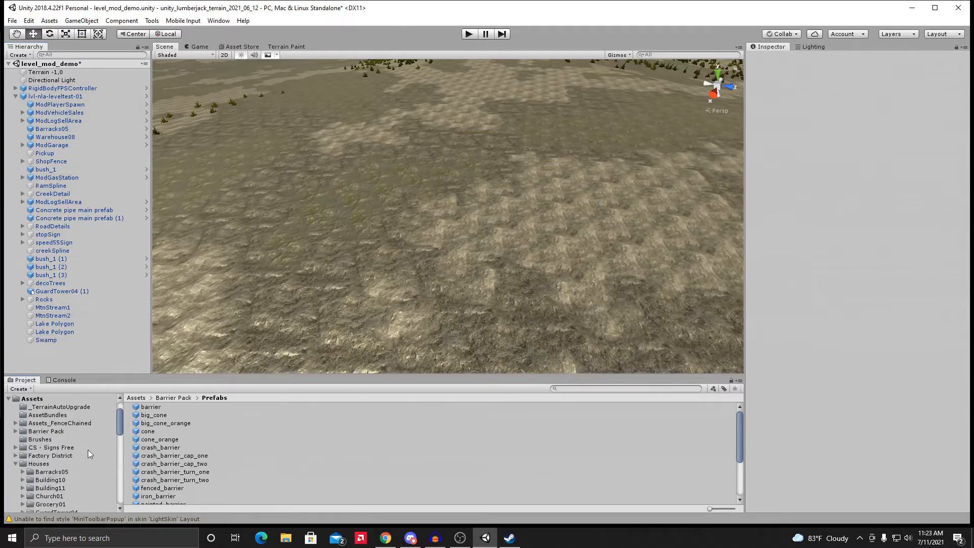
Step: Open the Large folder among the CS - Signs Free prefabs
left_click(61, 423)
left_click(47, 448)
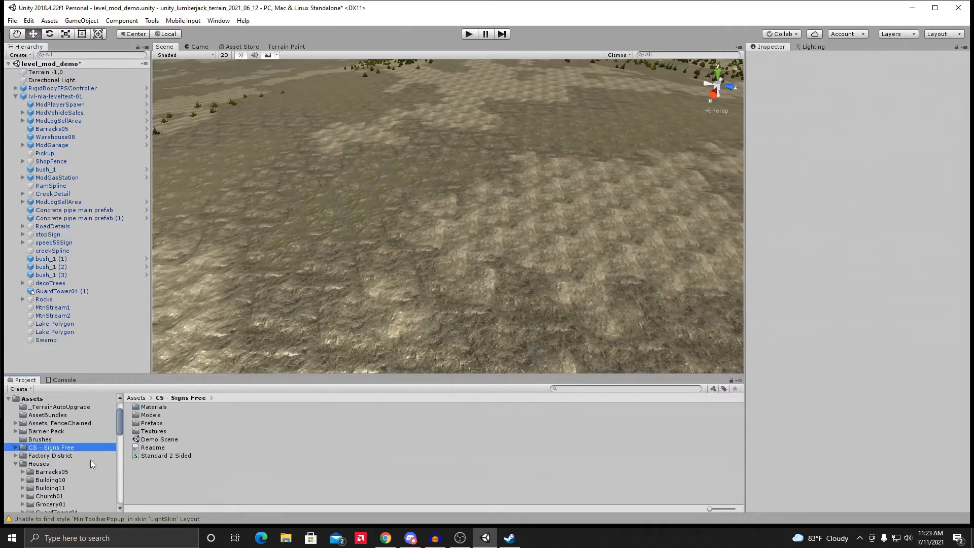
double_click(153, 424)
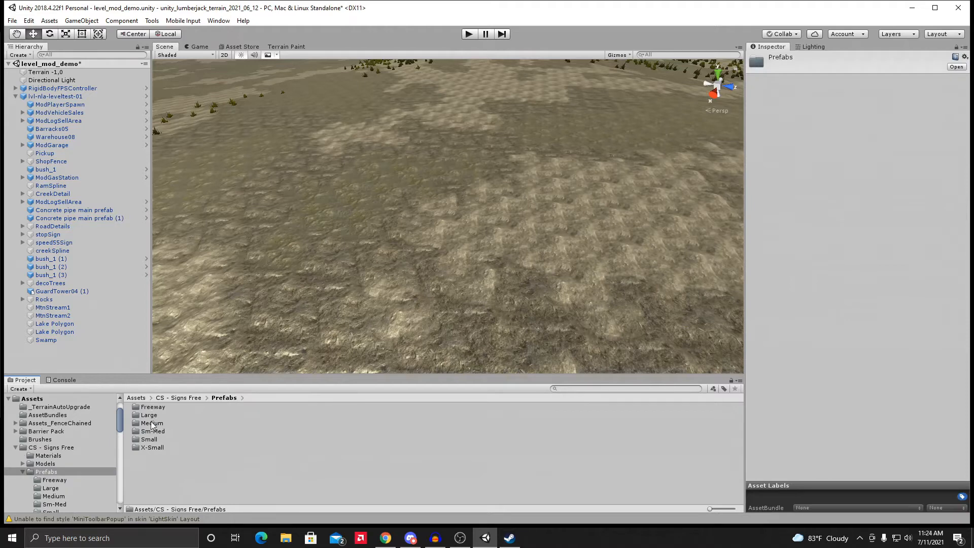
double_click(152, 416)
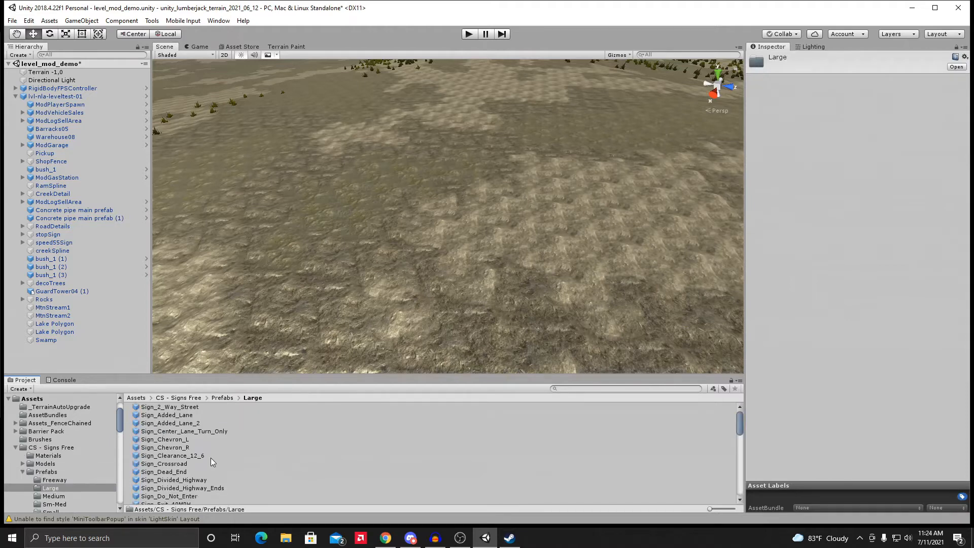
Step: Preview the Sign_Chevron_R, Sign_Crossroad and Sign_Divided_Highway prefabs, rotating each model to inspect it
left_click(173, 448)
left_click(842, 437)
left_click_drag(839, 436, 813, 437)
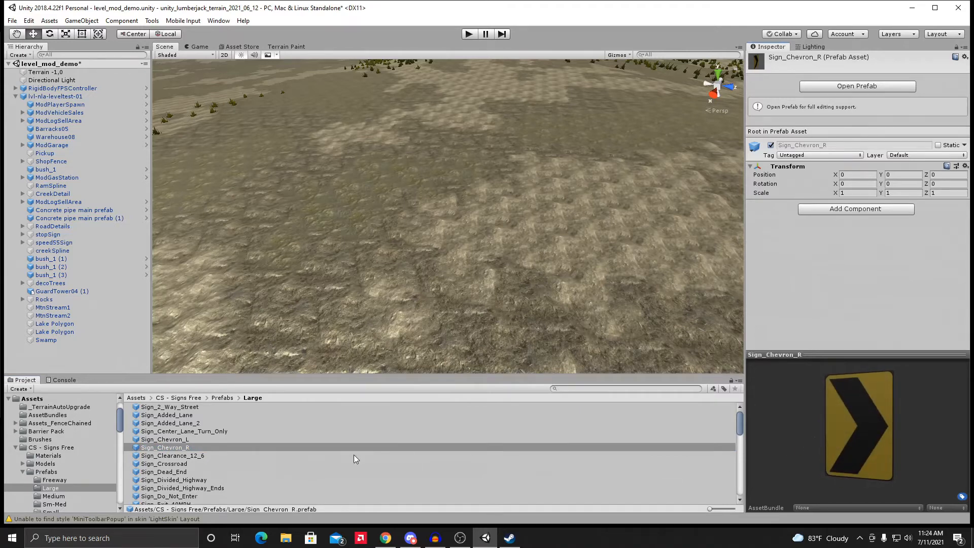
left_click(177, 463)
left_click_drag(869, 452, 896, 435)
left_click(203, 480)
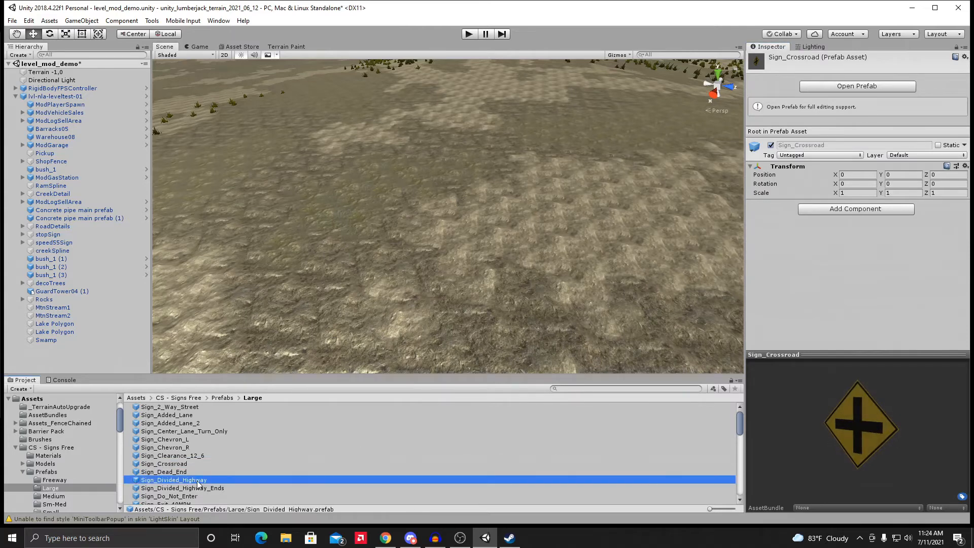
left_click_drag(858, 464, 894, 440)
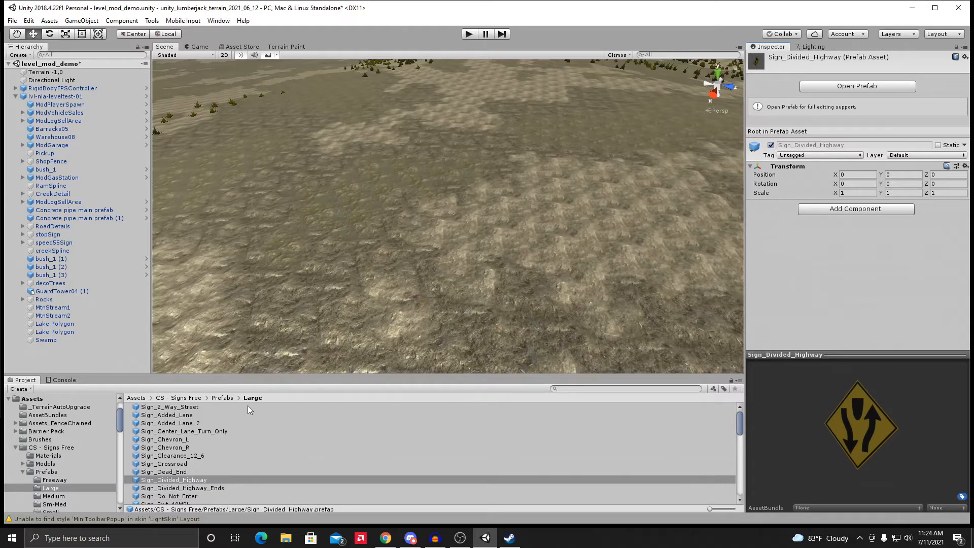
Step: Collapse the CS - Signs Free and Houses folders in the project's folder tree
left_click(16, 448)
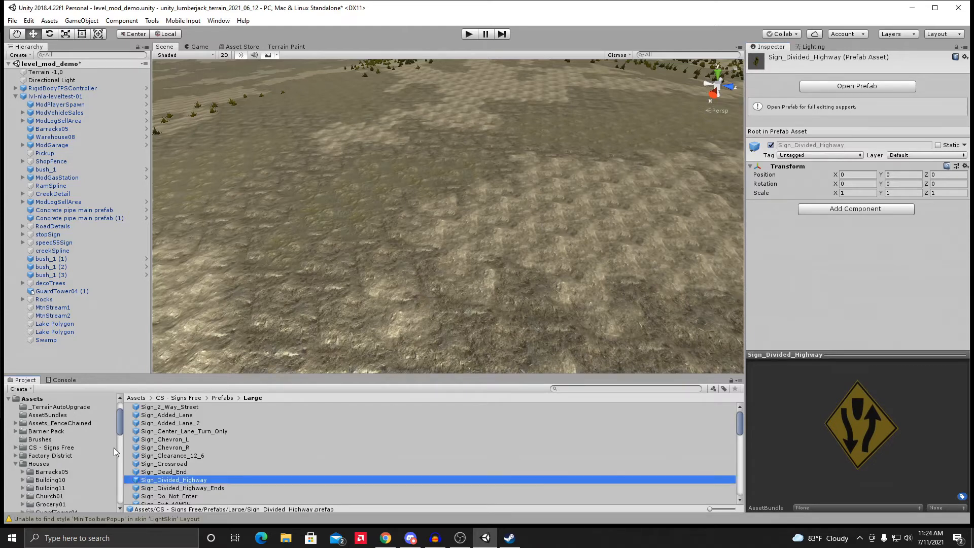
right_click_drag(290, 314, 317, 257)
middle_click_drag(316, 258, 312, 318)
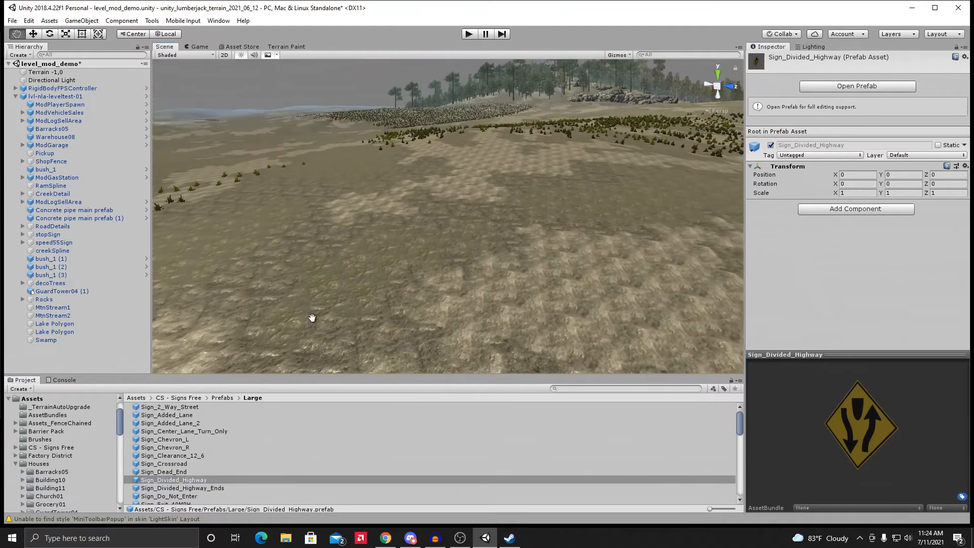
right_click_drag(312, 317, 336, 268)
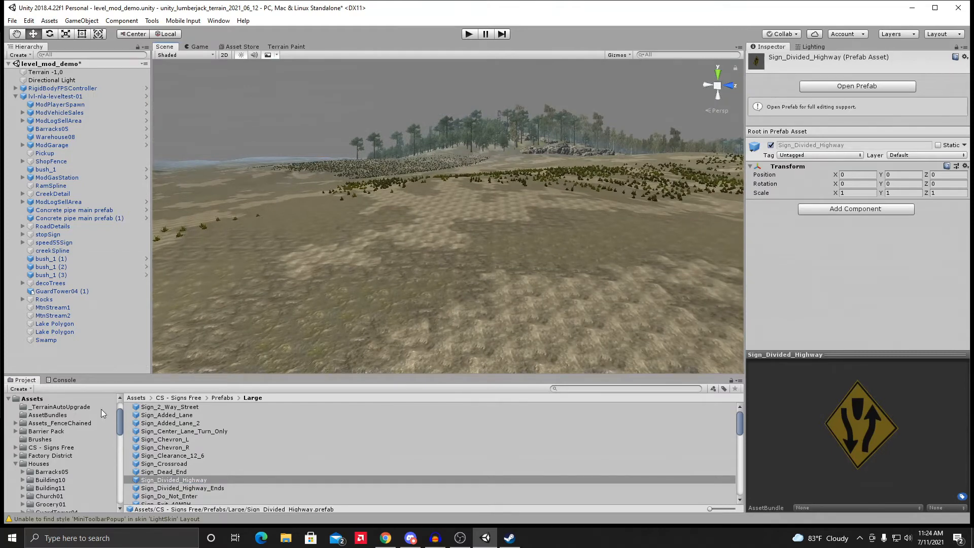
left_click(16, 464)
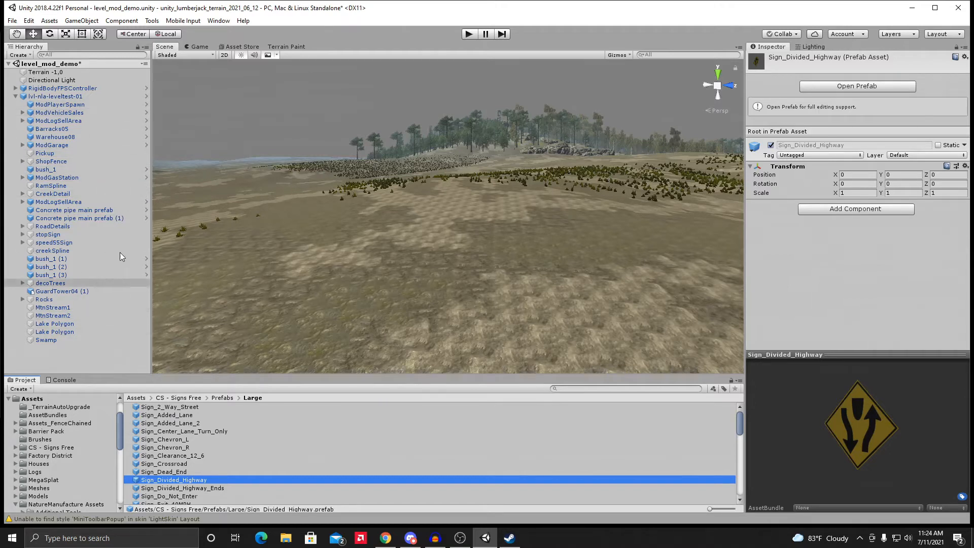
Step: Save the level_mod_demo scene and check the lvl-nla-leveltest-01 prefab instance for pending overrides
left_click(15, 22)
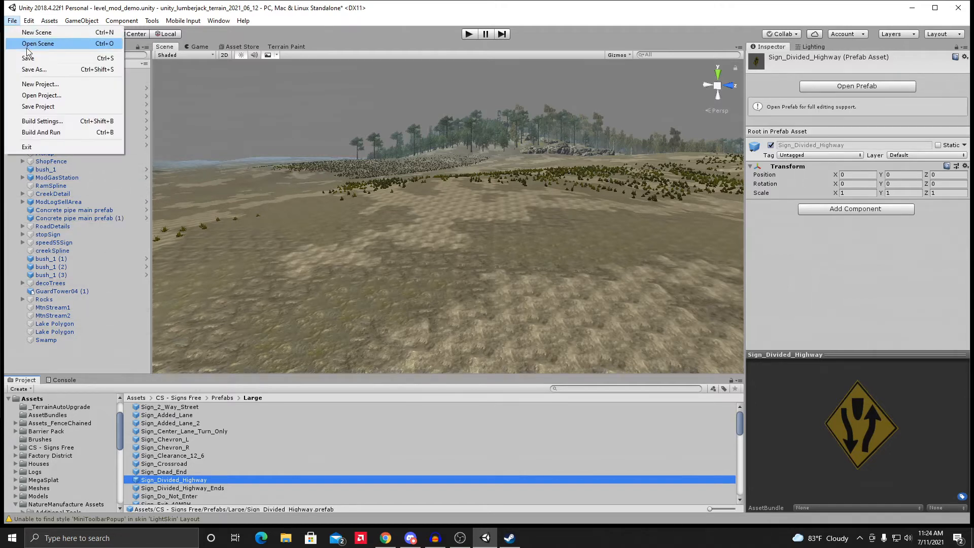
left_click(27, 56)
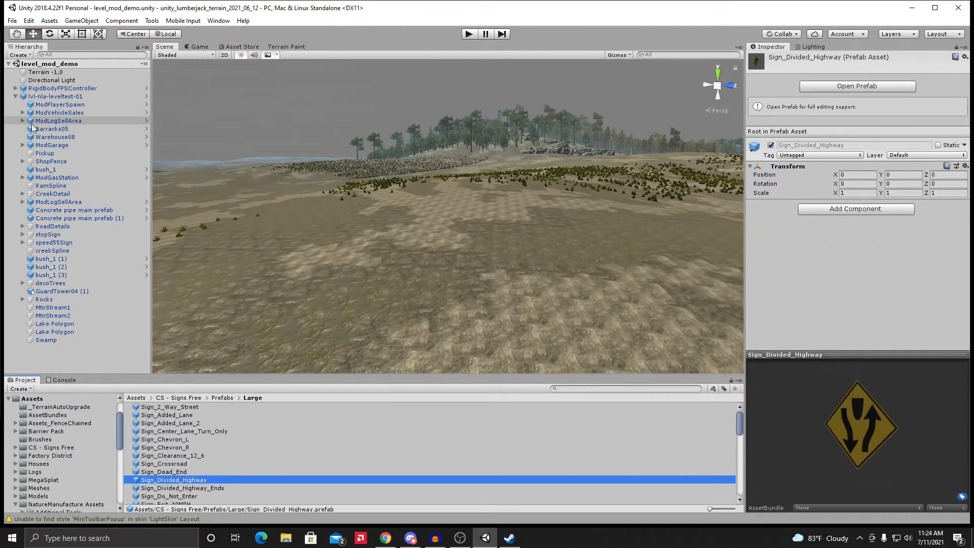
left_click(44, 96)
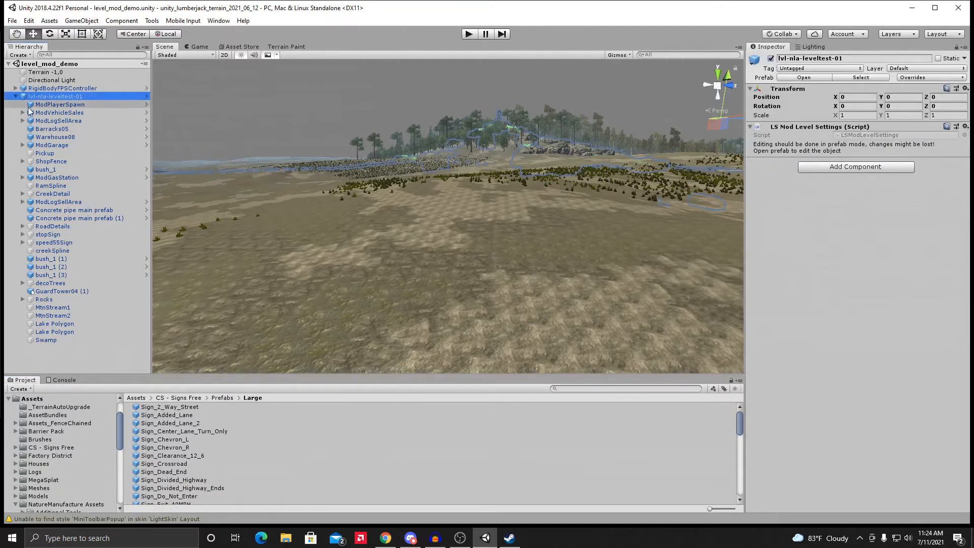
left_click(953, 78)
left_click(815, 254)
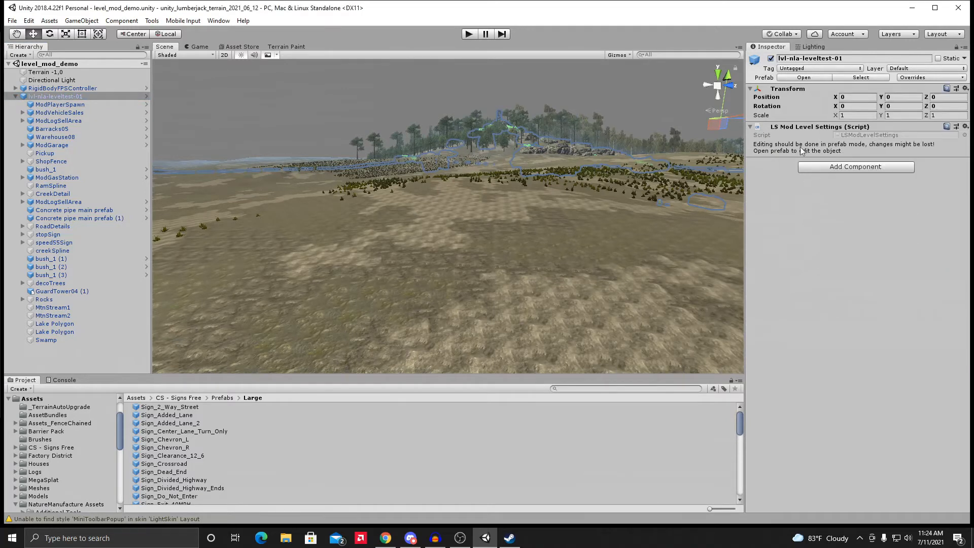
Step: Save the LS Mod Level Settings of lvl-nla-leveltest-01 in Prefab Mode, and save the scene after returning to it
left_click(803, 77)
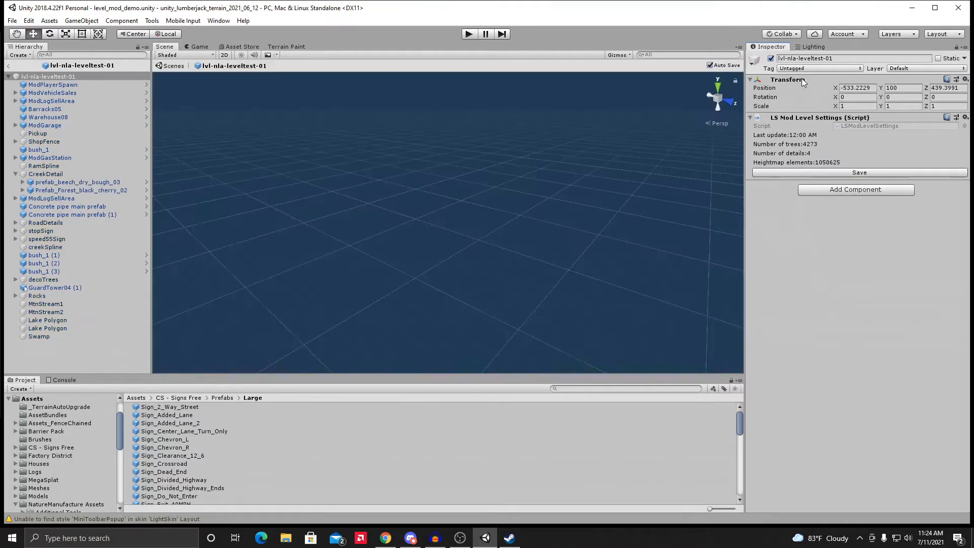
left_click(866, 172)
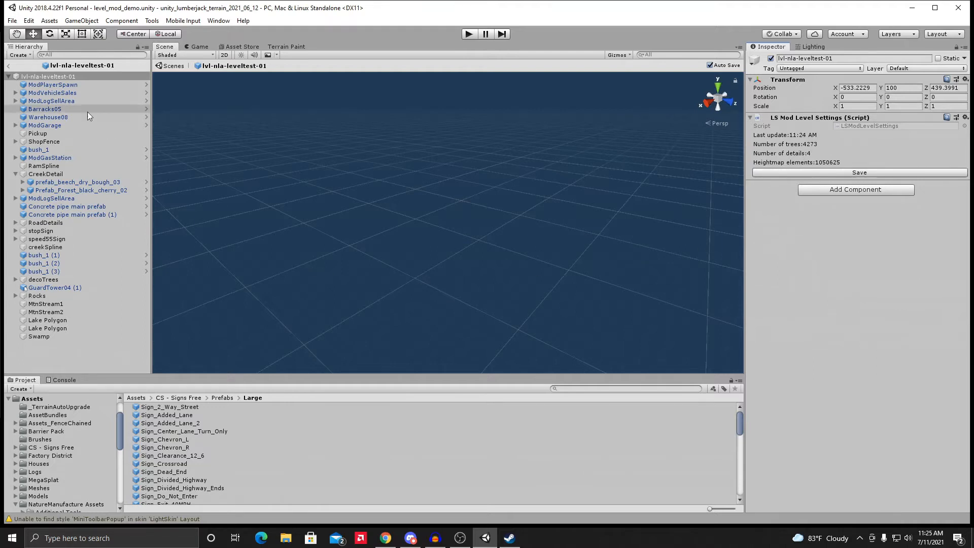
left_click(8, 65)
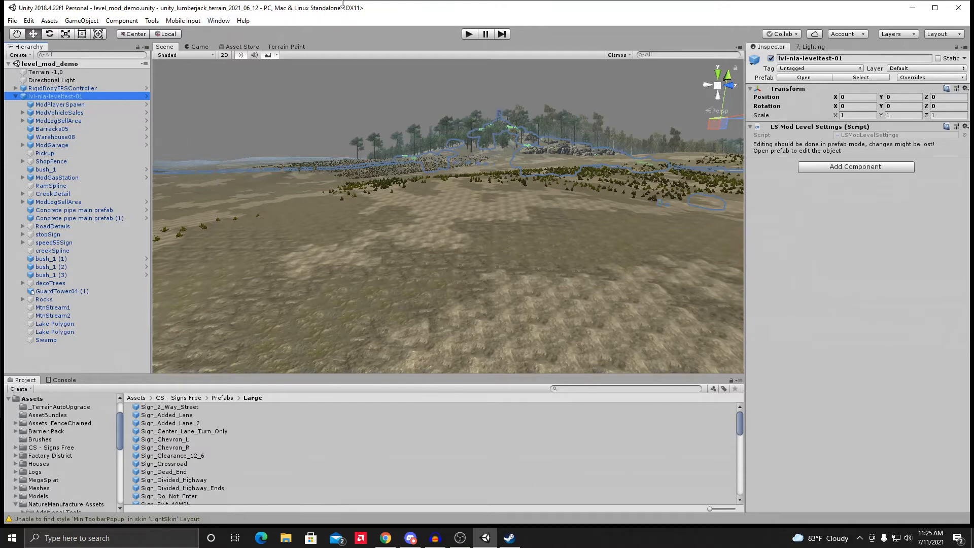
left_click(11, 20)
left_click(39, 58)
left_click(50, 21)
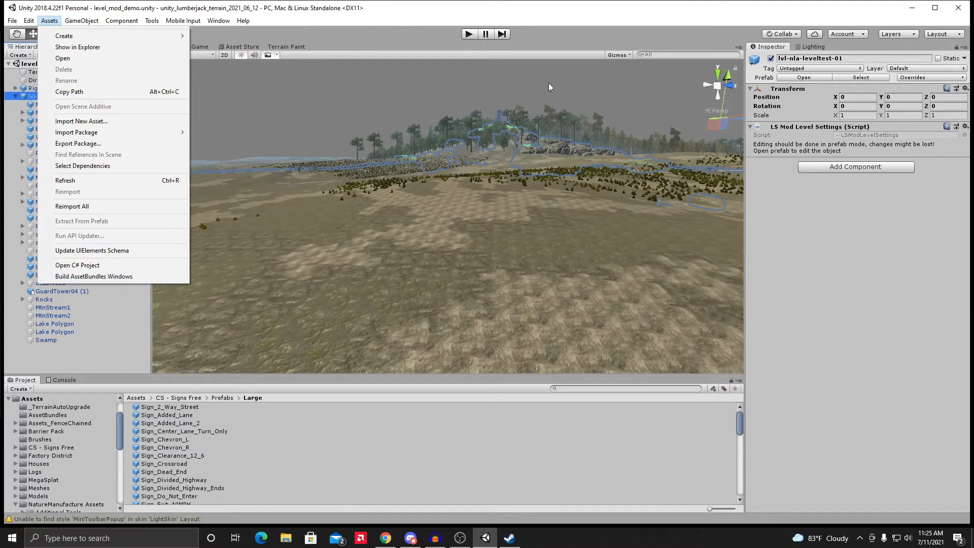
left_click(530, 19)
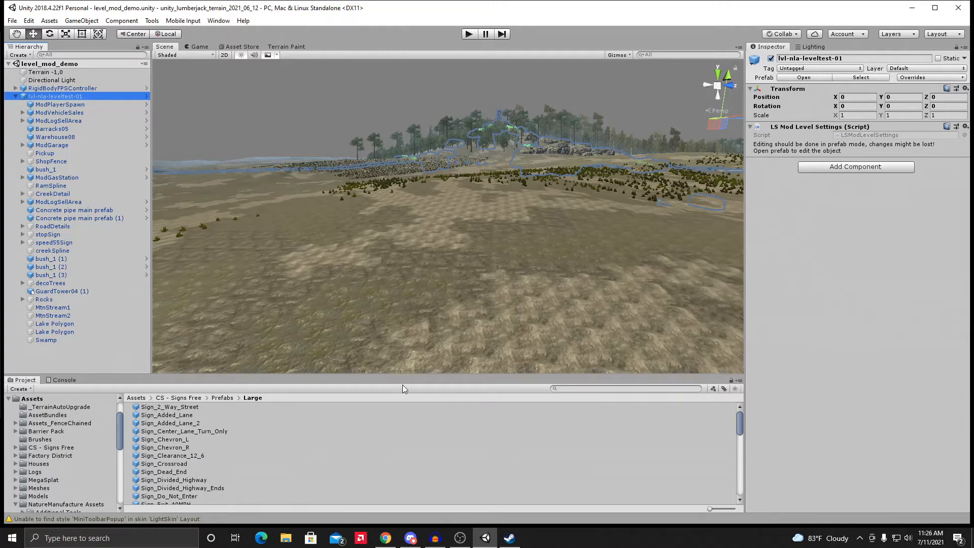
Step: Switch to File Explorer and examine the Lumberjack Simulator Mods folder's full path and the lvl-nla-leveltest-01 bundle and manifest files
left_click(285, 539)
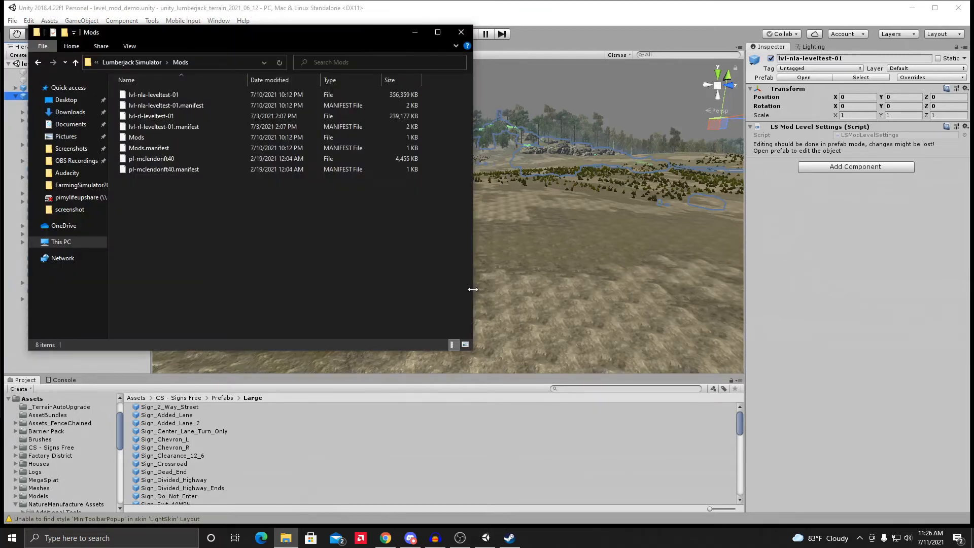
left_click_drag(472, 294, 801, 301)
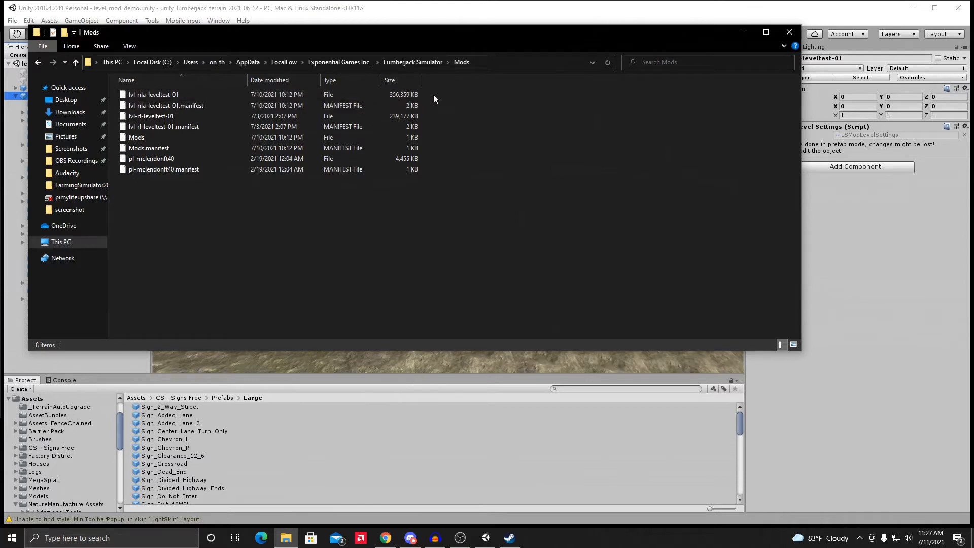
left_click_drag(435, 94, 394, 101)
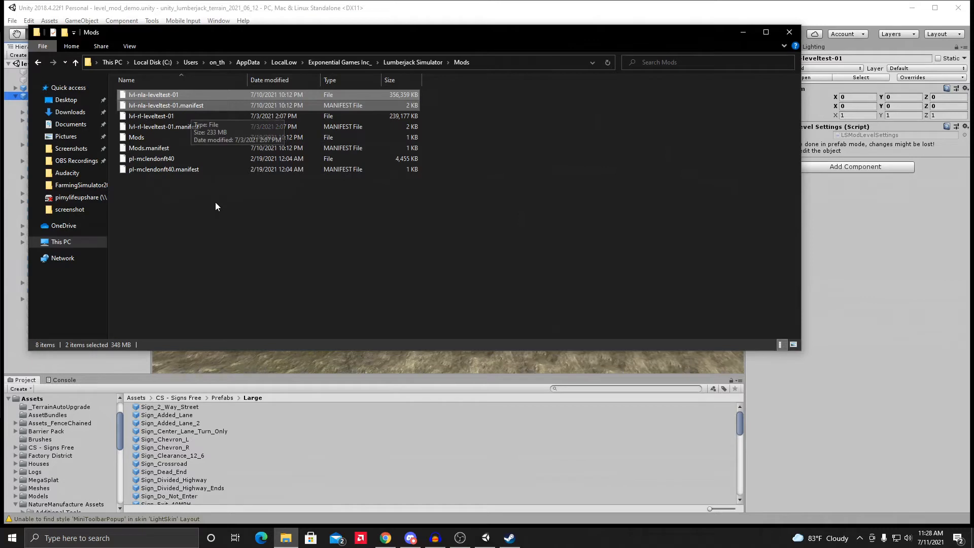
Step: Delete the lvl-rl-leveltest-01 file and its manifest from the Mods folder, and close the folder window
left_click_drag(427, 116, 404, 127)
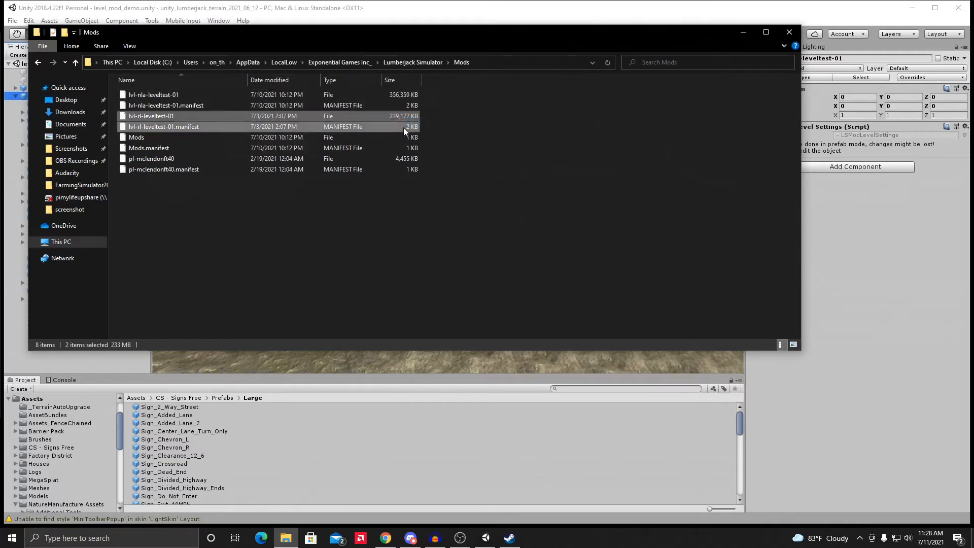
right_click(157, 118)
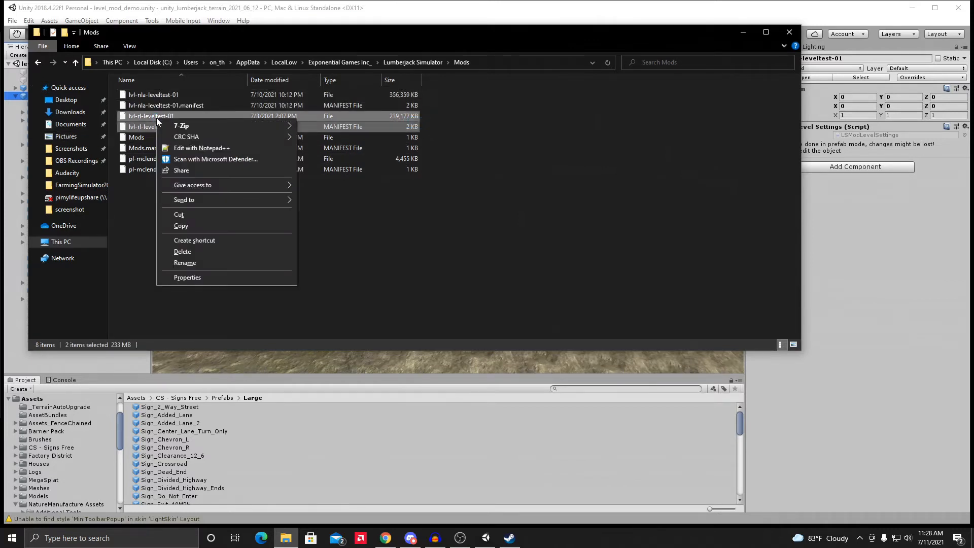
left_click(169, 252)
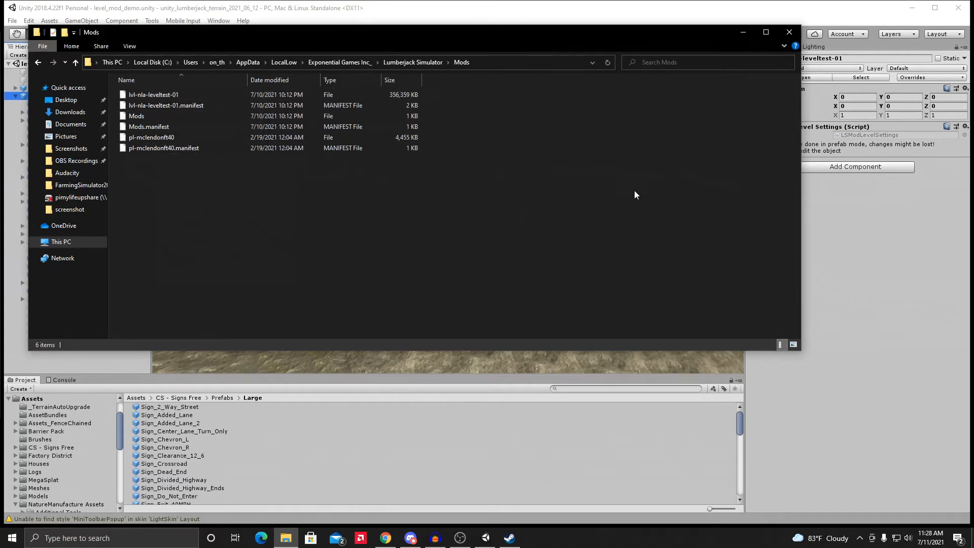
left_click(789, 32)
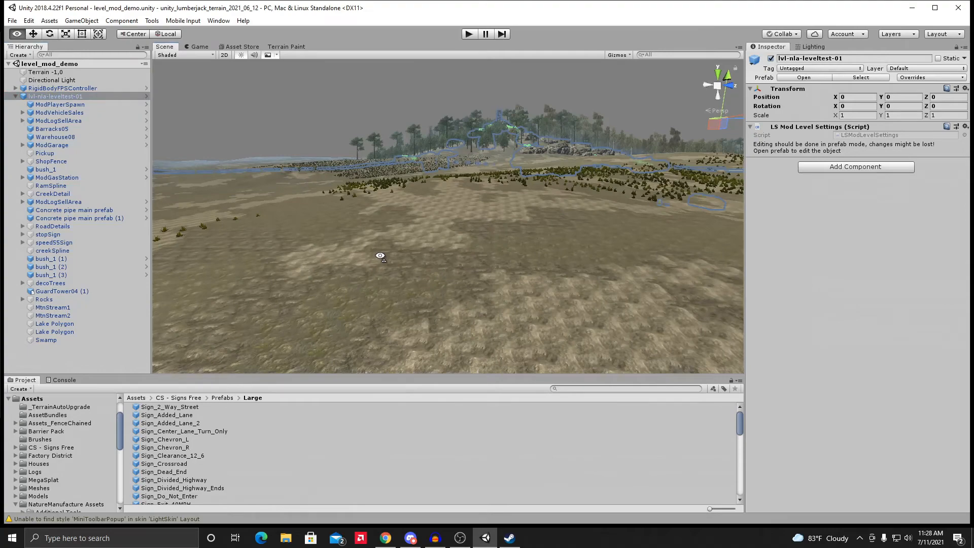
Step: Survey the level's open ground, bush fields and planted forest in the Scene view with nothing selected
right_click_drag(376, 256, 495, 260)
key("Up")
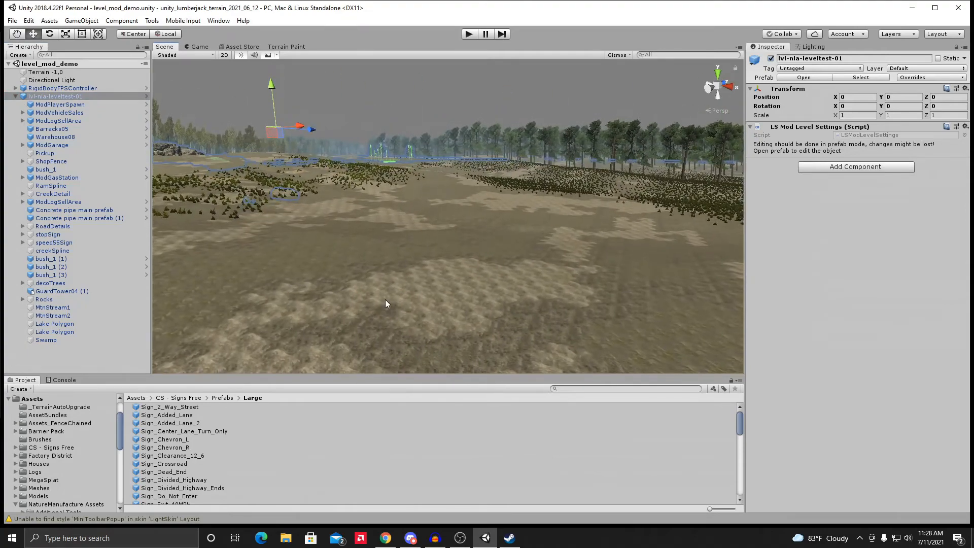
right_click_drag(386, 299, 449, 256)
left_click(403, 119)
middle_click_drag(405, 218, 370, 386)
middle_click_drag(412, 152, 401, 268)
right_click_drag(400, 268, 469, 247)
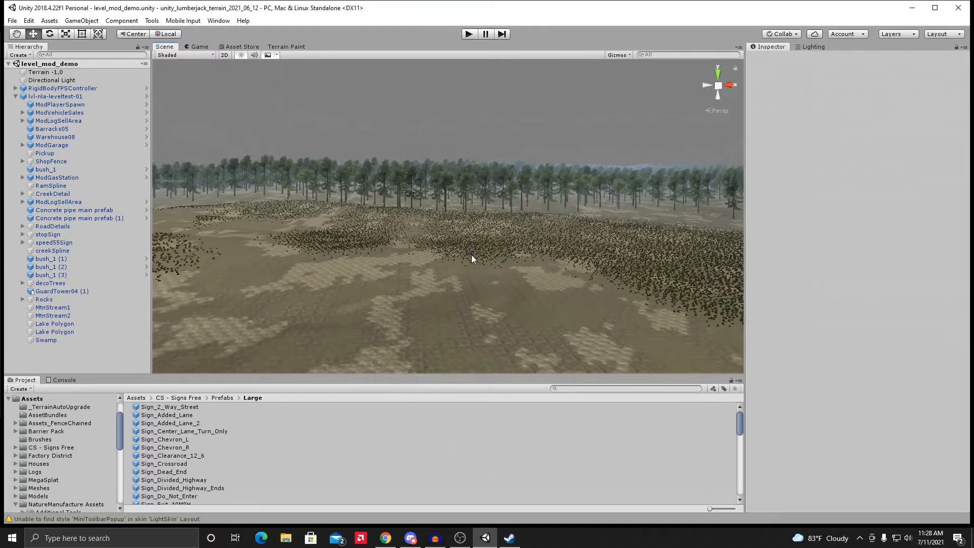
scroll(471, 255, "down", 6)
middle_click_drag(460, 226, 435, 339)
right_click_drag(522, 203, 389, 283)
middle_click_drag(389, 283, 309, 285)
right_click_drag(308, 285, 425, 263)
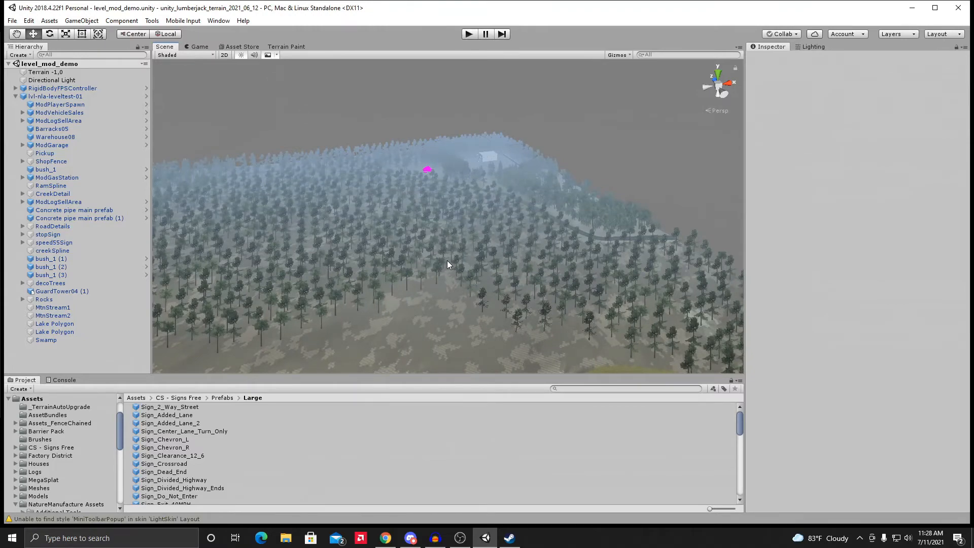
Step: Inspect the rock-edged lake and follow the stream running between the open ground and the forest
scroll(446, 260, "up", 4)
right_click_drag(511, 237, 381, 235)
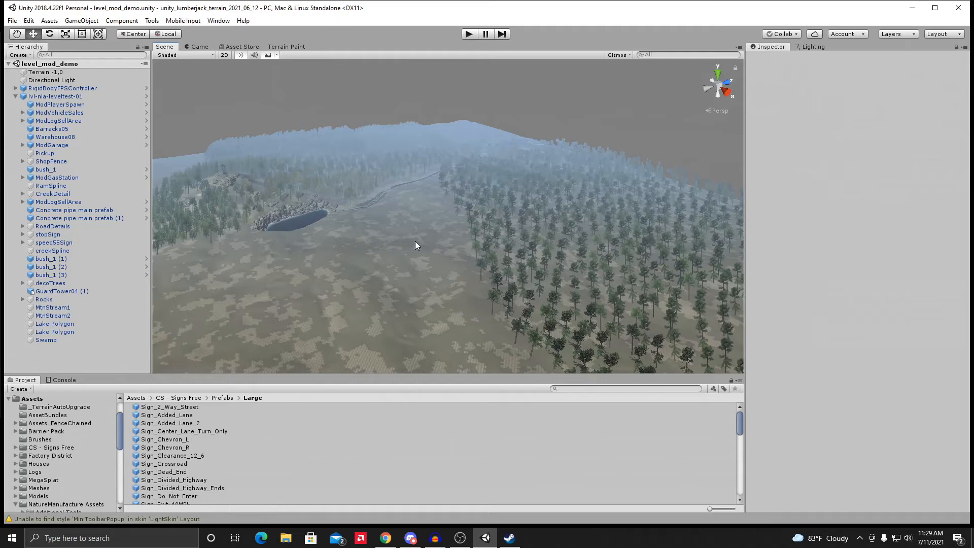
right_click_drag(508, 241, 490, 263)
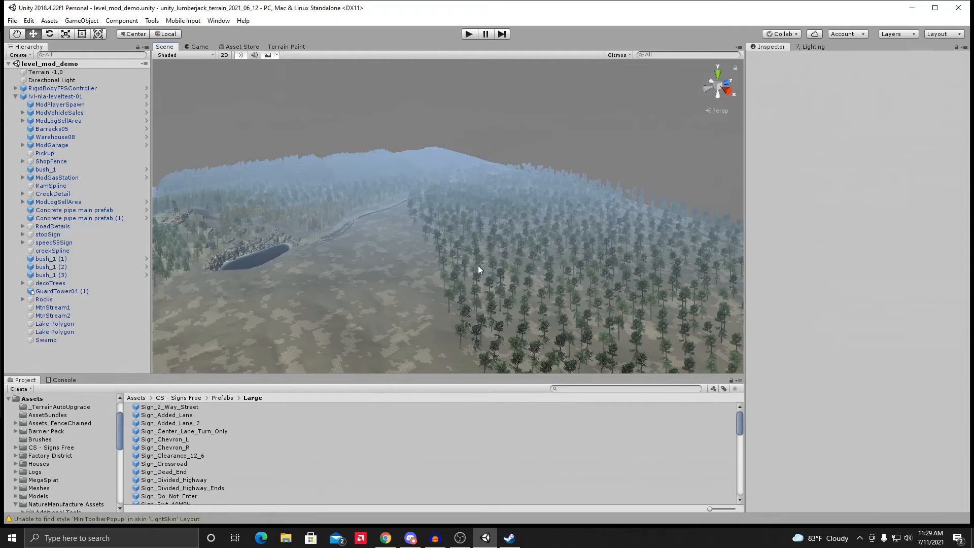
right_click_drag(478, 266, 456, 253)
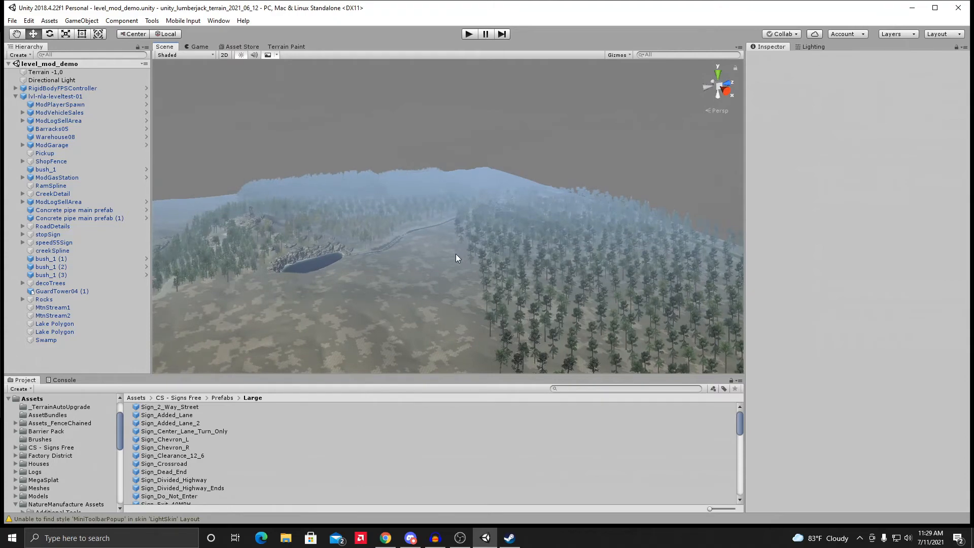
scroll(456, 254, "up", 10)
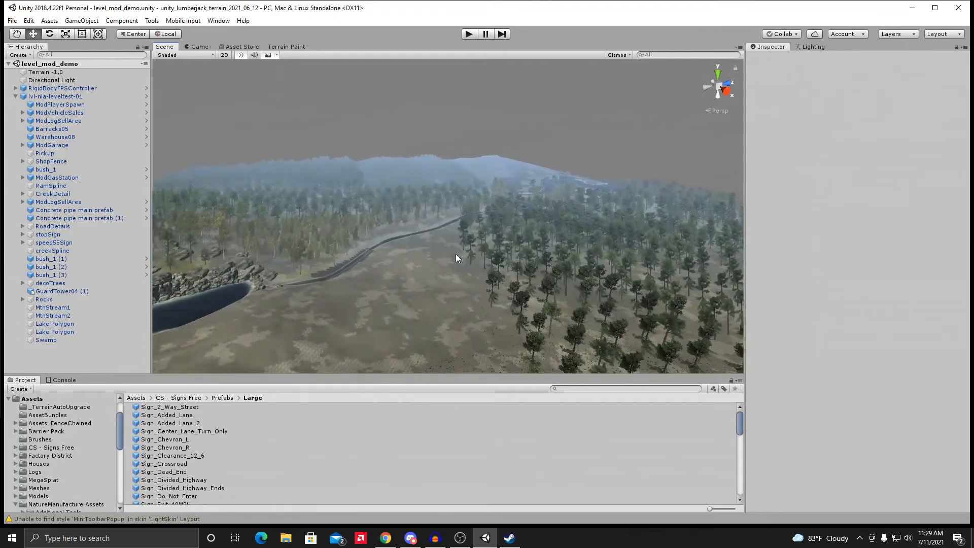
scroll(456, 254, "up", 10)
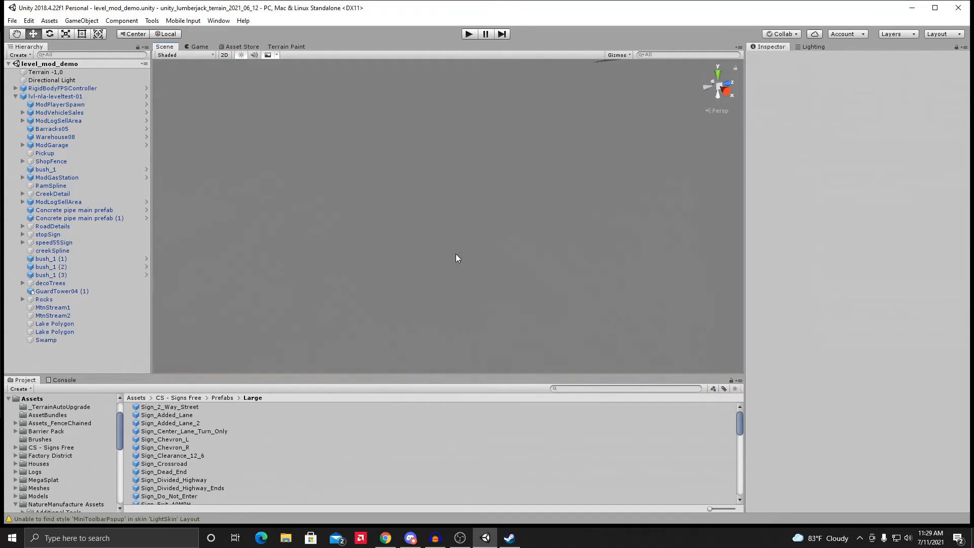
scroll(456, 254, "down", 10)
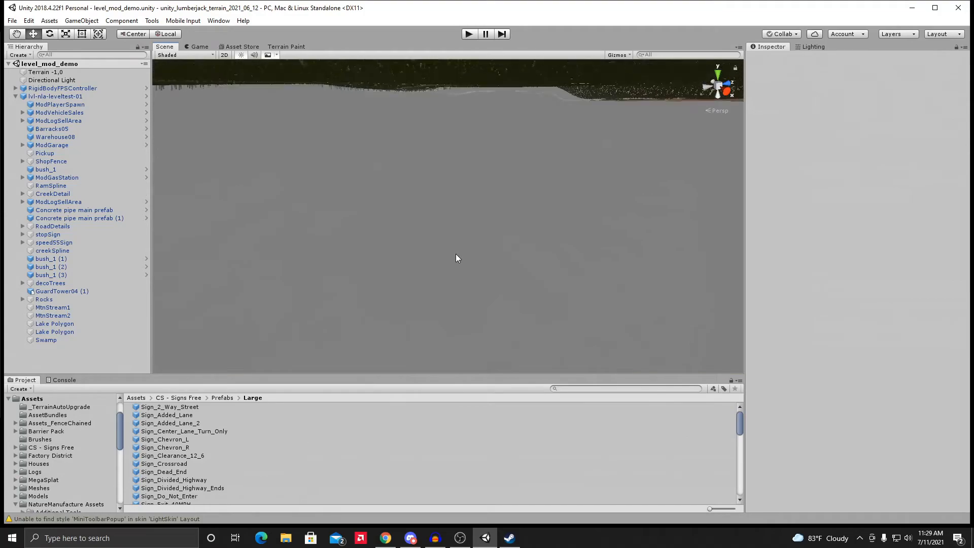
scroll(456, 254, "down", 8)
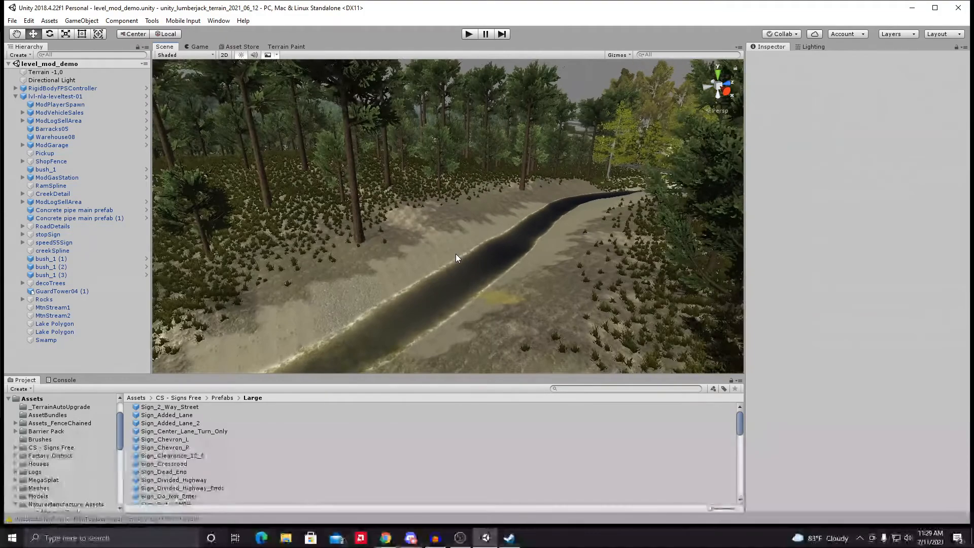
Step: Examine the stream's course along the wooded slope up to the mountain lake and the surrounding plain
right_click_drag(500, 254, 279, 175)
middle_click_drag(383, 254, 361, 338)
middle_click_drag(459, 218, 494, 243)
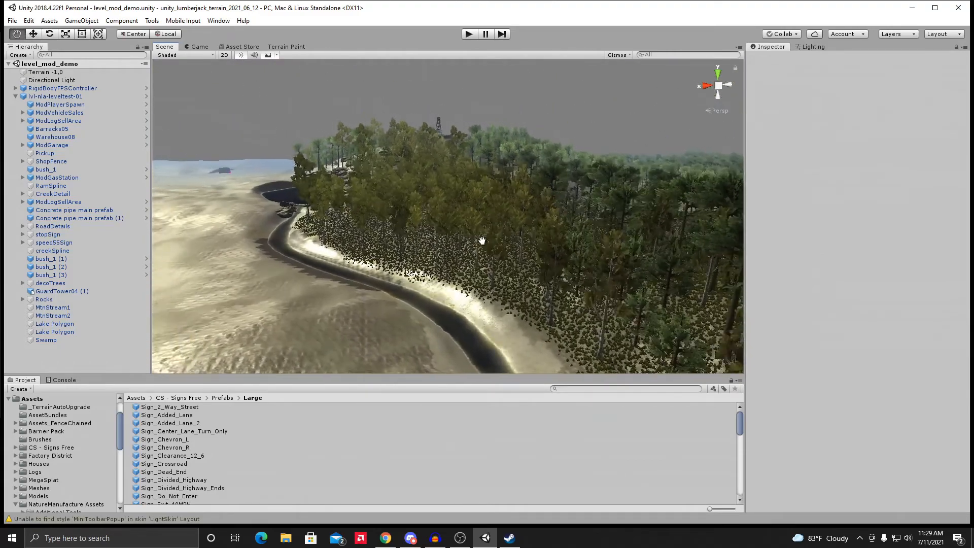
middle_click_drag(377, 239, 470, 256)
middle_click_drag(348, 254, 478, 282)
scroll(360, 245, "up", 2)
right_click_drag(370, 257, 389, 243)
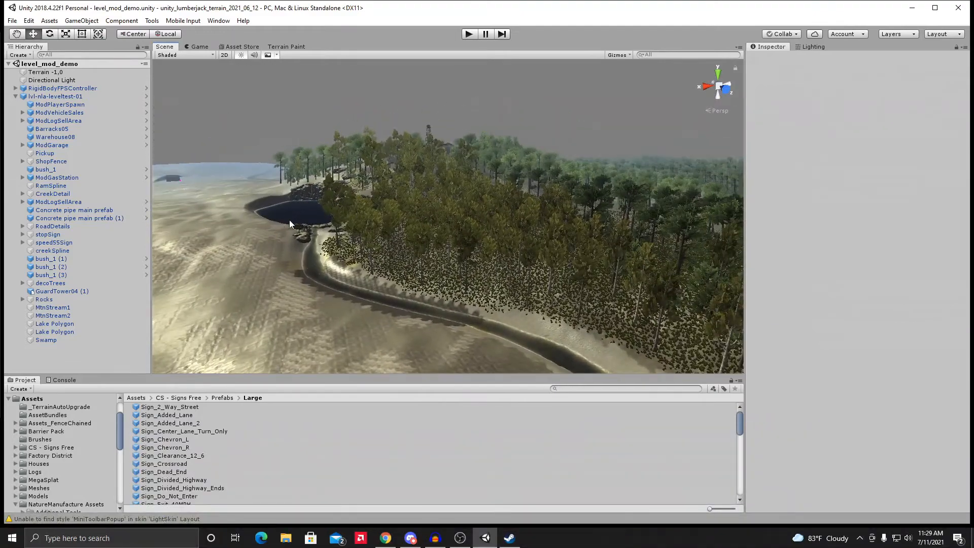
right_click_drag(432, 254, 294, 308)
middle_click_drag(294, 307, 287, 331)
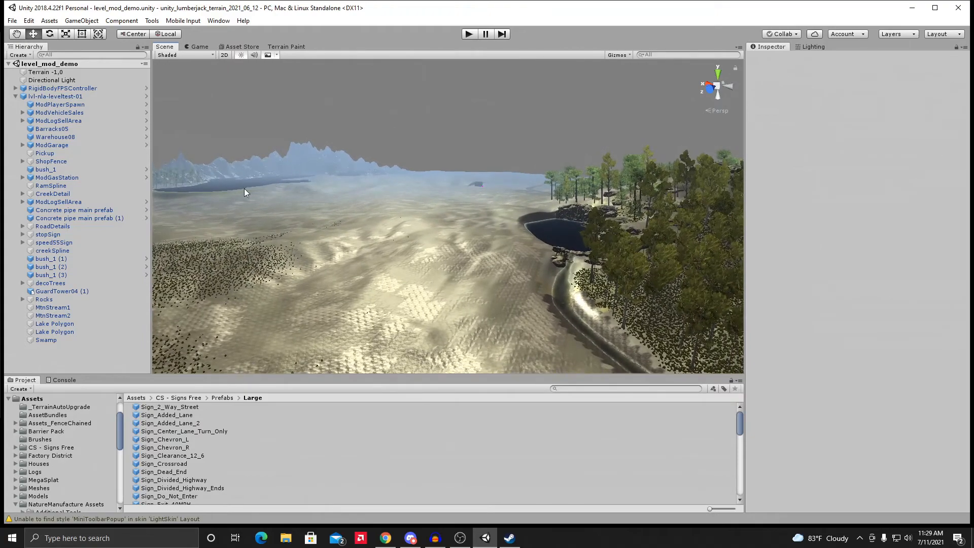
right_click_drag(245, 189, 510, 267)
middle_click_drag(509, 267, 720, 256)
mouse_move(443, 224)
right_mouse_down()
mouse_move(510, 236)
mouse_move(439, 217)
mouse_move(438, 238)
right_mouse_up()
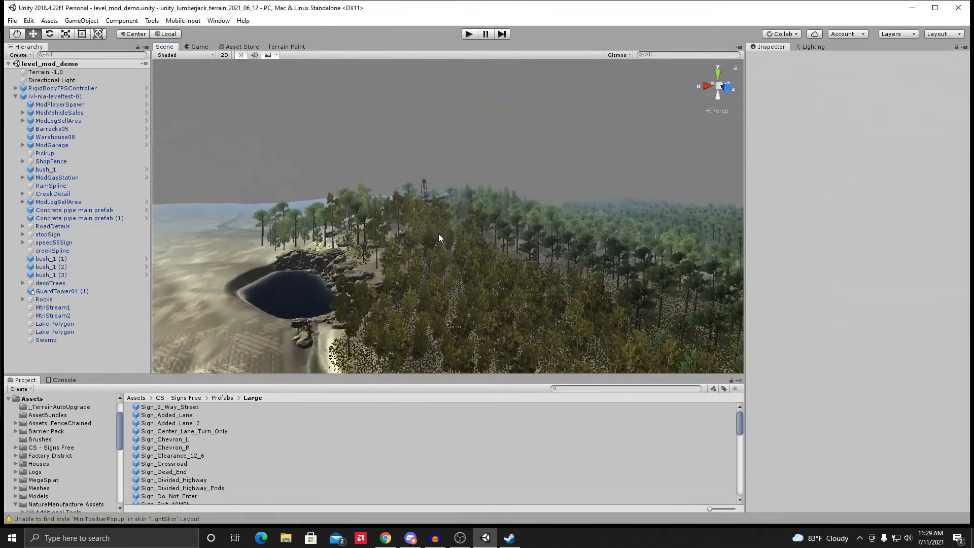
Step: Examine the hilltop with the guard tower, its rocks, grass and surrounding trees from several sides
scroll(438, 238, "up", 10)
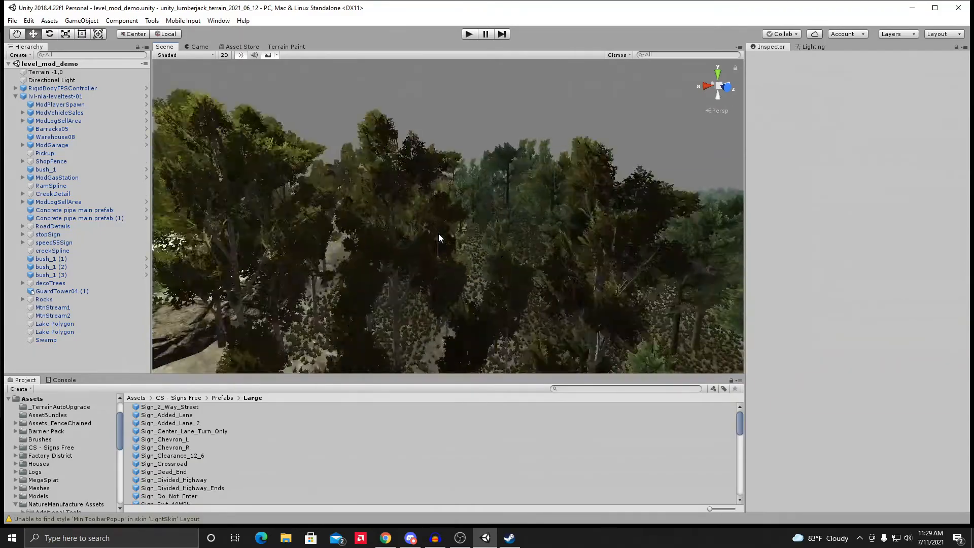
scroll(438, 234, "up", 4)
middle_click_drag(395, 213, 367, 311)
middle_click_drag(415, 231, 400, 260)
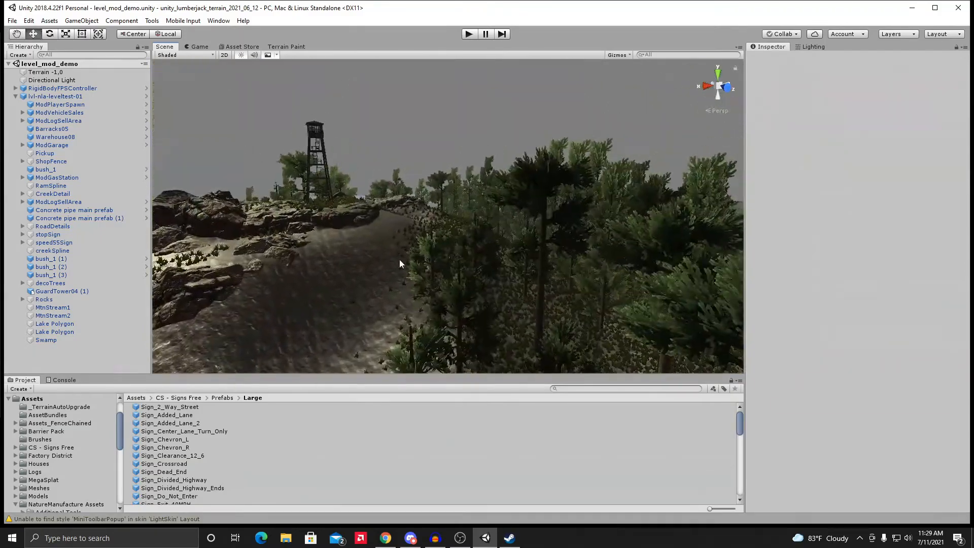
right_click_drag(400, 260, 304, 319)
middle_click_drag(411, 215, 261, 352)
middle_click_drag(429, 177, 361, 303)
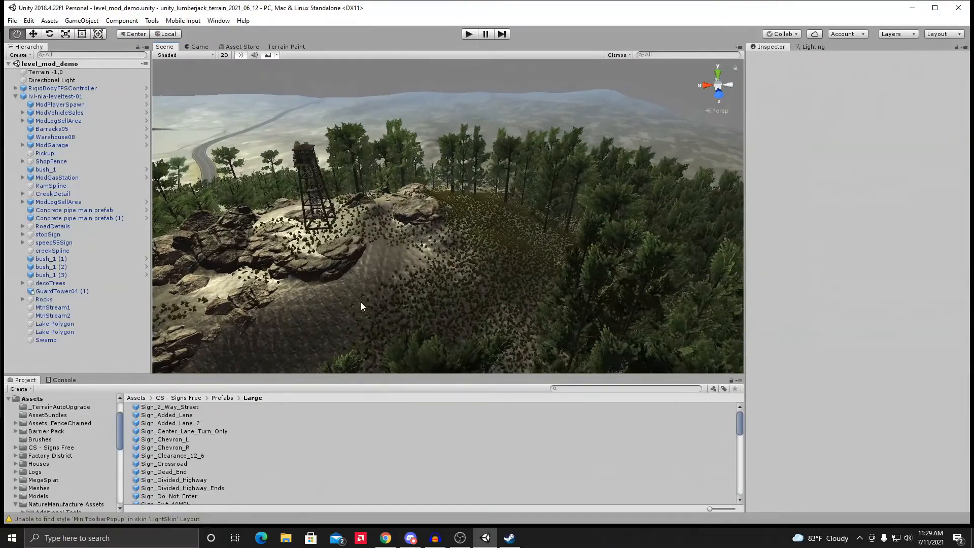
right_click_drag(360, 302, 211, 323)
mouse_move(498, 240)
middle_mouse_down()
mouse_move(210, 226)
mouse_move(379, 241)
mouse_move(243, 249)
middle_mouse_up()
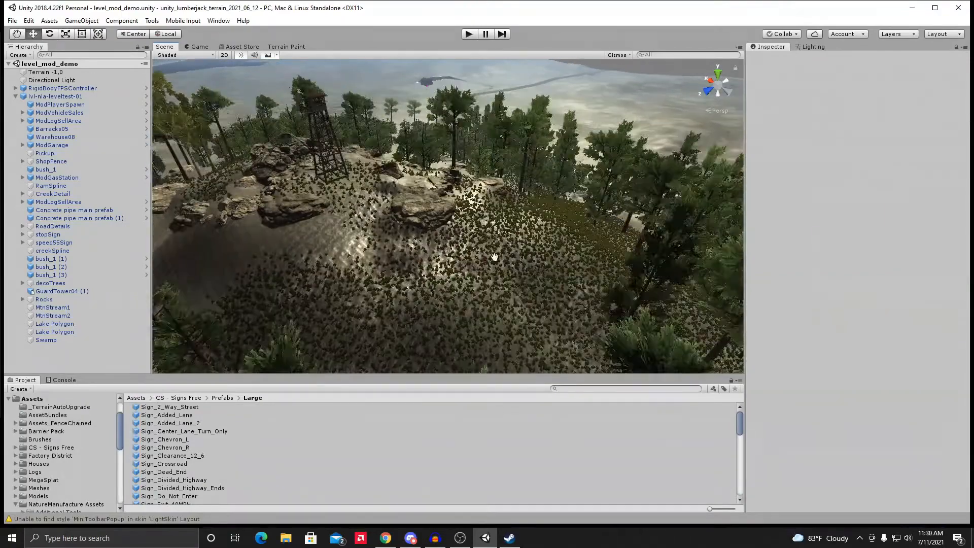
middle_click_drag(513, 254, 350, 261)
right_click_drag(350, 261, 223, 269)
middle_click_drag(573, 274, 356, 246)
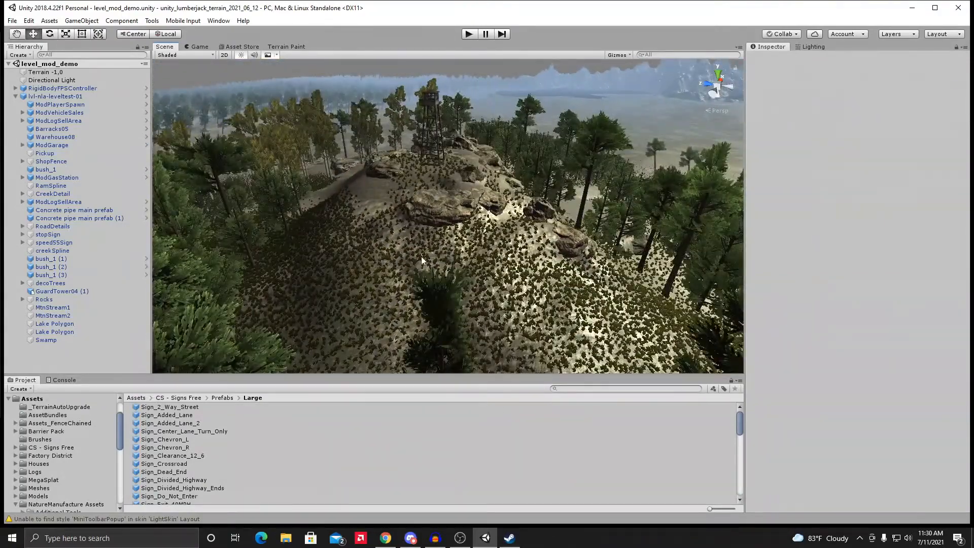
right_click_drag(446, 277, 368, 233)
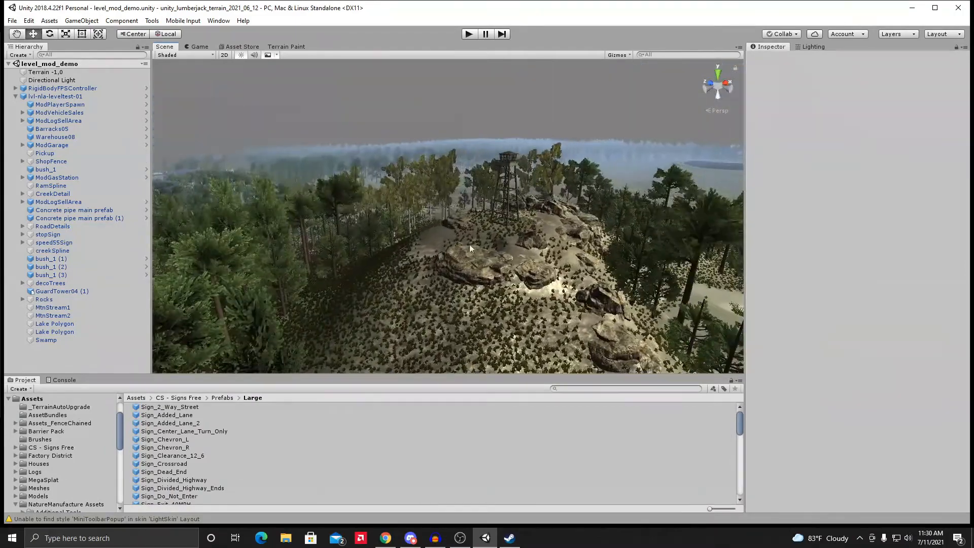
middle_click_drag(368, 233, 277, 190)
scroll(474, 219, "up", 10)
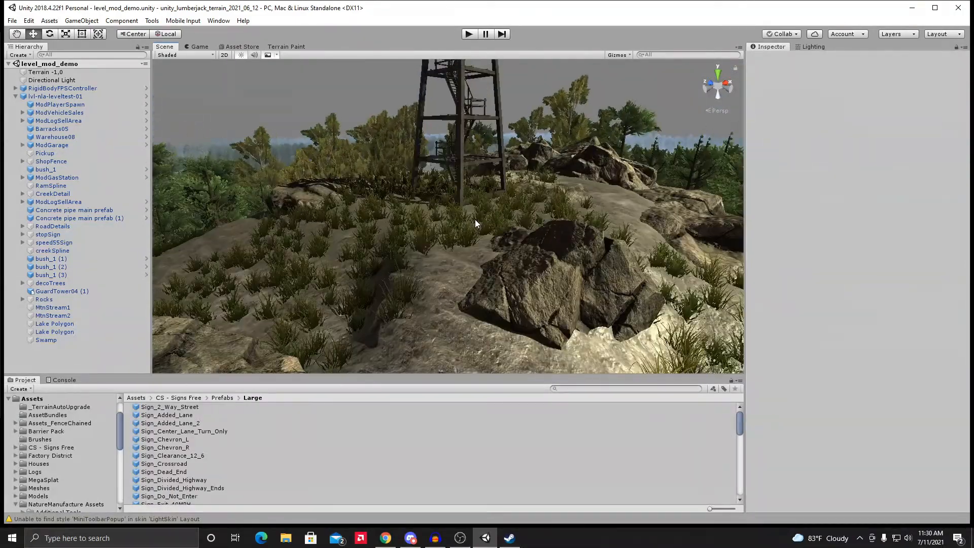
scroll(430, 266, "down", 10)
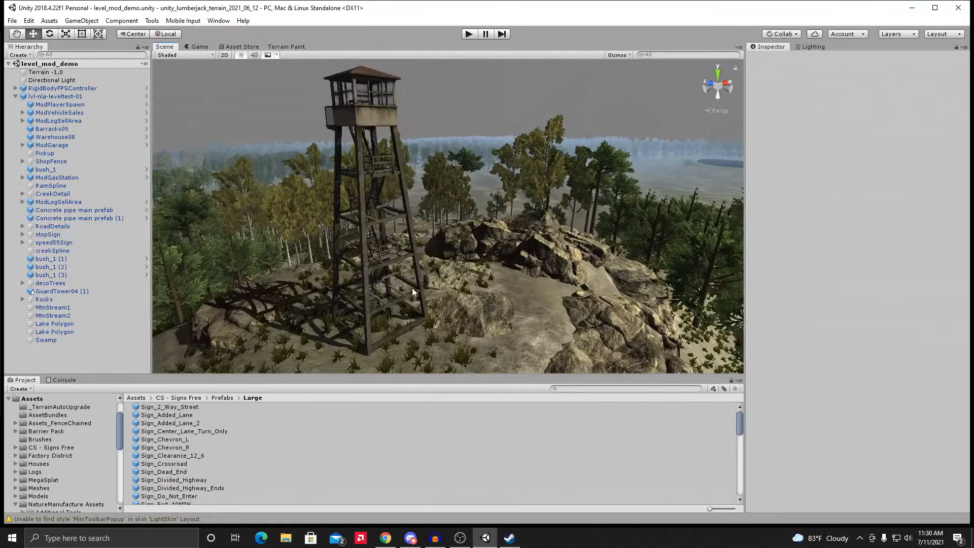
Step: Inspect the guard tower's frame and stairs up close, along with the rocky ridge and the valley beyond it
middle_click_drag(397, 231, 448, 262)
right_click_drag(448, 262, 533, 254)
middle_click_drag(508, 213, 610, 230)
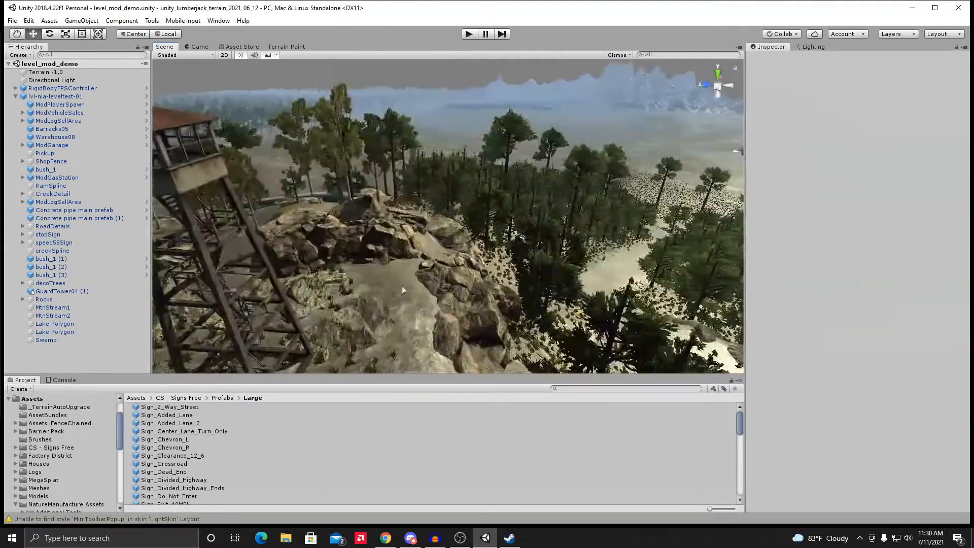
middle_click_drag(307, 315, 399, 275)
right_click_drag(399, 275, 457, 263)
middle_click_drag(391, 186, 356, 167)
mouse_move(374, 224)
right_mouse_down()
mouse_move(414, 219)
mouse_move(375, 213)
right_mouse_up()
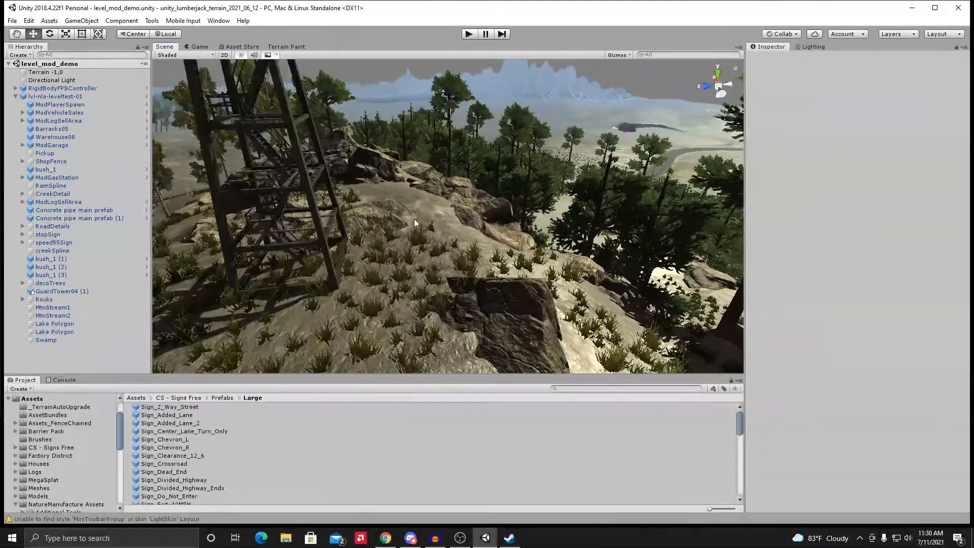
scroll(376, 213, "up", 8)
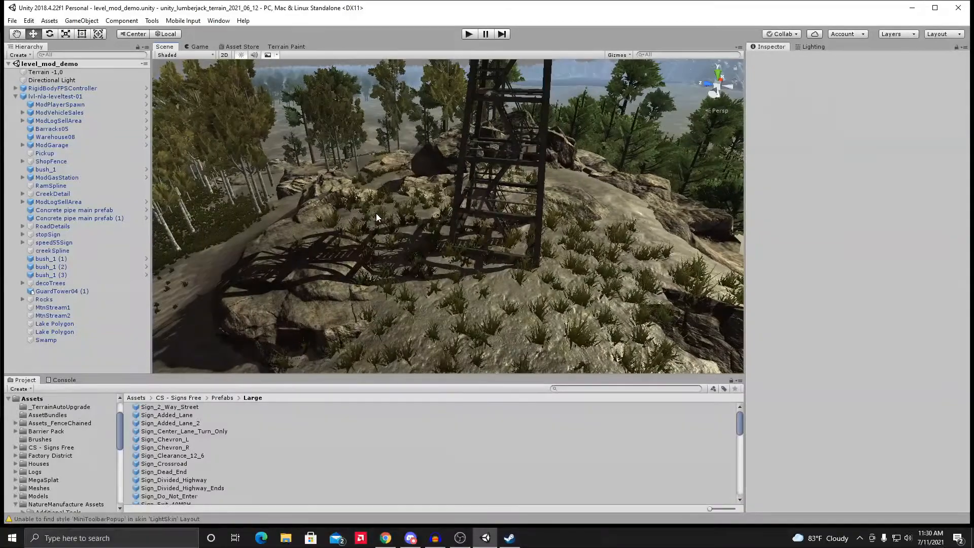
scroll(404, 207, "down", 3)
middle_click_drag(404, 207, 396, 178)
right_click_drag(396, 178, 362, 220)
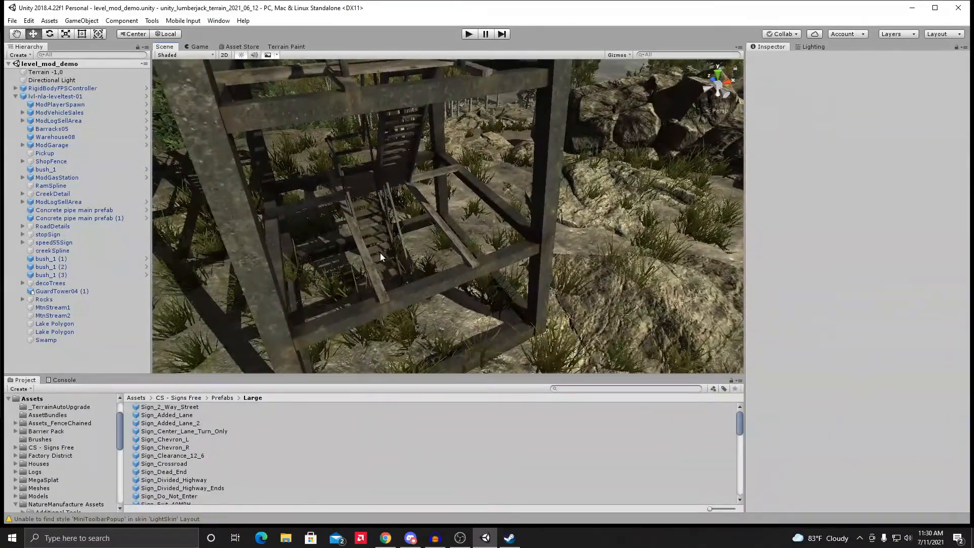
mouse_move(377, 166)
right_mouse_down()
mouse_move(376, 158)
mouse_move(391, 172)
right_mouse_up()
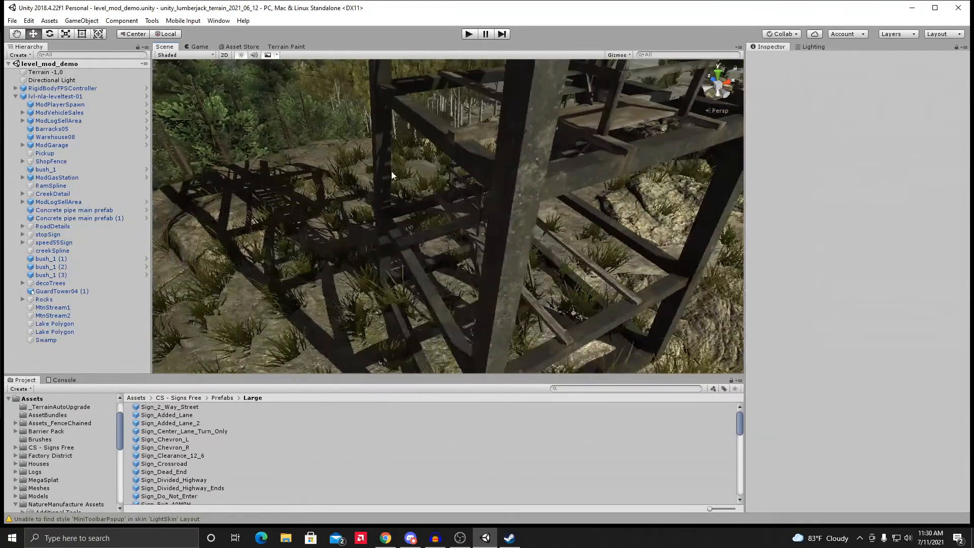
right_click_drag(369, 204, 420, 157)
scroll(423, 195, "down", 6)
middle_click_drag(420, 157, 430, 196)
scroll(410, 186, "up", 4)
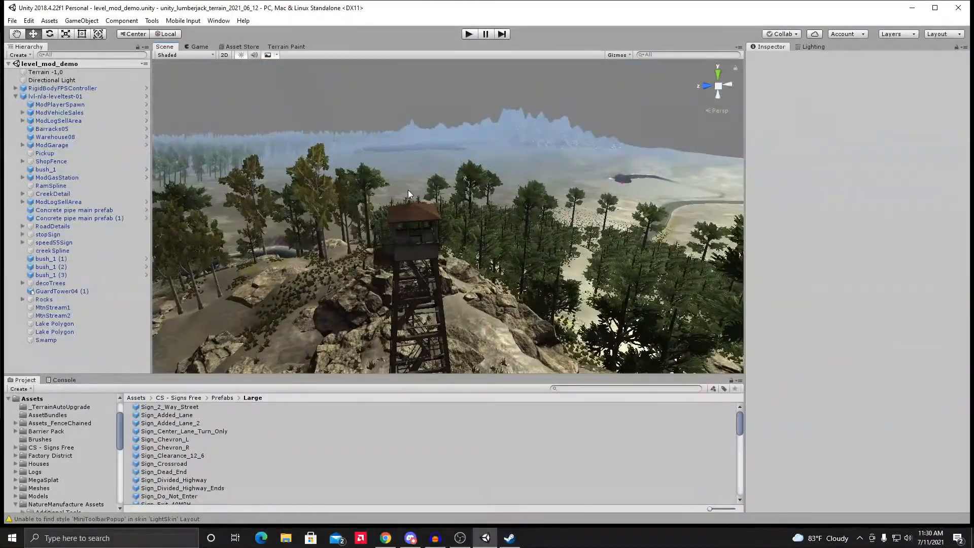
Step: Examine the view from inside the guard tower's cabin and the forested hillside between the tower and the mountain lake
scroll(411, 188, "up", 3)
scroll(432, 196, "up", 2)
right_click_drag(489, 189, 461, 197)
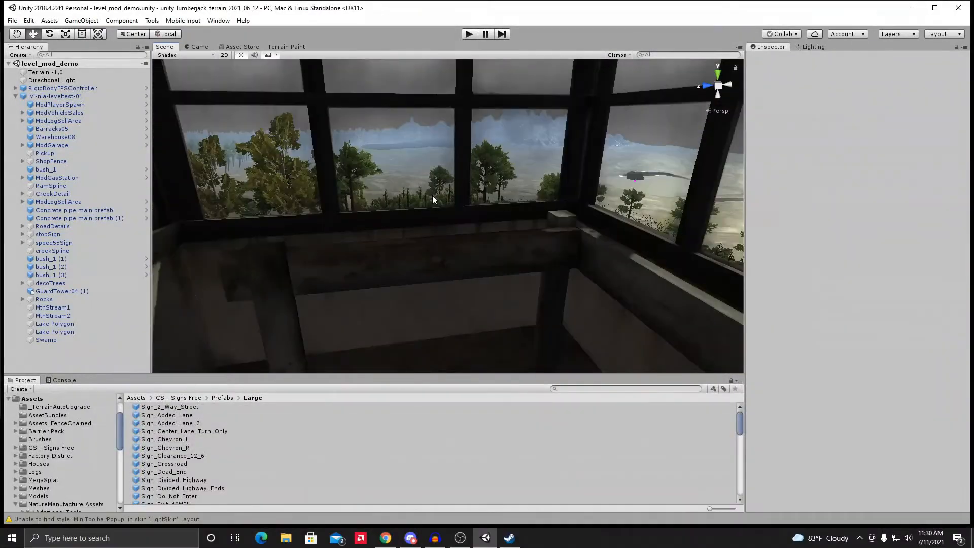
mouse_move(464, 206)
right_mouse_down()
mouse_move(452, 217)
mouse_move(491, 219)
mouse_move(476, 218)
right_mouse_up()
middle_click_drag(428, 215, 485, 261)
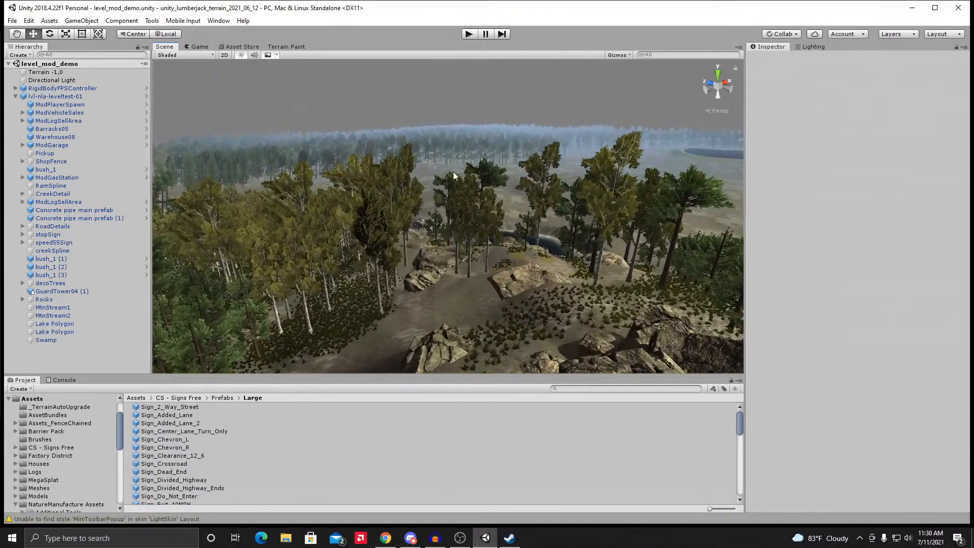
right_click_drag(425, 187, 375, 211)
middle_click_drag(376, 210, 212, 330)
middle_click_drag(345, 258, 282, 318)
middle_click_drag(381, 254, 281, 359)
right_click_drag(279, 203, 286, 300)
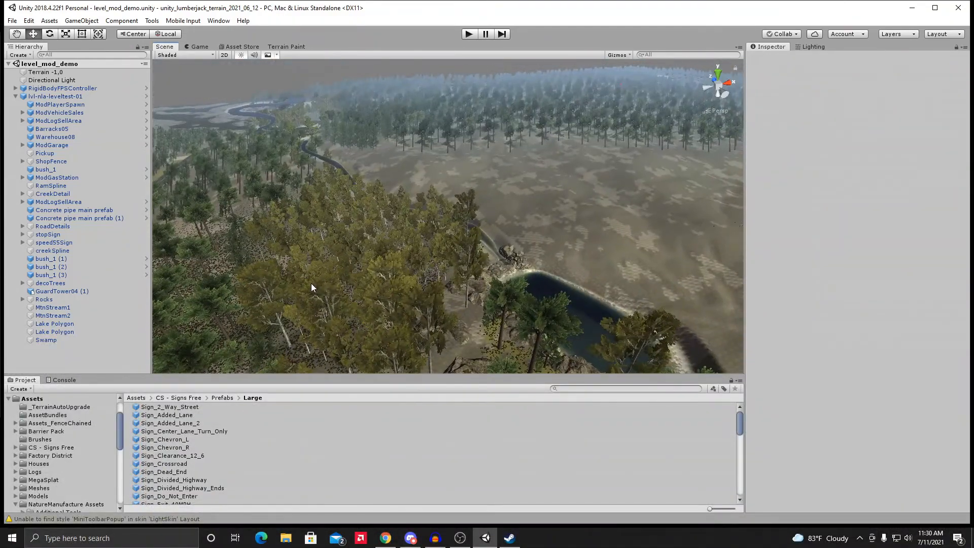
Step: Inspect the mountain lake's rocky outlet and the stream running down from it past the open ground
scroll(312, 283, "up", 10)
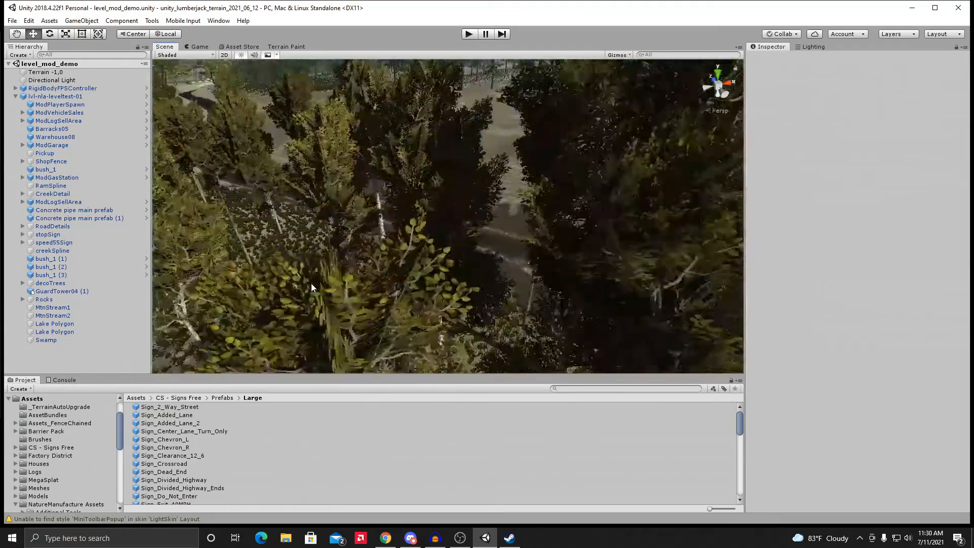
scroll(312, 283, "up", 3)
right_click_drag(312, 283, 456, 285)
scroll(356, 277, "up", 4)
right_click_drag(355, 277, 453, 292)
scroll(483, 275, "up", 6)
middle_click_drag(452, 292, 492, 316)
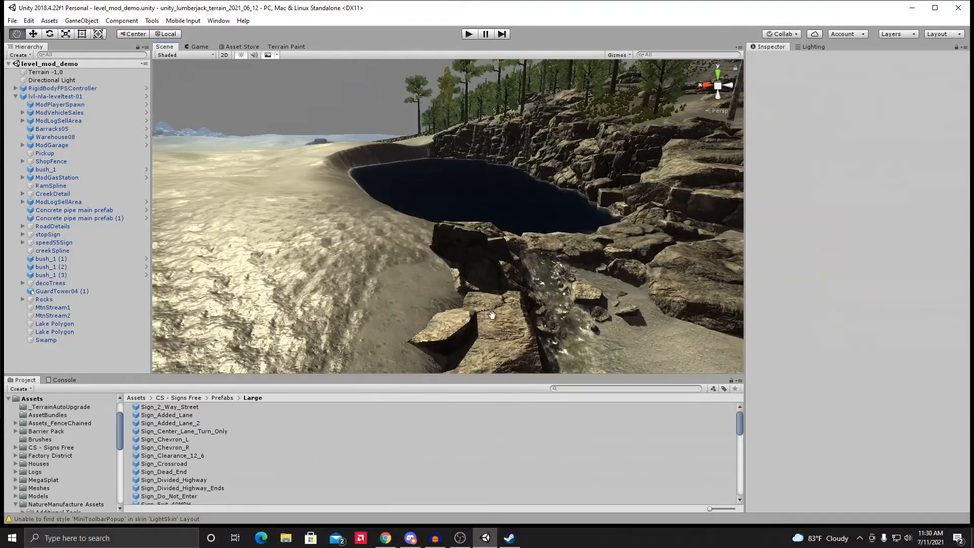
right_click_drag(492, 316, 573, 314)
right_click_drag(282, 283, 361, 261)
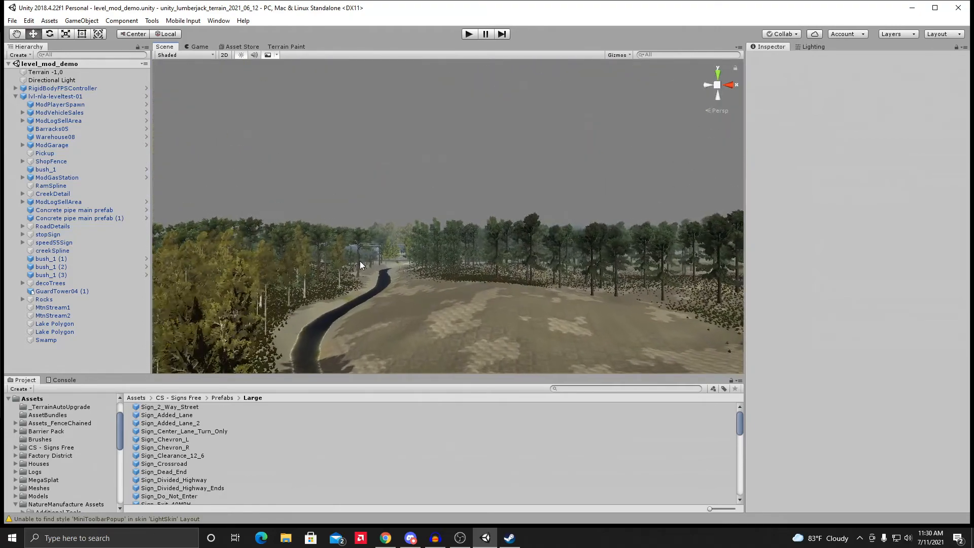
Step: Follow the stream through the forest down to the paved road crossing
scroll(360, 261, "up", 10)
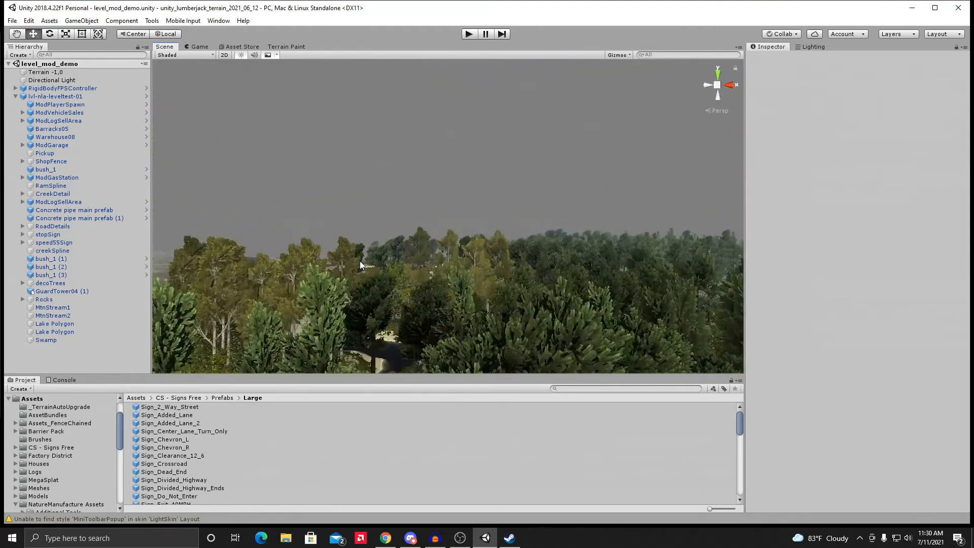
middle_click_drag(376, 258, 501, 203)
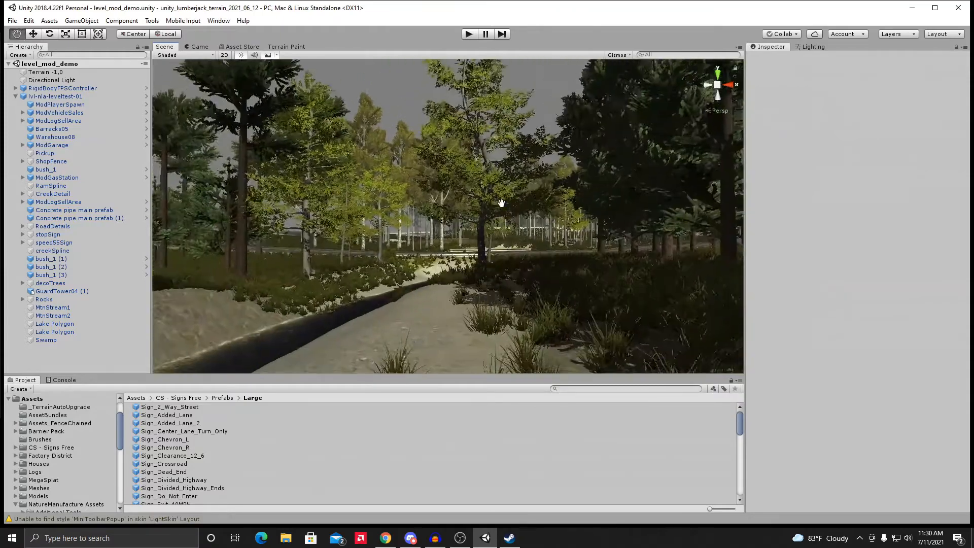
right_click_drag(502, 203, 429, 292)
scroll(429, 285, "up", 8)
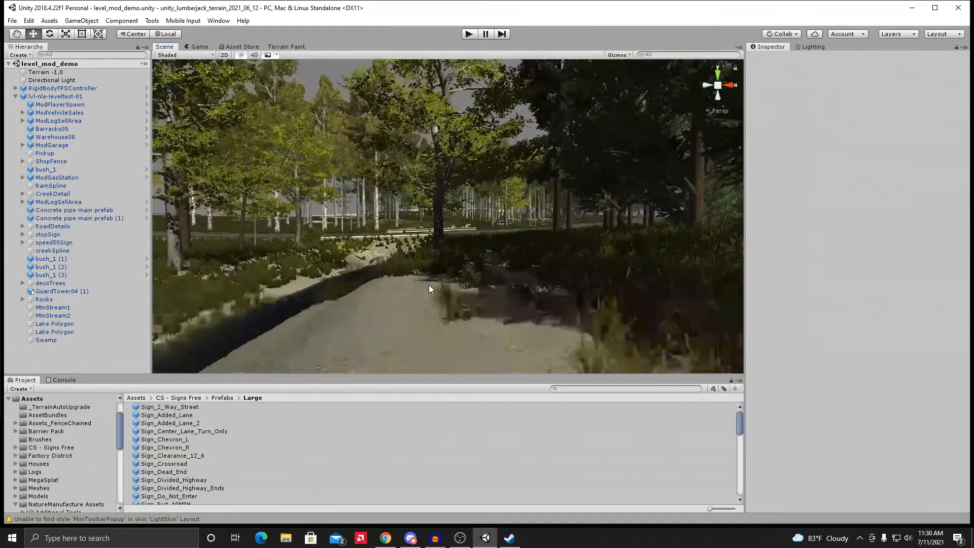
right_click_drag(398, 271, 343, 295)
middle_click_drag(343, 295, 450, 313)
scroll(452, 307, "up", 4)
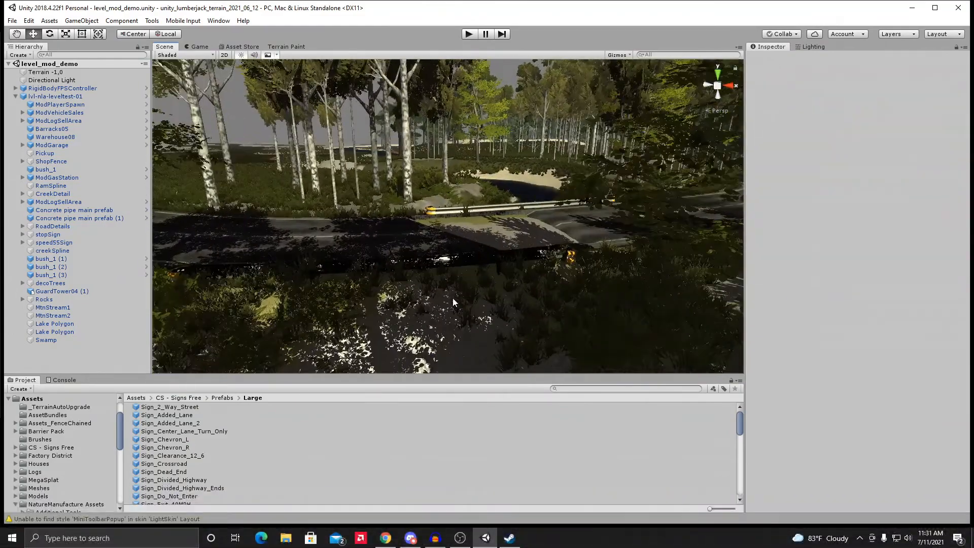
Step: Inspect the road crossing over the creek up close, including the bare ground patch, guardrails and grassy creek bank
middle_click_drag(462, 281, 421, 294)
right_click_drag(421, 294, 290, 327)
scroll(289, 326, "up", 4)
middle_click_drag(299, 305, 284, 338)
right_click_drag(283, 339, 162, 335)
middle_click_drag(507, 264, 332, 246)
middle_click_drag(464, 237, 495, 230)
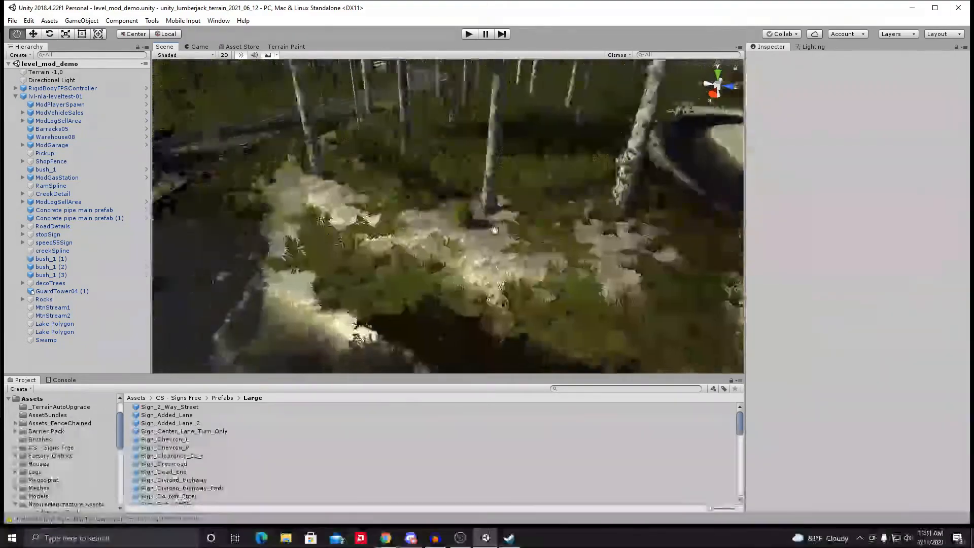
right_click_drag(495, 230, 416, 267)
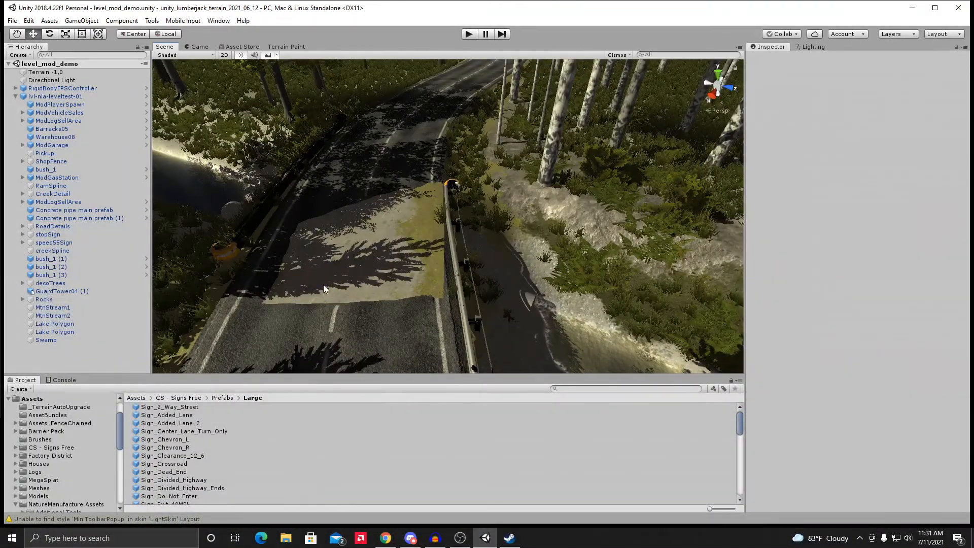
middle_click_drag(324, 288, 258, 184)
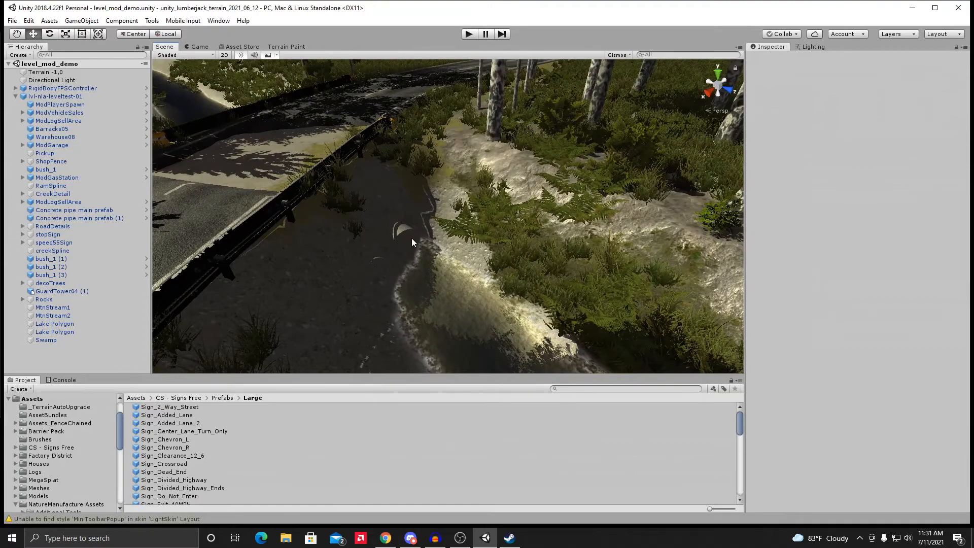
middle_click_drag(279, 223, 388, 289)
left_click_drag(388, 289, 302, 274, "alt")
right_click_drag(302, 274, 283, 281)
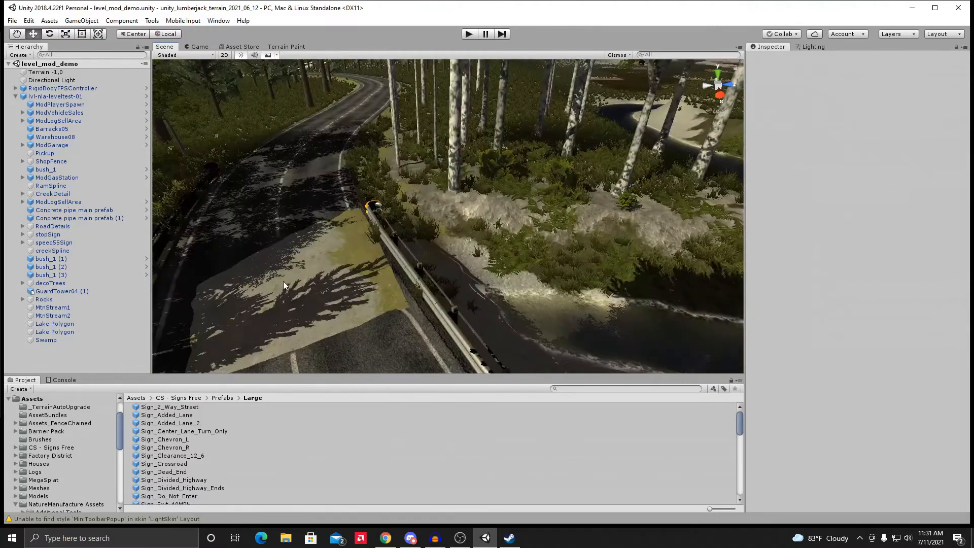
Step: Survey the swamp and the winding river beside it on the far side of the road
middle_click_drag(283, 282, 402, 206)
mouse_move(278, 308)
right_mouse_down()
mouse_move(276, 259)
mouse_move(235, 246)
mouse_move(398, 278)
mouse_move(357, 325)
mouse_move(290, 291)
mouse_move(287, 311)
right_mouse_up()
scroll(287, 311, "up", 10)
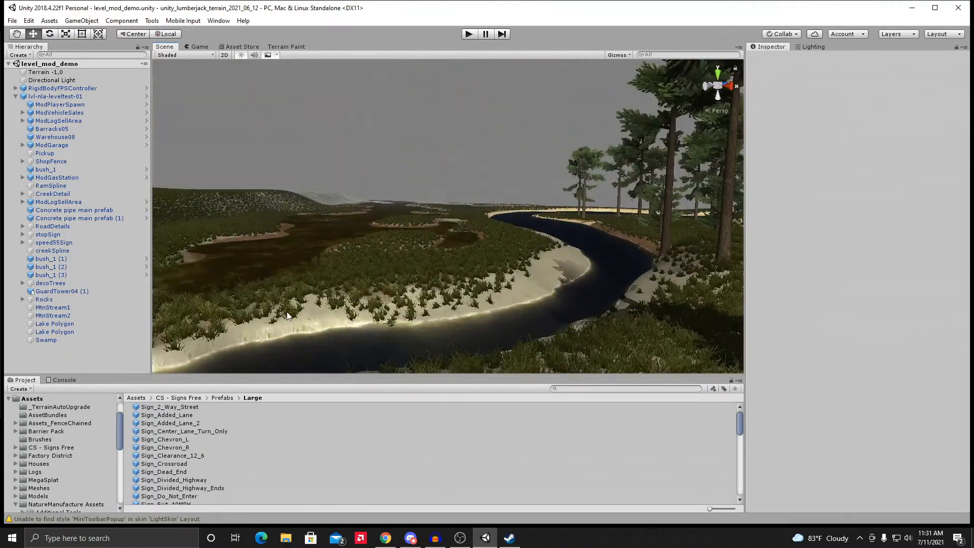
middle_click_drag(311, 277, 462, 282)
right_click_drag(413, 278, 389, 257)
middle_click_drag(389, 257, 415, 278)
scroll(415, 278, "up", 2)
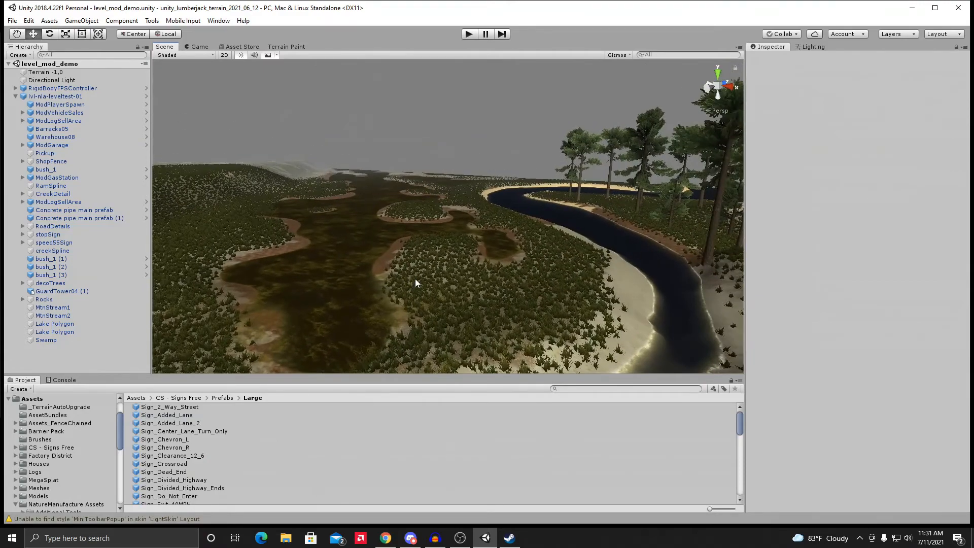
middle_click_drag(325, 247, 432, 246)
right_click_drag(446, 245, 376, 269)
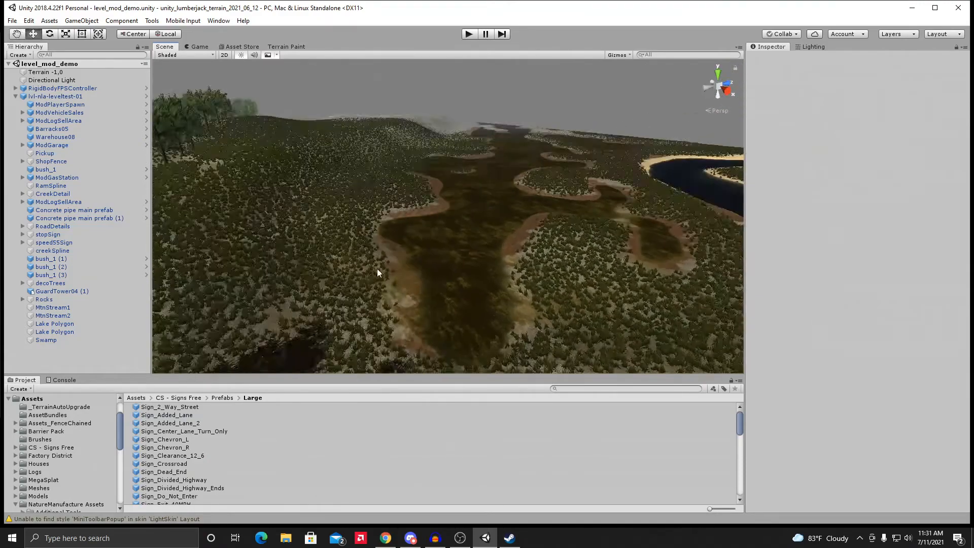
middle_click_drag(377, 269, 415, 267)
scroll(388, 287, "up", 2)
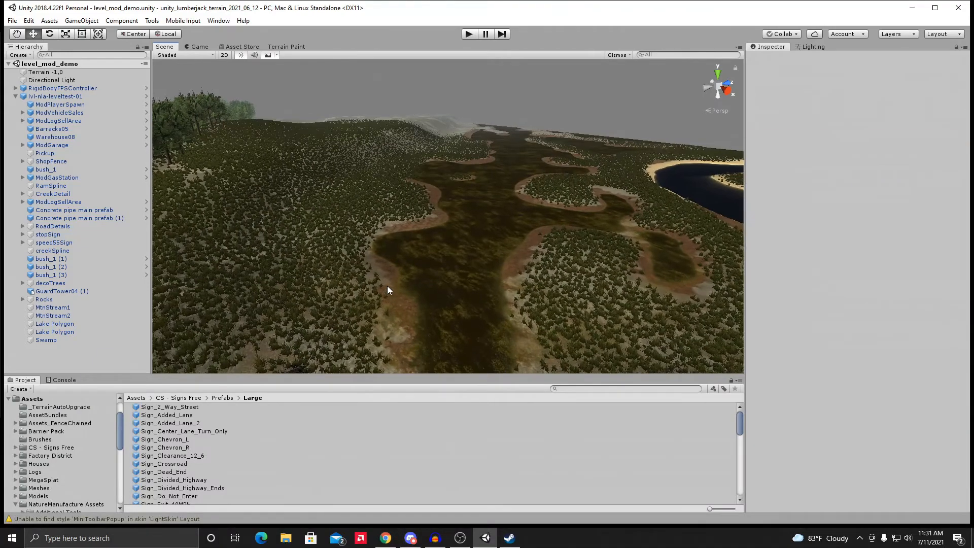
Step: Examine the swamp's murky water surface and muddy shoreline up close and from above
scroll(388, 285, "up", 4)
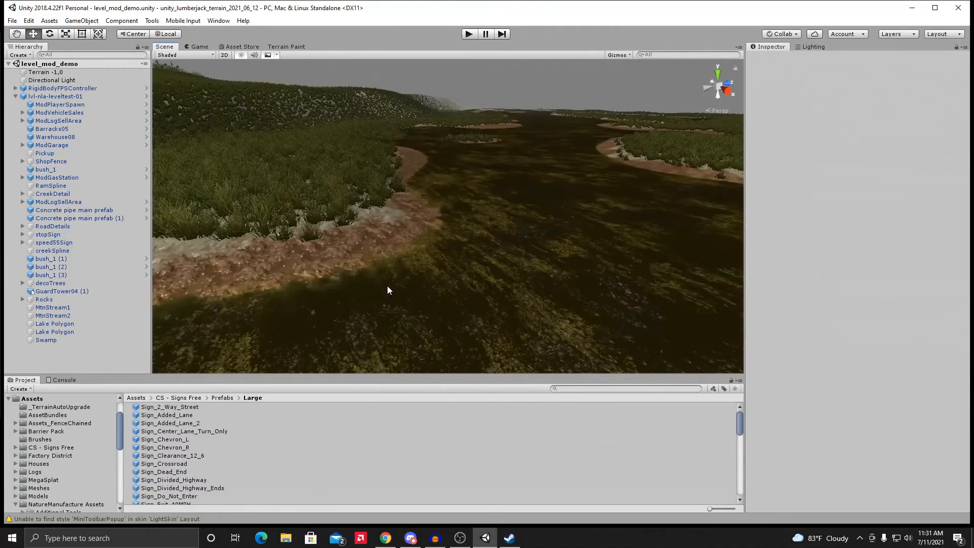
right_click_drag(388, 287, 408, 274)
scroll(401, 269, "down", 6)
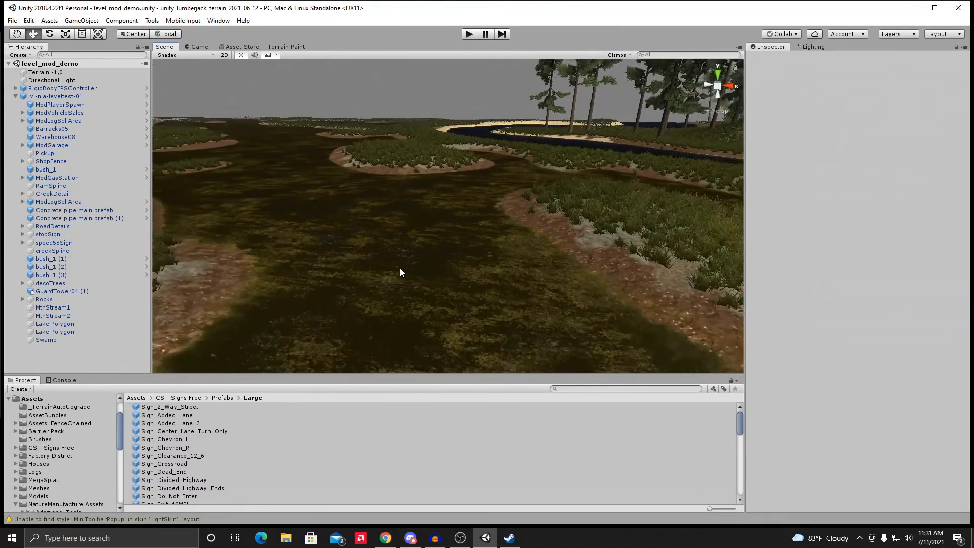
scroll(401, 269, "down", 3)
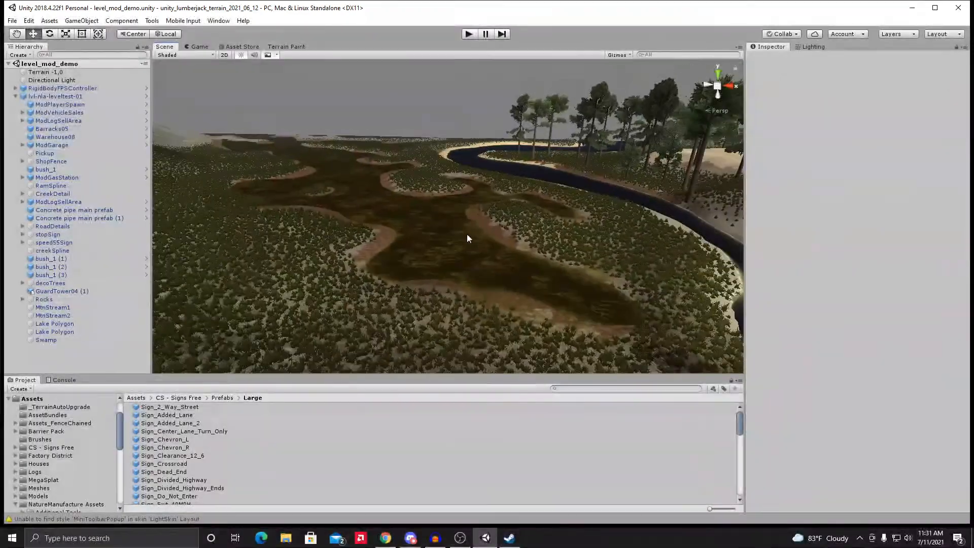
right_click_drag(461, 243, 437, 226)
middle_click_drag(437, 226, 328, 243)
scroll(328, 249, "down", 2)
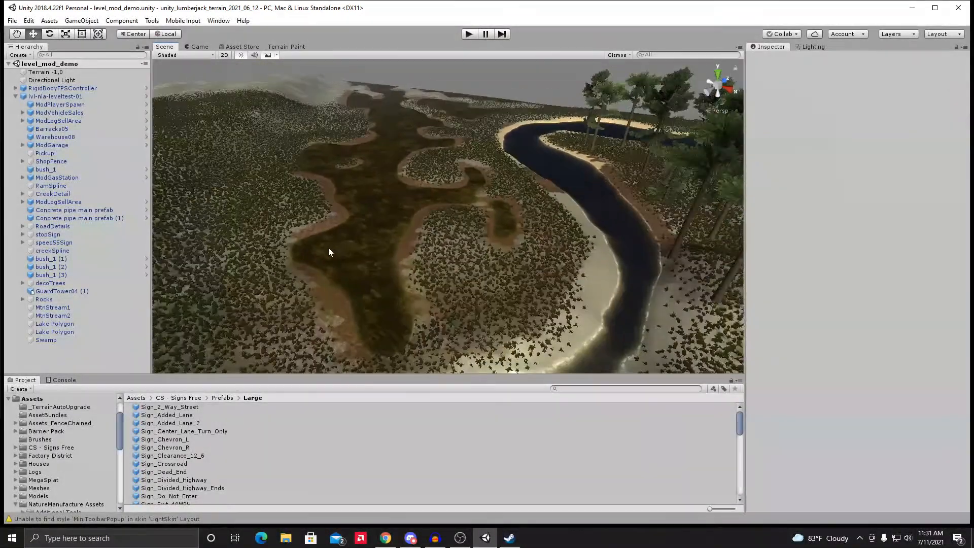
scroll(328, 248, "down", 2)
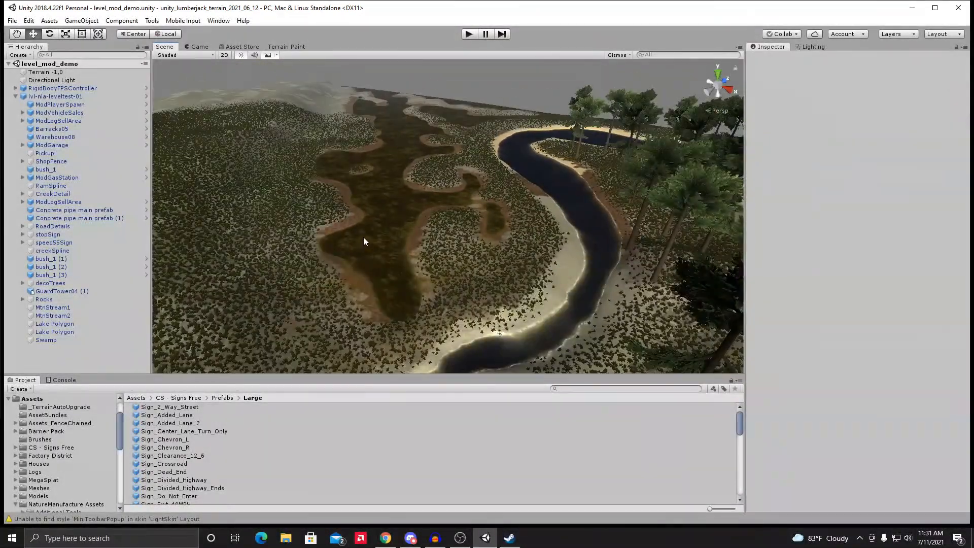
scroll(358, 240, "up", 5)
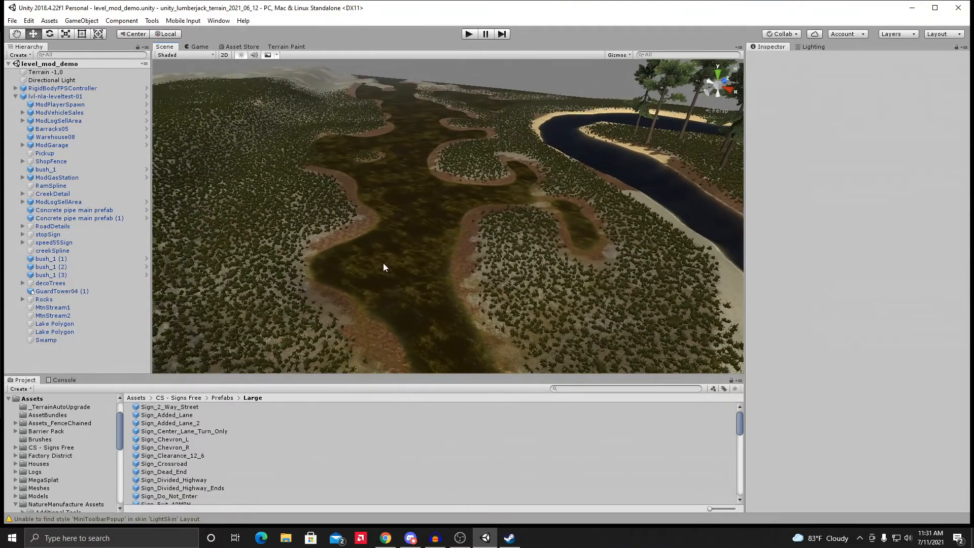
Step: Survey the dense pine stand across the road and the dirt track cut into it
scroll(378, 279, "down", 6)
right_click_drag(377, 279, 466, 260)
middle_click_drag(465, 261, 437, 330)
right_click_drag(438, 330, 498, 305)
middle_click_drag(498, 305, 420, 301)
right_click_drag(420, 303, 462, 303)
middle_click_drag(462, 305, 421, 290)
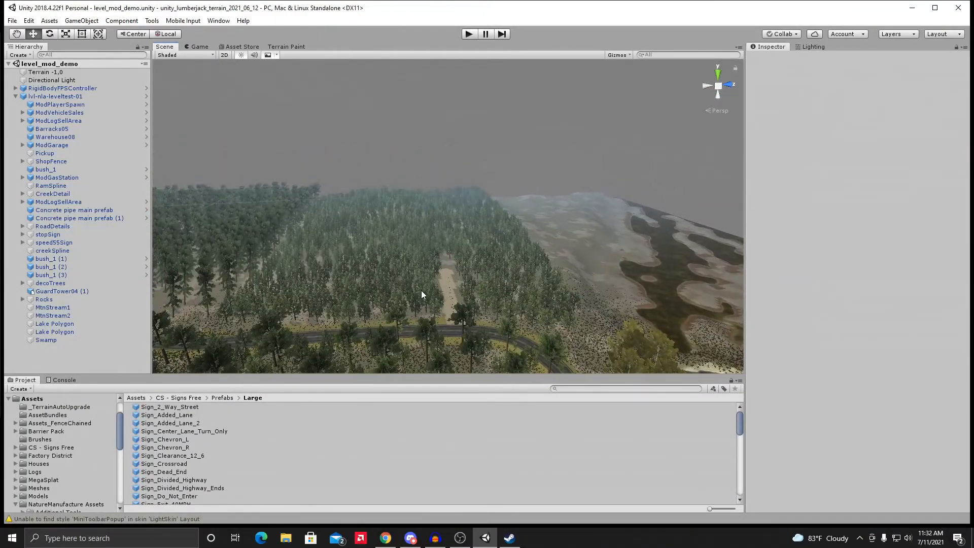
scroll(421, 290, "up", 3)
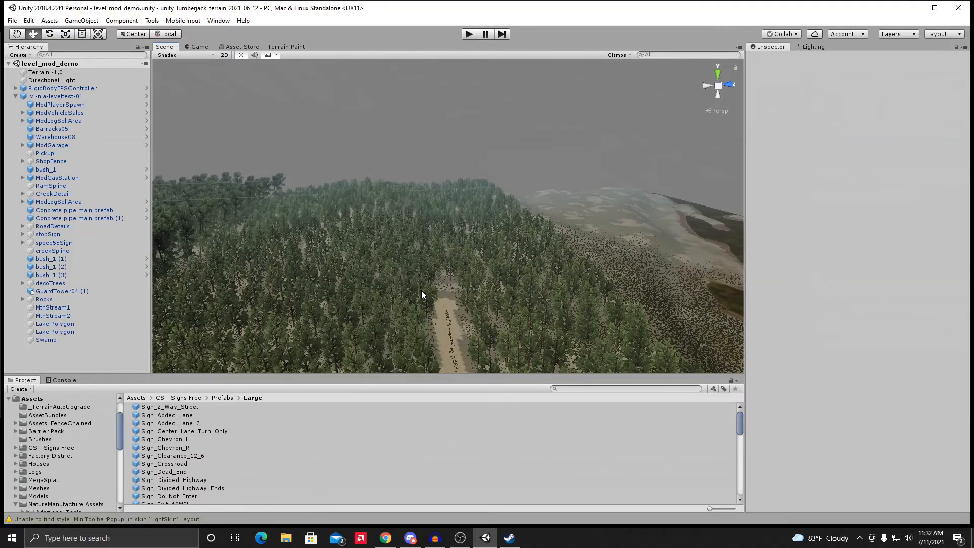
middle_click_drag(391, 323, 436, 301)
scroll(434, 298, "up", 5)
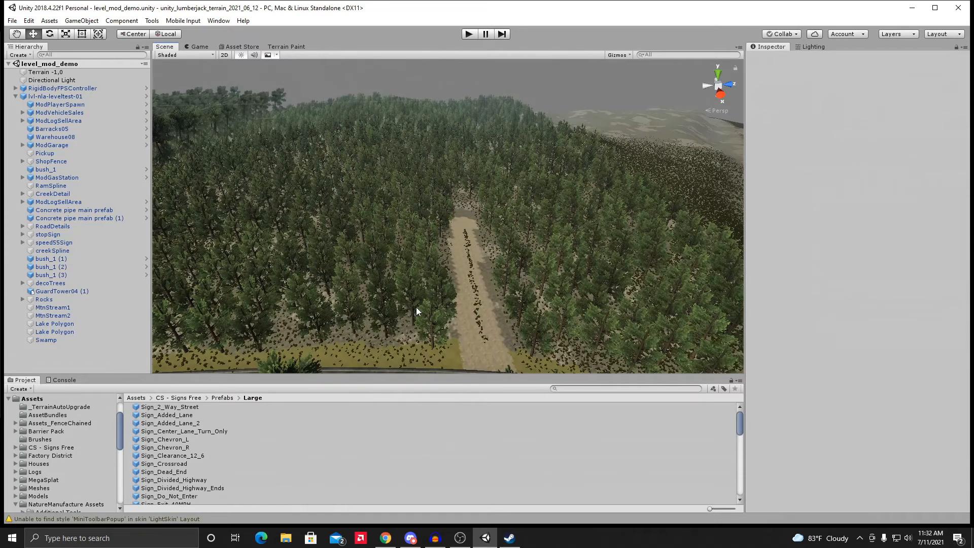
Step: Examine the dirt track and the surrounding rows of pines from several heights and angles
right_click_drag(480, 296, 460, 256)
scroll(452, 287, "up", 2)
middle_click_drag(461, 257, 509, 81)
right_click_drag(512, 225, 476, 201)
scroll(501, 285, "up", 3)
middle_click_drag(501, 285, 287, 125)
scroll(543, 246, "up", 2)
scroll(403, 214, "up", 2)
middle_click_drag(402, 214, 439, 235)
right_click_drag(416, 228, 533, 222)
middle_click_drag(533, 222, 521, 355)
middle_click_drag(340, 219, 485, 307)
right_click_drag(474, 284, 452, 297)
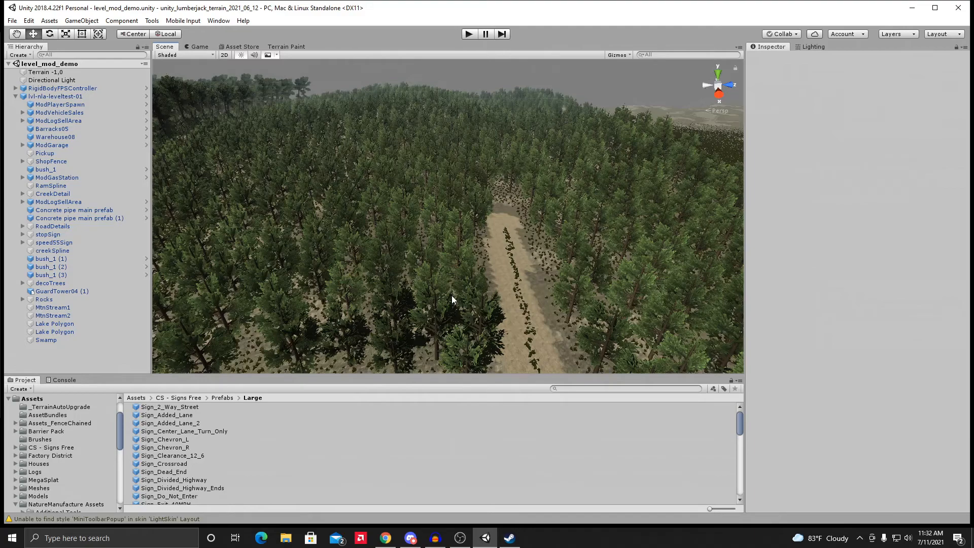
right_click_drag(567, 290, 488, 286)
middle_click_drag(488, 285, 414, 191)
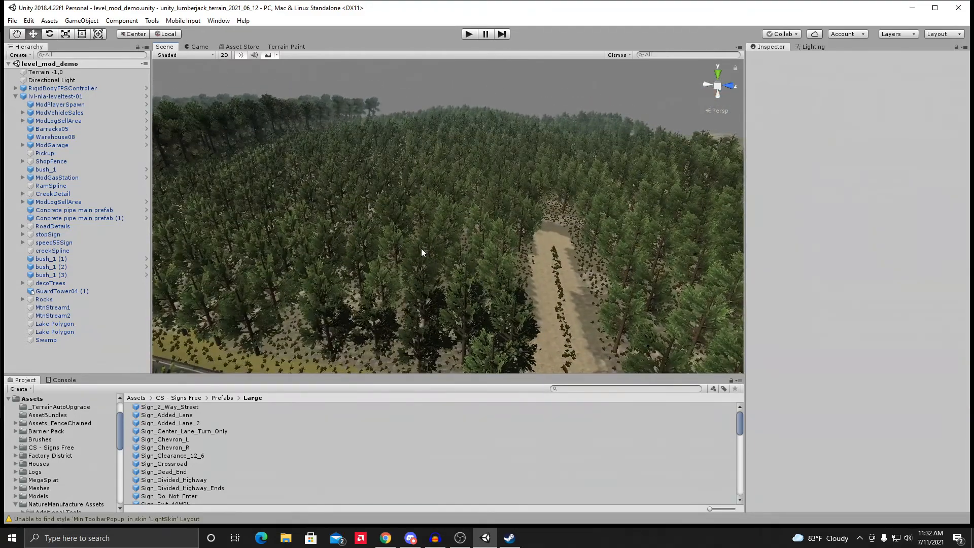
Step: Survey the woods around the curving road and the creek on both sides of the crossing
right_click_drag(412, 260, 471, 211)
middle_click_drag(472, 210, 537, 345)
middle_click_drag(316, 217, 389, 296)
right_click_drag(469, 219, 386, 224)
middle_click_drag(385, 223, 324, 259)
right_click_drag(324, 259, 507, 233)
middle_click_drag(508, 233, 613, 239)
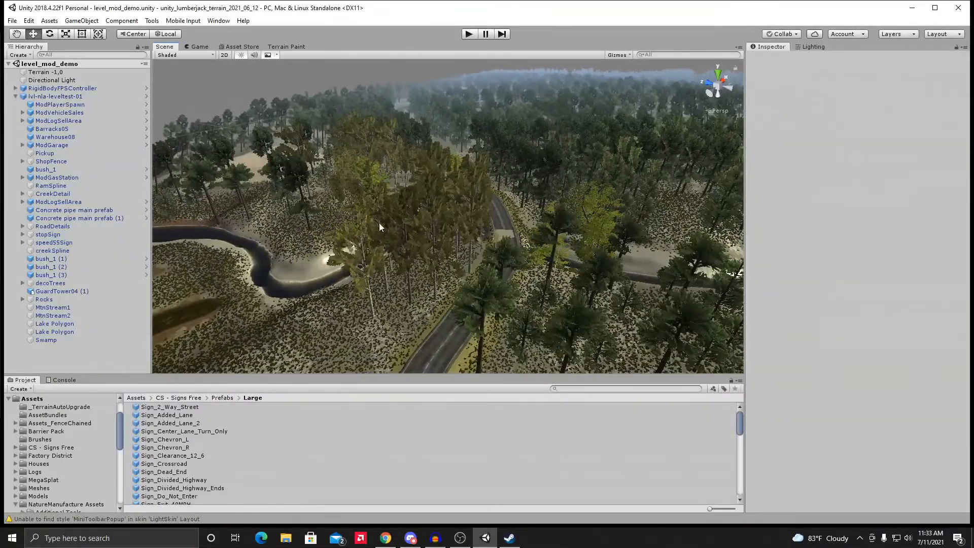
middle_click_drag(379, 224, 496, 325)
middle_click_drag(395, 276, 439, 291)
right_click_drag(464, 267, 547, 284)
scroll(548, 285, "up", 12)
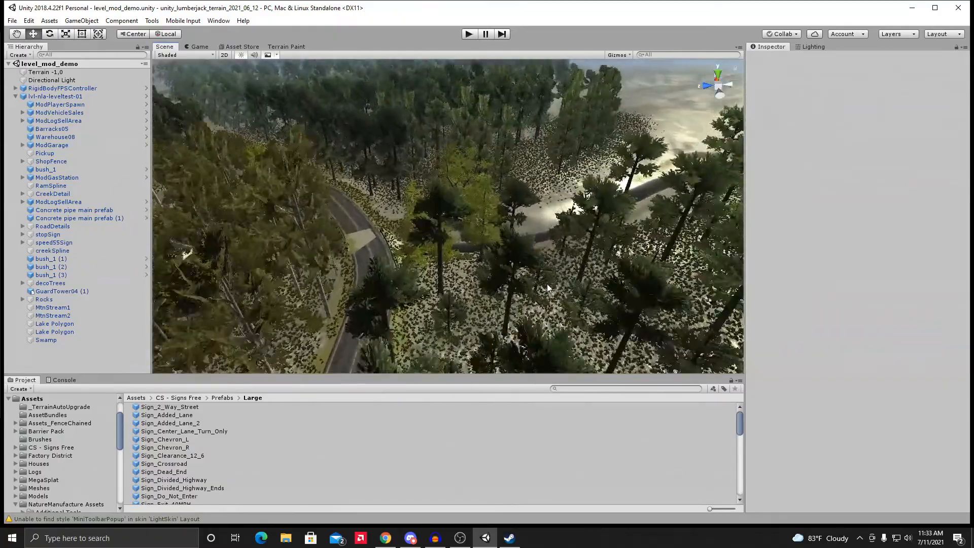
Step: Examine the trees and the creek channel with its concrete pipes where it meets the road
right_click_drag(547, 284, 351, 190)
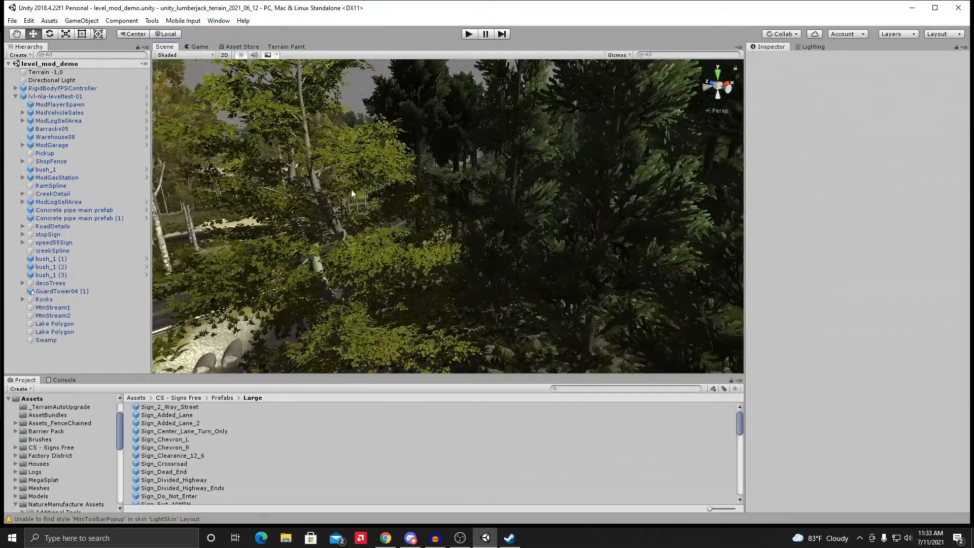
right_click_drag(428, 213, 347, 224)
right_click_drag(401, 203, 447, 215)
middle_click_drag(446, 216, 450, 250)
right_click_drag(451, 250, 489, 258)
middle_click_drag(488, 254, 492, 338)
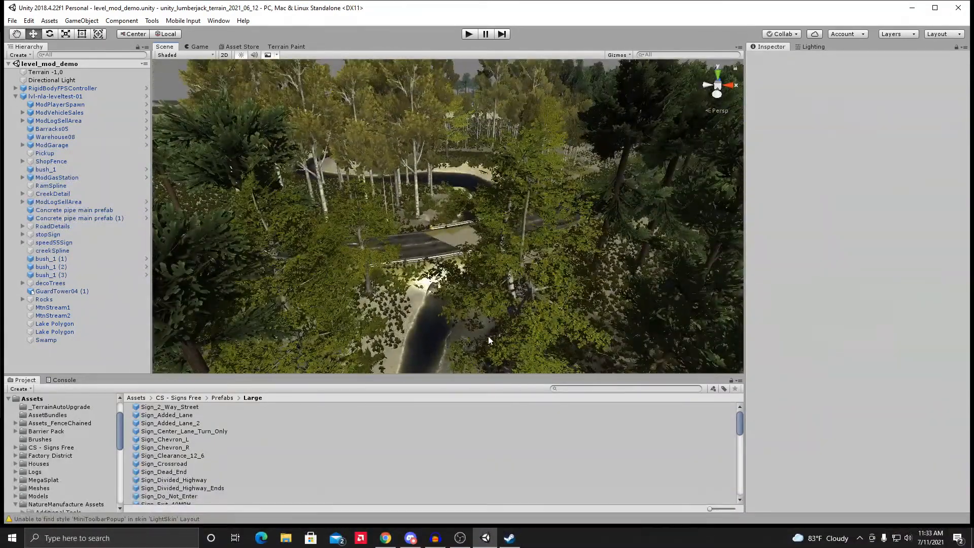
mouse_move(424, 247)
middle_mouse_down()
mouse_move(447, 325)
mouse_move(408, 317)
middle_mouse_up()
middle_click_drag(429, 249, 377, 334)
Step: Look over the crossing's surroundings once more and trace the stream upstream between the open ground and the forest
scroll(407, 247, "down", 5)
middle_click_drag(384, 251, 420, 132)
right_click_drag(420, 132, 488, 208)
scroll(424, 221, "up", 5)
middle_click_drag(487, 208, 488, 207)
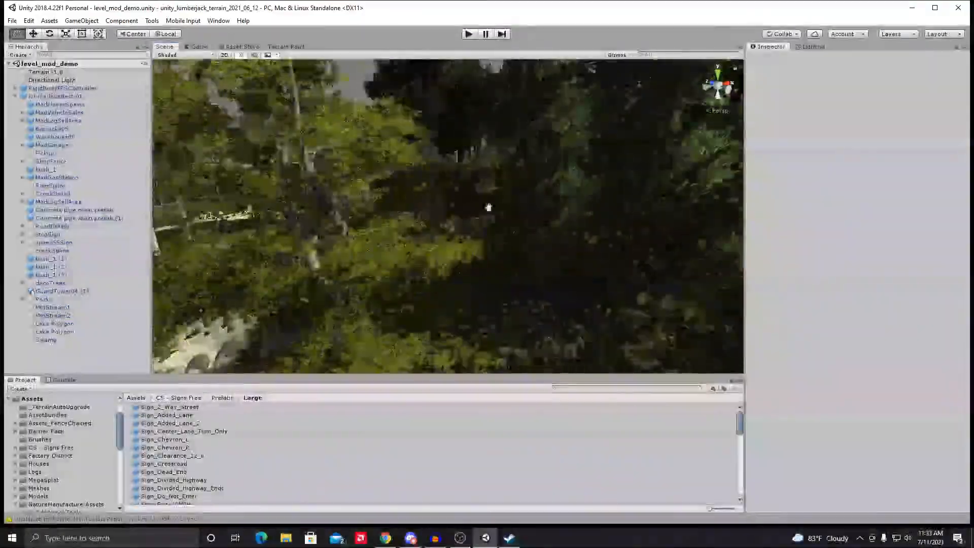
right_click_drag(488, 207, 340, 214)
right_click_drag(278, 197, 351, 267)
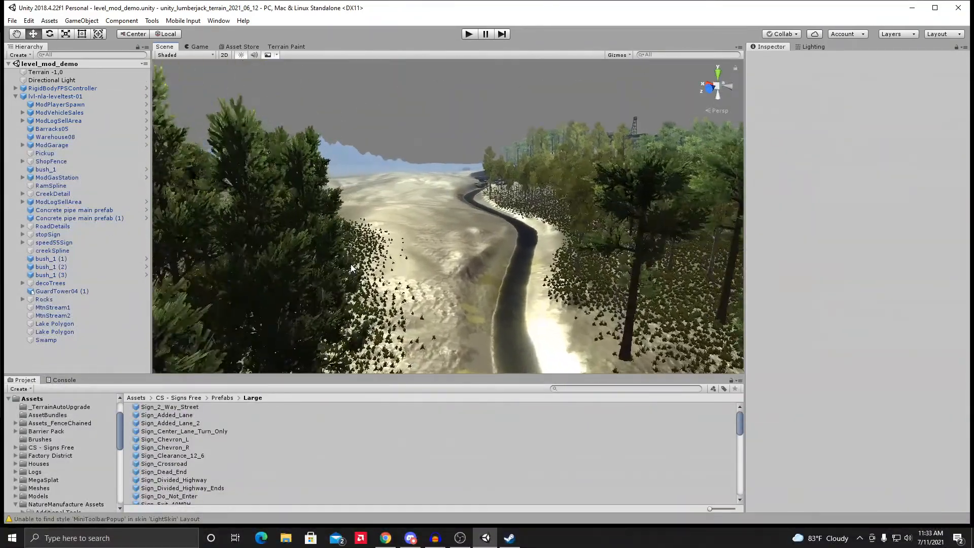
Step: Create a 3D Tree object and move it onto the open ground beside the stream at about X -618.9, Y 19.66, Z 622.1
scroll(351, 264, "up", 10)
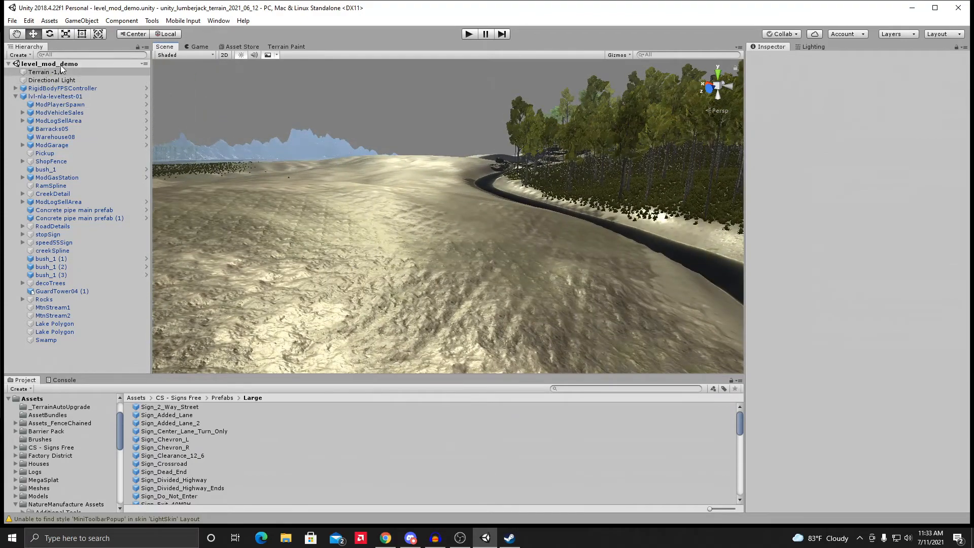
left_click(30, 56)
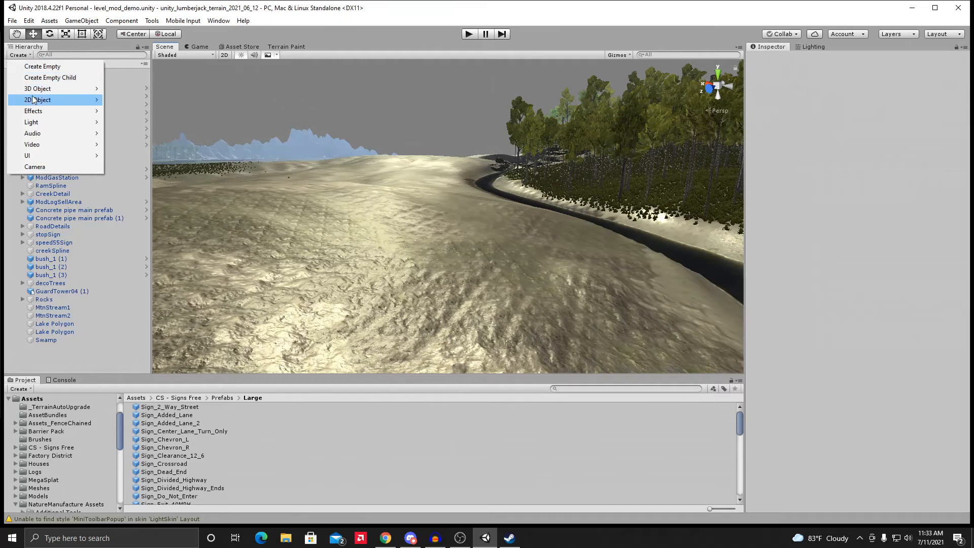
mouse_move(38, 89)
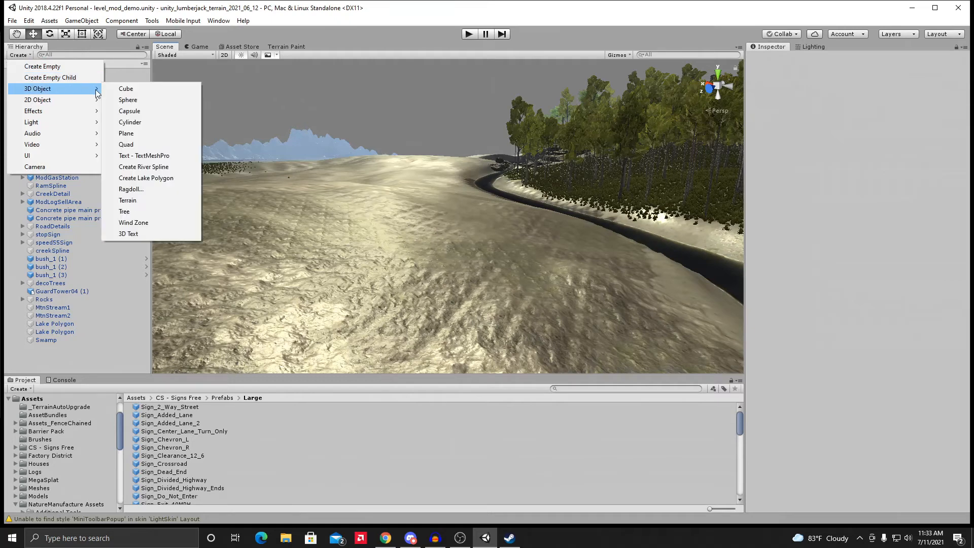
left_click(134, 212)
right_click_drag(423, 268, 378, 241)
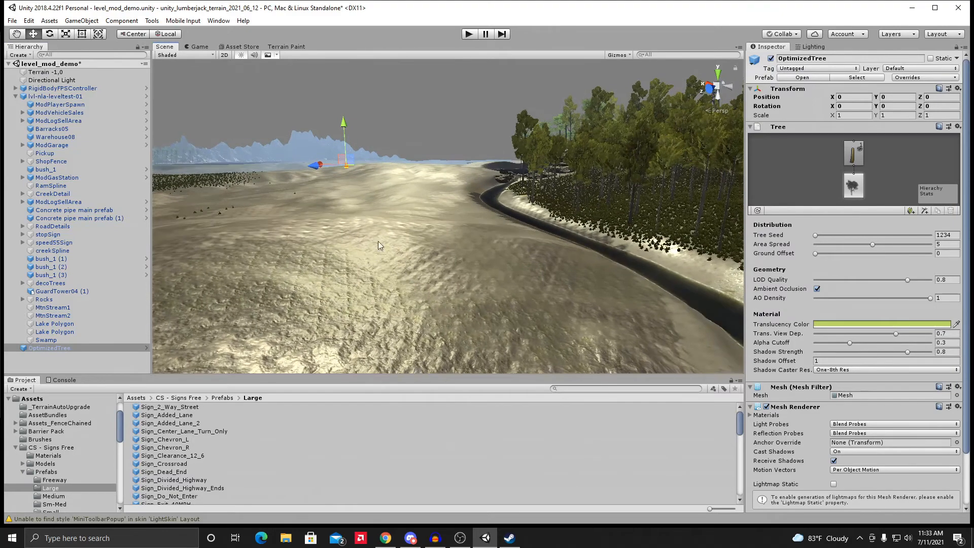
left_click_drag(424, 269, 353, 245)
scroll(491, 318, "up", 3)
left_click_drag(278, 235, 434, 370)
middle_click_drag(457, 358, 457, 317)
left_click_drag(444, 339, 444, 215)
left_click_drag(387, 225, 369, 142)
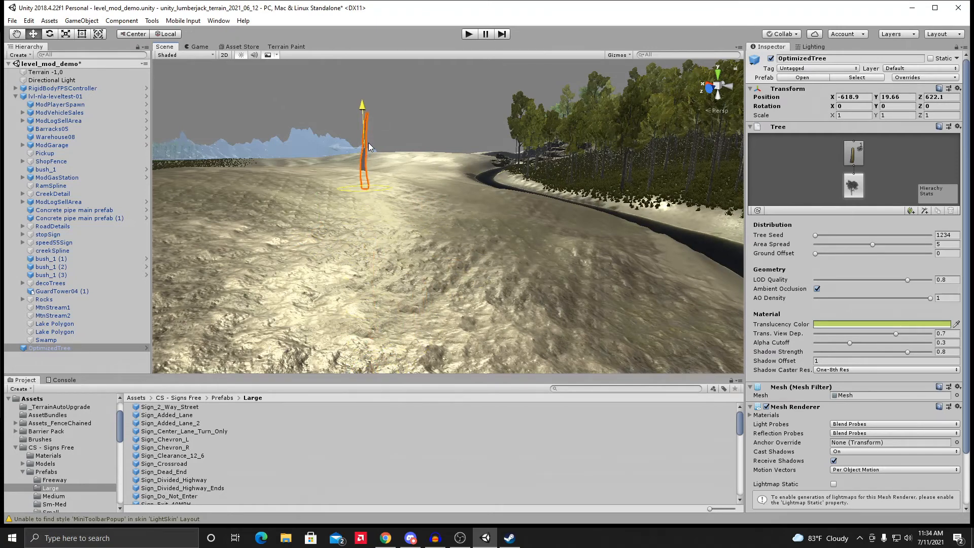
Step: Reposition the new tree on the open ground to about X -644.28, Z 657.03
key("w")
right_click_drag(347, 150, 352, 187)
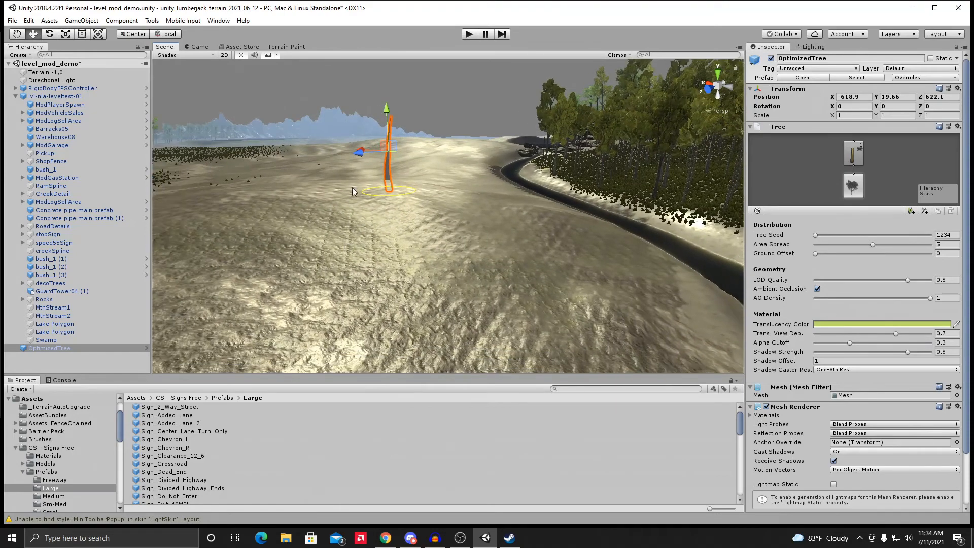
left_click_drag(359, 152, 388, 201)
left_click_drag(436, 175, 364, 217)
mouse_move(364, 217)
right_mouse_down()
mouse_move(347, 243)
mouse_move(349, 234)
mouse_move(310, 236)
mouse_move(301, 197)
mouse_move(315, 168)
mouse_move(336, 191)
mouse_move(360, 191)
mouse_move(317, 211)
mouse_move(355, 219)
right_mouse_up()
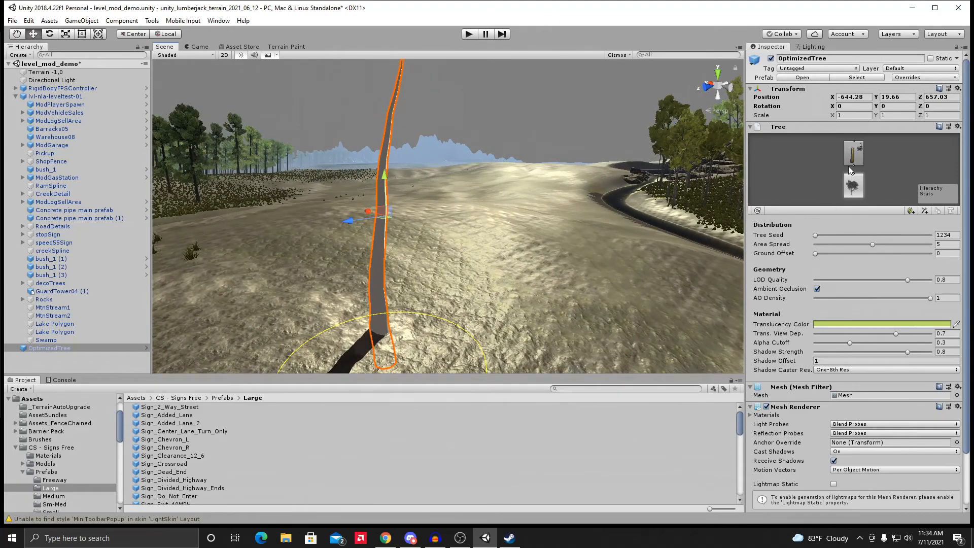
Step: Add a second branch group to the tree's root and set its Group Seed to 120405
left_click(924, 210)
right_click_drag(382, 206, 739, 291)
left_click_drag(807, 280, 818, 285)
right_click_drag(513, 312, 568, 297)
middle_click_drag(568, 298, 574, 189)
right_click_drag(575, 190, 487, 230)
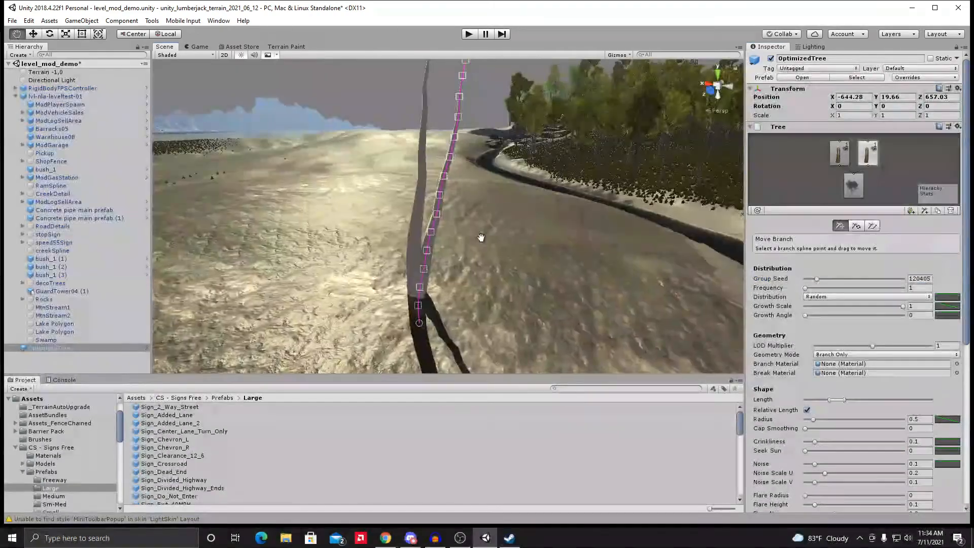
middle_click_drag(487, 230, 483, 267)
right_click_drag(483, 267, 474, 267)
scroll(488, 272, "down", 2)
Step: Add a child branch group to the second trunk and set its Group Seed to 94498
double_click(871, 153)
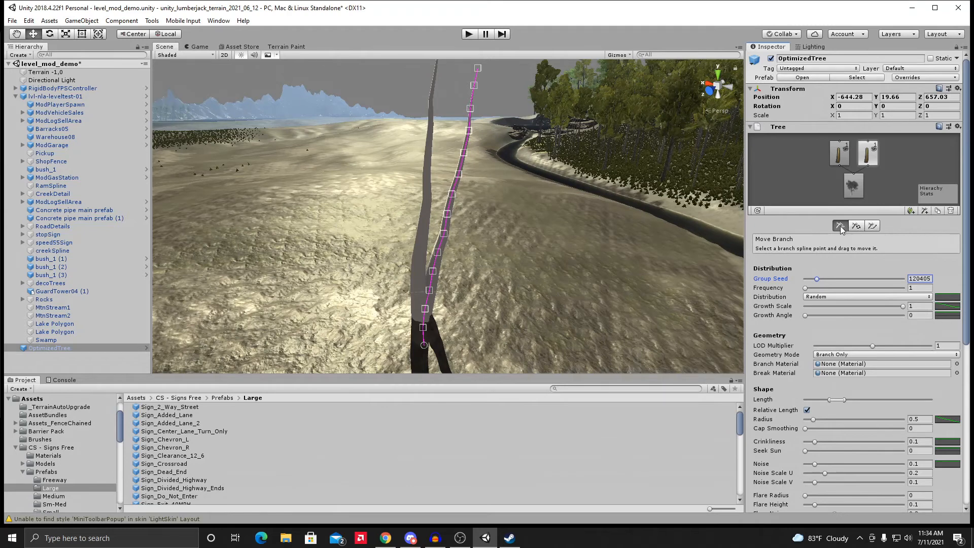
left_click(925, 210)
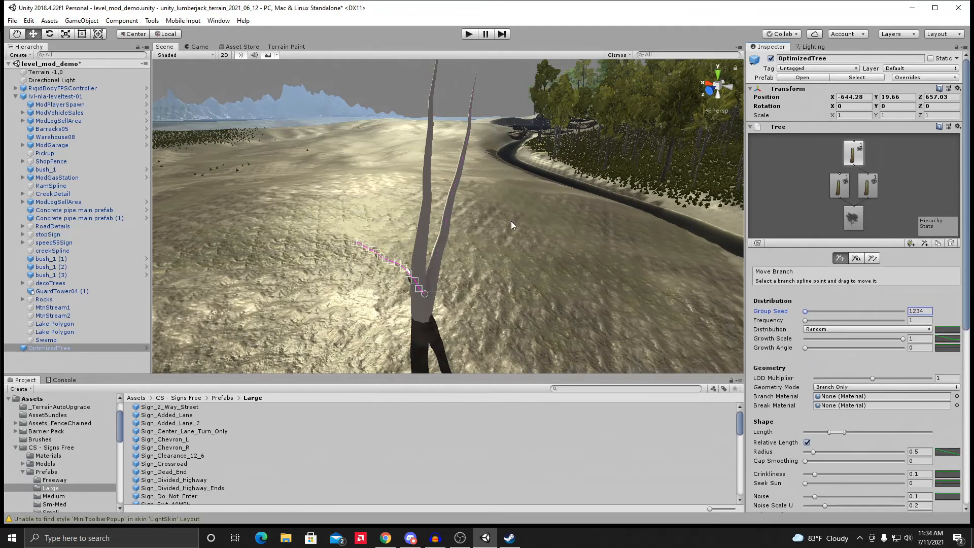
double_click(856, 161)
left_click_drag(856, 162, 907, 164)
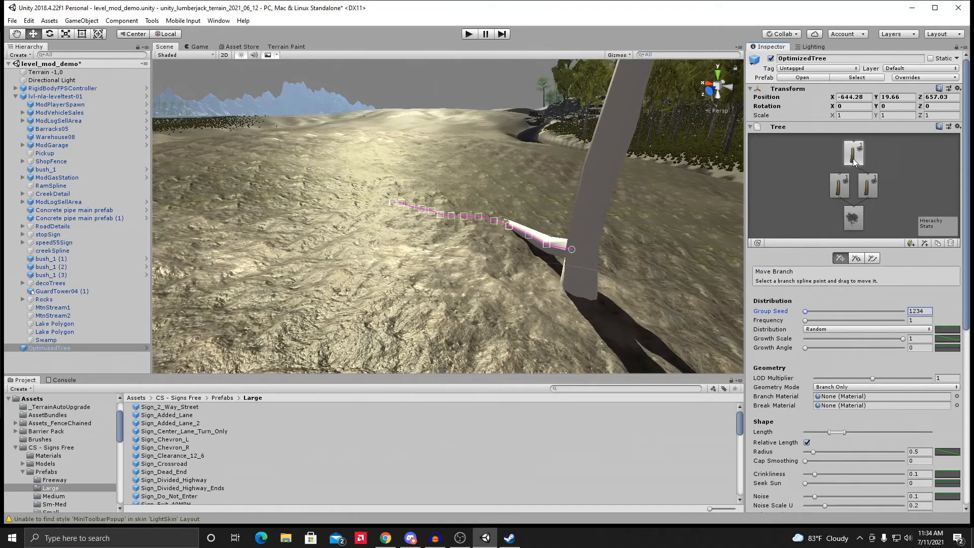
left_click_drag(500, 220, 557, 226, "alt")
left_click_drag(808, 312, 817, 313)
key("s")
right_click_drag(672, 291, 586, 337)
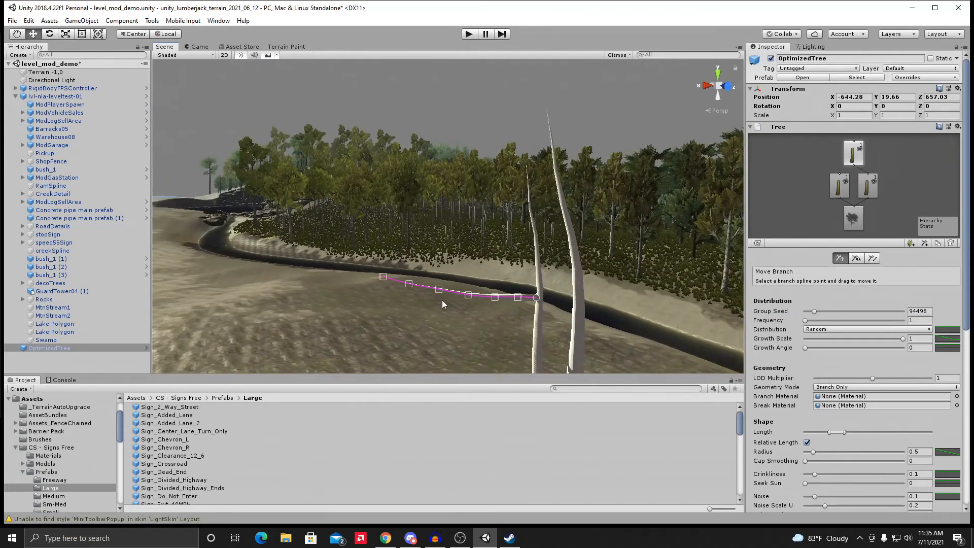
Step: Reshape the side branch by moving its spline points so its outer end bends upward
left_click_drag(439, 290, 454, 262)
left_click_drag(383, 275, 442, 251)
left_click_drag(469, 296, 521, 297)
right_click_drag(456, 329, 442, 314)
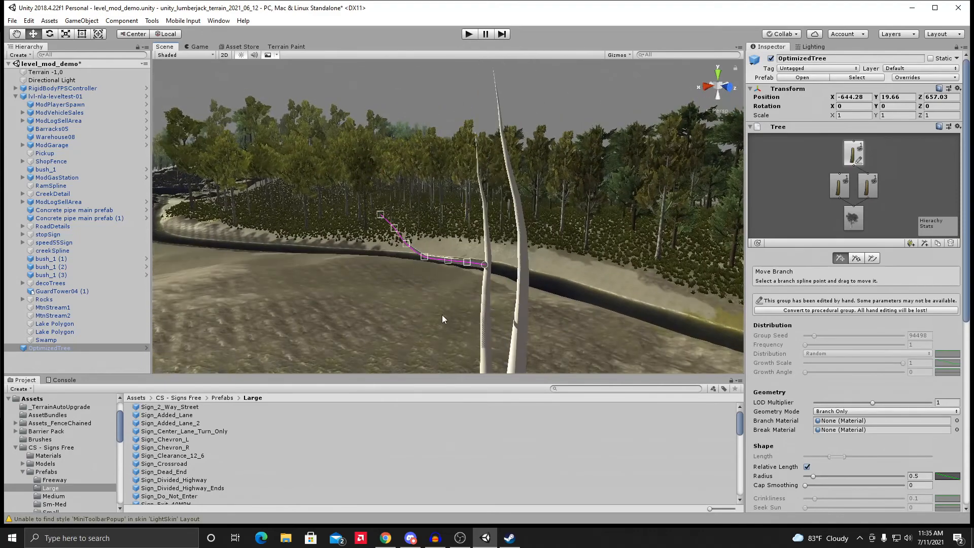
Step: Add a leaf group to the side branch and set its Frequency to 32
left_click(912, 243)
right_click_drag(480, 276, 428, 295)
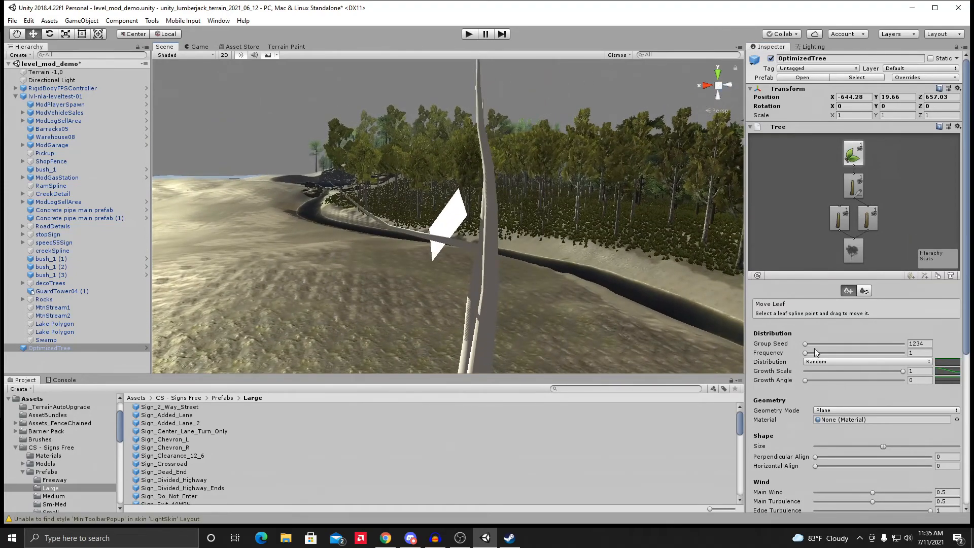
left_click_drag(810, 354, 837, 352)
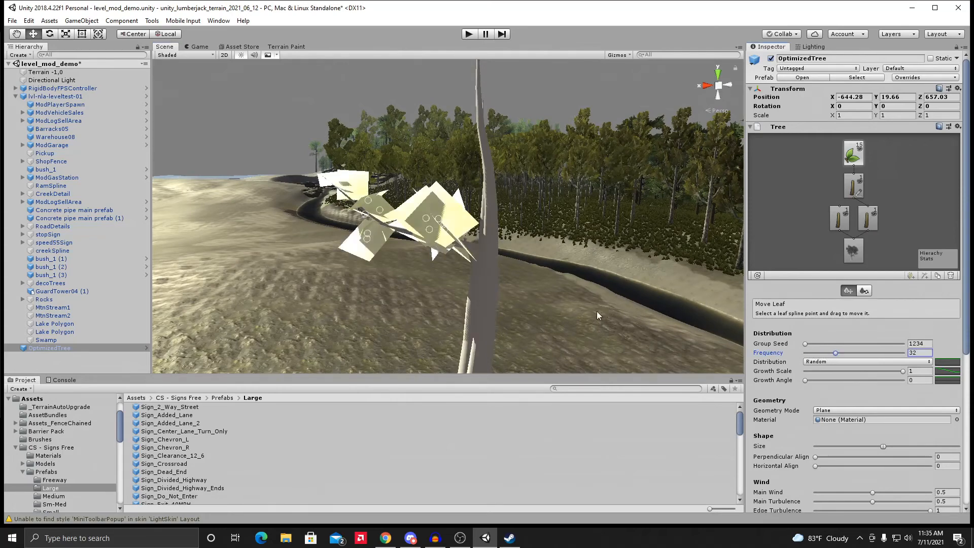
right_click_drag(536, 334, 497, 290)
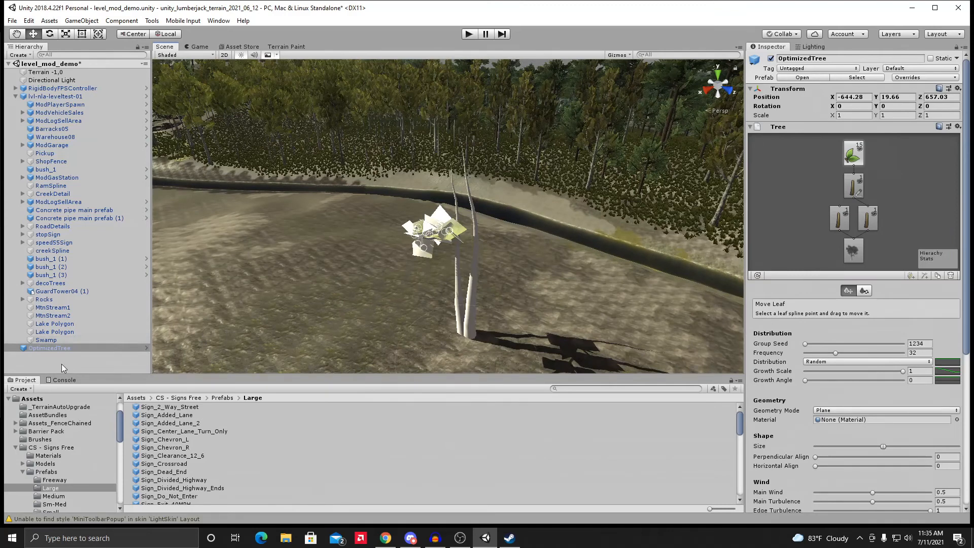
Step: Delete the OptimizedTree object from the scene
right_click(61, 346)
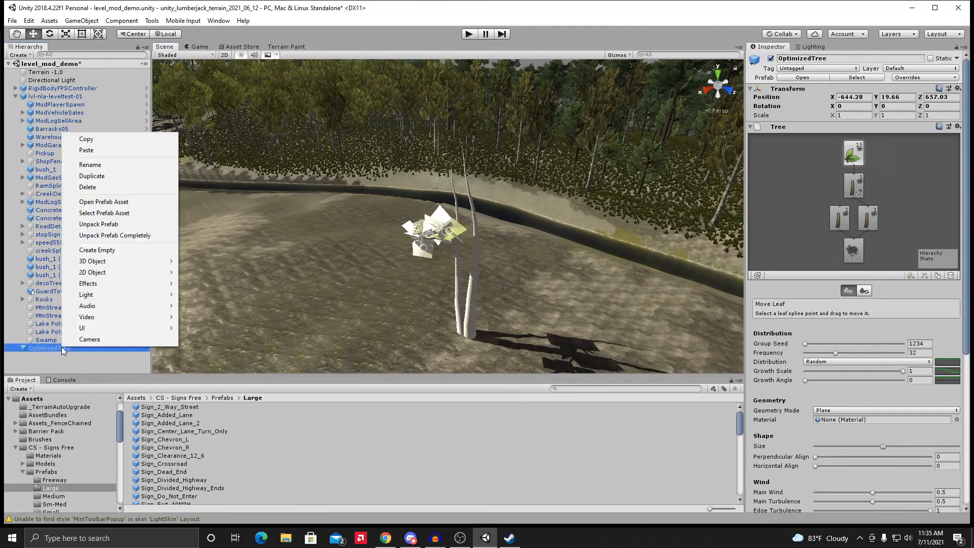
left_click(98, 188)
Step: Survey the stream, pond and forest while pulling back to an overview of the whole map
right_click_drag(277, 274, 294, 276)
middle_click_drag(301, 272, 268, 266)
right_click_drag(267, 267, 276, 272)
middle_click_drag(276, 271, 233, 355)
right_click_drag(297, 300, 310, 274)
scroll(357, 251, "down", 8)
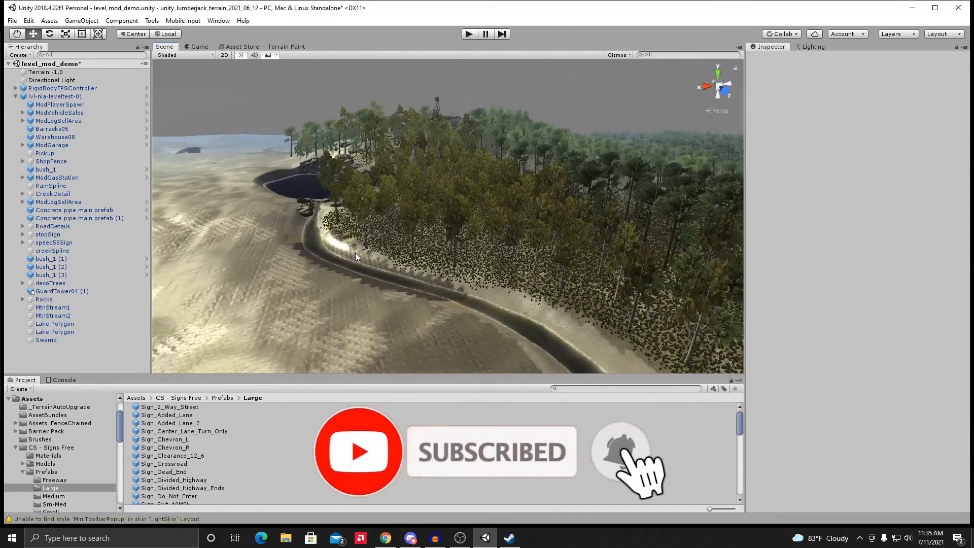
scroll(357, 250, "down", 10)
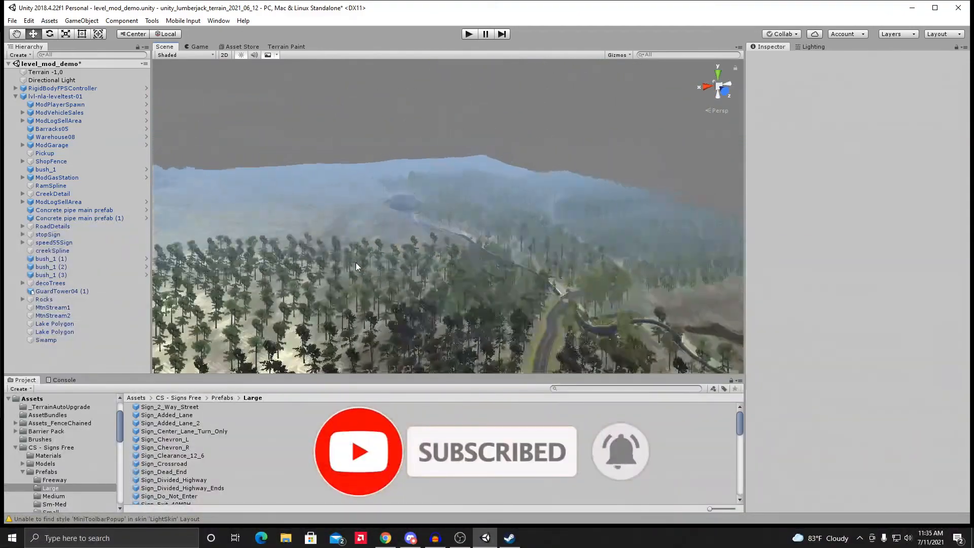
Step: Examine the clearing with the white building and the road running through the surrounding pine forest
middle_click_drag(357, 259, 367, 241)
right_click_drag(368, 242, 389, 275)
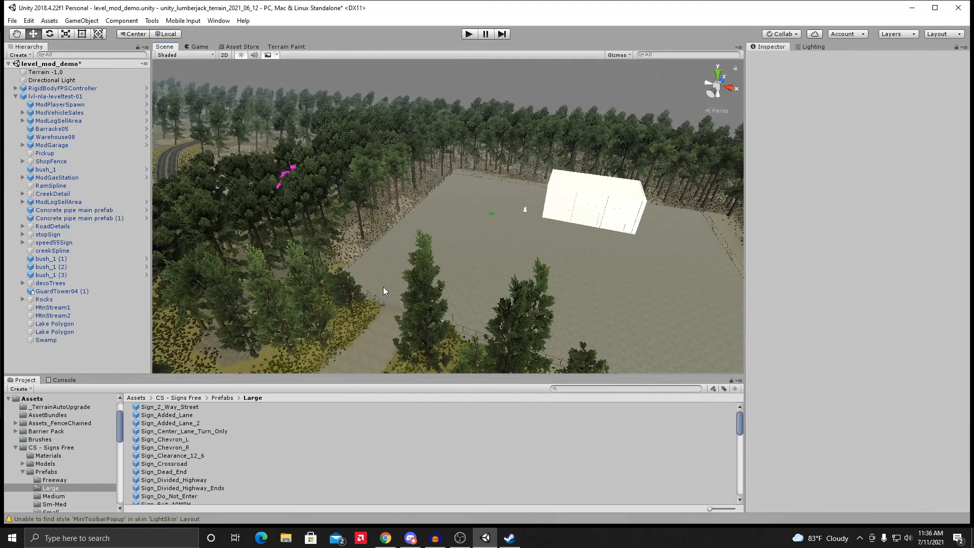
right_click_drag(483, 346, 474, 301)
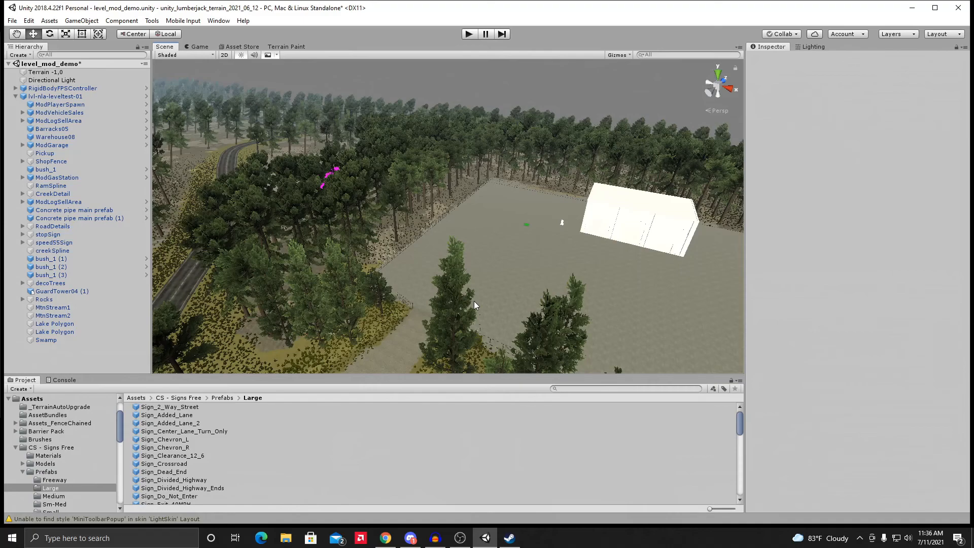
right_click_drag(463, 272, 501, 236)
middle_click_drag(500, 236, 473, 223)
right_click_drag(473, 224, 452, 230)
middle_click_drag(452, 231, 500, 315)
right_click_drag(500, 316, 392, 240)
middle_click_drag(392, 240, 399, 262)
right_click_drag(398, 261, 389, 282)
middle_click_drag(389, 282, 439, 243)
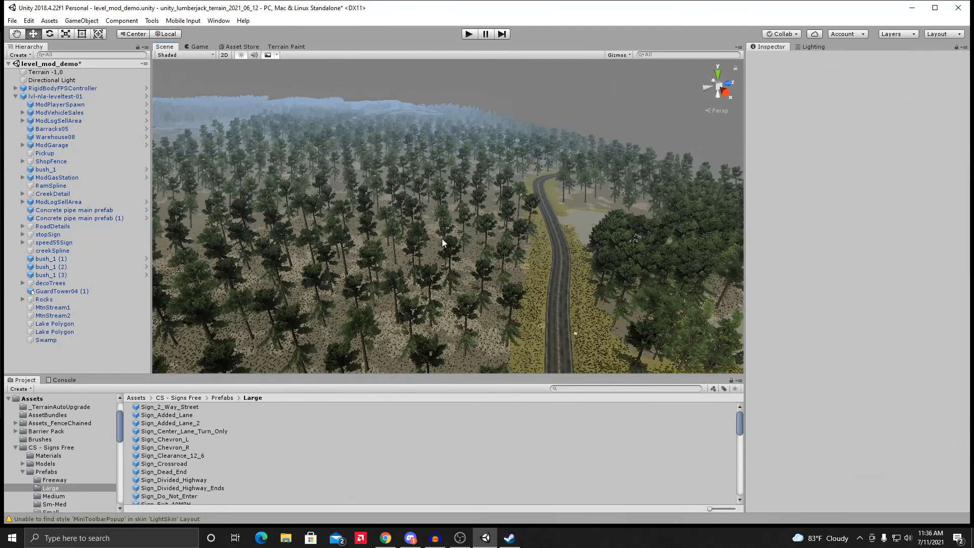